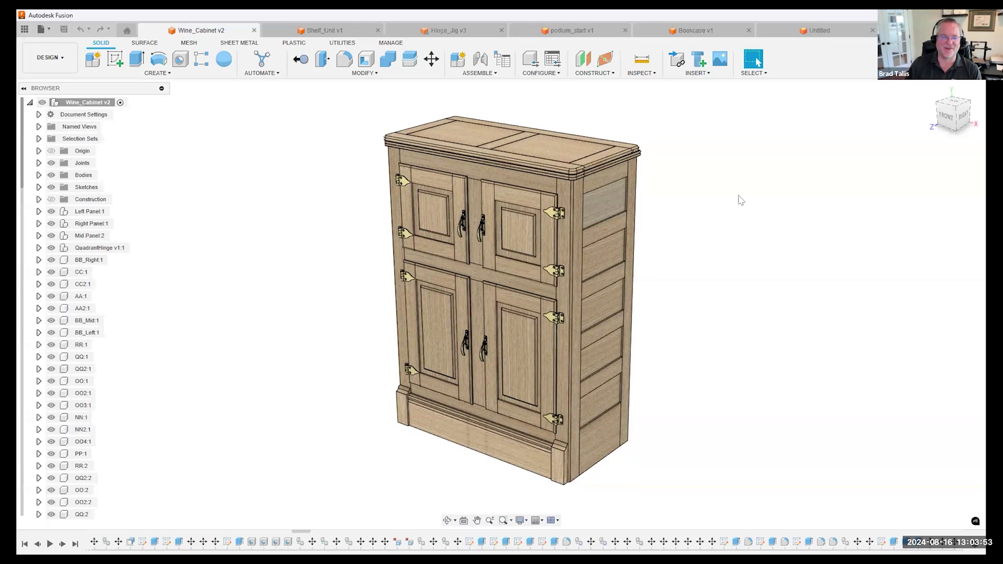
Step: Swing open the wine cabinet's upper and lower right-hand doors
{"action": "middle_click_drag", "start_coordinate": [633, 240], "coordinate": [600, 261], "text": "shift"}
{"action": "left_click_drag", "start_coordinate": [600, 262], "coordinate": [588, 316]}
{"action": "middle_click_drag", "start_coordinate": [588, 316], "coordinate": [568, 302], "text": "shift"}
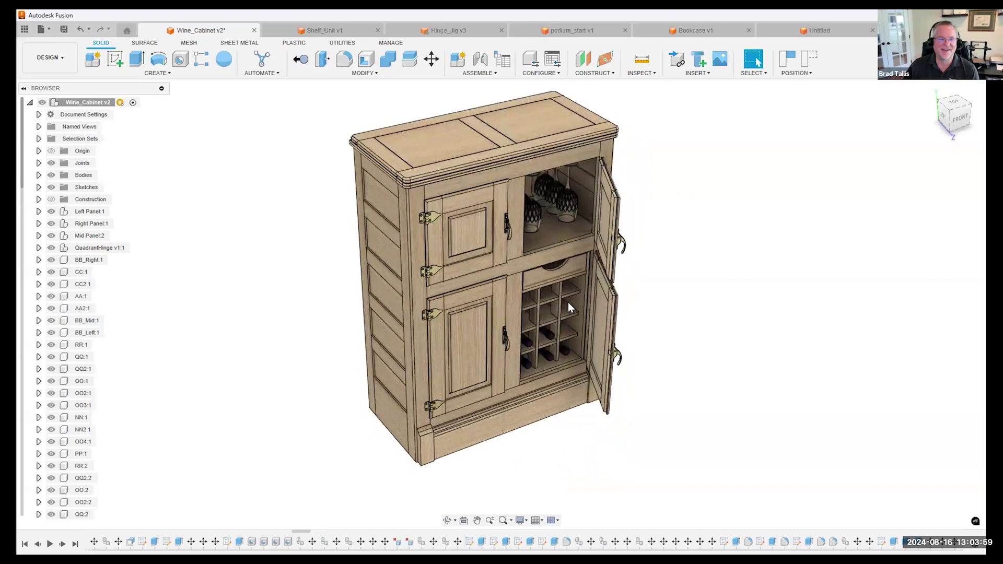
{"action": "left_click_drag", "start_coordinate": [600, 319], "coordinate": [599, 321]}
Step: Raise the wine cabinet's lid and pull out the drawer above the bottle rack
{"action": "middle_click_drag", "start_coordinate": [599, 320], "coordinate": [449, 156], "text": "shift"}
{"action": "left_click_drag", "start_coordinate": [449, 157], "coordinate": [447, 120]}
{"action": "middle_click_drag", "start_coordinate": [438, 163], "coordinate": [473, 250], "text": "shift"}
{"action": "left_click_drag", "start_coordinate": [470, 261], "coordinate": [405, 284]}
Step: Examine the opened wine cabinet's interior and the joinery along the upper door's edge, including an overall view
{"action": "middle_click_drag", "start_coordinate": [633, 249], "coordinate": [618, 251], "text": "shift"}
{"action": "scroll", "coordinate": [635, 224], "scroll_direction": "up", "scroll_amount": 5}
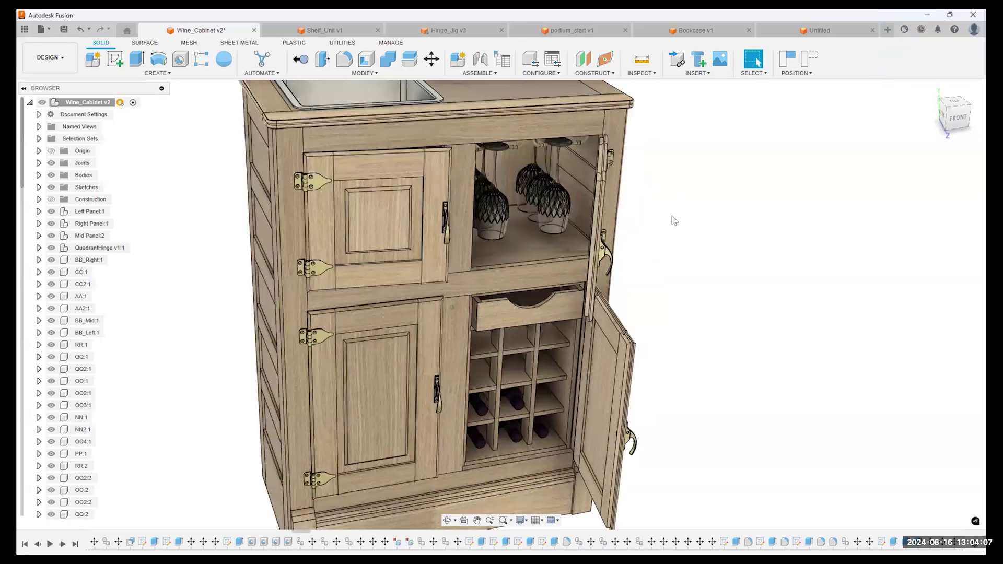
{"action": "middle_click_drag", "start_coordinate": [672, 216], "coordinate": [657, 225], "text": "shift"}
{"action": "scroll", "coordinate": [545, 237], "scroll_direction": "up", "scroll_amount": 5}
{"action": "middle_click_drag", "start_coordinate": [545, 238], "coordinate": [497, 307], "text": "shift"}
{"action": "scroll", "coordinate": [439, 262], "scroll_direction": "up", "scroll_amount": 5}
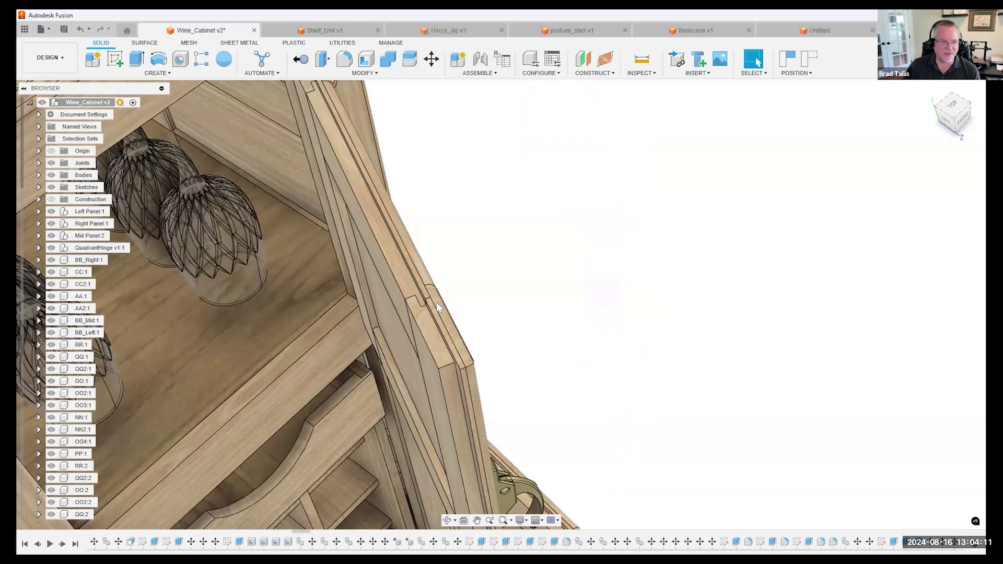
{"action": "middle_click_drag", "start_coordinate": [437, 302], "coordinate": [497, 186], "text": "shift"}
{"action": "scroll", "coordinate": [506, 220], "scroll_direction": "down", "scroll_amount": 5}
{"action": "middle_click_drag", "start_coordinate": [527, 224], "coordinate": [633, 217], "text": "shift"}
{"action": "scroll", "coordinate": [633, 217], "scroll_direction": "down", "scroll_amount": 6}
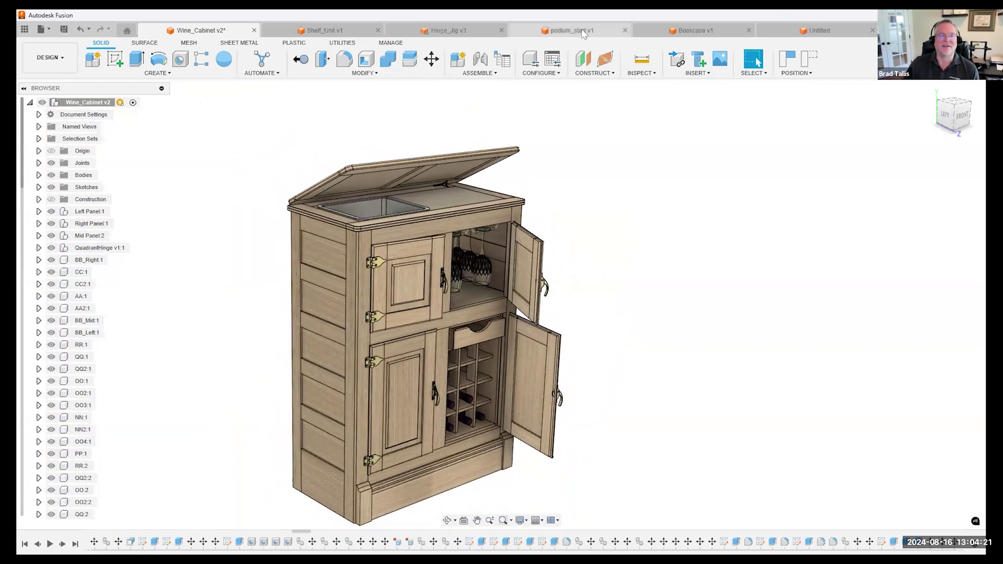
Step: Review the podium_start and Bookcase designs from different angles
{"action": "left_click", "coordinate": [584, 33]}
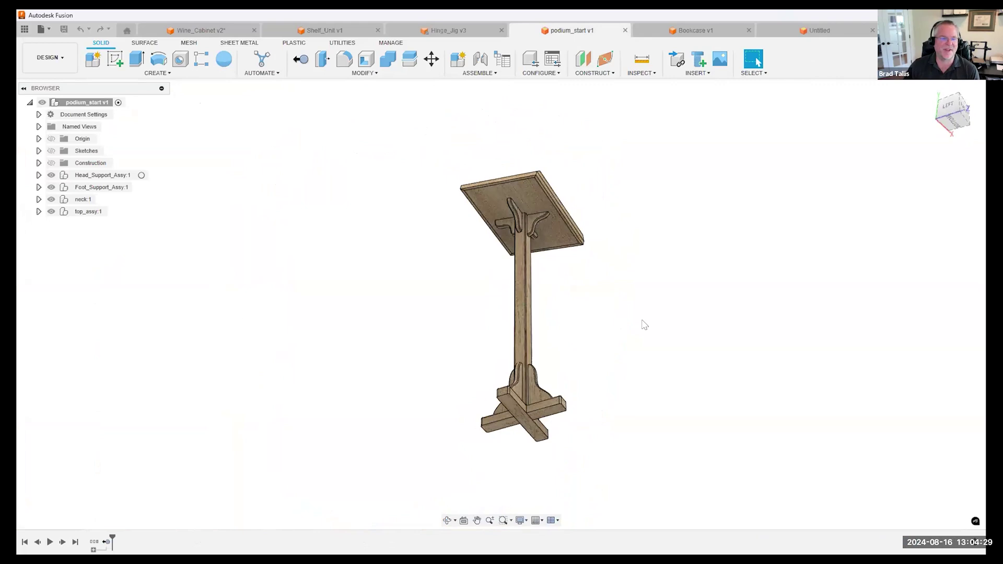
{"action": "scroll", "coordinate": [554, 222], "scroll_direction": "up", "scroll_amount": 2}
{"action": "middle_click_drag", "start_coordinate": [555, 222], "coordinate": [573, 264], "text": "shift"}
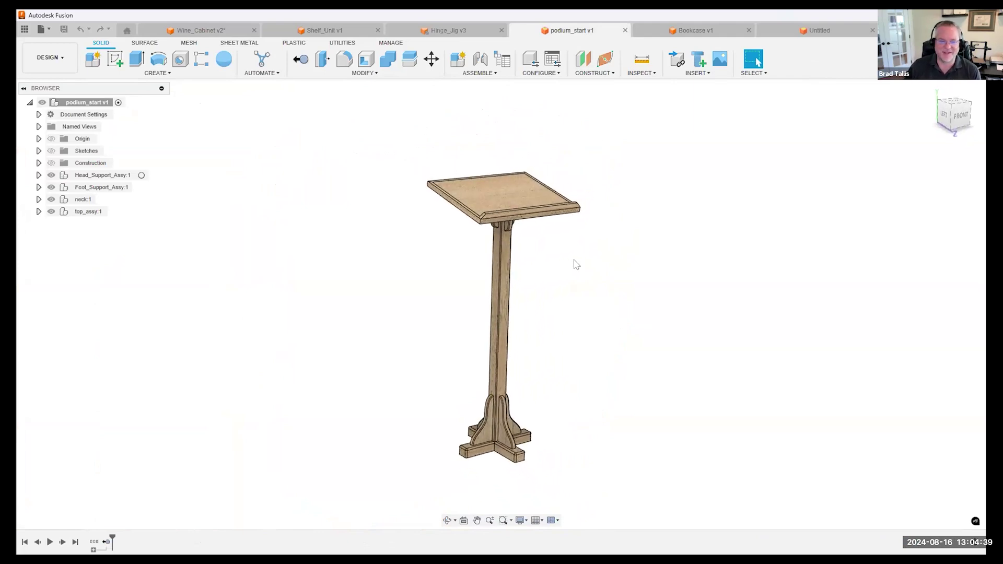
{"action": "left_click", "coordinate": [713, 30]}
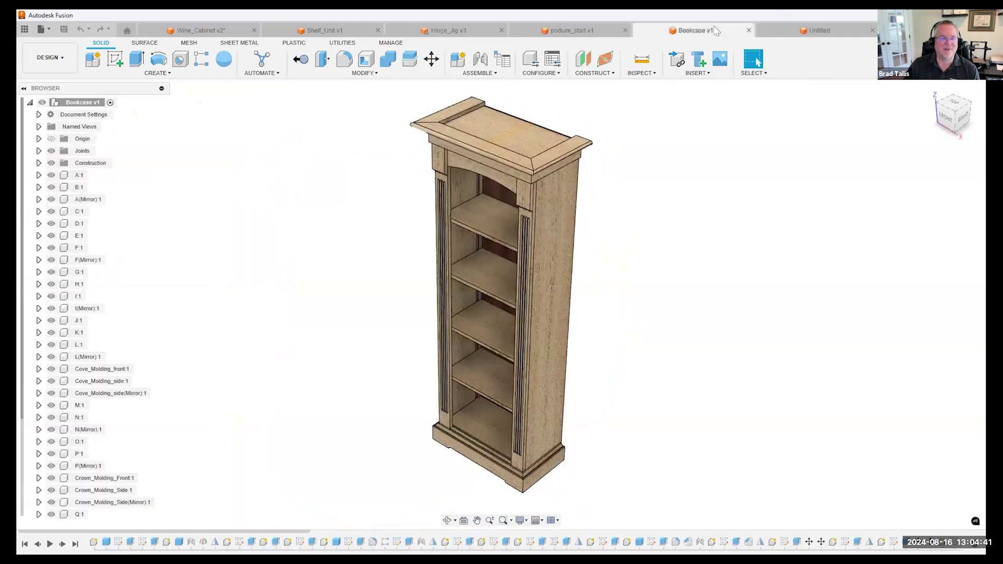
{"action": "middle_click_drag", "start_coordinate": [667, 190], "coordinate": [675, 235], "text": "shift"}
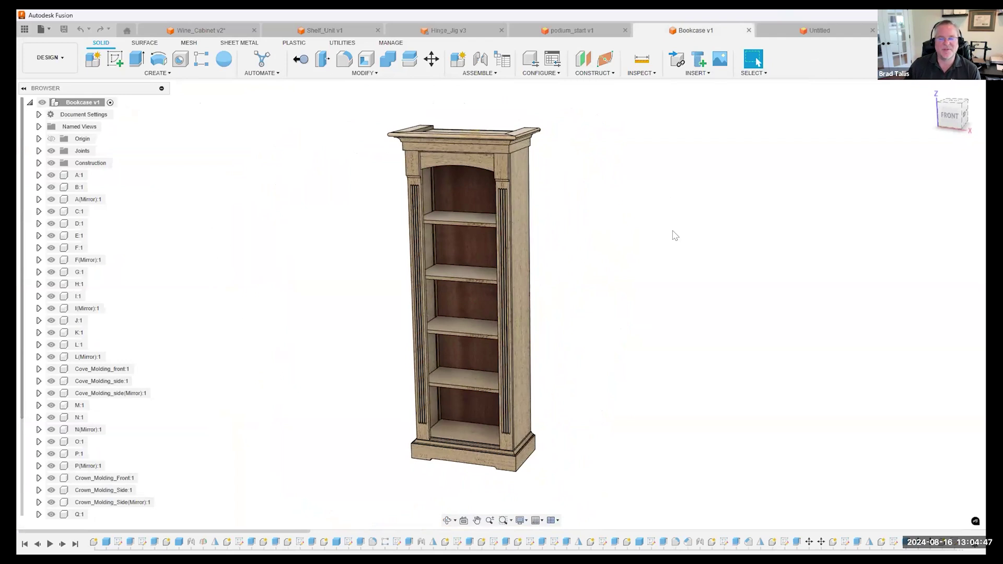
Step: In the untitled design, add a user parameter named ply in inches with the expression .75
{"action": "left_click", "coordinate": [796, 34]}
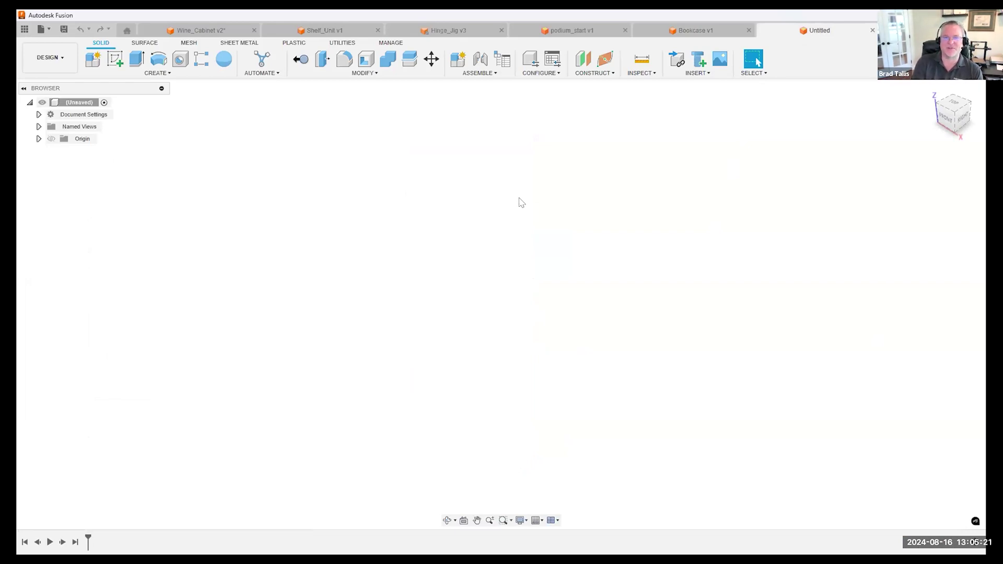
{"action": "left_click", "coordinate": [368, 74]}
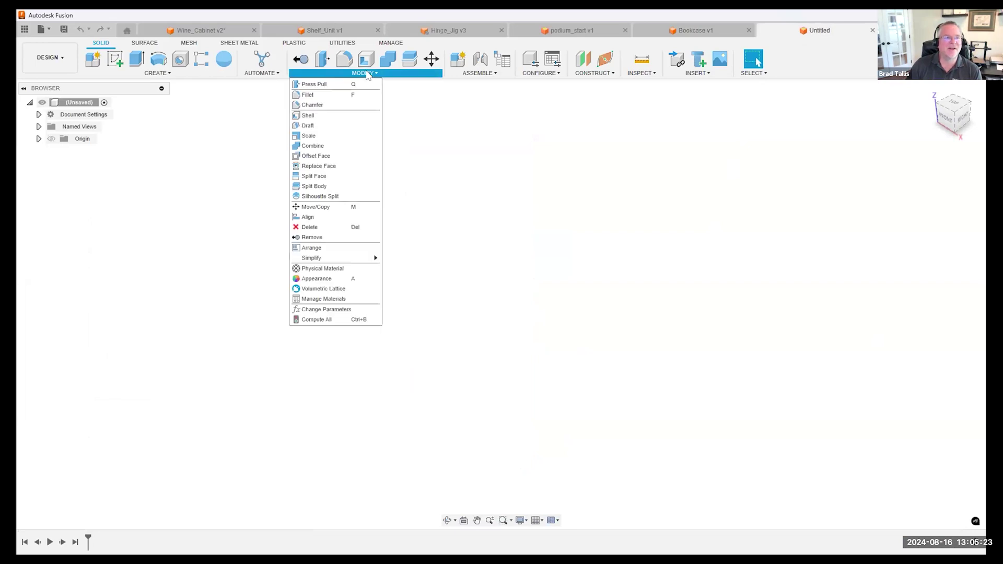
{"action": "left_click", "coordinate": [328, 311]}
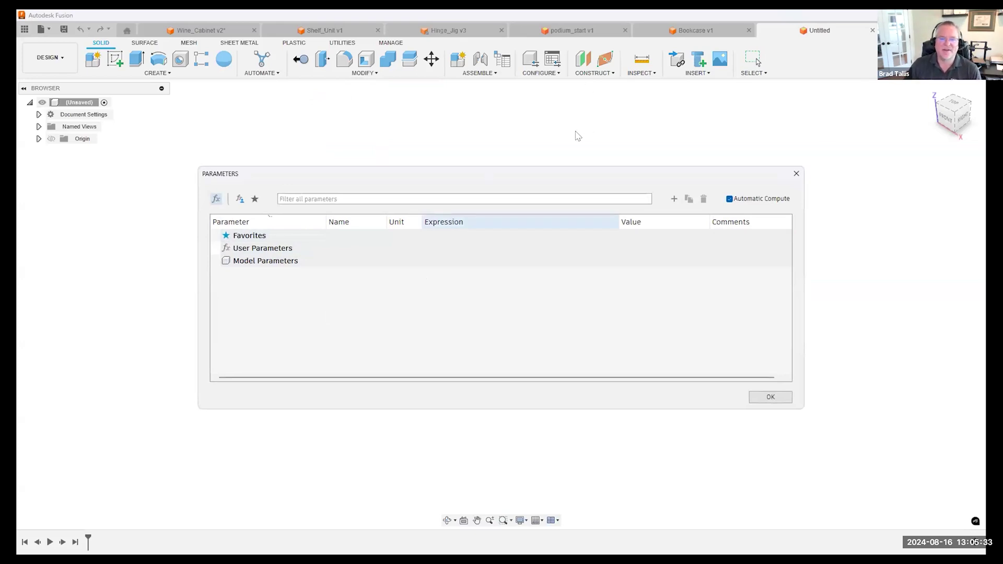
{"action": "left_click", "coordinate": [673, 199]}
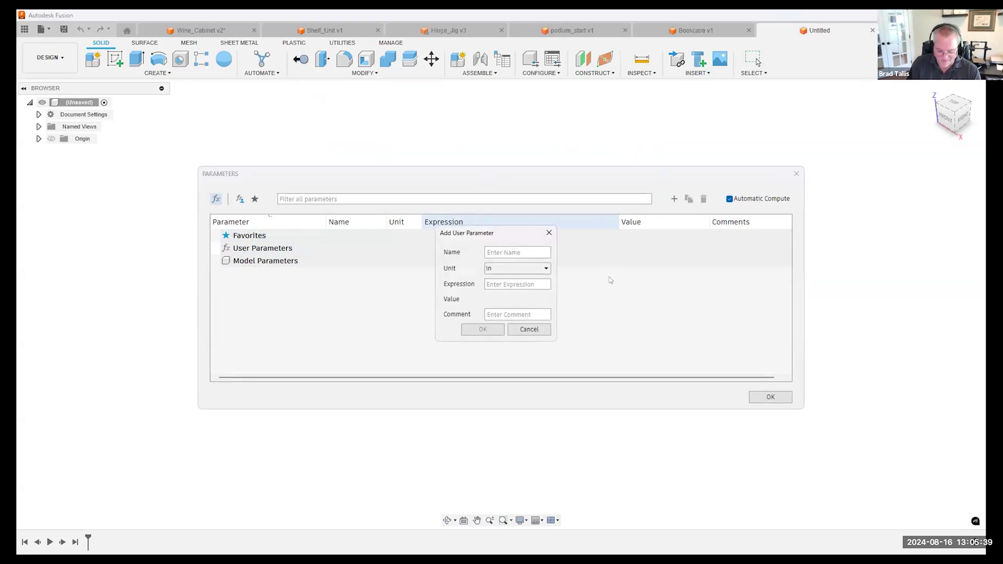
{"action": "type", "text": "ply"}
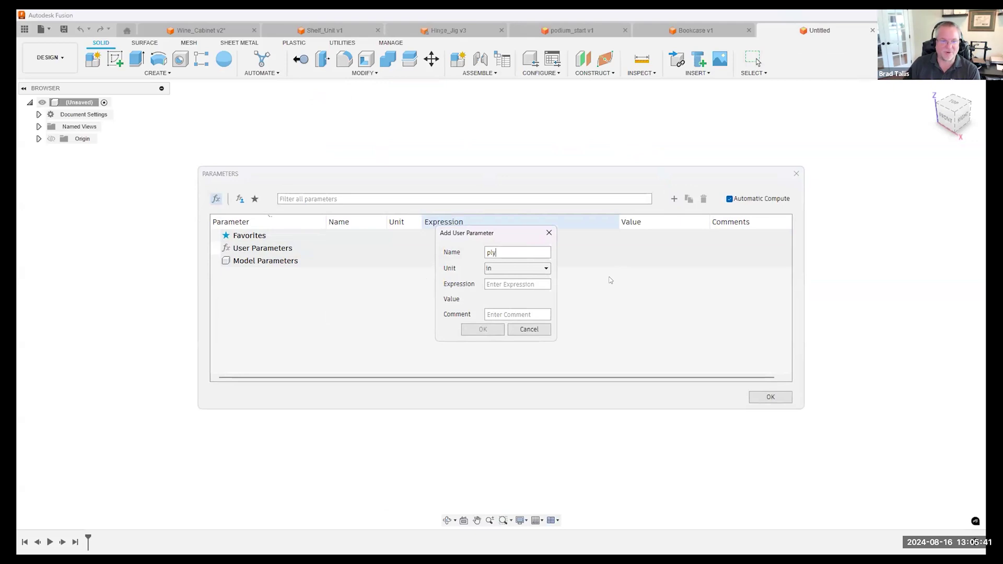
{"action": "left_click", "coordinate": [523, 282]}
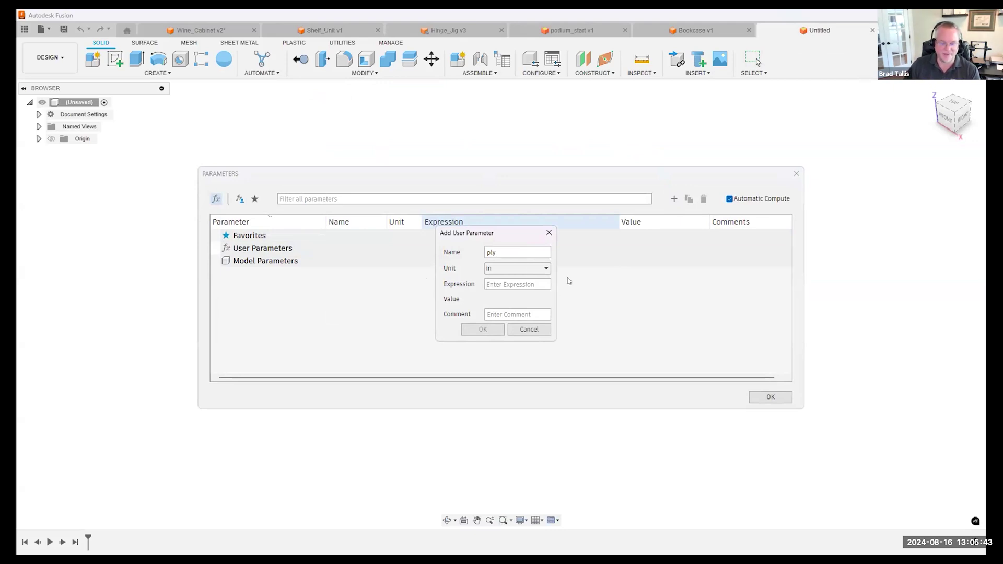
{"action": "type", "text": ".75"}
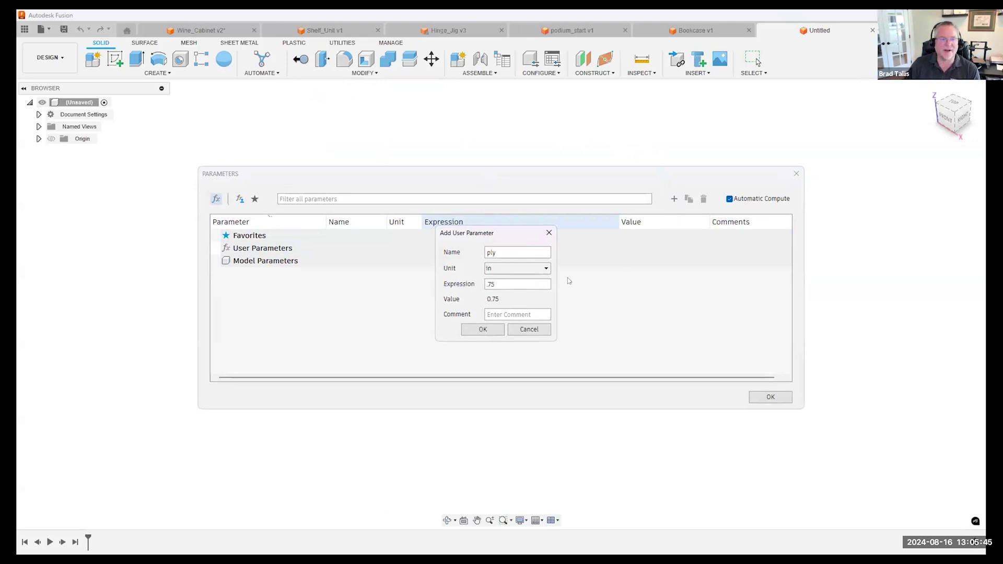
{"action": "key", "text": "Return"}
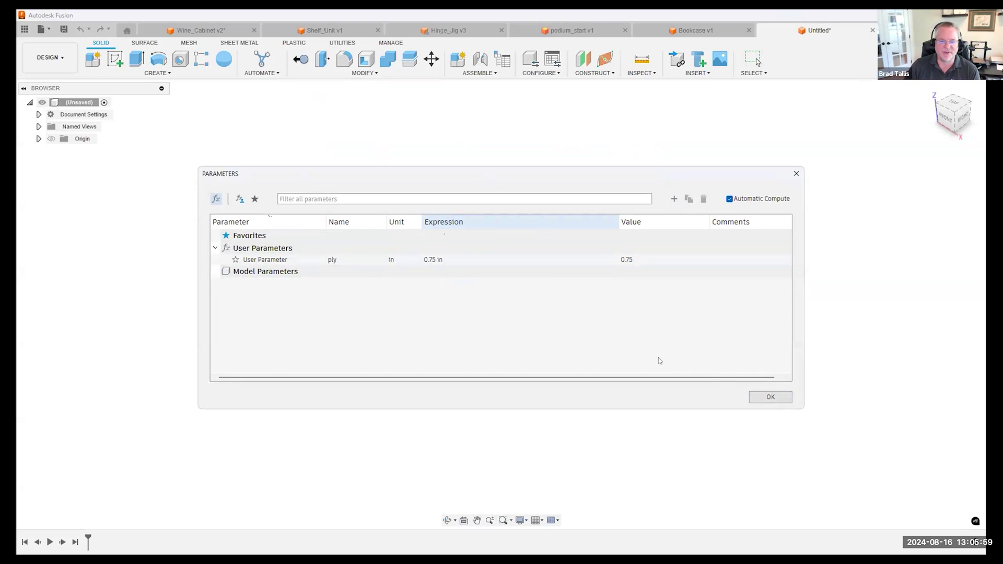
Step: Add a user parameter num_shelves with No Units and the expression 4, and mark the ply parameter as a favorite
{"action": "left_click", "coordinate": [673, 199]}
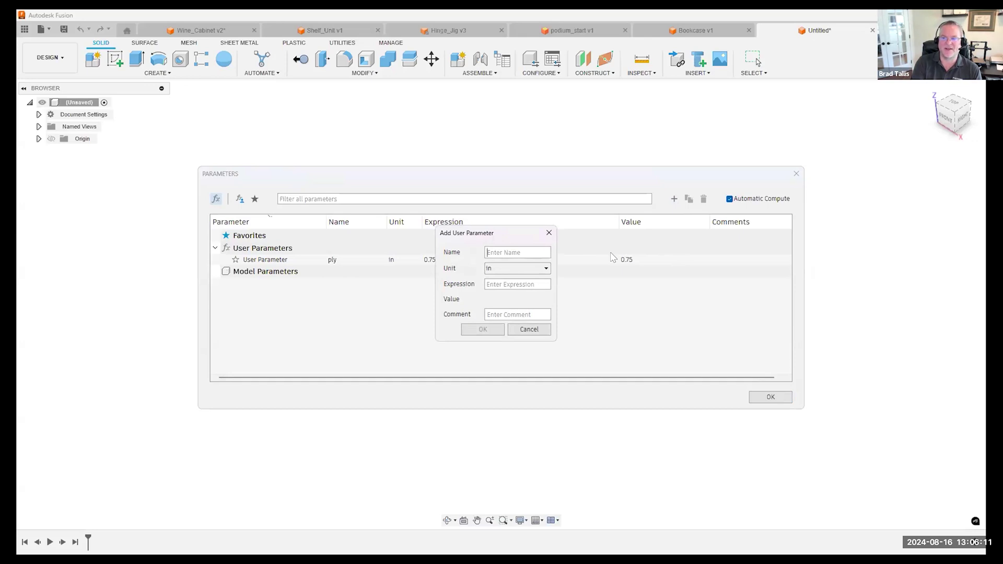
{"action": "type", "text": "num_shelves"}
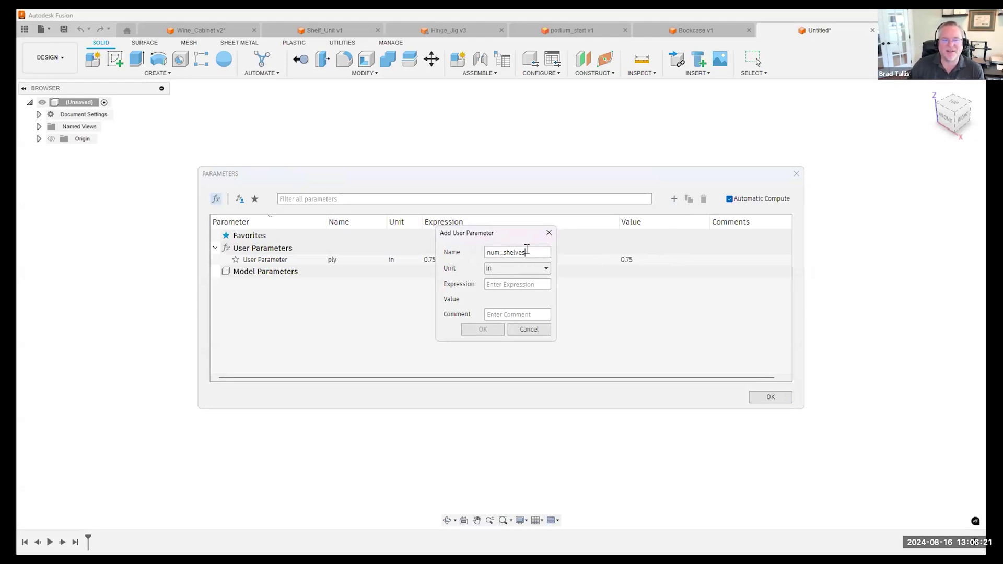
{"action": "left_click", "coordinate": [499, 271]}
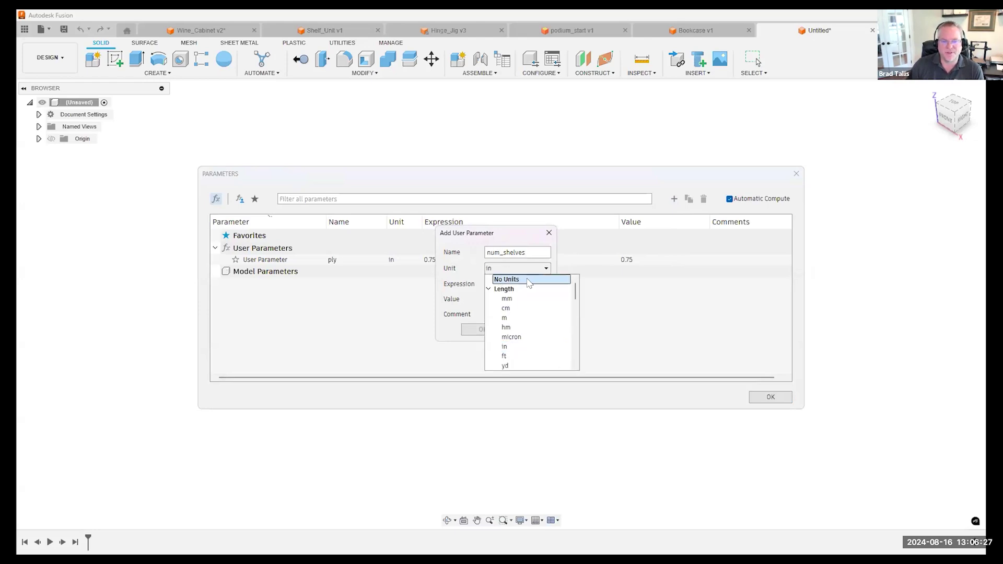
{"action": "left_click", "coordinate": [528, 280]}
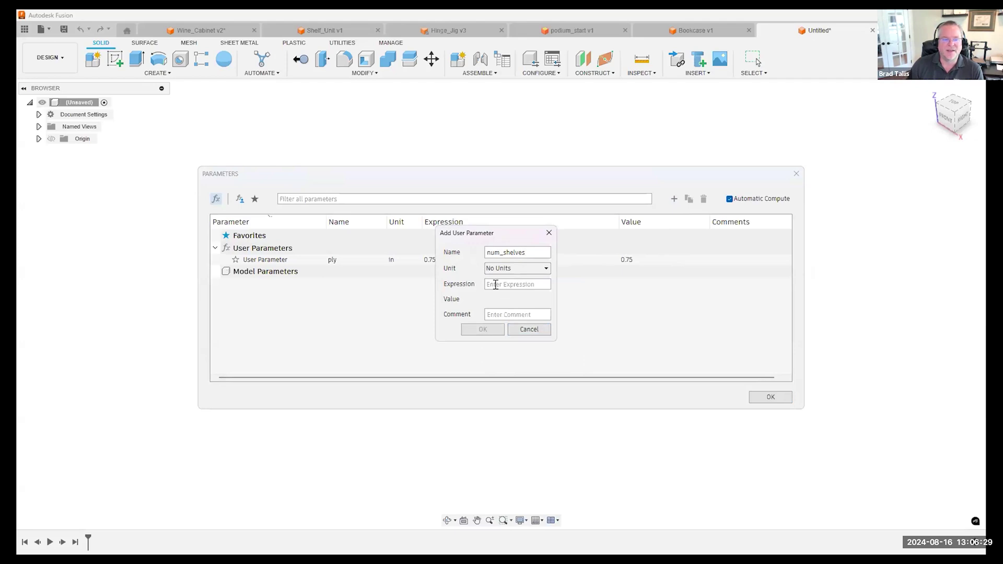
{"action": "left_click", "coordinate": [507, 284]}
{"action": "type", "text": "4"}
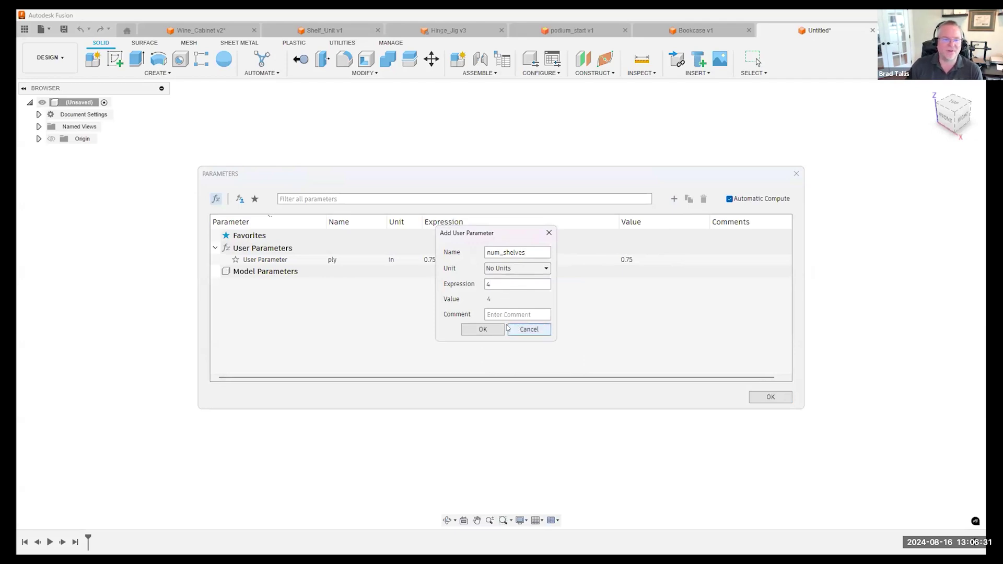
{"action": "left_click", "coordinate": [490, 329]}
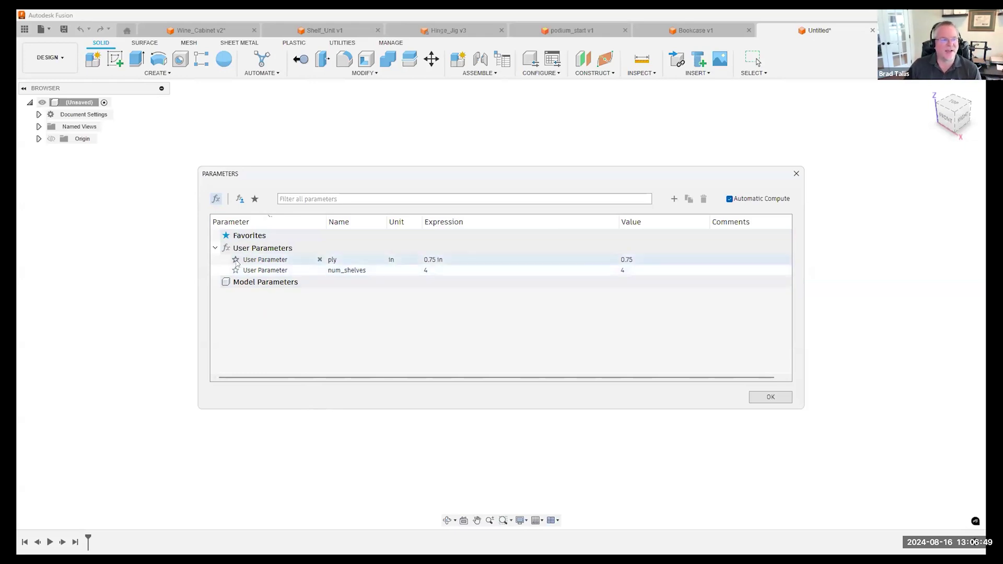
{"action": "left_click", "coordinate": [235, 261]}
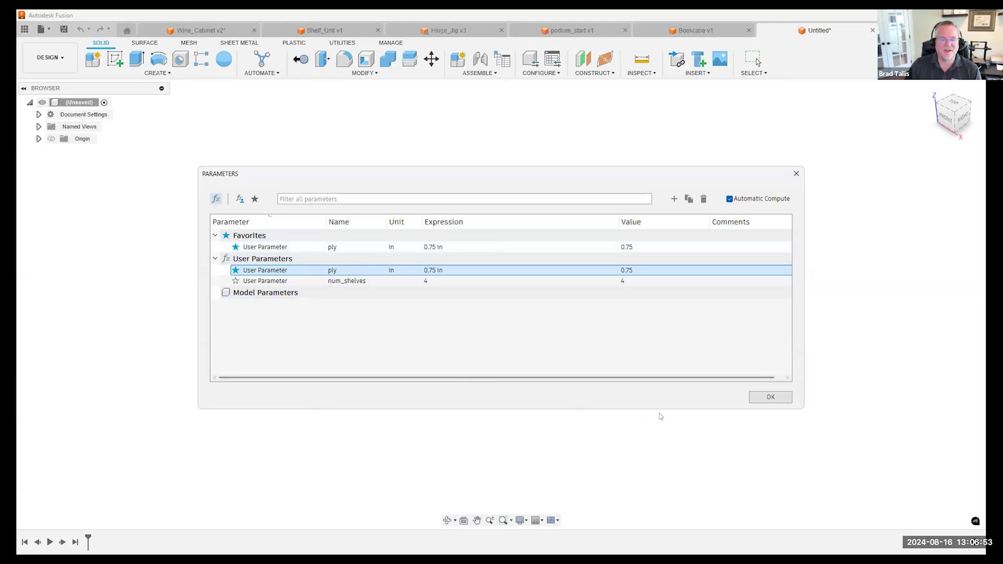
{"action": "left_click", "coordinate": [764, 399]}
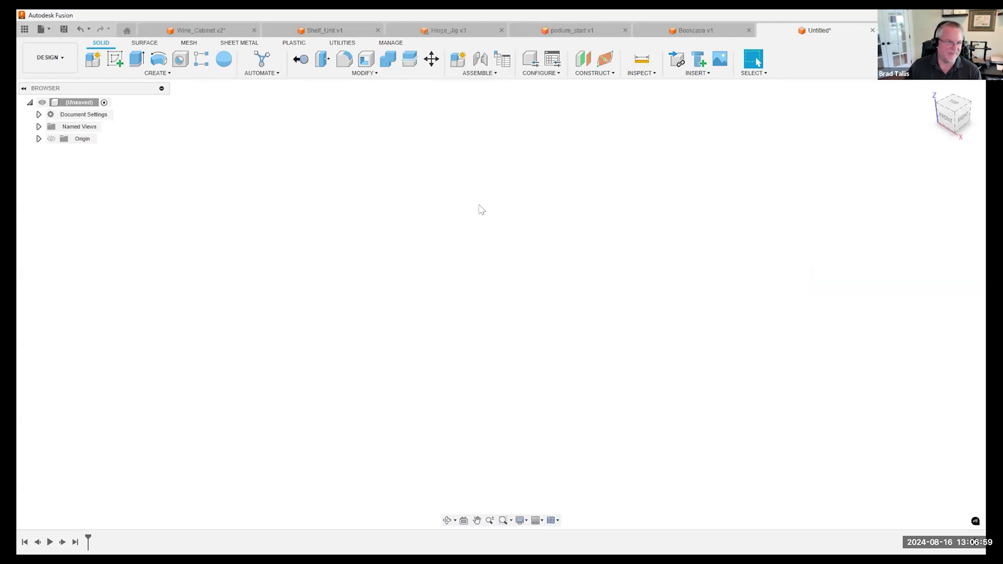
Step: Create an internal standard component named Left_Side and make it active
{"action": "left_click", "coordinate": [94, 59]}
{"action": "double_click", "coordinate": [867, 208]}
{"action": "type", "text": "Le"}
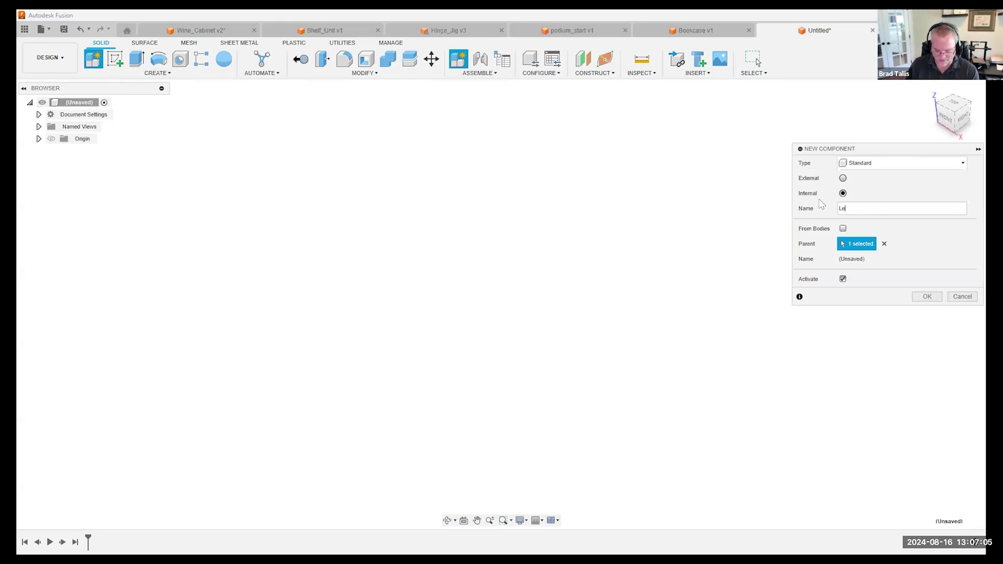
{"action": "type", "text": "ft_Side"}
{"action": "key", "text": "Return"}
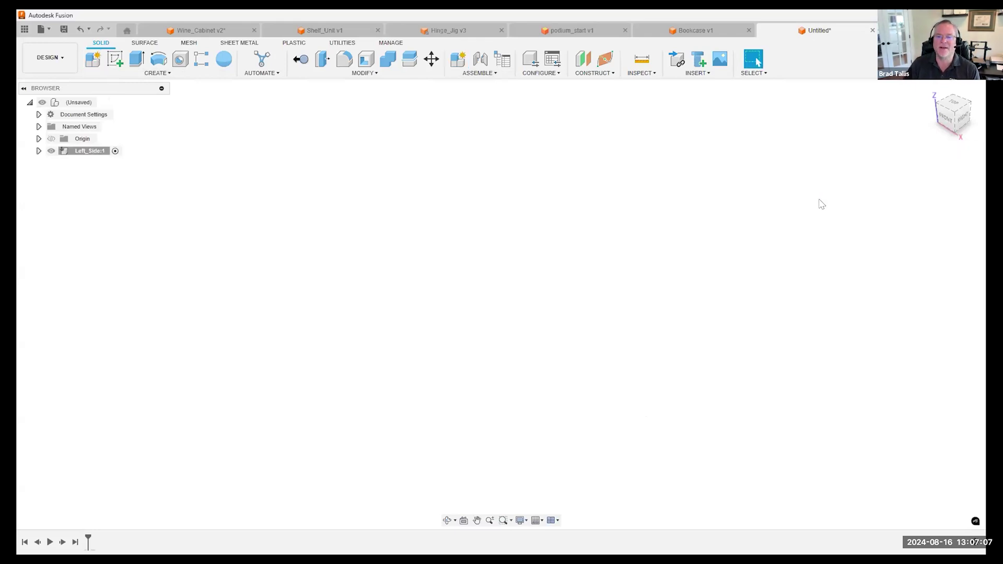
Step: Sketch a rectangle from the origin on the front plane, defining its dimensions as parameters width=12 and height=36 inches
{"action": "left_click", "coordinate": [115, 59]}
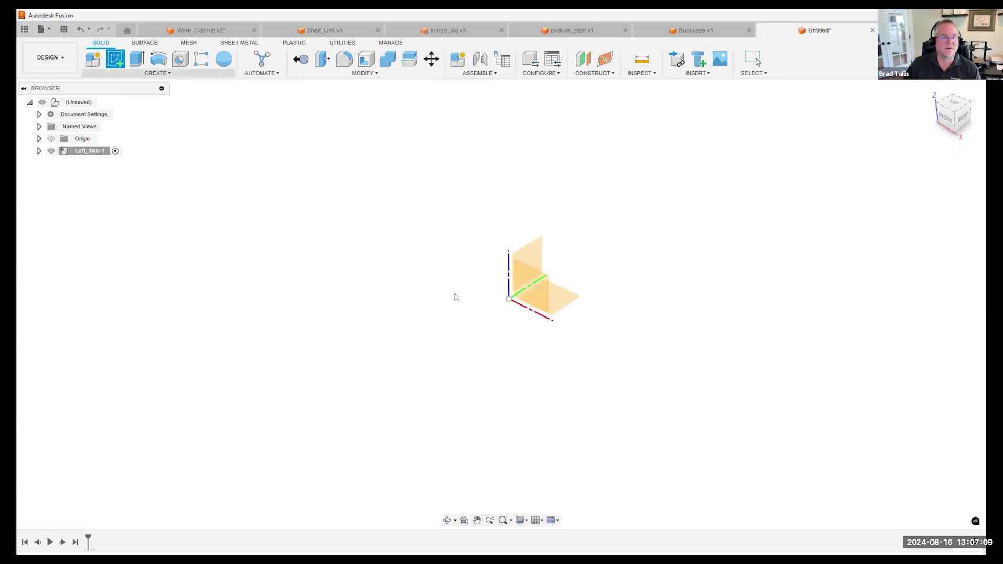
{"action": "left_click", "coordinate": [556, 235]}
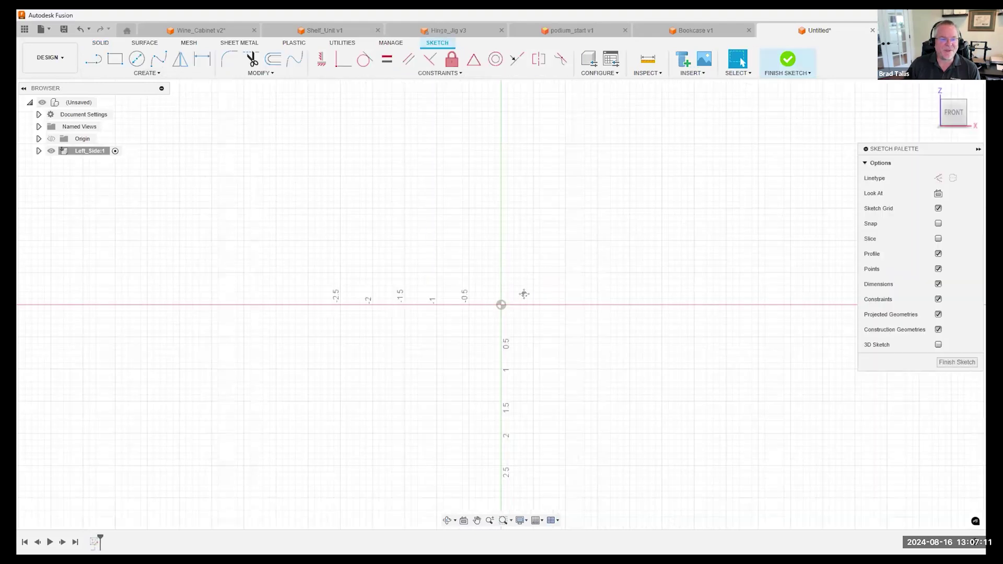
{"action": "left_click", "coordinate": [117, 66]}
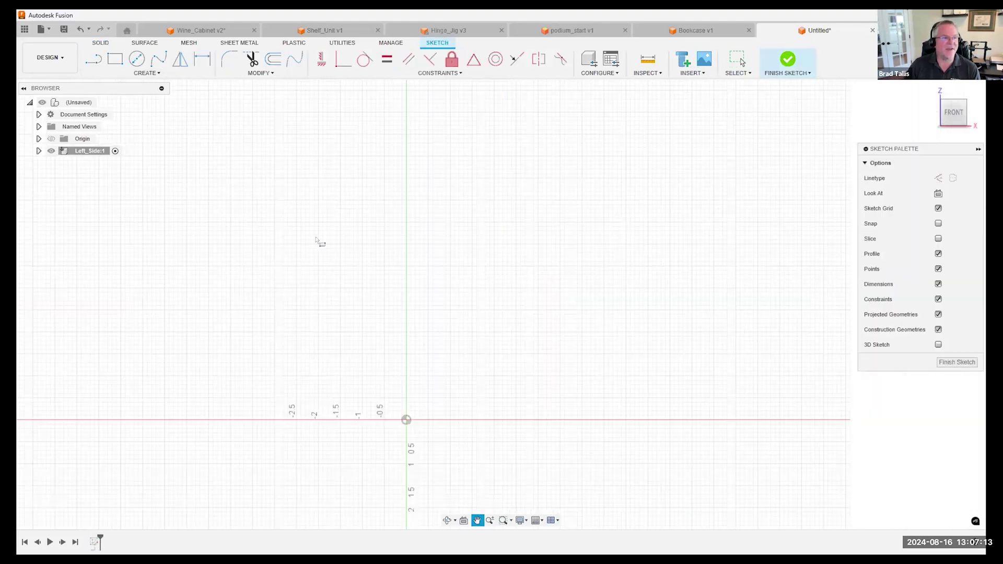
{"action": "left_click", "coordinate": [390, 429]}
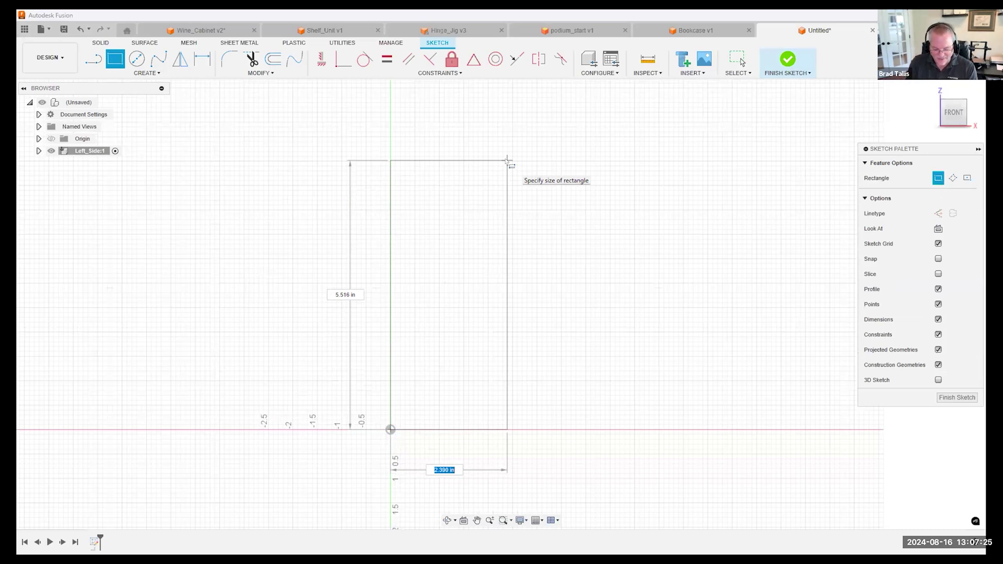
{"action": "type", "text": "width=12"}
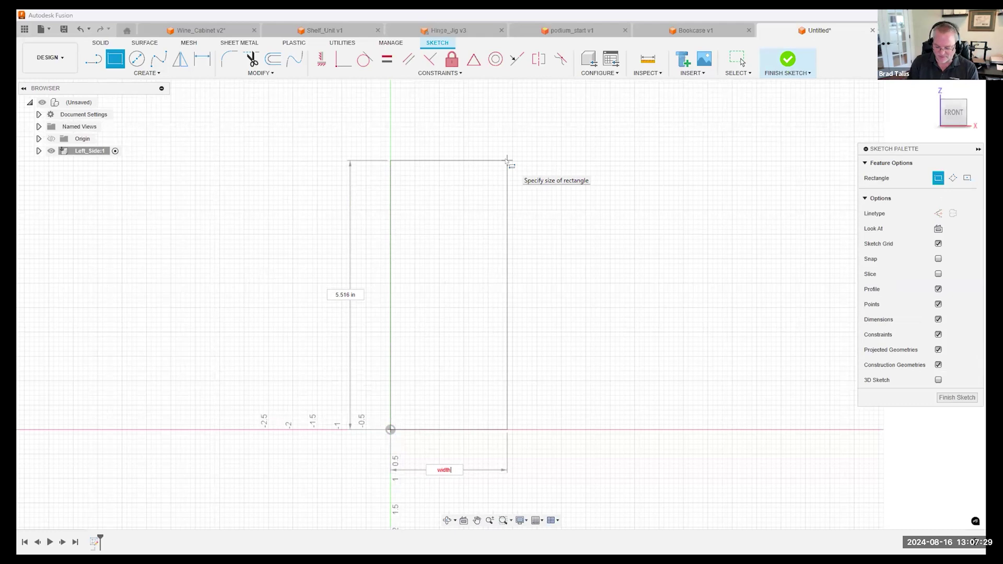
{"action": "key", "text": "Tab"}
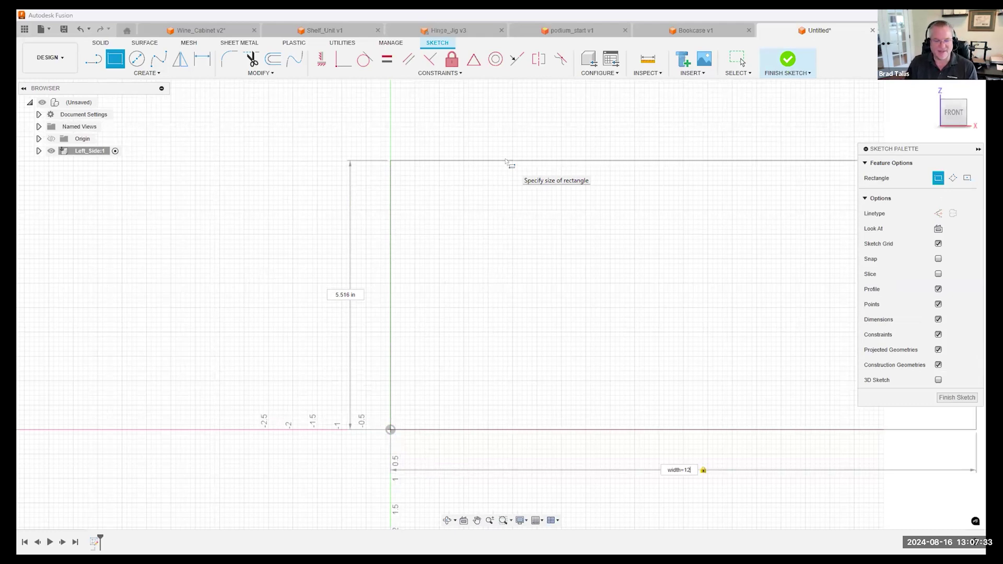
{"action": "key", "text": "Tab"}
{"action": "type", "text": "height="}
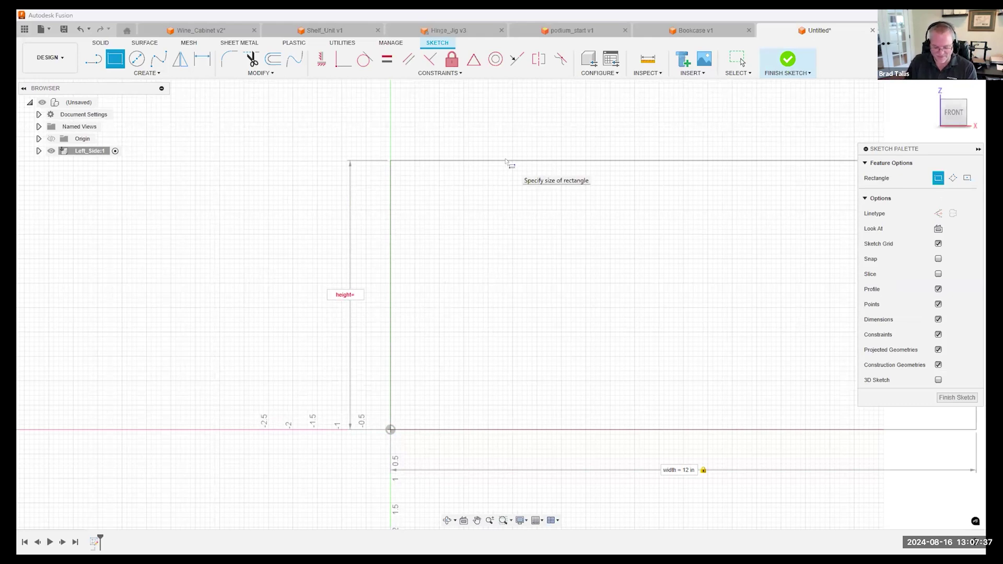
{"action": "key", "text": "Escape"}
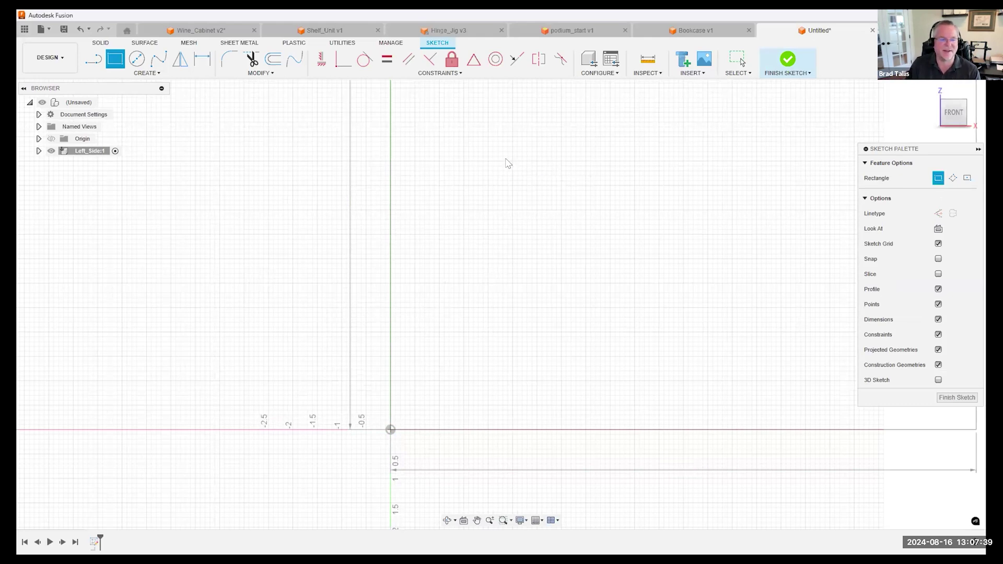
{"action": "scroll", "coordinate": [578, 264], "scroll_direction": "down", "scroll_amount": 5}
{"action": "mouse_move", "coordinate": [574, 237]}
{"action": "middle_mouse_down"}
{"action": "mouse_move", "coordinate": [556, 299]}
{"action": "mouse_move", "coordinate": [506, 359]}
{"action": "middle_mouse_up"}
{"action": "scroll", "coordinate": [555, 299], "scroll_direction": "down", "scroll_amount": 4}
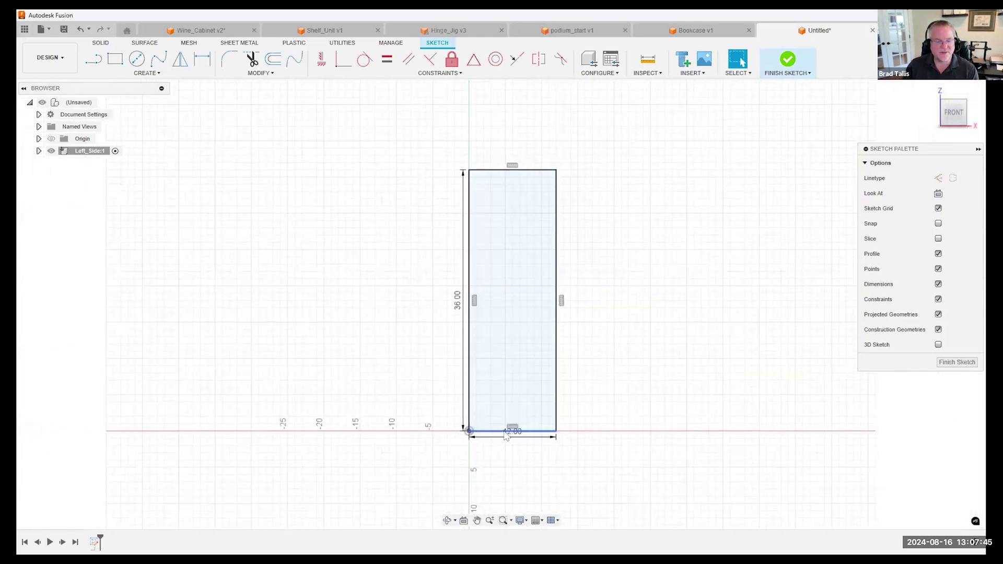
Step: Move the width and height dimensions farther from the rectangle, and review the favorite, user and model parameters
{"action": "left_click_drag", "start_coordinate": [505, 433], "coordinate": [506, 444]}
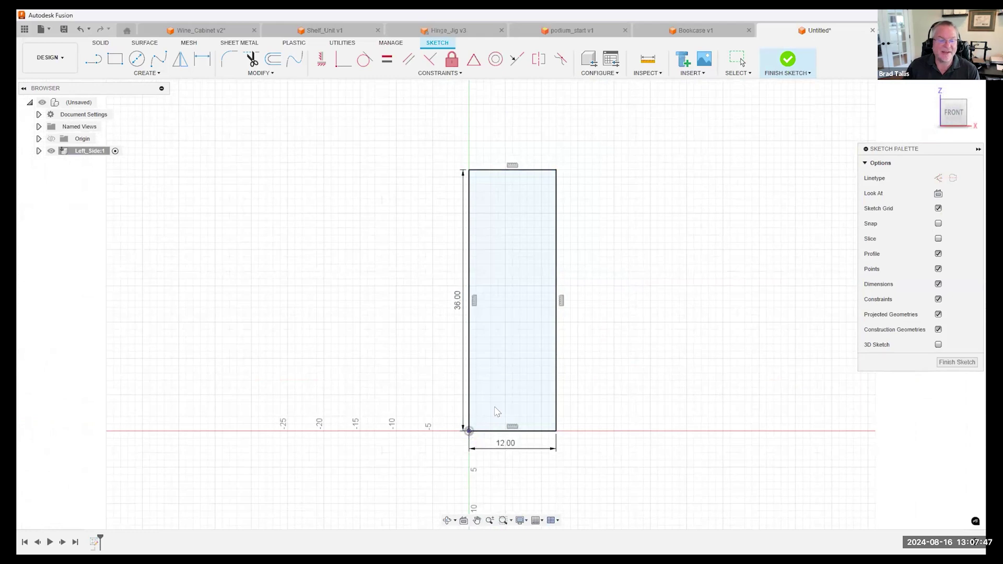
{"action": "left_click_drag", "start_coordinate": [457, 308], "coordinate": [440, 306]}
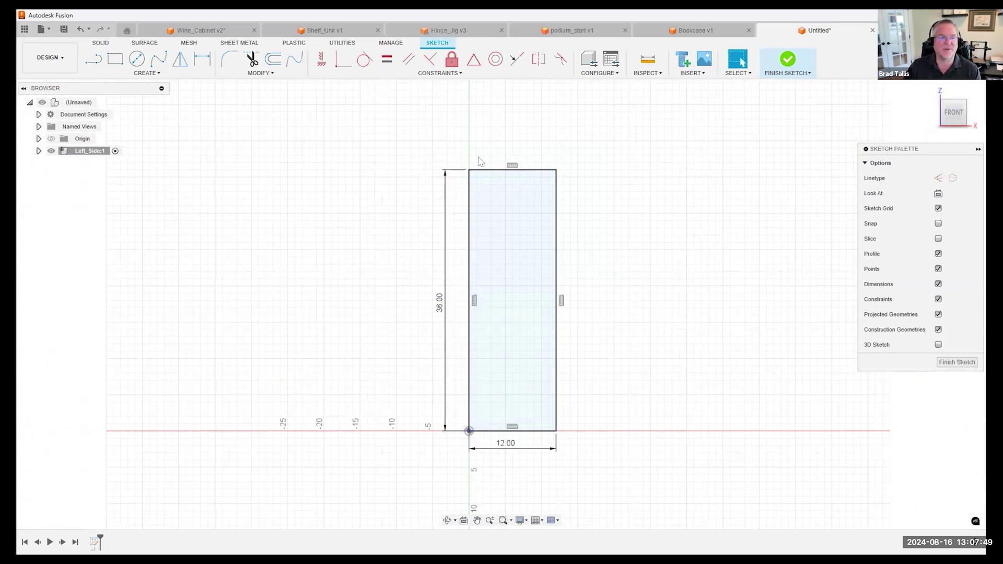
{"action": "left_click", "coordinate": [260, 73]}
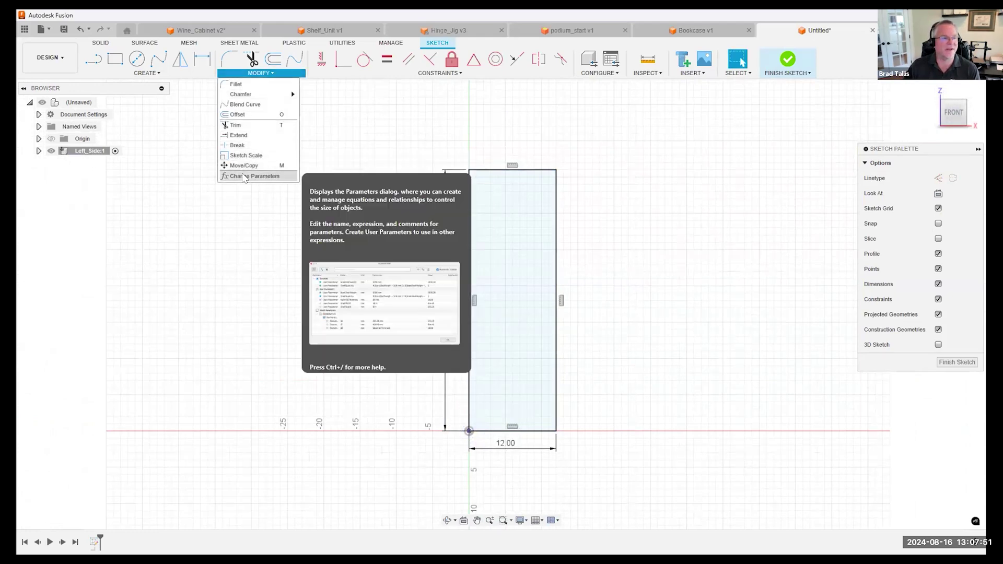
{"action": "left_click", "coordinate": [243, 176]}
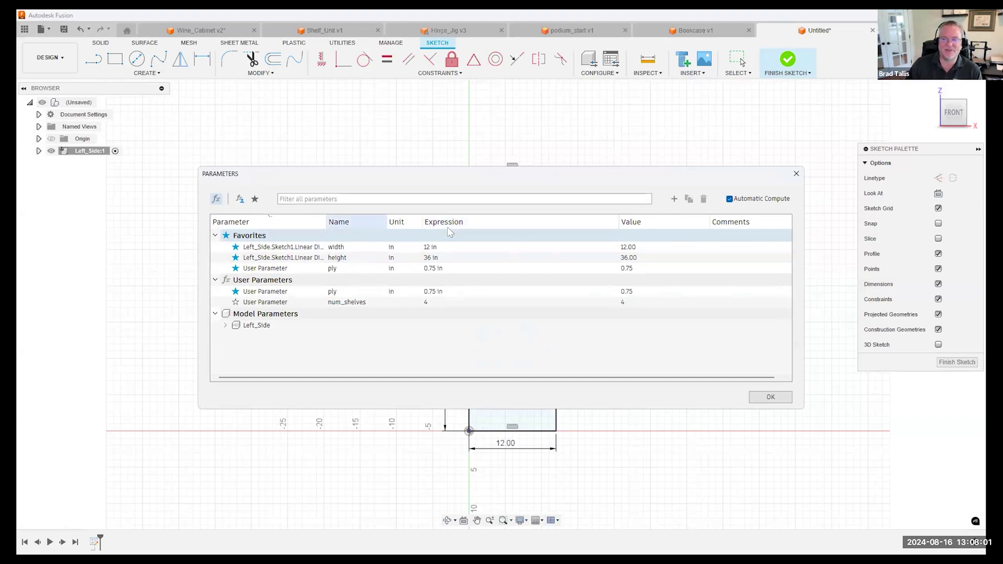
{"action": "left_click", "coordinate": [764, 394]}
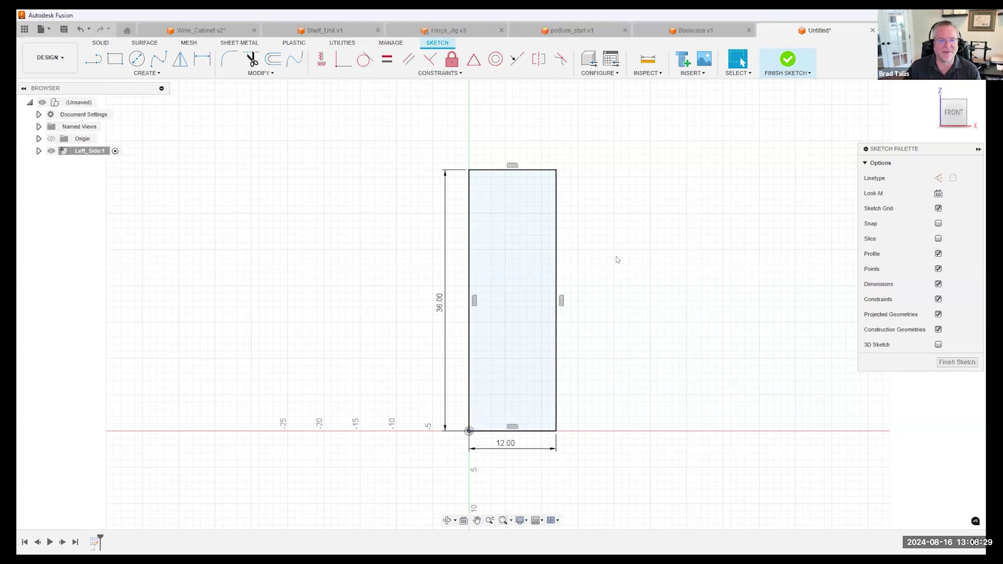
Step: Finish the sketch and extrude the rectangular profile by the parameter ply as a new body
{"action": "left_click", "coordinate": [788, 60]}
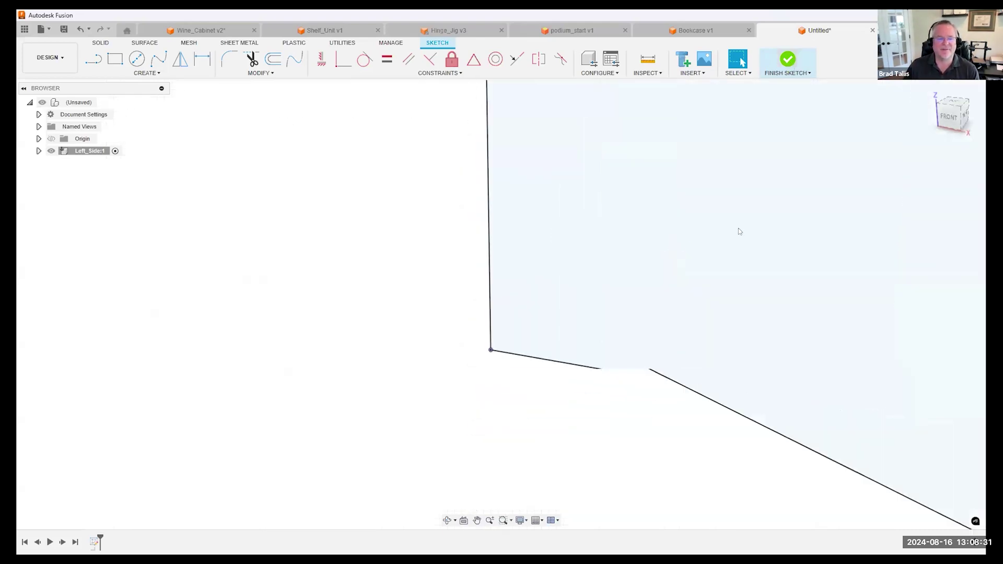
{"action": "right_click", "coordinate": [494, 240]}
{"action": "left_click", "coordinate": [488, 301]}
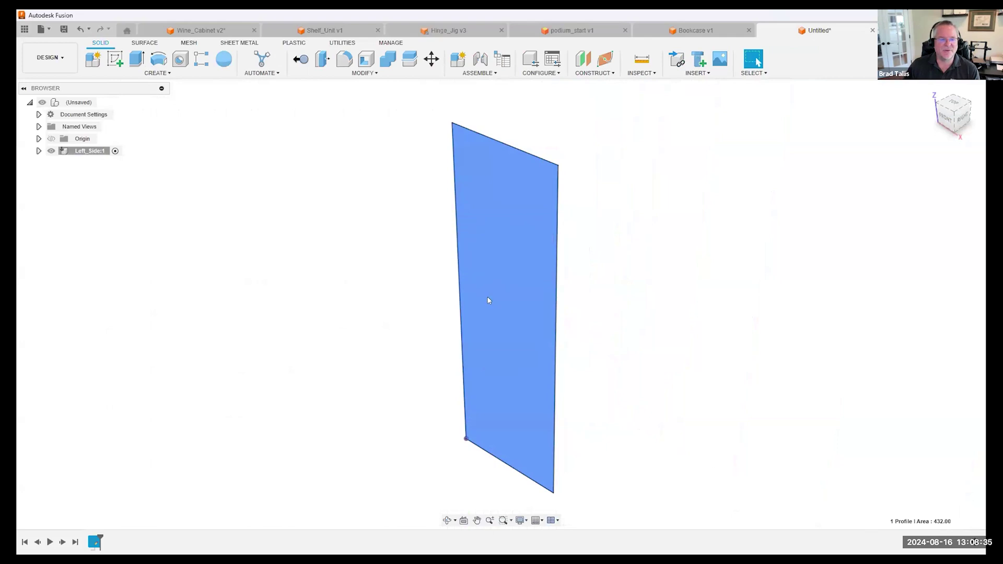
{"action": "key", "text": "e"}
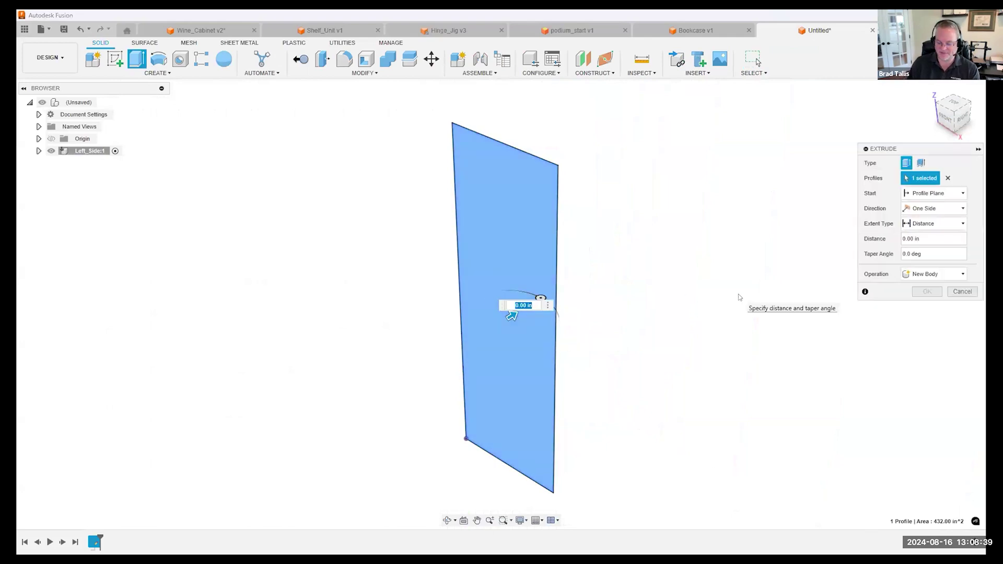
{"action": "type", "text": "p"}
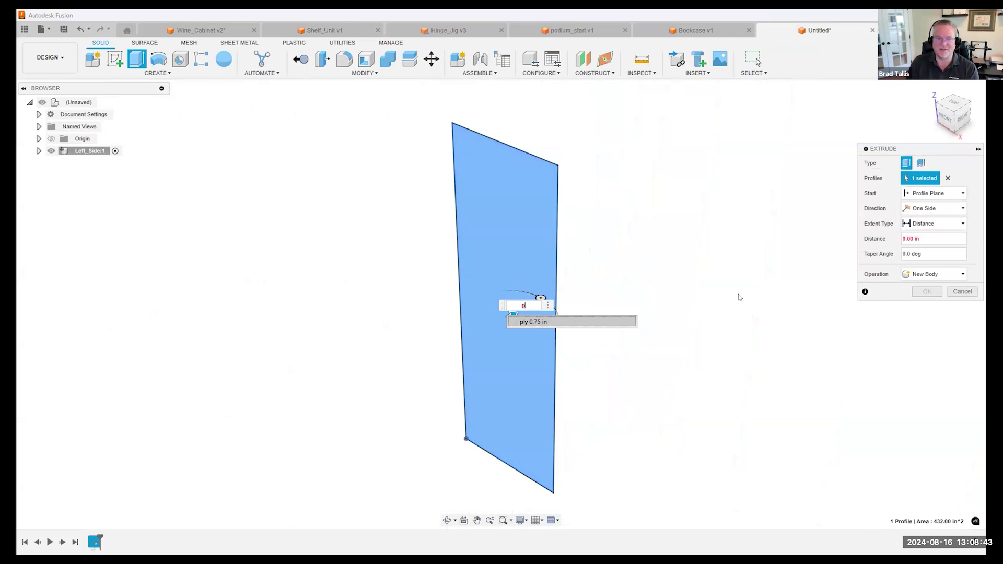
{"action": "type", "text": "ly"}
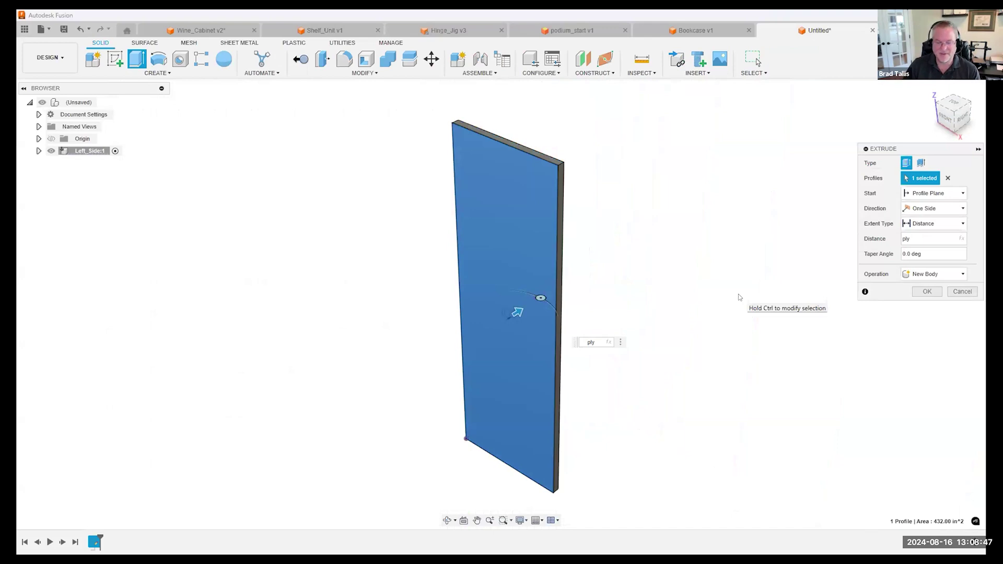
{"action": "key", "text": "Return"}
Step: Measure the short thickness edge at the panel's upper corner
{"action": "scroll", "coordinate": [586, 168], "scroll_direction": "up", "scroll_amount": 3}
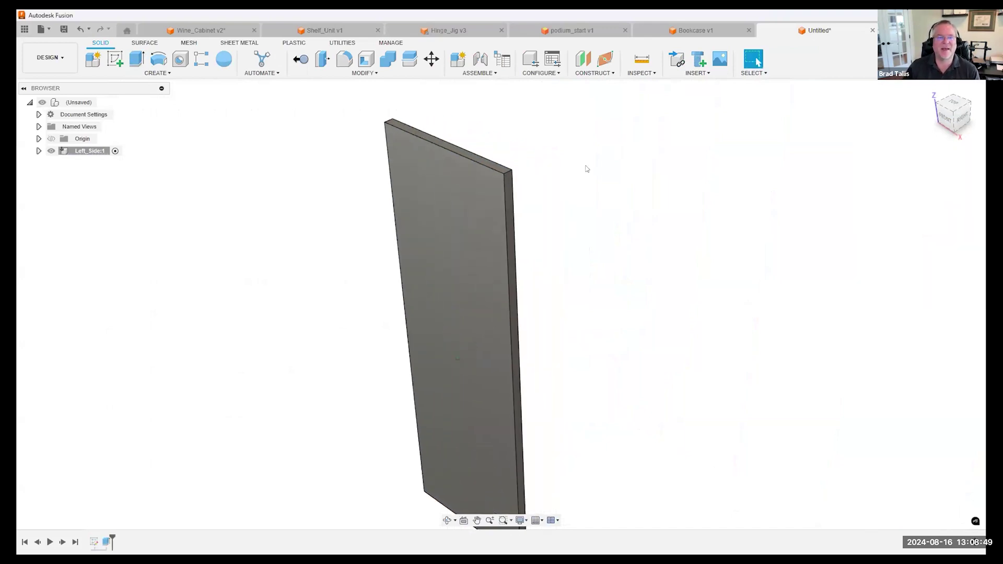
{"action": "left_click", "coordinate": [639, 61]}
{"action": "scroll", "coordinate": [376, 293], "scroll_direction": "up", "scroll_amount": 2}
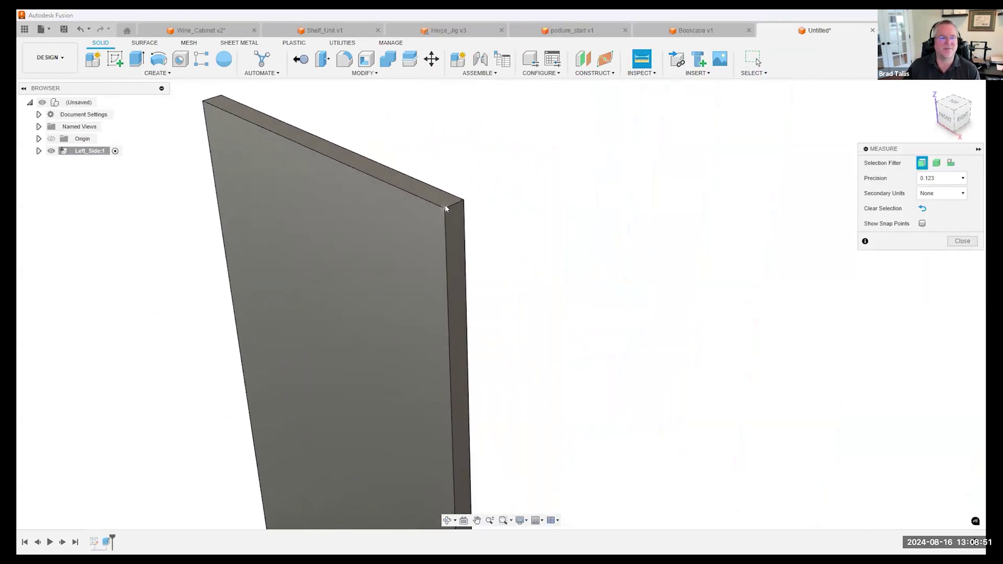
{"action": "left_click", "coordinate": [449, 207]}
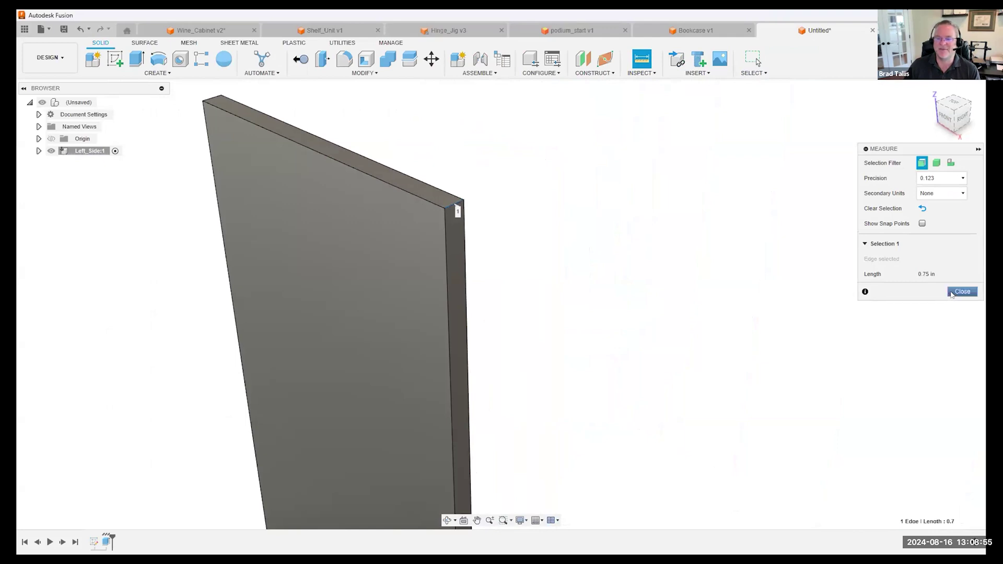
{"action": "left_click", "coordinate": [963, 293]}
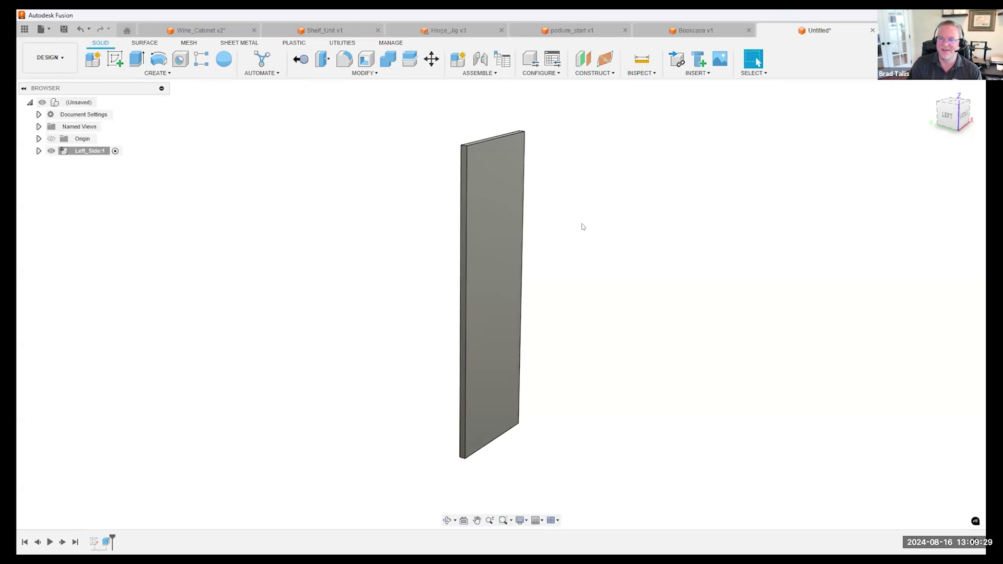
Step: Create a sketch on the panel's narrow left face and draw a small rectangle overlapping its long edge through the origin, near the lower end
{"action": "mouse_move", "coordinate": [674, 222]}
{"action": "middle_mouse_down", "text": "shift"}
{"action": "mouse_move", "coordinate": [647, 233]}
{"action": "mouse_move", "coordinate": [634, 271]}
{"action": "mouse_move", "coordinate": [622, 264]}
{"action": "mouse_move", "coordinate": [203, 459]}
{"action": "mouse_move", "coordinate": [437, 313]}
{"action": "mouse_move", "coordinate": [469, 316]}
{"action": "middle_mouse_up", "text": "shift"}
{"action": "right_click", "coordinate": [469, 317]}
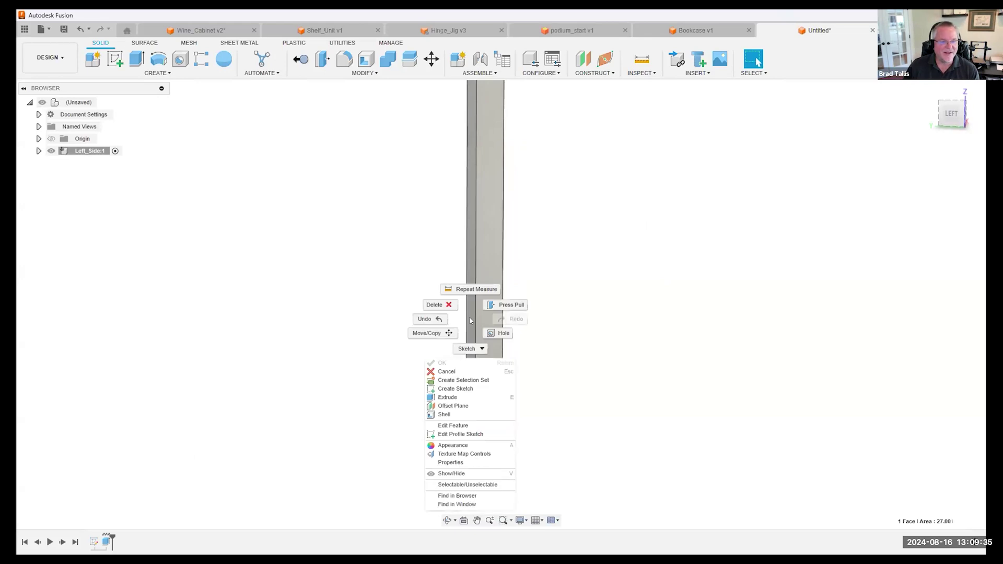
{"action": "left_click", "coordinate": [458, 389]}
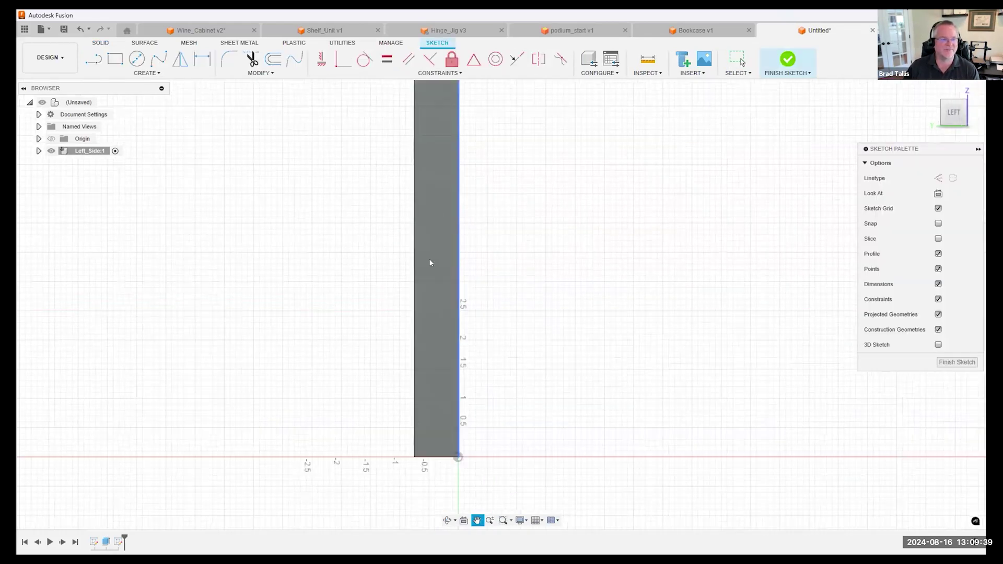
{"action": "left_click", "coordinate": [115, 60]}
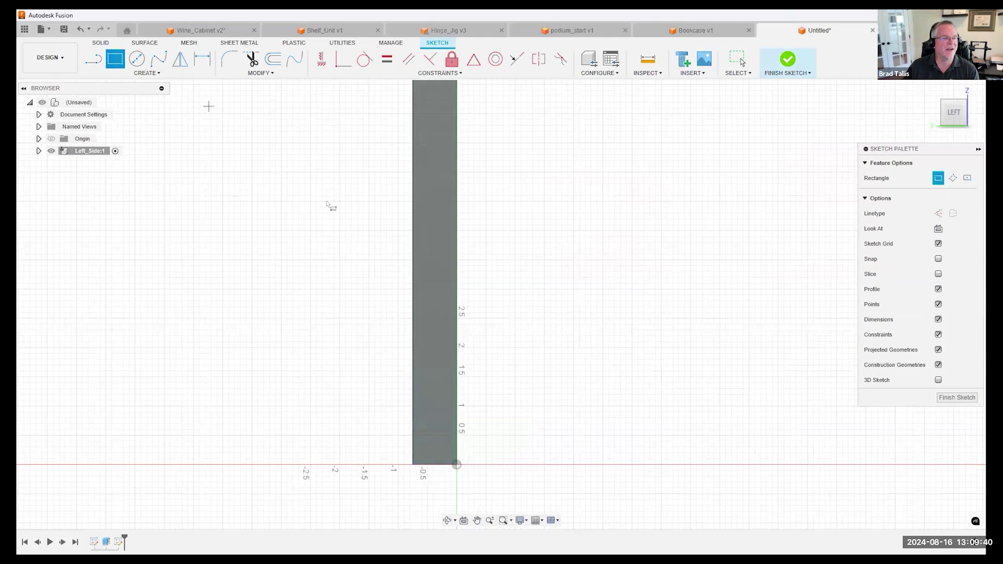
{"action": "left_click", "coordinate": [439, 274]}
{"action": "left_click", "coordinate": [477, 316]}
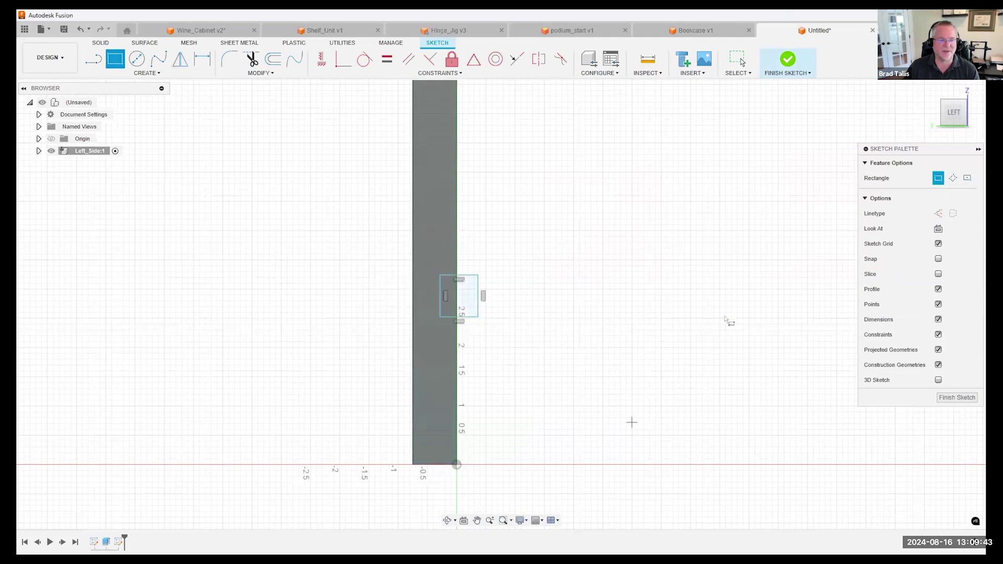
Step: Dimension the small rectangle's height with the parameter ply
{"action": "key", "text": "d"}
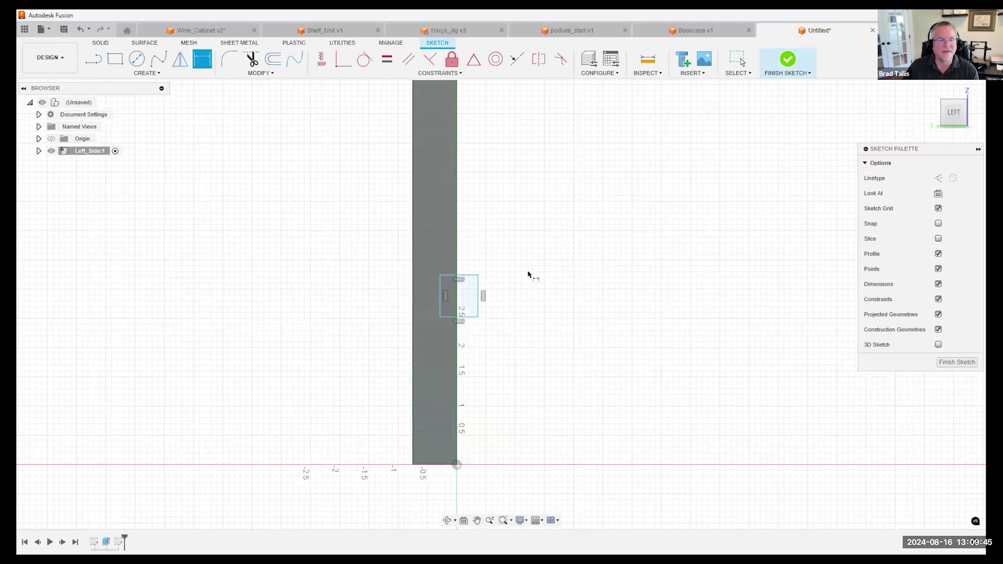
{"action": "left_click", "coordinate": [445, 295]}
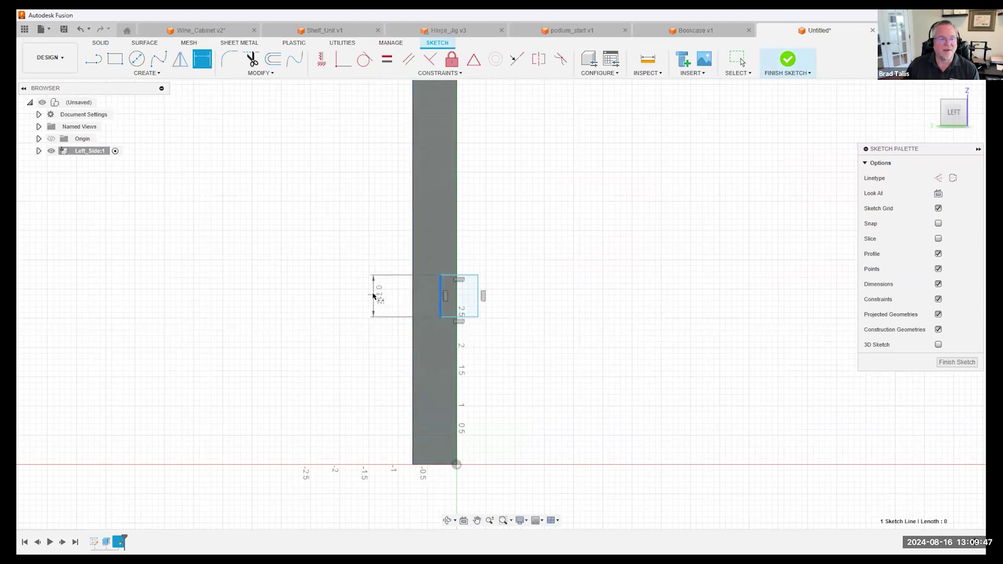
{"action": "left_click", "coordinate": [374, 295]}
{"action": "type", "text": "pl"}
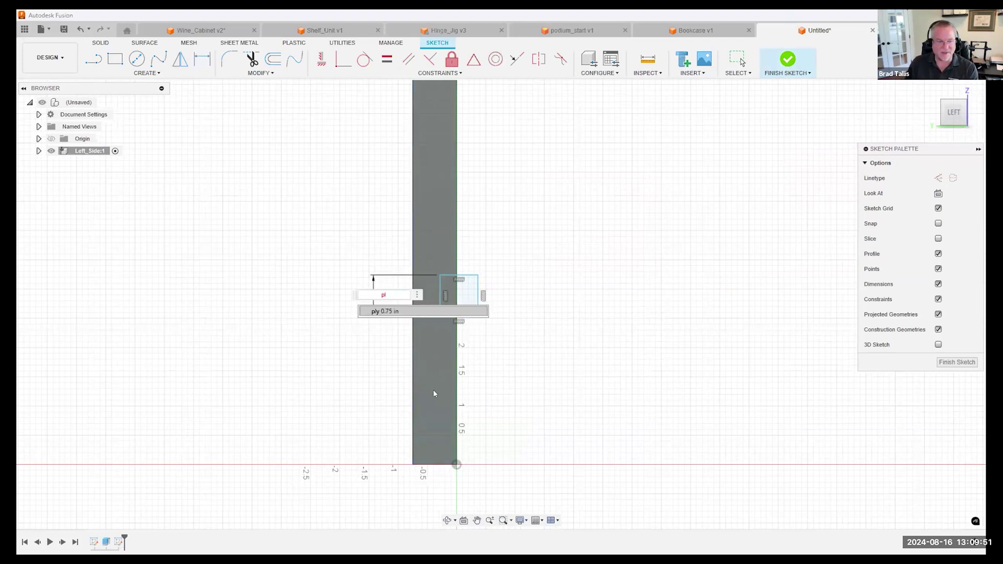
{"action": "key", "text": "Return"}
{"action": "key", "text": "Return"}
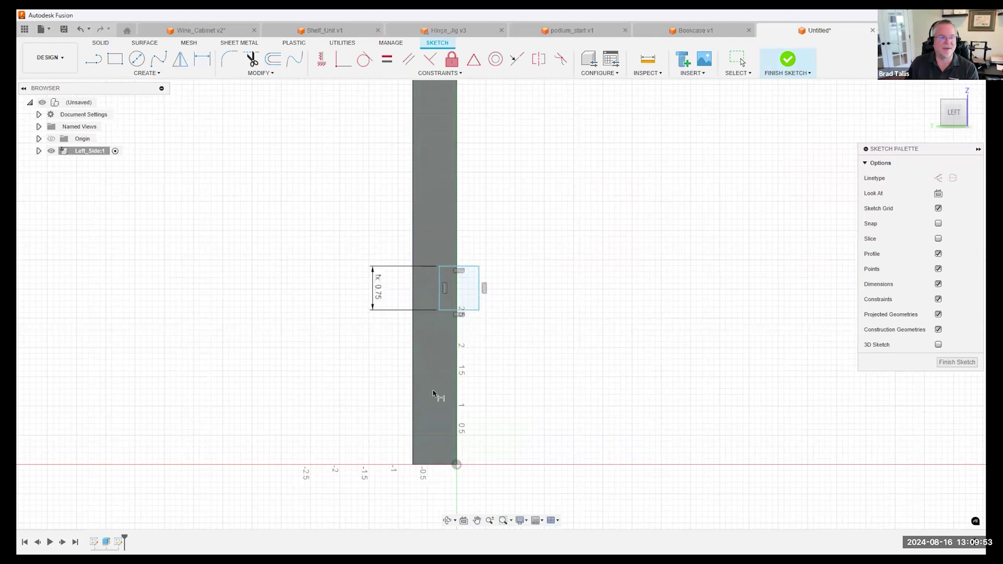
Step: Dimension the rectangle's inner side at ply/2 from the panel's edge through the origin, and make its outer side collinear with that edge
{"action": "key", "text": "F6"}
{"action": "middle_click_drag", "start_coordinate": [550, 448], "coordinate": [517, 347]}
{"action": "scroll", "coordinate": [506, 360], "scroll_direction": "up", "scroll_amount": 2}
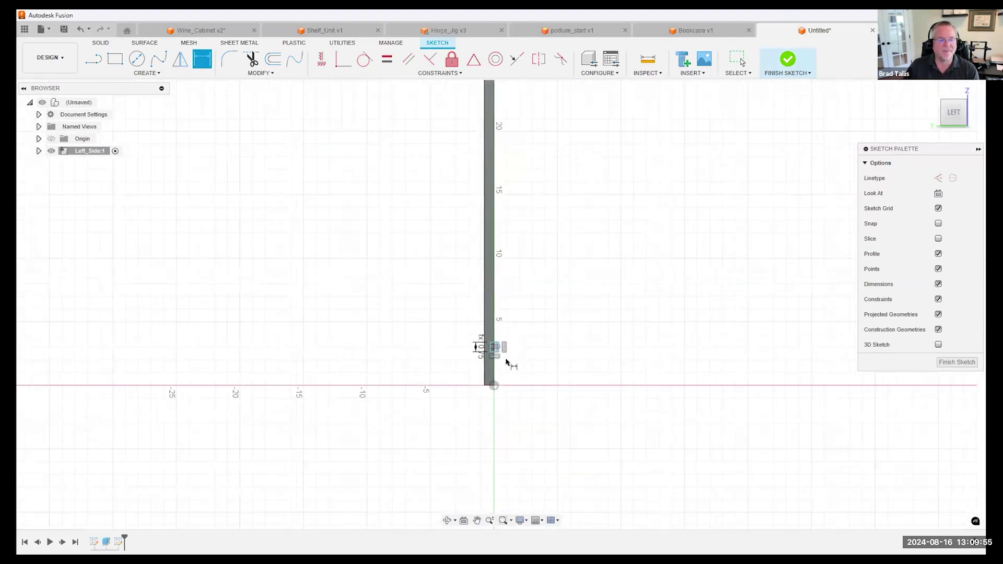
{"action": "scroll", "coordinate": [497, 356], "scroll_direction": "up", "scroll_amount": 4}
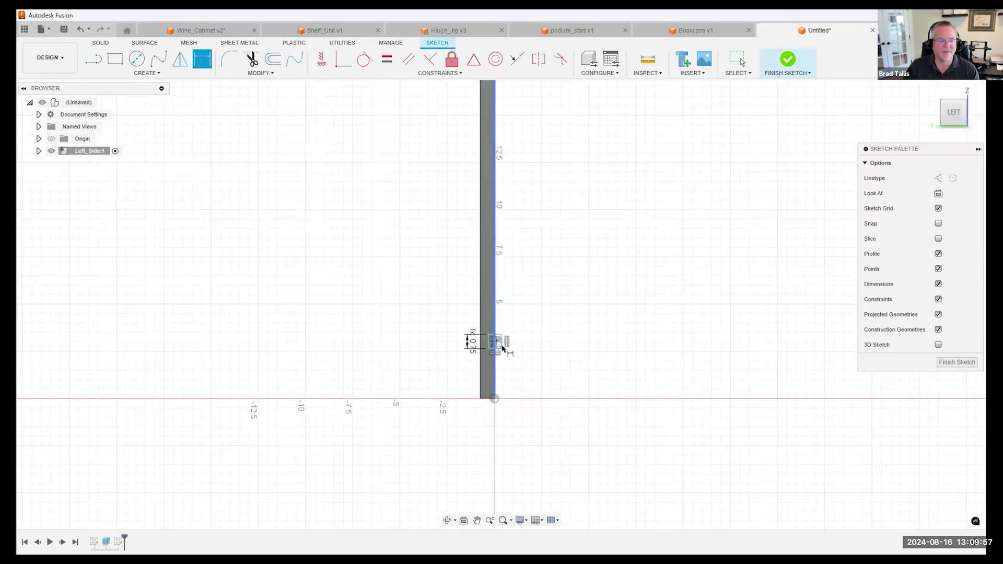
{"action": "scroll", "coordinate": [481, 337], "scroll_direction": "up", "scroll_amount": 4}
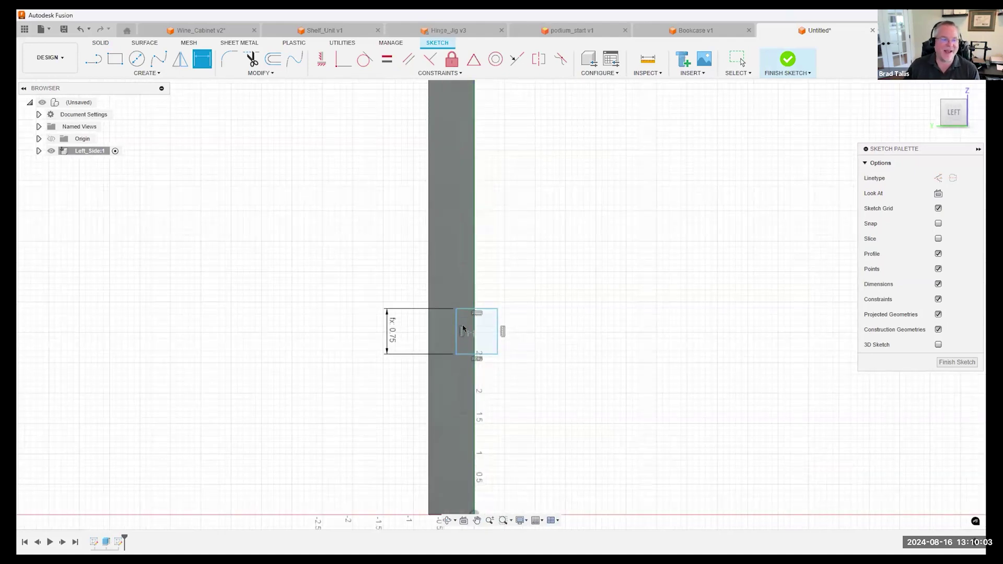
{"action": "scroll", "coordinate": [473, 324], "scroll_direction": "down", "scroll_amount": 4}
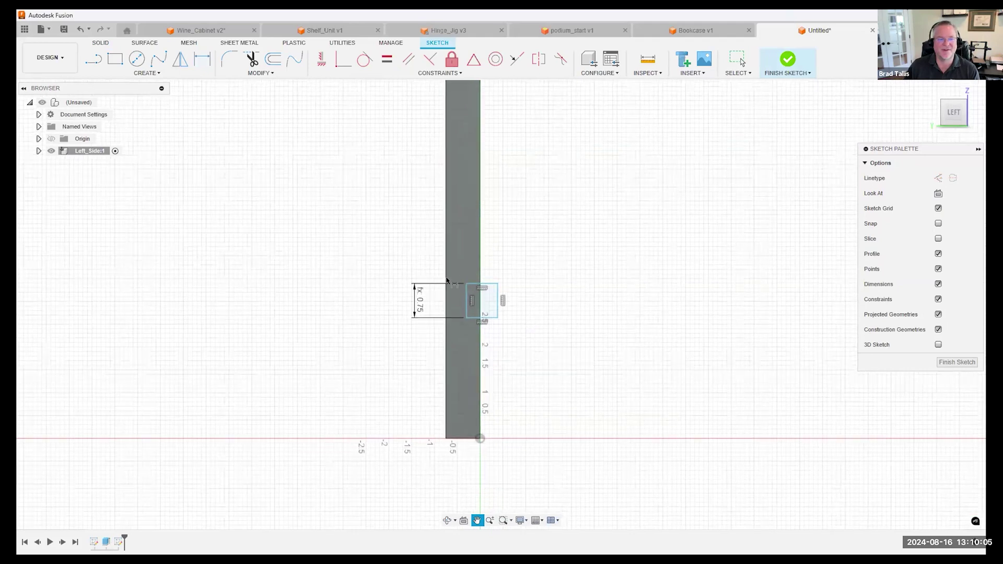
{"action": "left_click", "coordinate": [470, 299]}
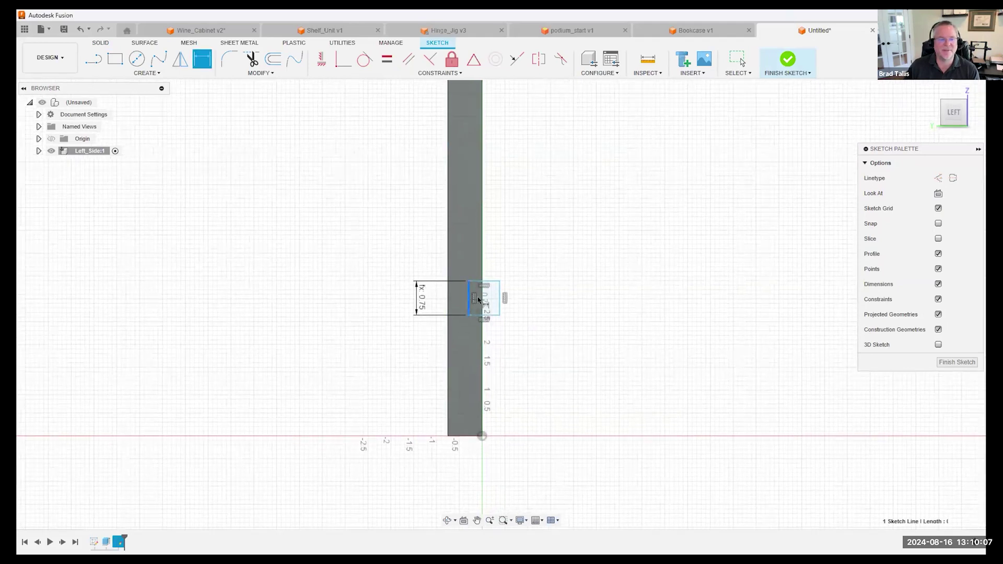
{"action": "left_click", "coordinate": [480, 299]}
{"action": "left_click", "coordinate": [510, 347]}
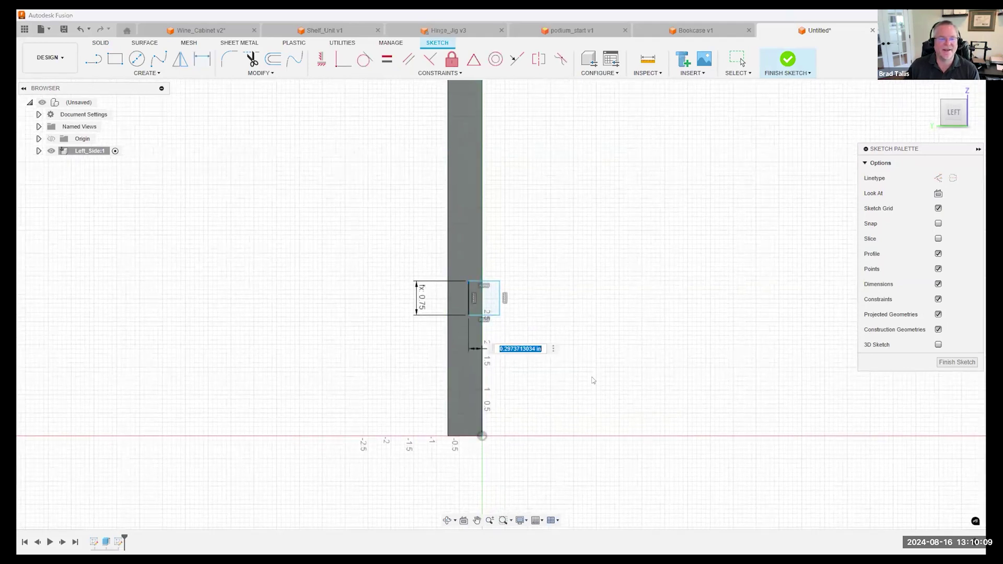
{"action": "type", "text": "ply"}
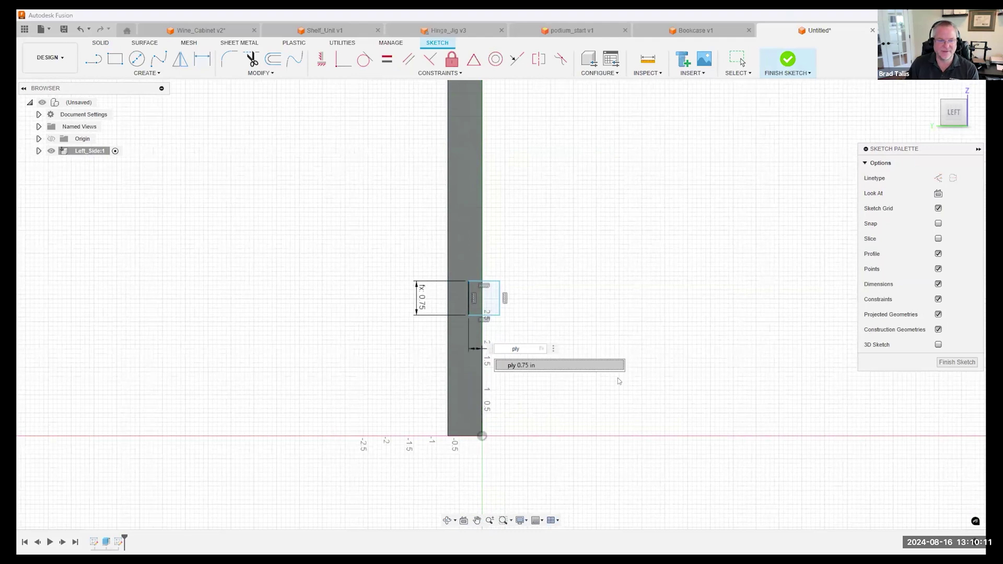
{"action": "type", "text": "/2"}
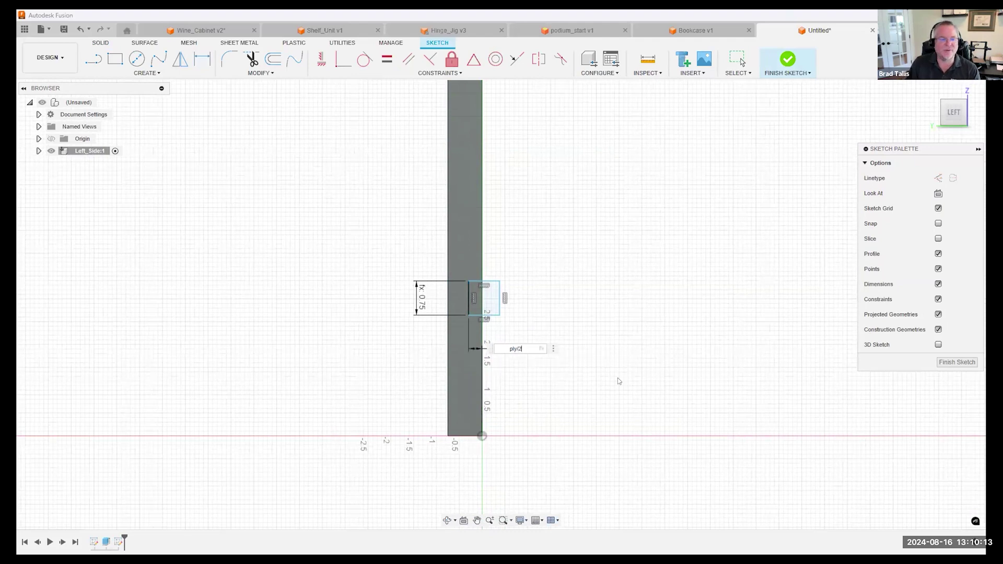
{"action": "key", "text": "Return"}
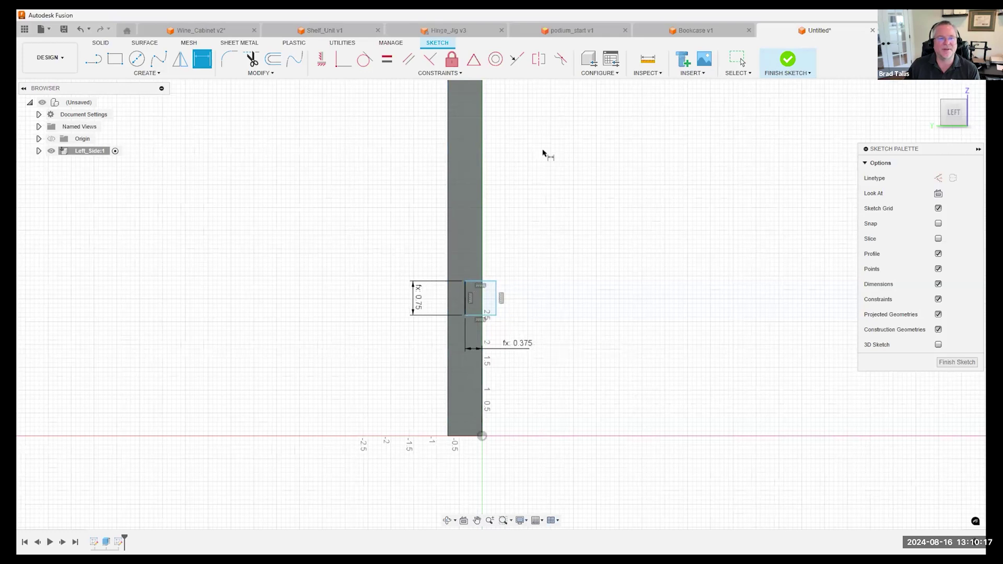
{"action": "left_click", "coordinate": [516, 59]}
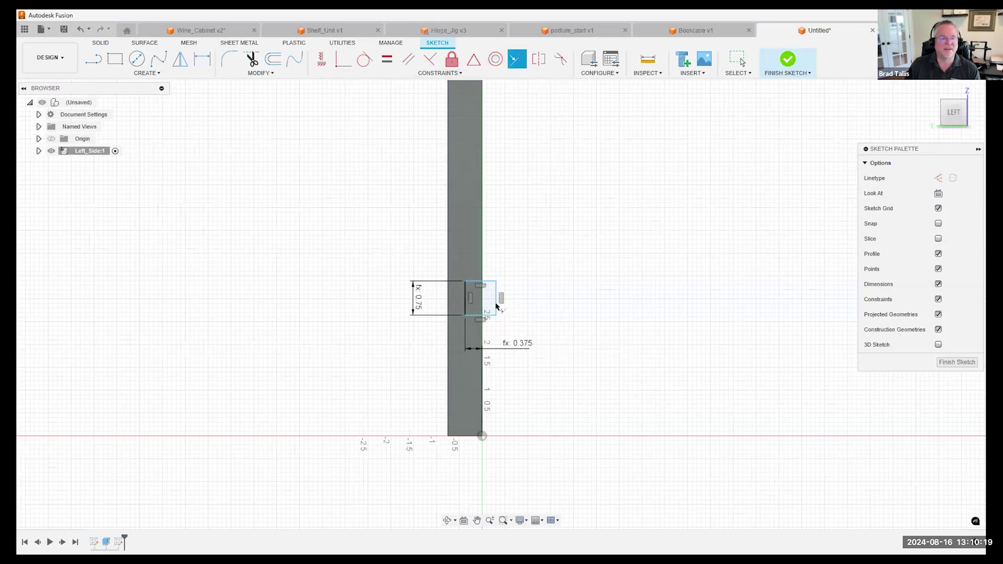
{"action": "left_click", "coordinate": [494, 302]}
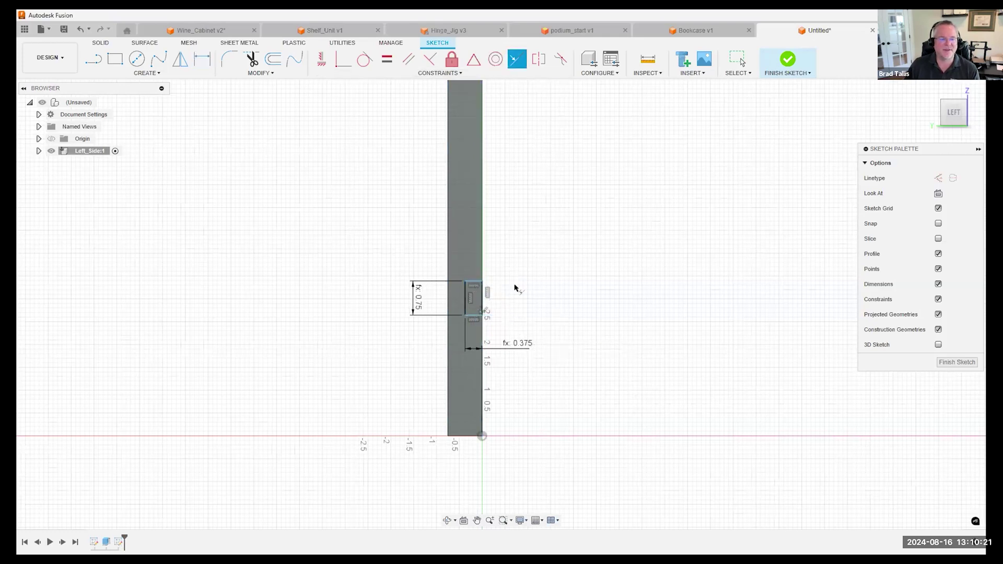
Step: Dimension the small rectangle's lower side 3 in above the panel's bottom edge and finish the sketch
{"action": "left_click", "coordinate": [202, 58]}
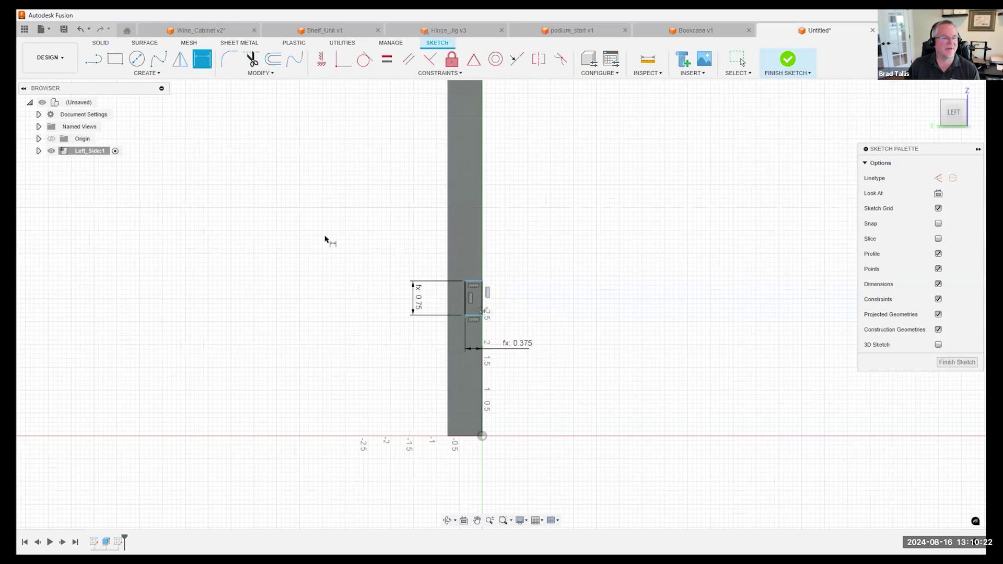
{"action": "left_click", "coordinate": [465, 436]}
{"action": "left_click", "coordinate": [478, 317]}
{"action": "left_click", "coordinate": [540, 368]}
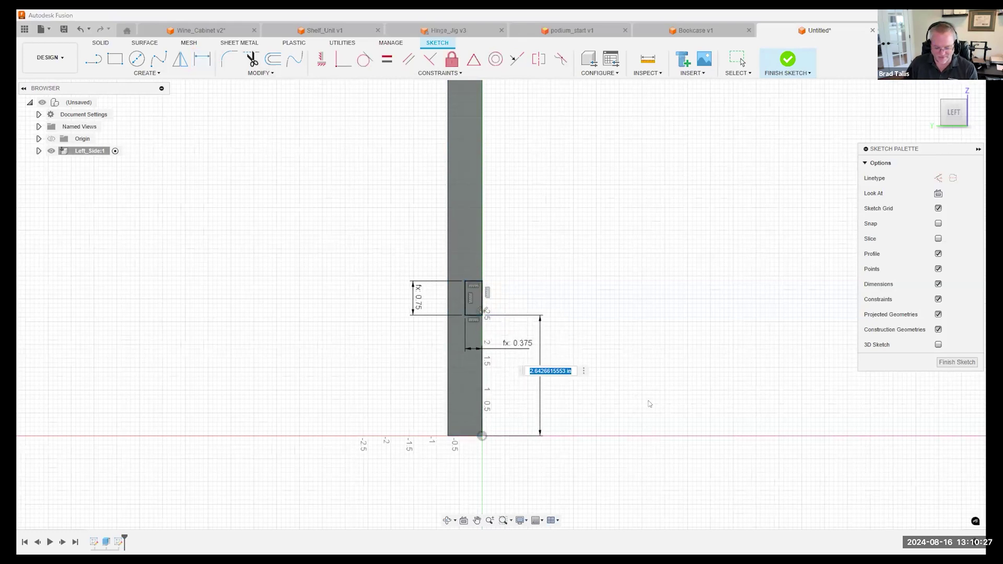
{"action": "type", "text": "3"}
{"action": "key", "text": "Return"}
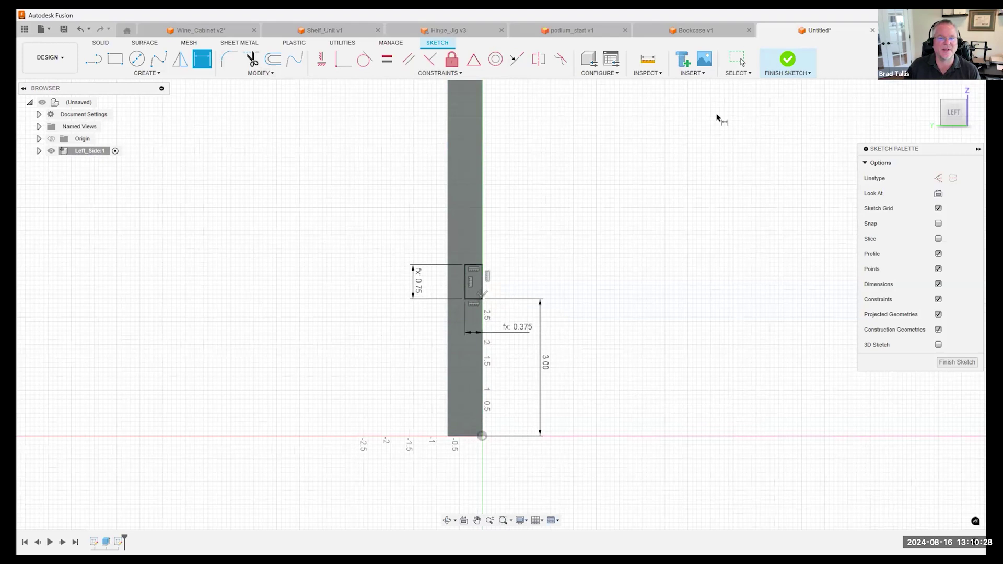
{"action": "left_click", "coordinate": [787, 59]}
Step: Extrude the small rectangle as a cut with extent To Object, ending at the panel's opposite narrow face, to form the dado
{"action": "scroll", "coordinate": [501, 439], "scroll_direction": "up", "scroll_amount": 5}
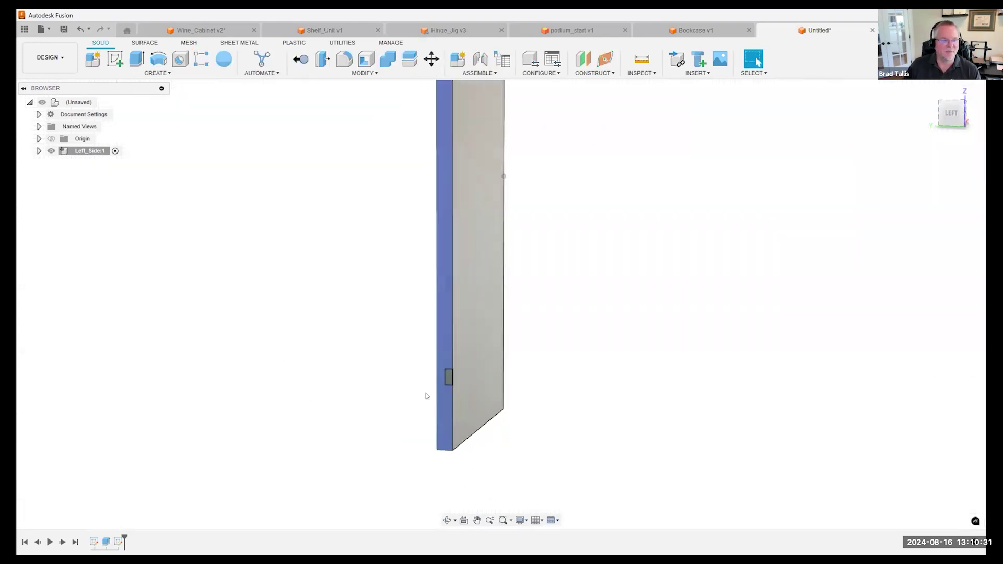
{"action": "right_click", "coordinate": [384, 416]}
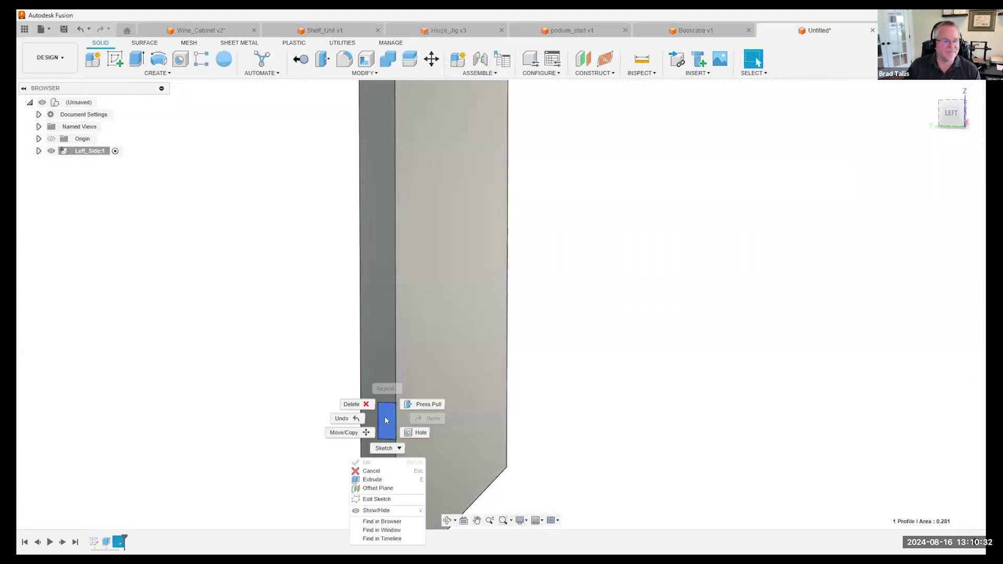
{"action": "left_click", "coordinate": [375, 477]}
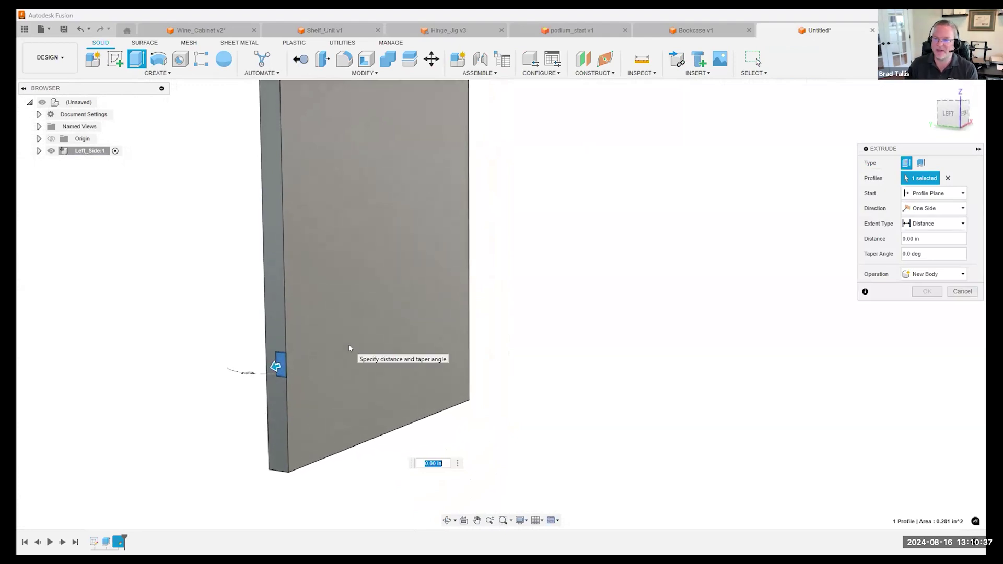
{"action": "left_click_drag", "start_coordinate": [277, 366], "coordinate": [343, 324]}
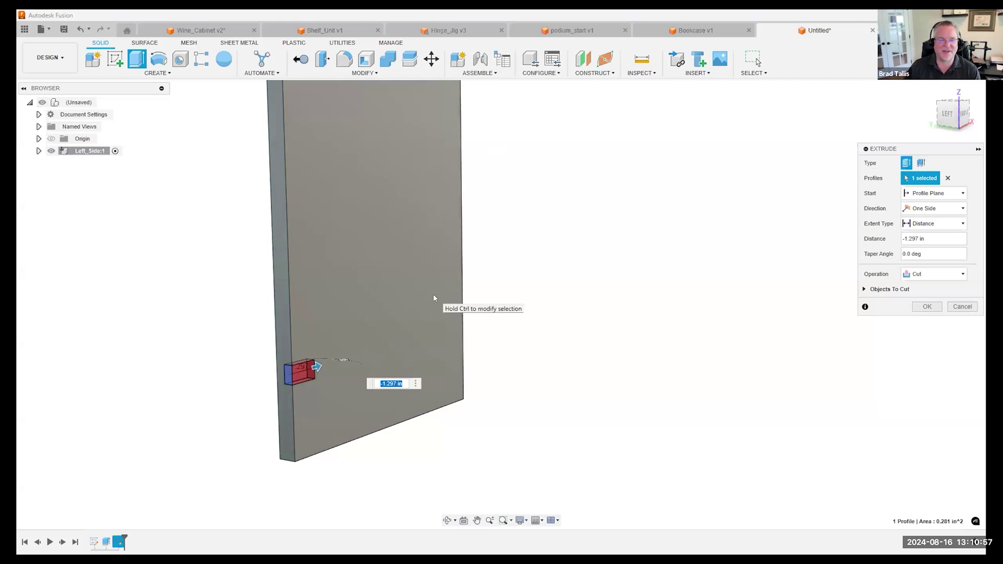
{"action": "scroll", "coordinate": [501, 277], "scroll_direction": "down", "scroll_amount": 1}
{"action": "left_click", "coordinate": [939, 225]}
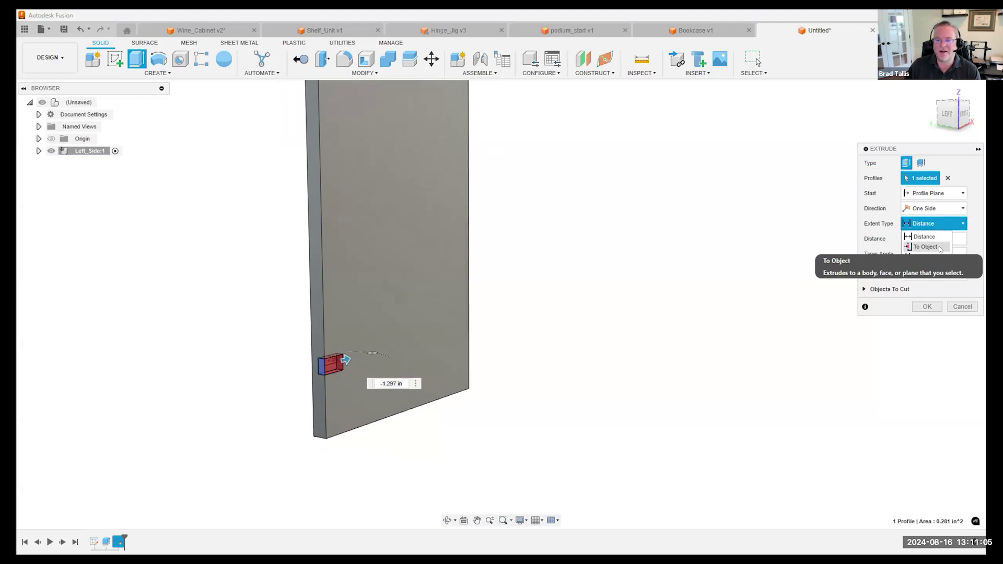
{"action": "left_click", "coordinate": [937, 246]}
{"action": "middle_click_drag", "start_coordinate": [512, 312], "coordinate": [422, 296], "text": "shift"}
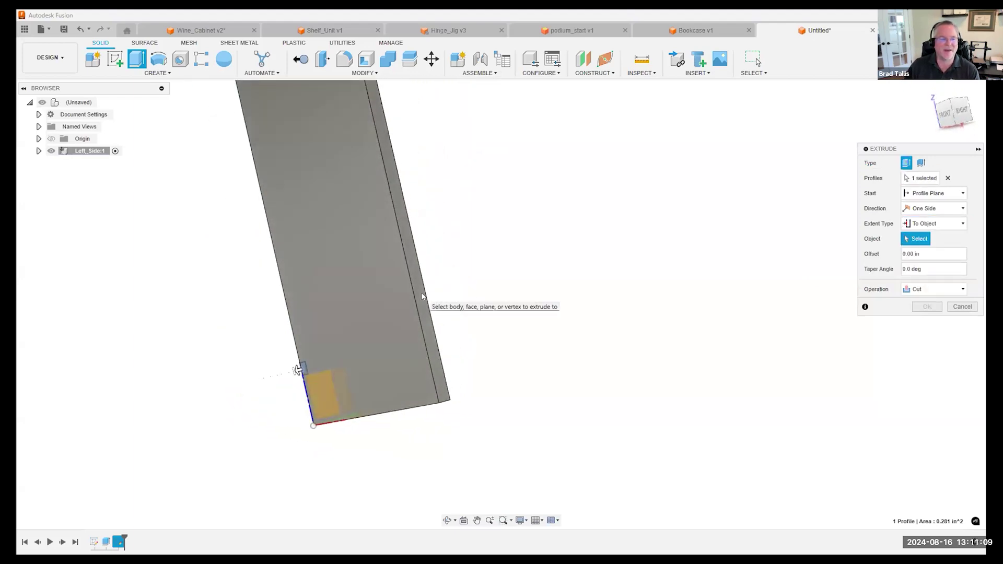
{"action": "left_click", "coordinate": [422, 295]}
{"action": "middle_click_drag", "start_coordinate": [600, 422], "coordinate": [882, 251], "text": "shift"}
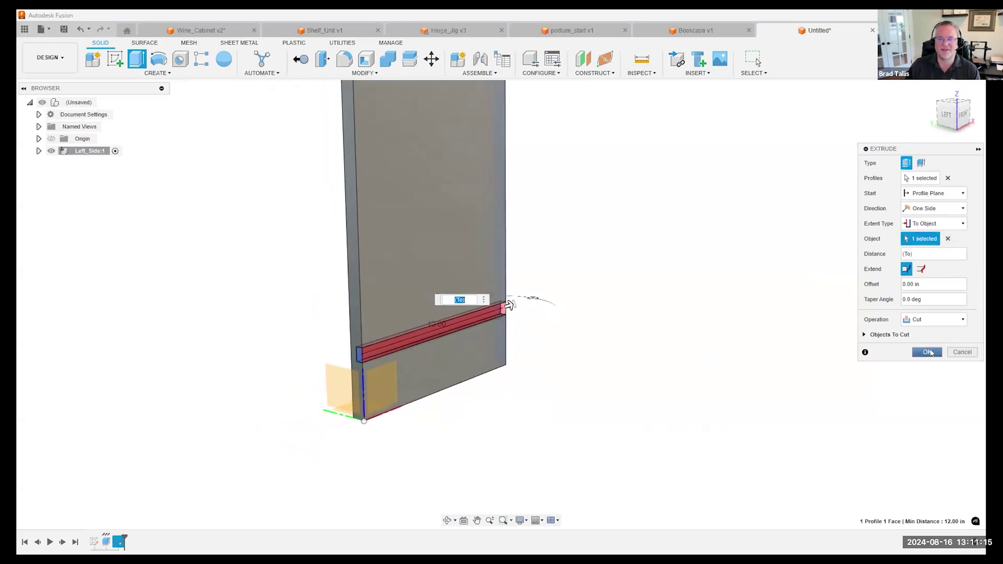
{"action": "left_click", "coordinate": [927, 352]}
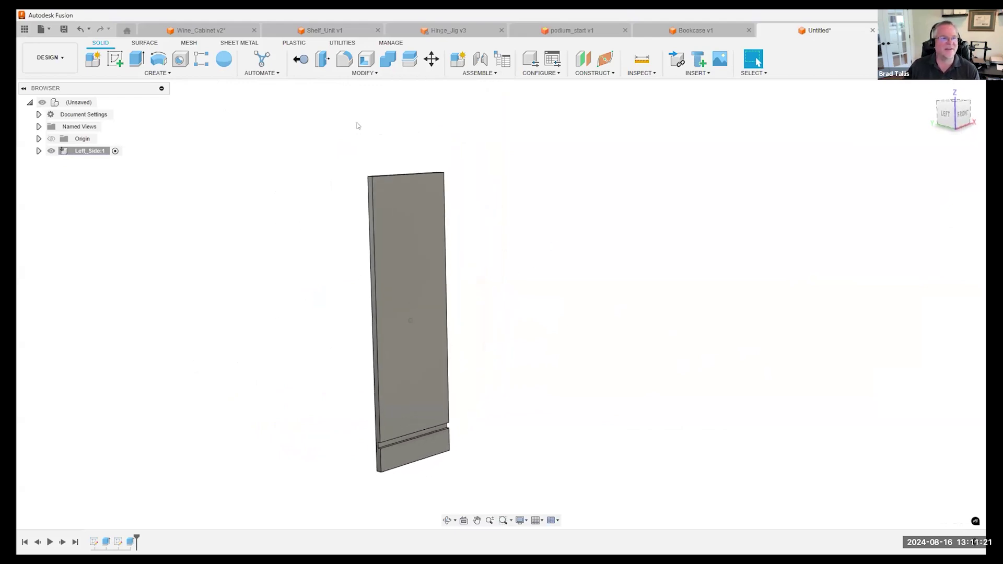
Step: Test the width parameter at 24 in and discard the change
{"action": "left_click", "coordinate": [357, 74]}
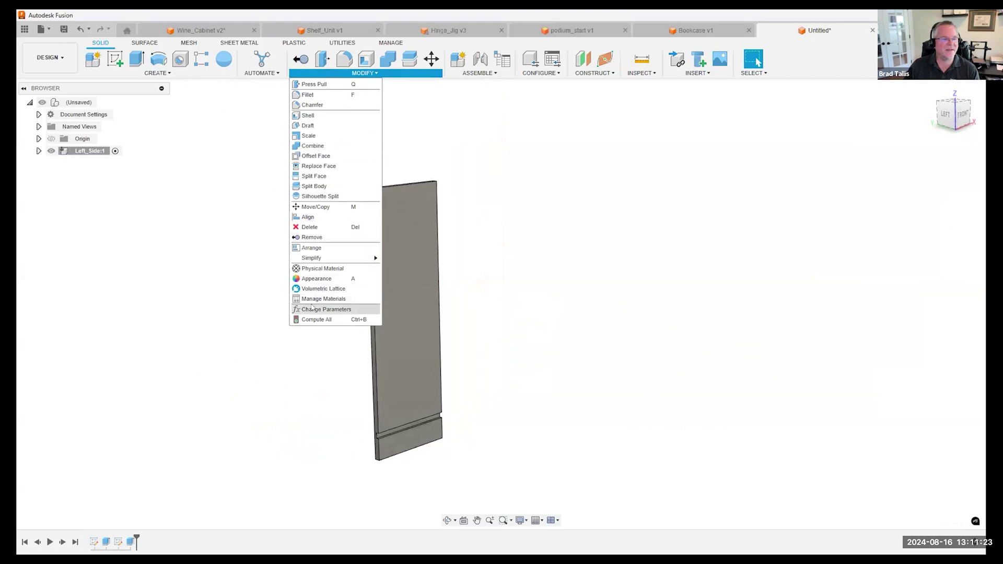
{"action": "left_click", "coordinate": [335, 309]}
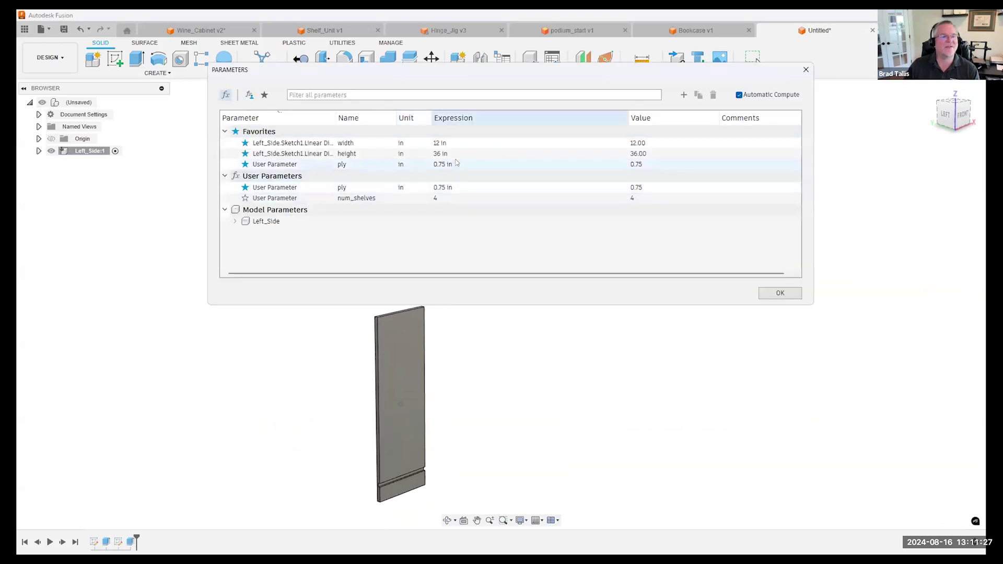
{"action": "left_click", "coordinate": [454, 142]}
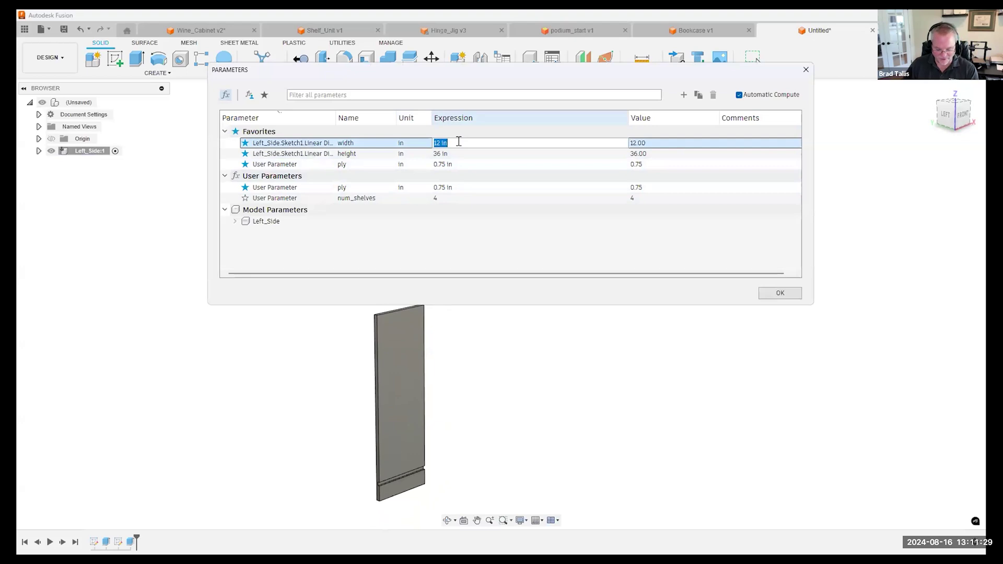
{"action": "type", "text": "24"}
{"action": "key", "text": "Return"}
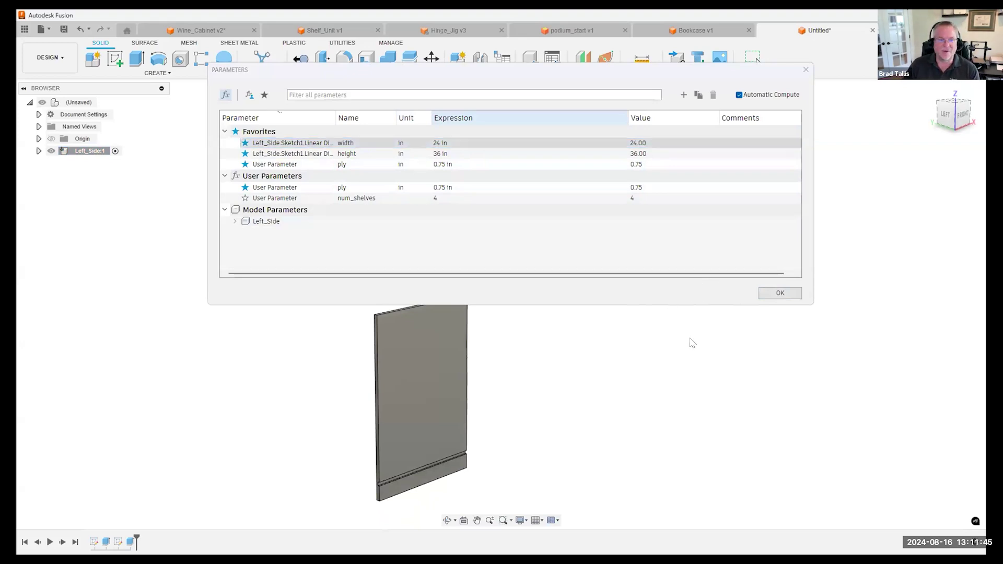
{"action": "key", "text": "Escape"}
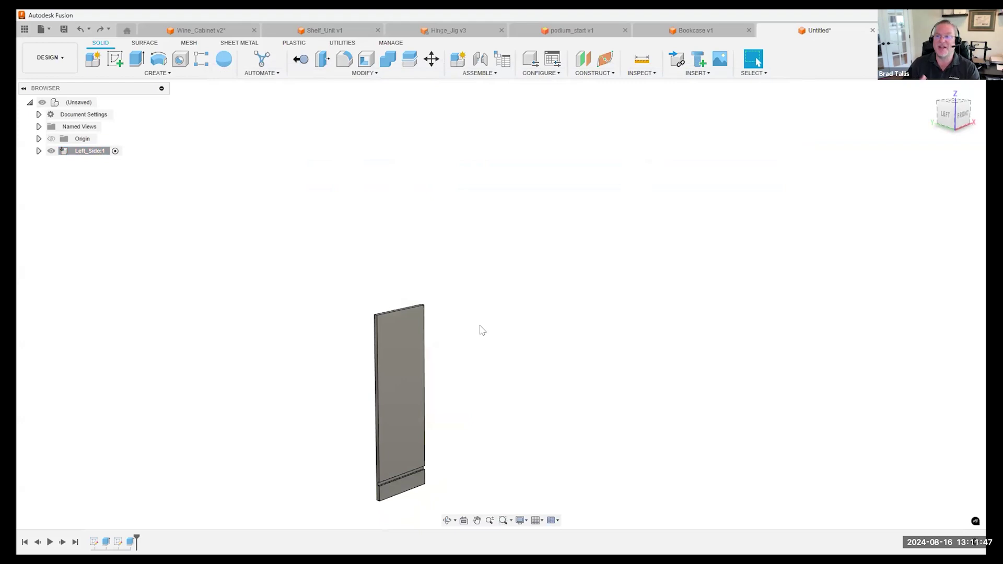
{"action": "middle_click_drag", "start_coordinate": [480, 326], "coordinate": [489, 317], "text": "shift"}
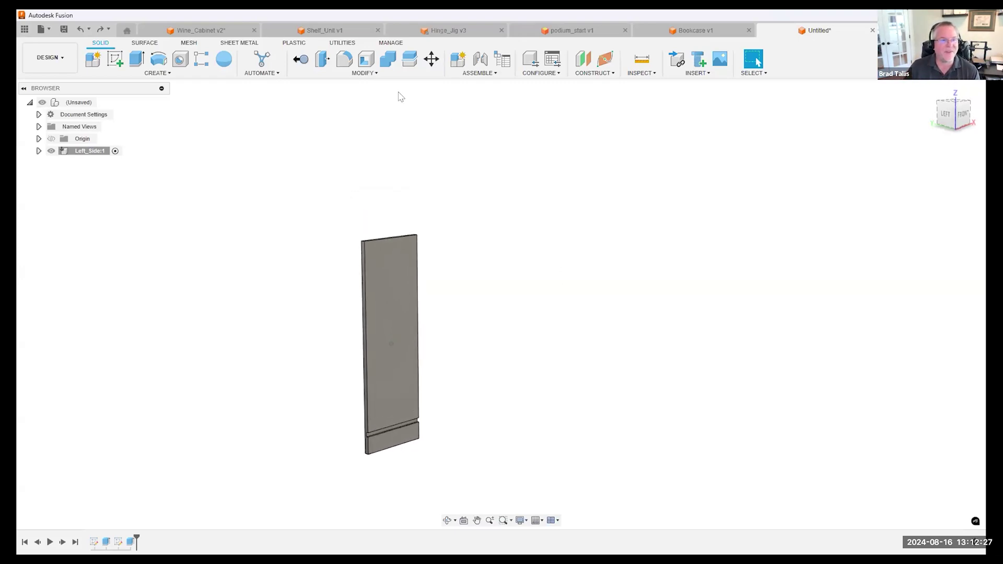
Step: Reopen the dado sketch for editing and open the parameter table
{"action": "middle_click_drag", "start_coordinate": [385, 92], "coordinate": [384, 376], "text": "shift"}
{"action": "double_click", "coordinate": [118, 542]}
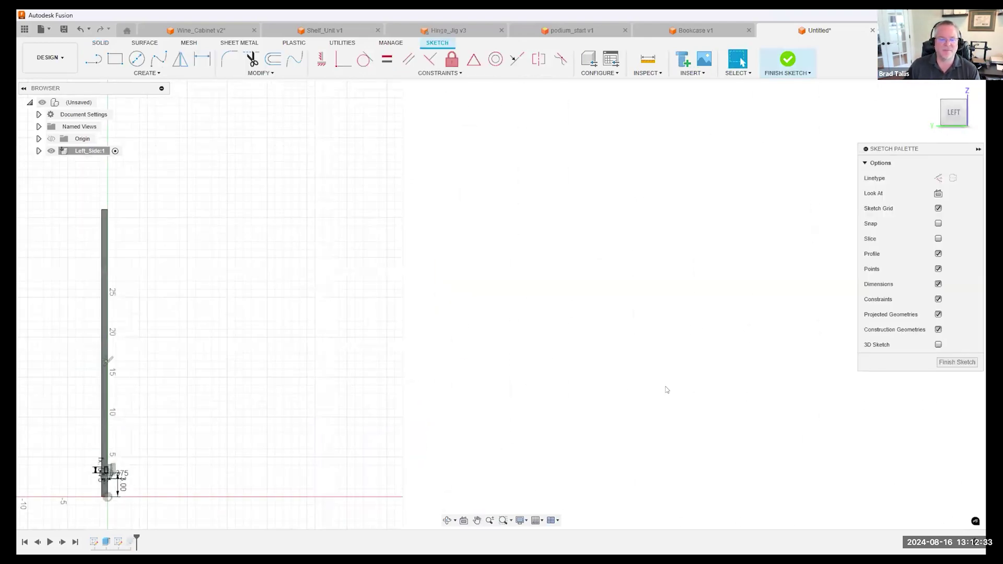
{"action": "scroll", "coordinate": [342, 451], "scroll_direction": "up", "scroll_amount": 10}
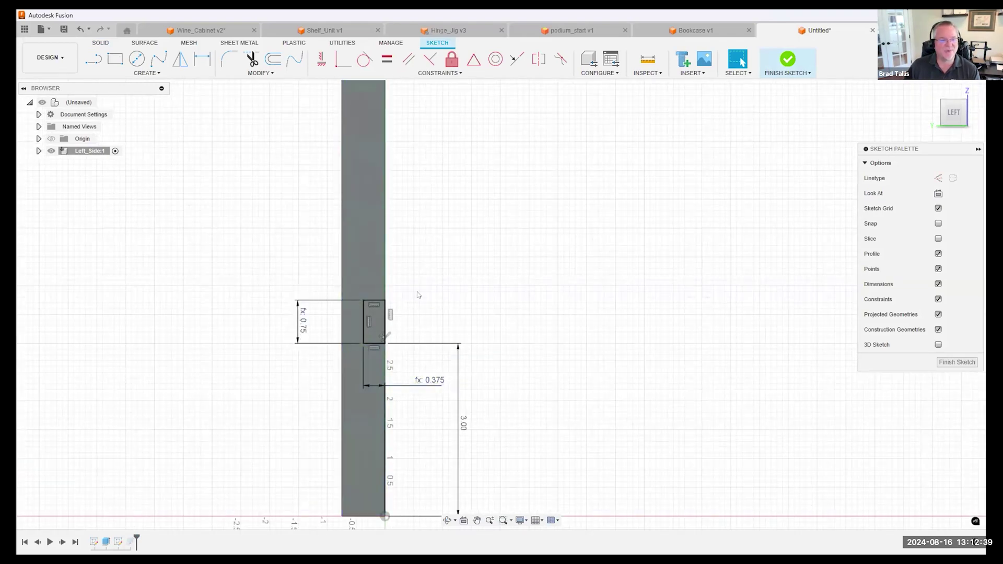
{"action": "scroll", "coordinate": [418, 295], "scroll_direction": "down", "scroll_amount": 5}
{"action": "left_click", "coordinate": [272, 60]}
{"action": "left_click", "coordinate": [277, 72]}
{"action": "left_click", "coordinate": [254, 176]}
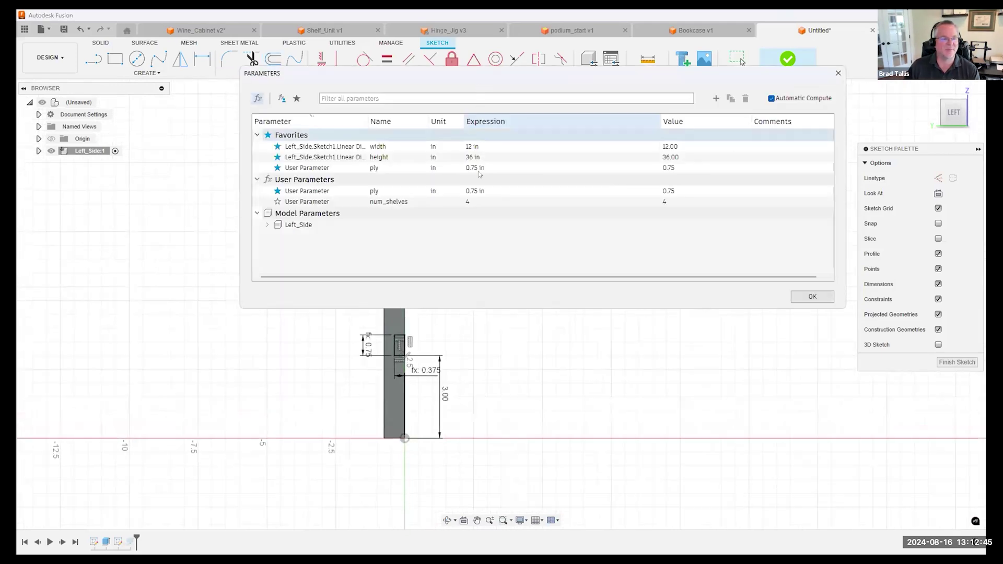
Step: Set the ply parameter to 0.25 in and examine how the dado sketch adapts
{"action": "left_click", "coordinate": [476, 167]}
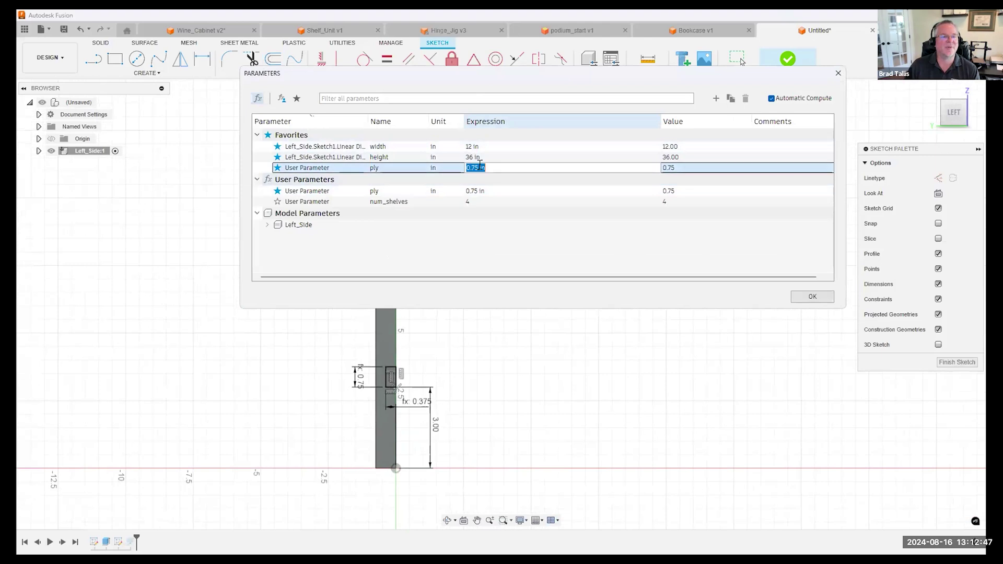
{"action": "type", "text": "0.25"}
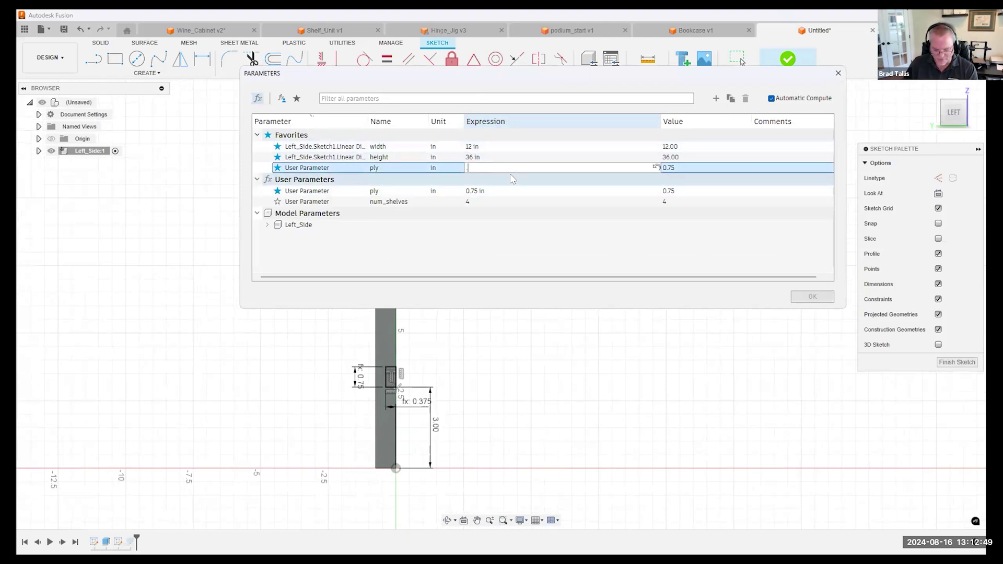
{"action": "key", "text": "Return"}
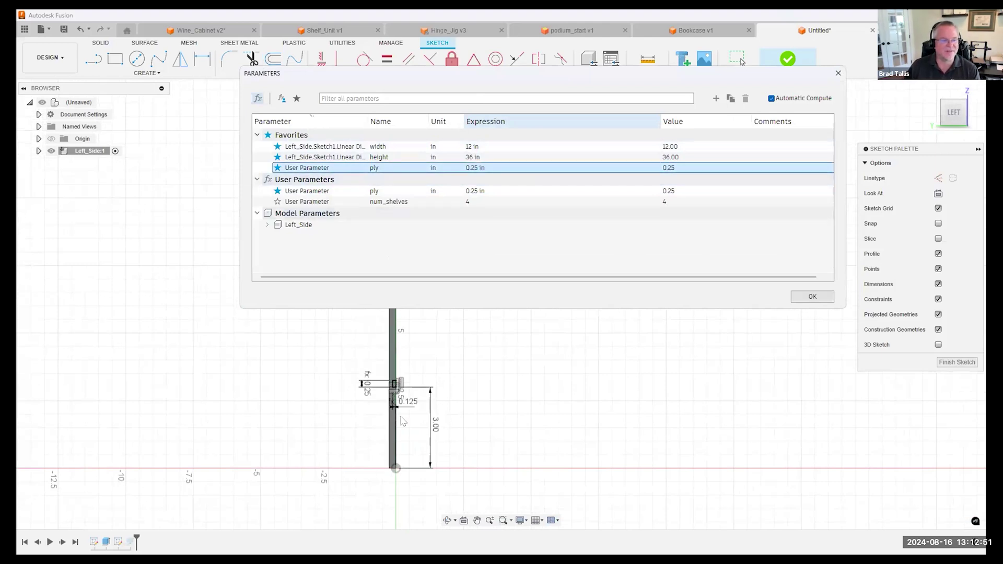
{"action": "scroll", "coordinate": [367, 377], "scroll_direction": "up", "scroll_amount": 4}
{"action": "scroll", "coordinate": [368, 377], "scroll_direction": "up", "scroll_amount": 1}
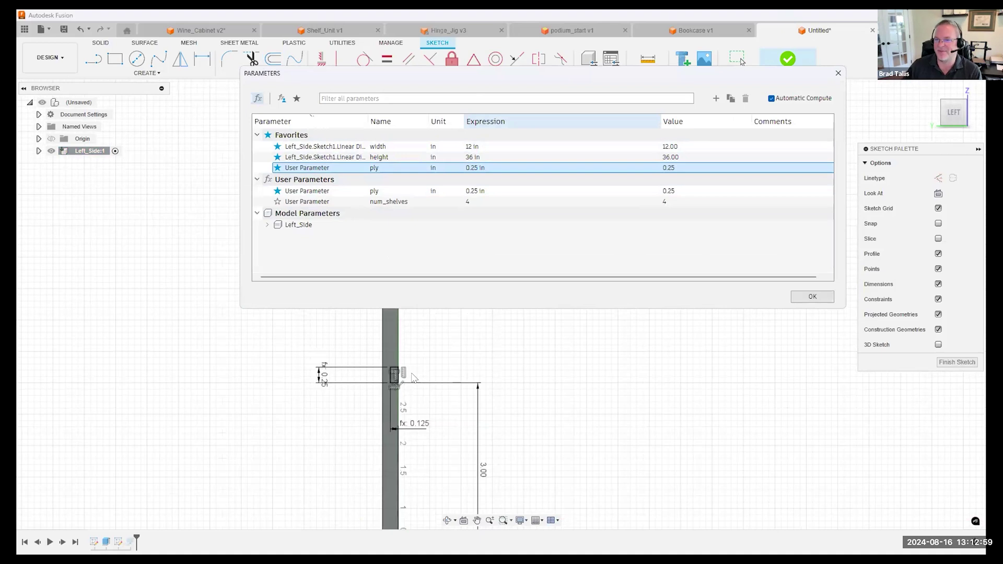
Step: Set the ply parameter to 2 in to test the dado sketch with thick material
{"action": "left_click", "coordinate": [483, 166]}
{"action": "left_click_drag", "start_coordinate": [483, 164], "coordinate": [459, 168]}
{"action": "type", "text": "2"}
{"action": "key", "text": "Return"}
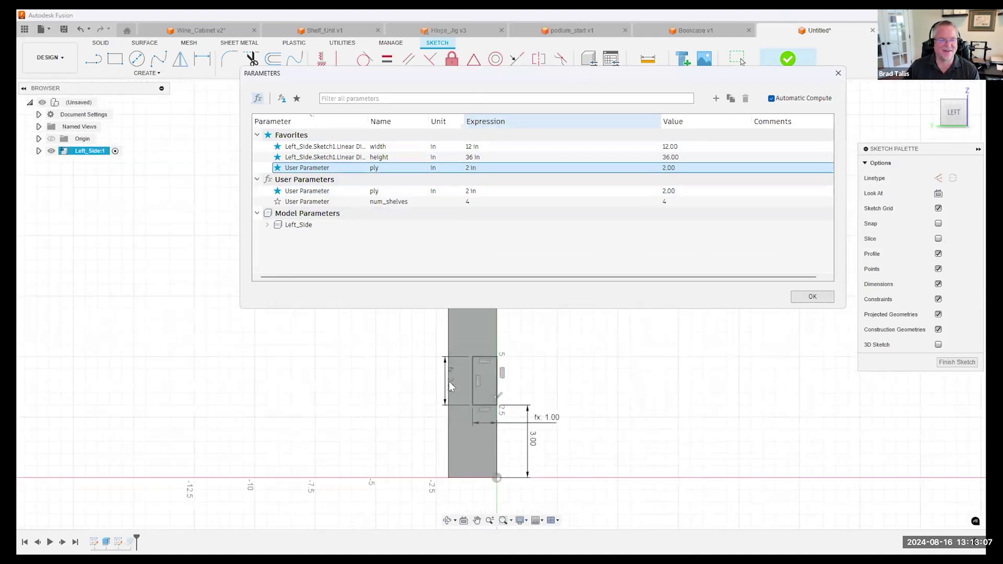
{"action": "left_click", "coordinate": [449, 381]}
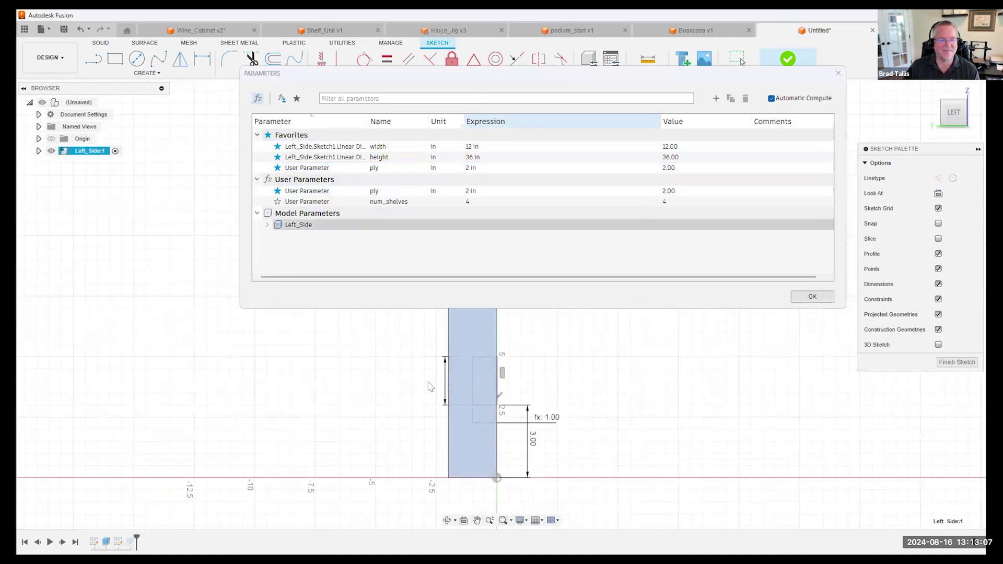
Step: Set the ply parameter back to 0.75 in
{"action": "left_click", "coordinate": [492, 167]}
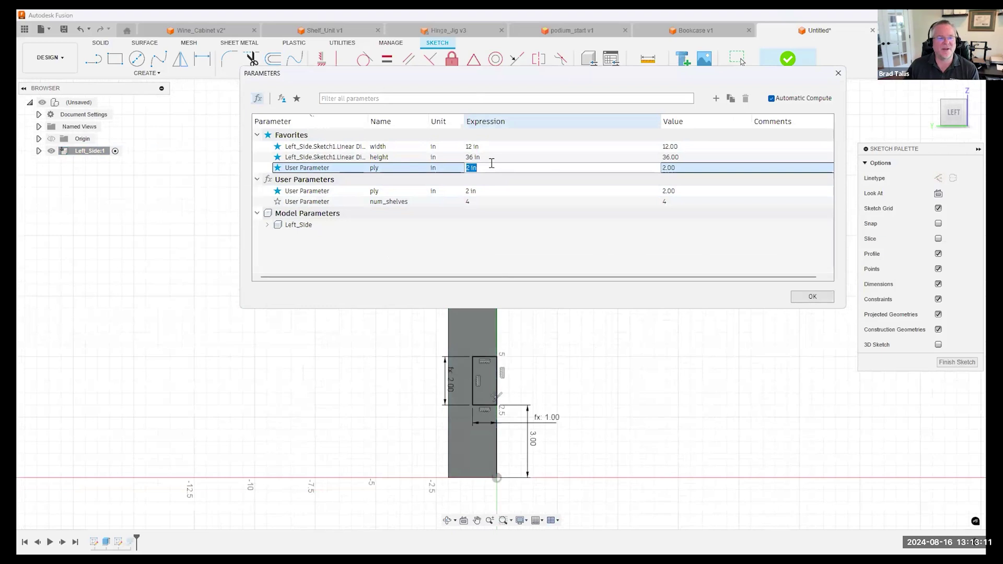
{"action": "type", "text": ".7"}
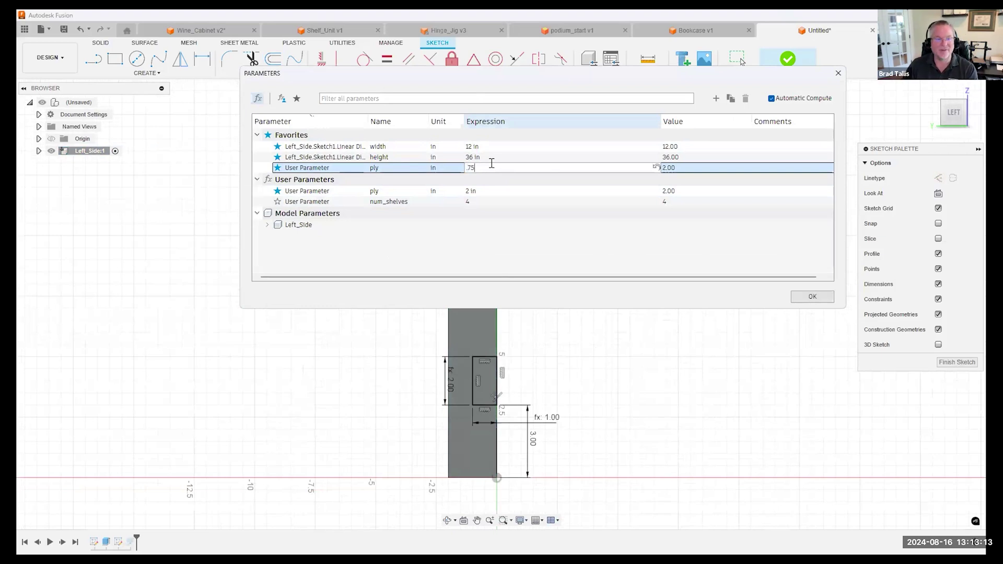
{"action": "type", "text": "5"}
{"action": "key", "text": "Return"}
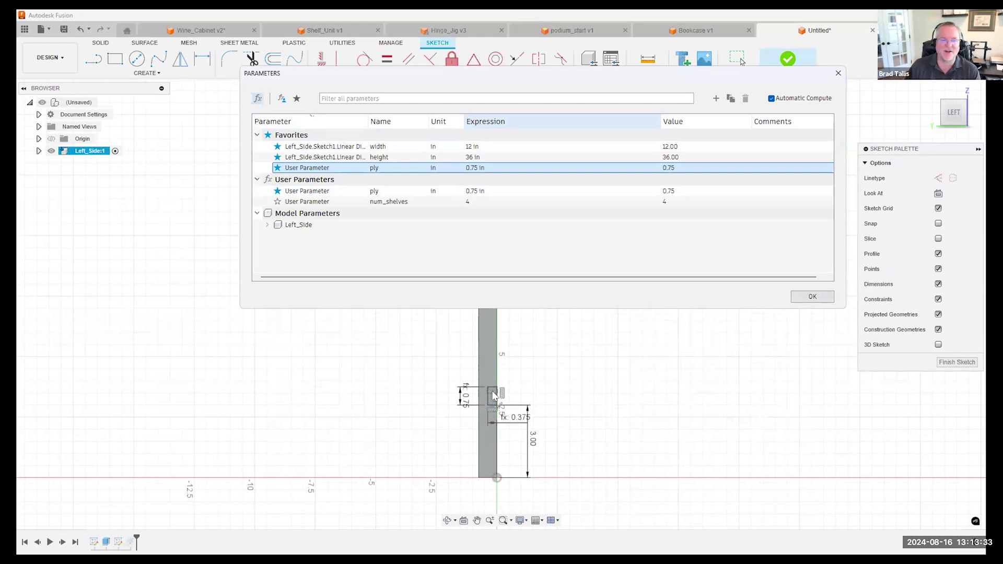
{"action": "left_click", "coordinate": [457, 395]}
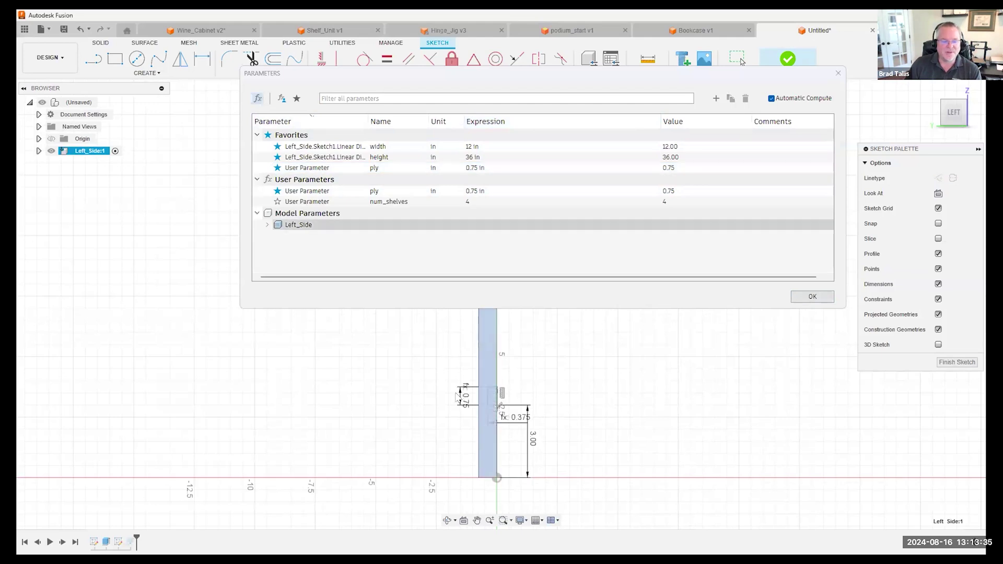
Step: Add a user parameter named tol in inches with expression .02, mark it as a favorite, and close the parameter table
{"action": "left_click", "coordinate": [715, 99]}
{"action": "type", "text": "tol"}
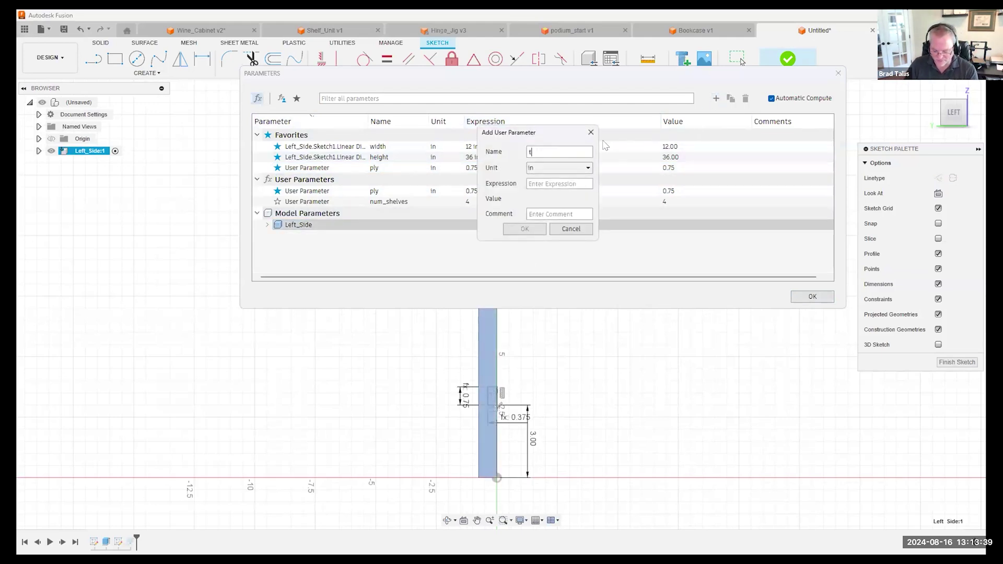
{"action": "left_click", "coordinate": [550, 179]}
{"action": "type", "text": ".02"}
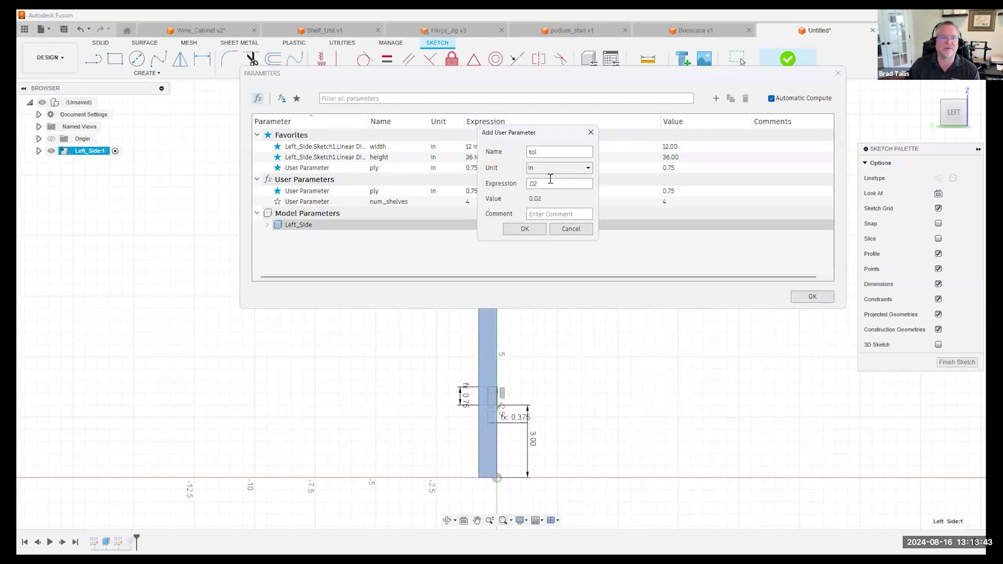
{"action": "left_click", "coordinate": [525, 229]}
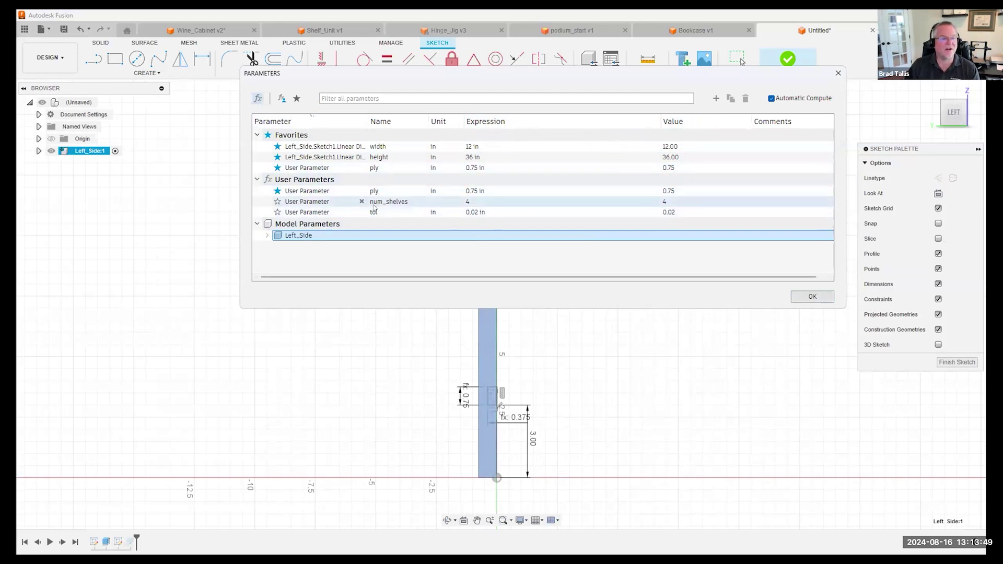
{"action": "left_click", "coordinate": [277, 212]}
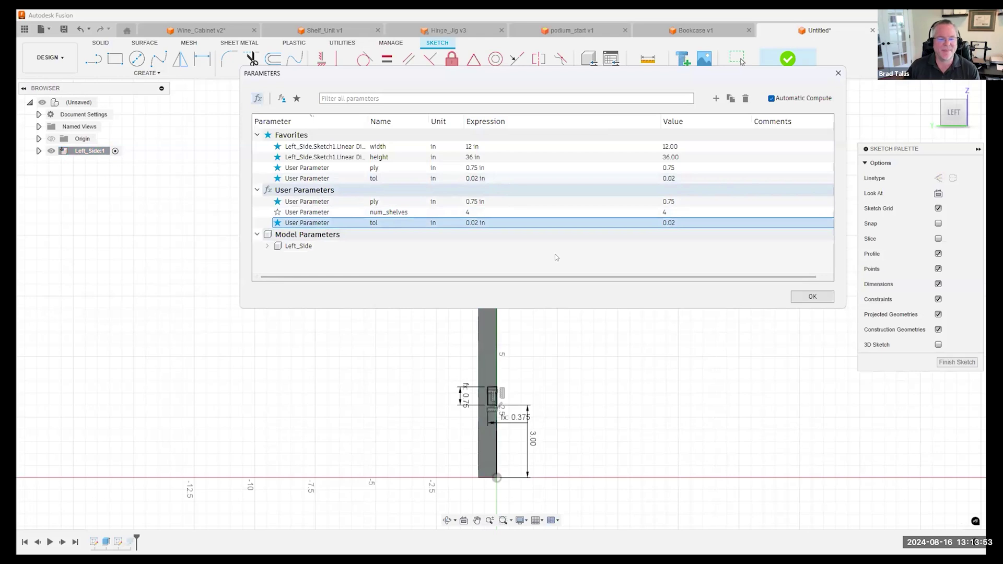
{"action": "left_click", "coordinate": [813, 297]}
Step: Set the dado sketch's height dimension to the expression ply+tol
{"action": "double_click", "coordinate": [471, 397]}
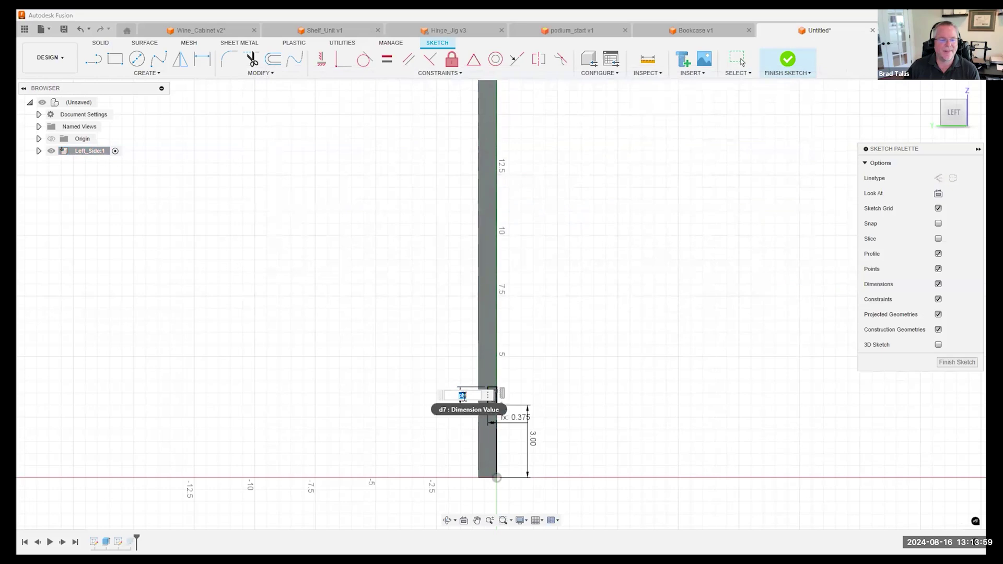
{"action": "type", "text": "ply+tol"}
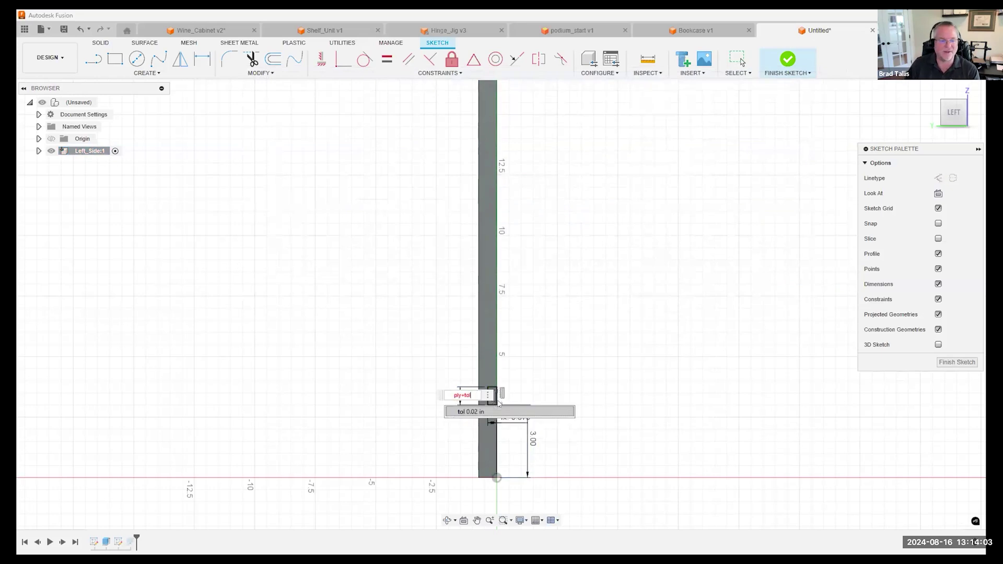
{"action": "key", "text": "Return"}
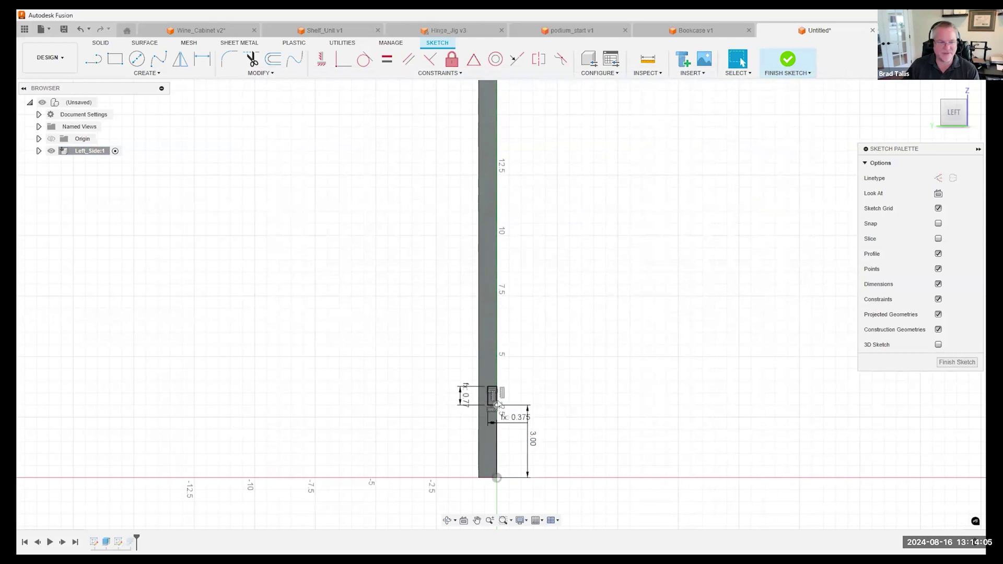
{"action": "scroll", "coordinate": [450, 400], "scroll_direction": "up", "scroll_amount": 4}
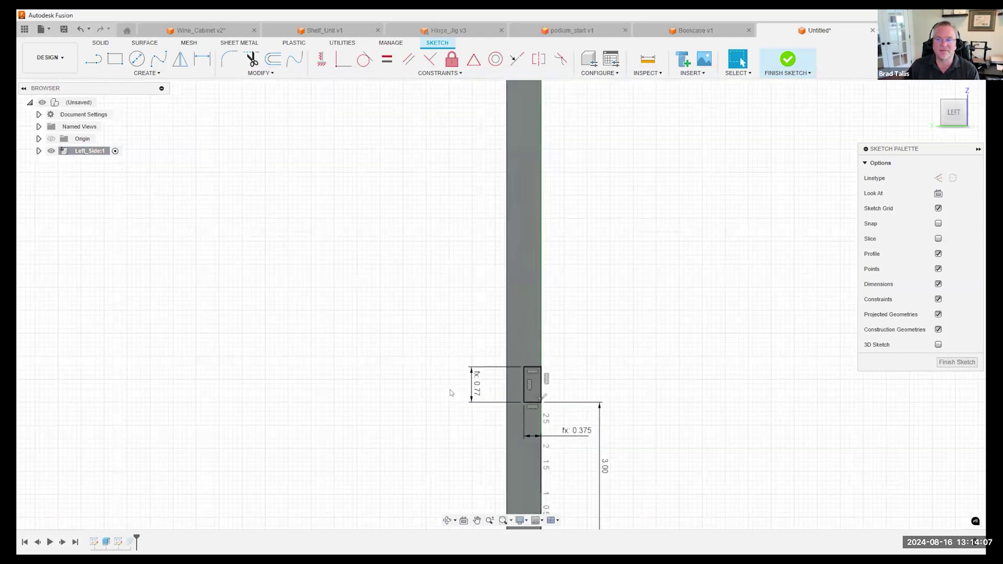
{"action": "scroll", "coordinate": [451, 393], "scroll_direction": "down", "scroll_amount": 2}
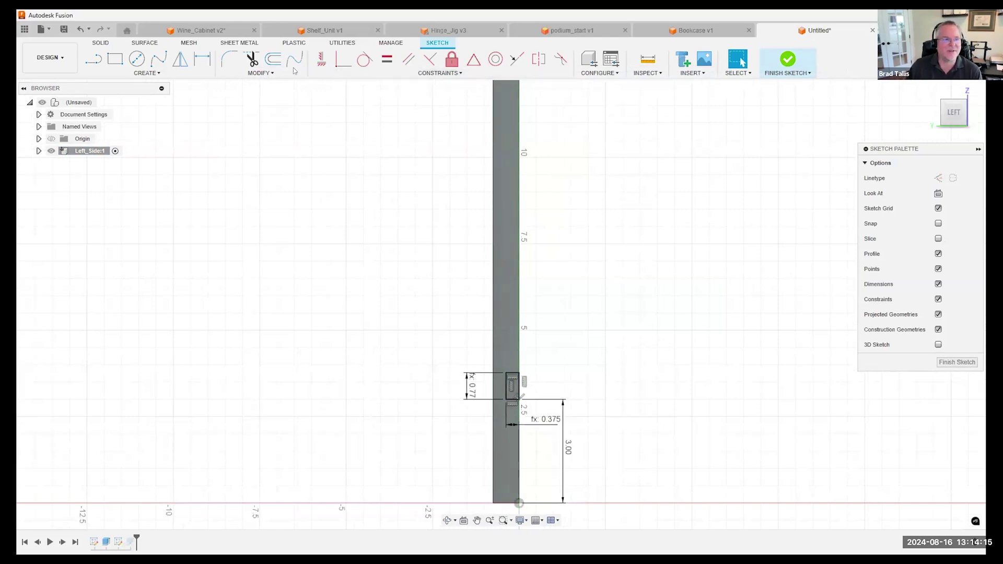
Step: Set the tol user parameter to 0.01 in and close the parameter table
{"action": "left_click", "coordinate": [271, 72]}
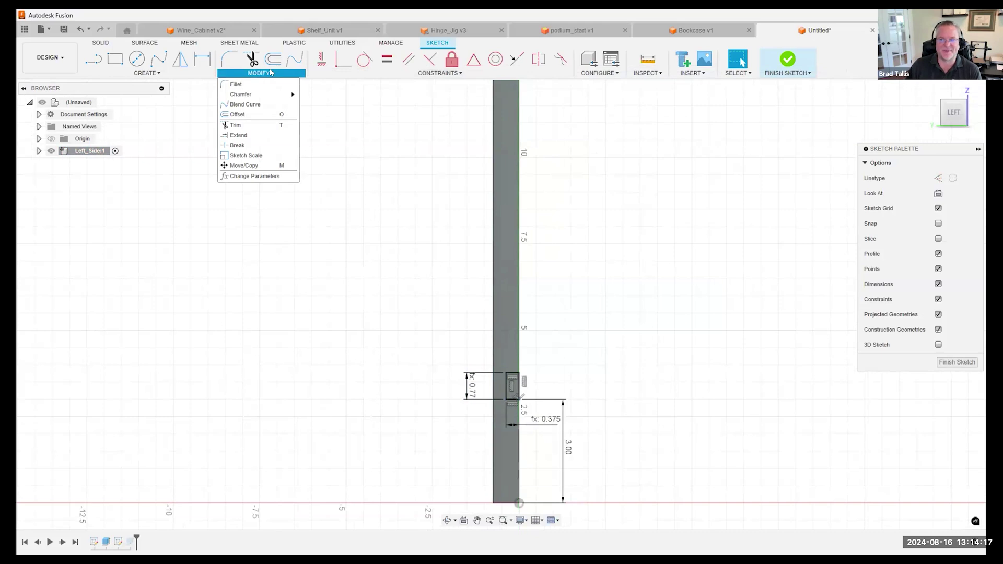
{"action": "left_click", "coordinate": [252, 176]}
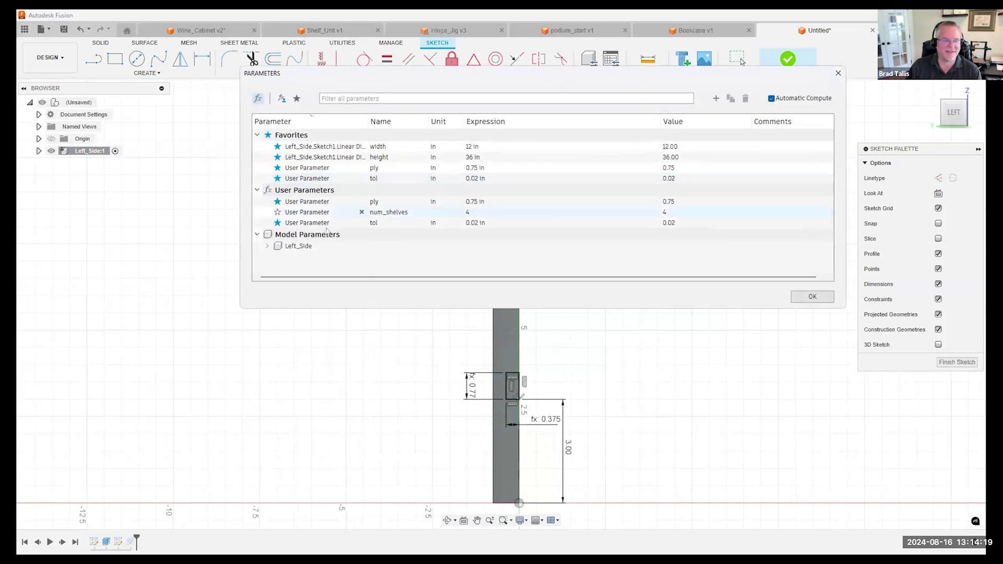
{"action": "left_click", "coordinate": [488, 180]}
{"action": "double_click", "coordinate": [481, 178]}
{"action": "left_click", "coordinate": [476, 178]}
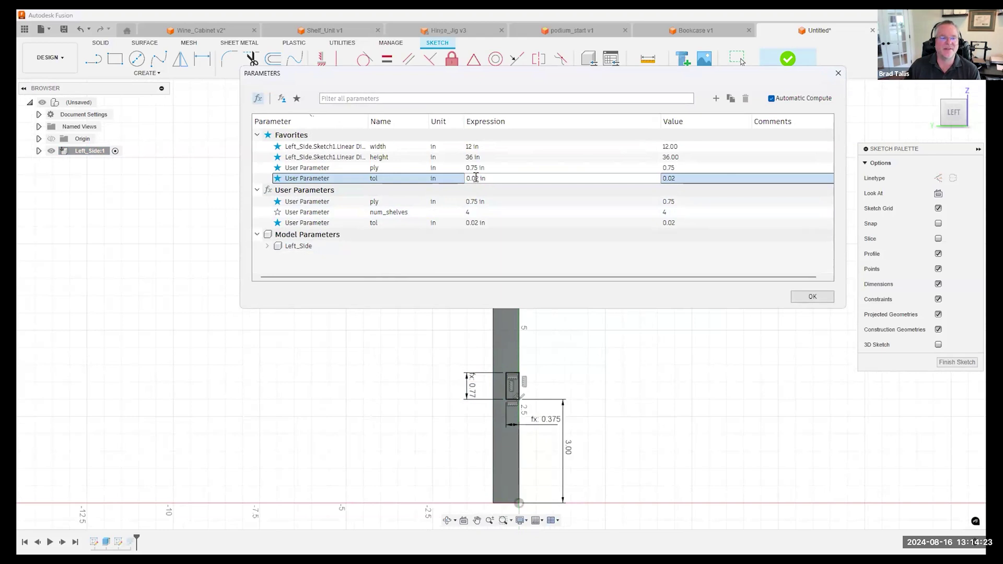
{"action": "key", "text": "BackSpace"}
{"action": "type", "text": "1"}
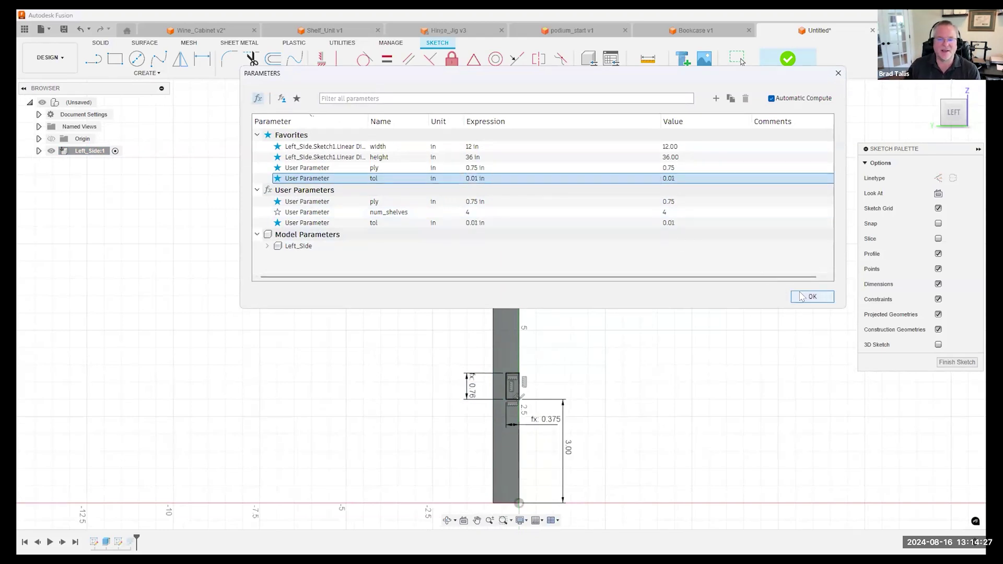
{"action": "left_click", "coordinate": [793, 296]}
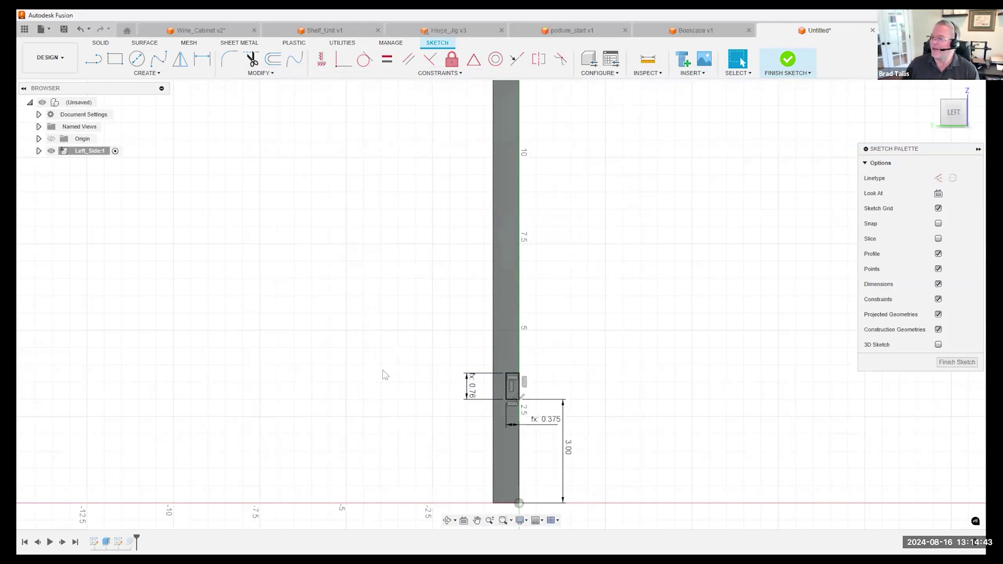
Step: Switch to the finished Shelf_Unit v1 design and open its parameter table
{"action": "scroll", "coordinate": [407, 365], "scroll_direction": "down", "scroll_amount": 1}
{"action": "scroll", "coordinate": [410, 360], "scroll_direction": "down", "scroll_amount": 6}
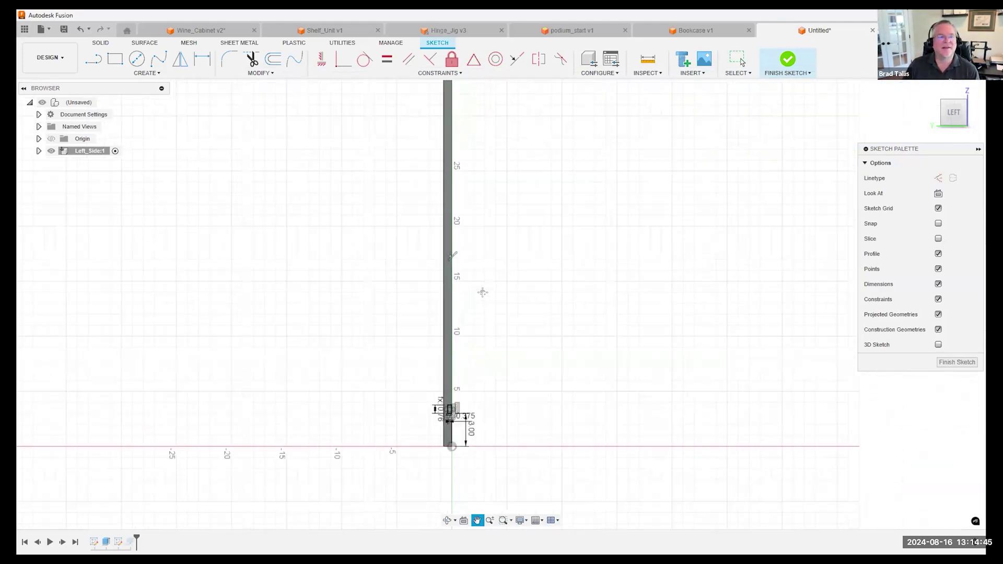
{"action": "scroll", "coordinate": [448, 209], "scroll_direction": "down", "scroll_amount": 1}
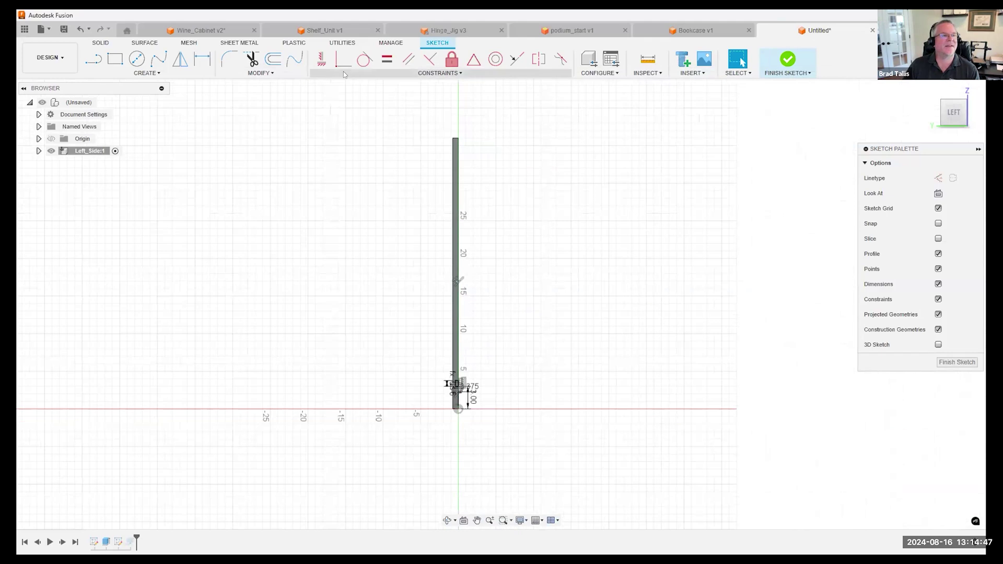
{"action": "left_click", "coordinate": [331, 34]}
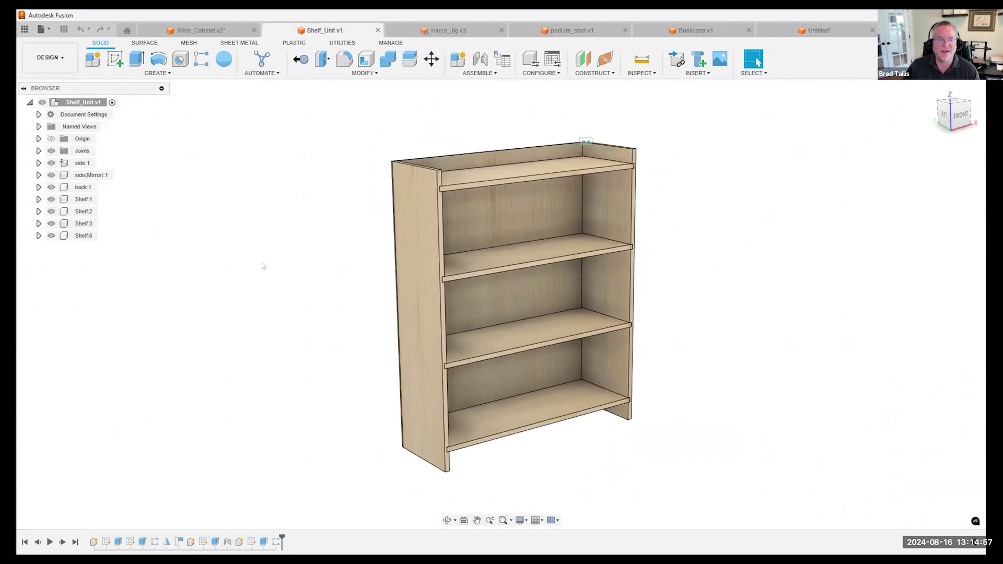
{"action": "left_click", "coordinate": [329, 74]}
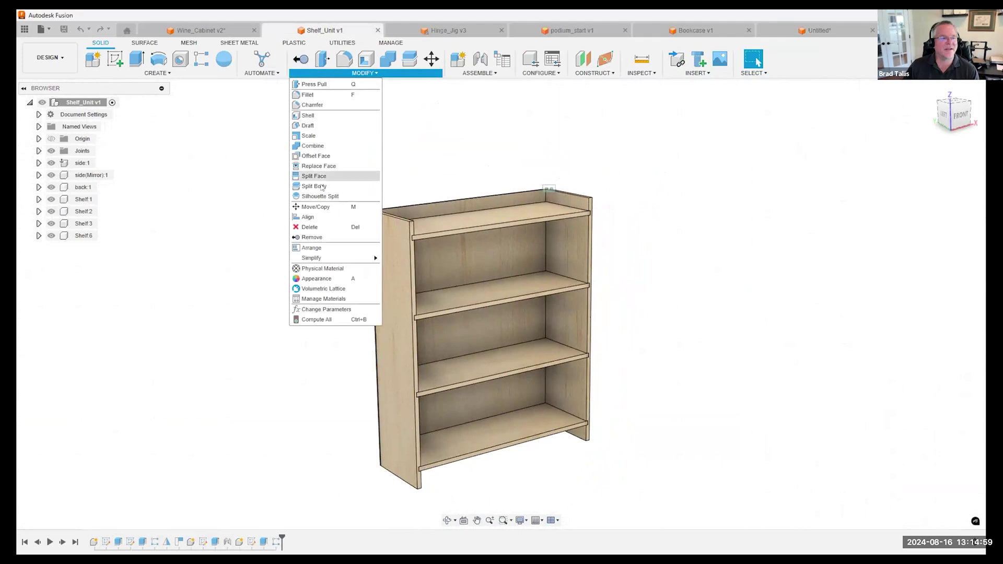
{"action": "left_click", "coordinate": [313, 309]}
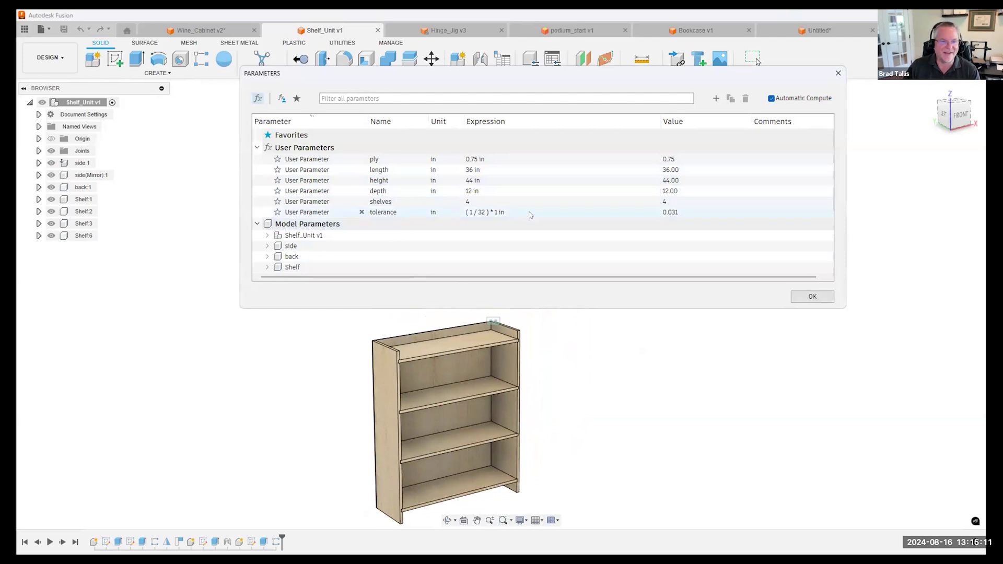
Step: Set the shelf unit's depth parameter to 18 in and its length parameter to 62 in
{"action": "double_click", "coordinate": [479, 191]}
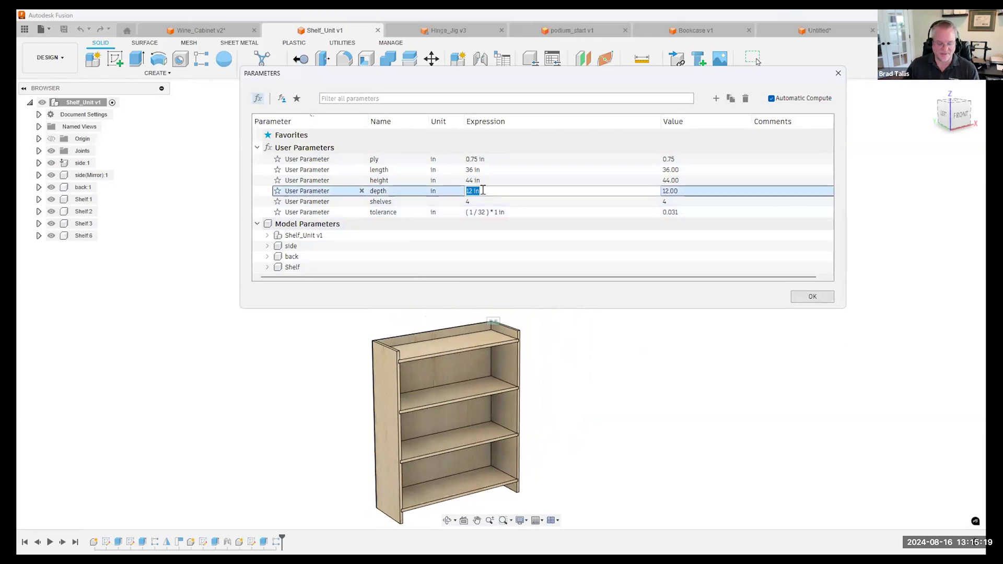
{"action": "type", "text": "18"}
{"action": "key", "text": "Return"}
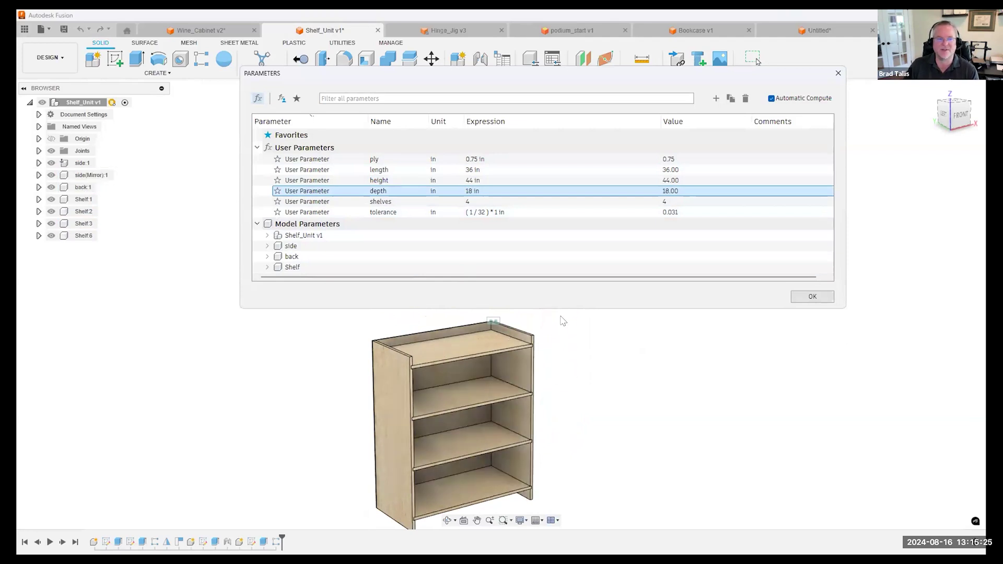
{"action": "left_click", "coordinate": [493, 167]}
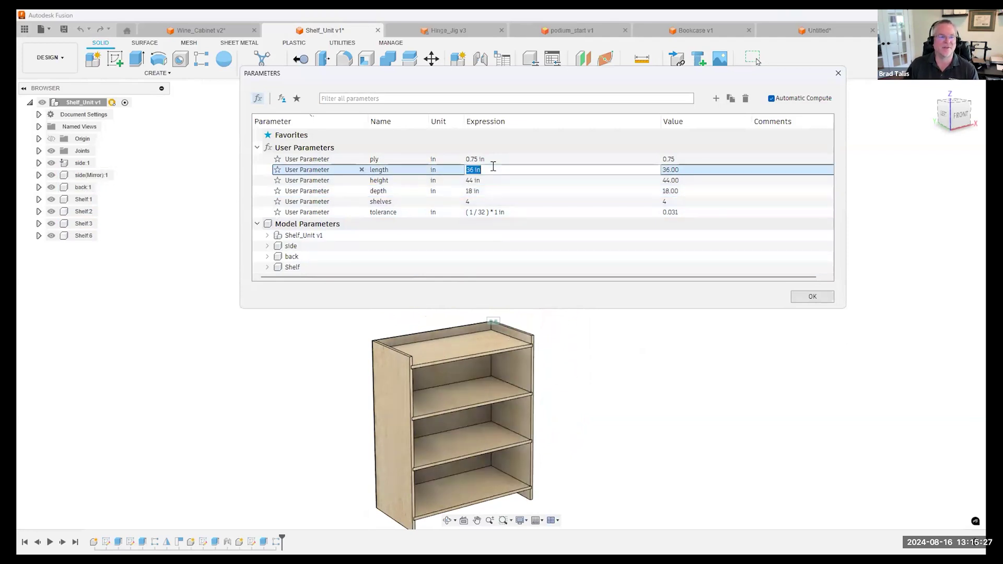
{"action": "type", "text": "62"}
{"action": "key", "text": "Return"}
{"action": "middle_click_drag", "start_coordinate": [429, 361], "coordinate": [511, 354], "text": "shift"}
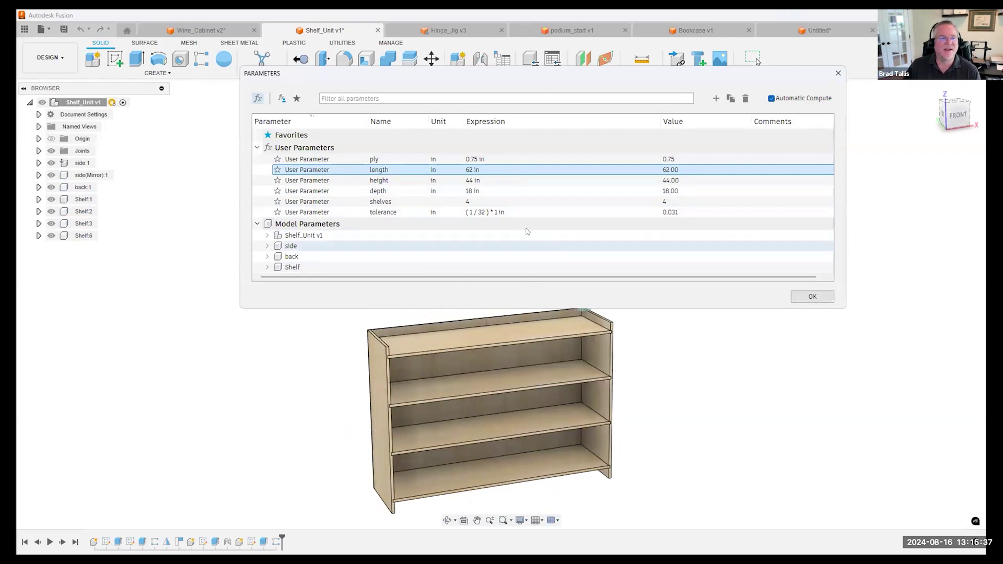
Step: Set the ply parameter to 0.5 in and inspect how the upper shelf fits in the side panel's dado
{"action": "left_click", "coordinate": [499, 159]}
{"action": "type", "text": "0.5"}
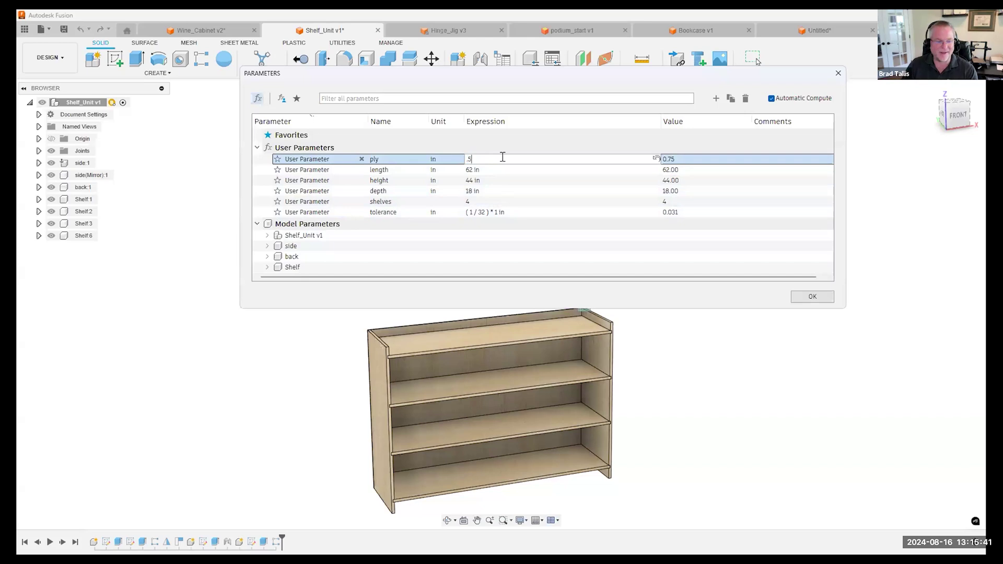
{"action": "key", "text": "Return"}
{"action": "scroll", "coordinate": [406, 342], "scroll_direction": "up", "scroll_amount": 8}
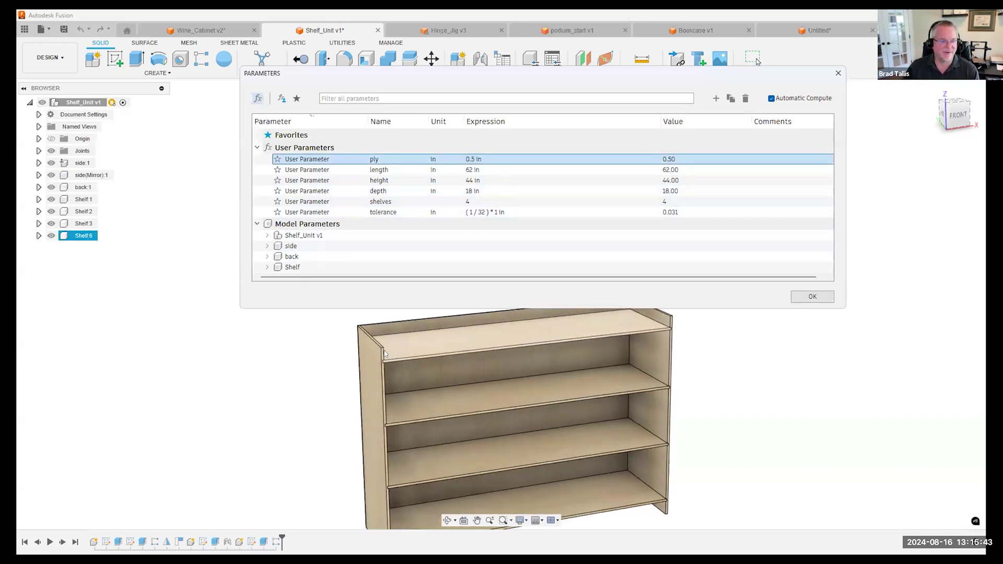
{"action": "scroll", "coordinate": [388, 420], "scroll_direction": "up", "scroll_amount": 8}
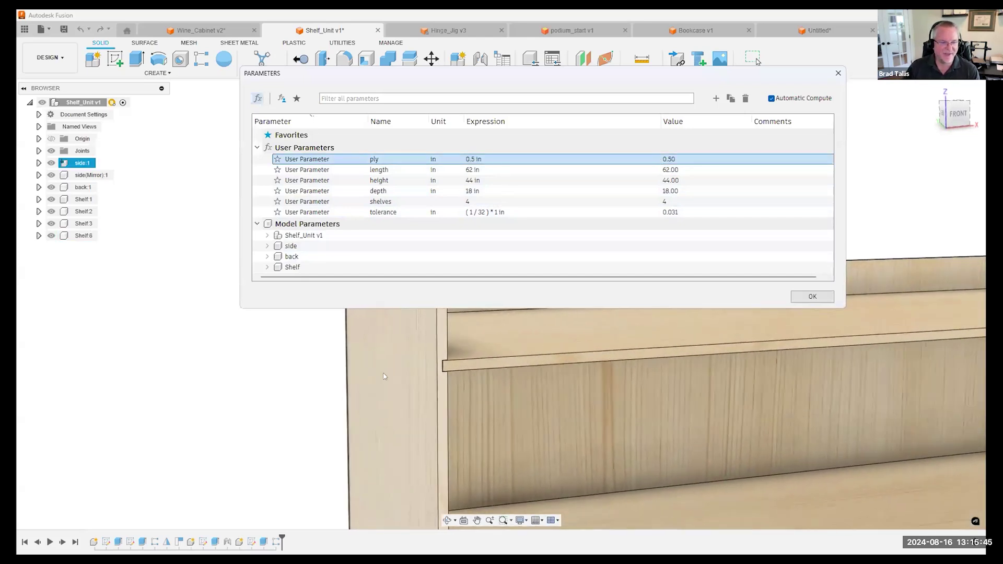
{"action": "scroll", "coordinate": [373, 408], "scroll_direction": "up", "scroll_amount": 8}
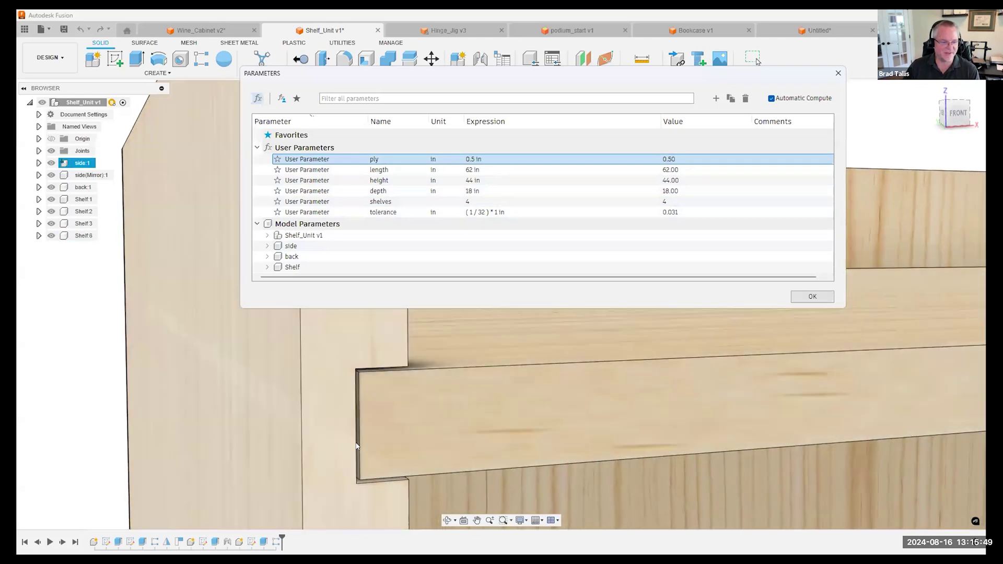
{"action": "scroll", "coordinate": [407, 368], "scroll_direction": "up", "scroll_amount": 10}
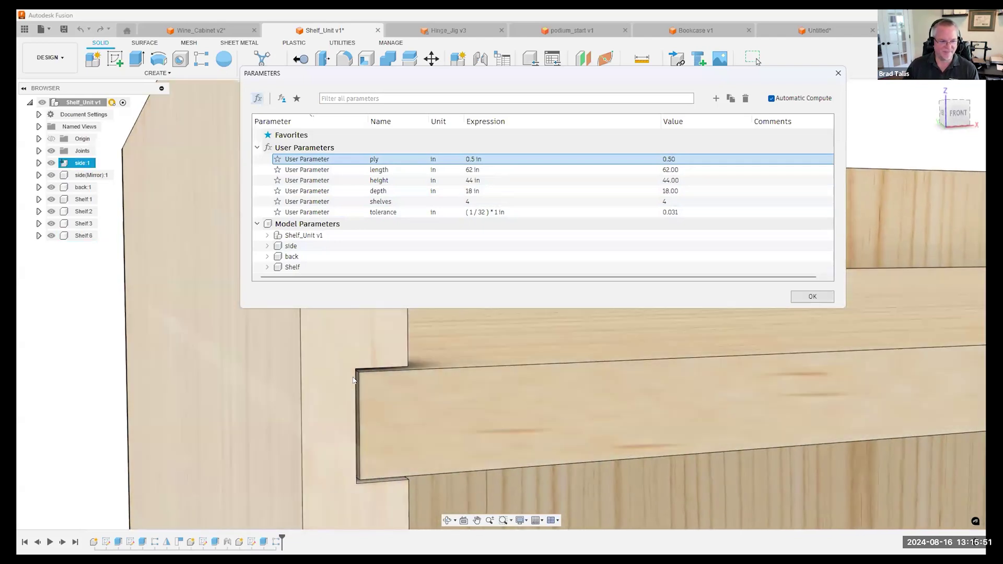
{"action": "scroll", "coordinate": [462, 351], "scroll_direction": "down", "scroll_amount": 10}
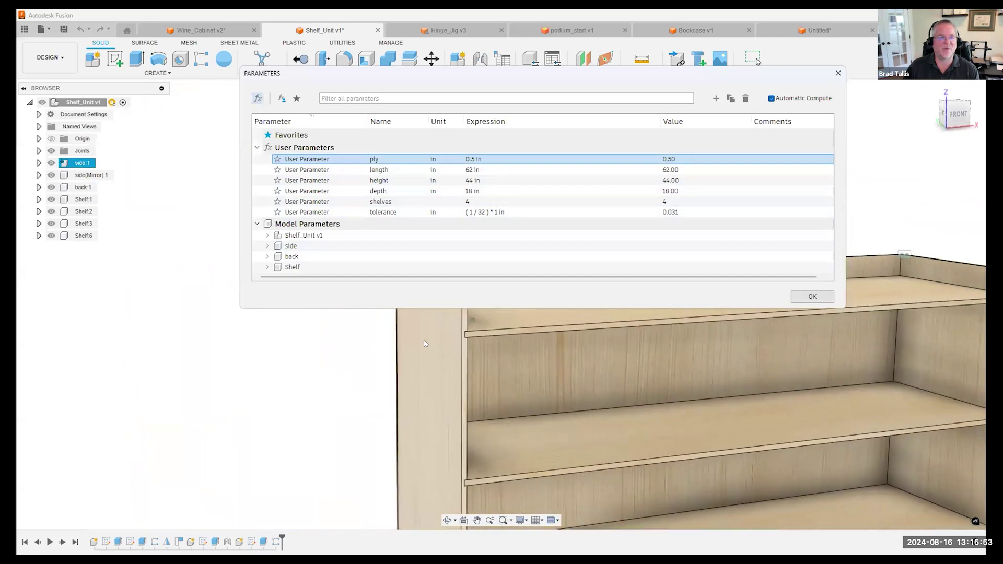
{"action": "scroll", "coordinate": [429, 364], "scroll_direction": "down", "scroll_amount": 5}
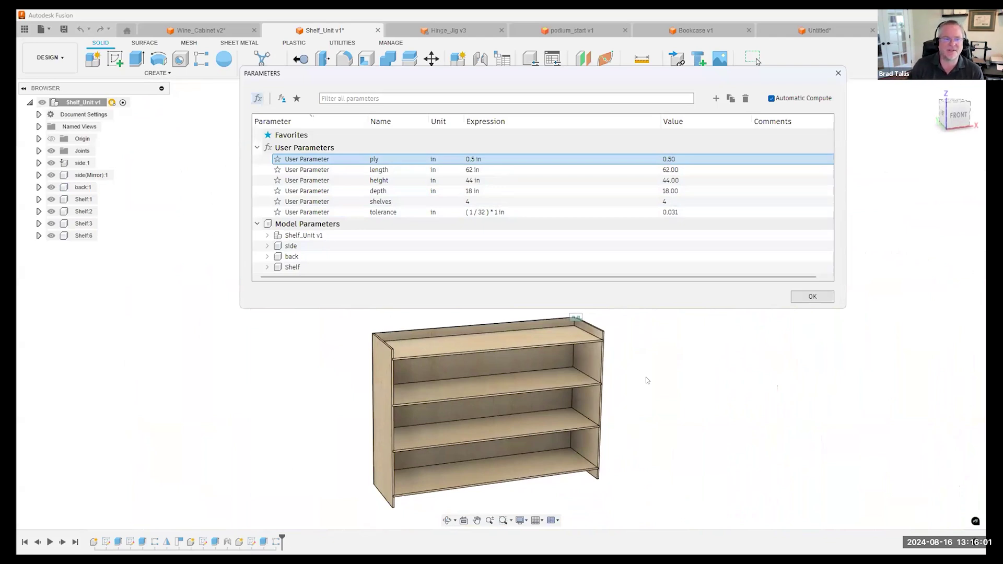
Step: Test the shelves parameter with a value of 2 and with a value of 6
{"action": "left_click", "coordinate": [478, 200]}
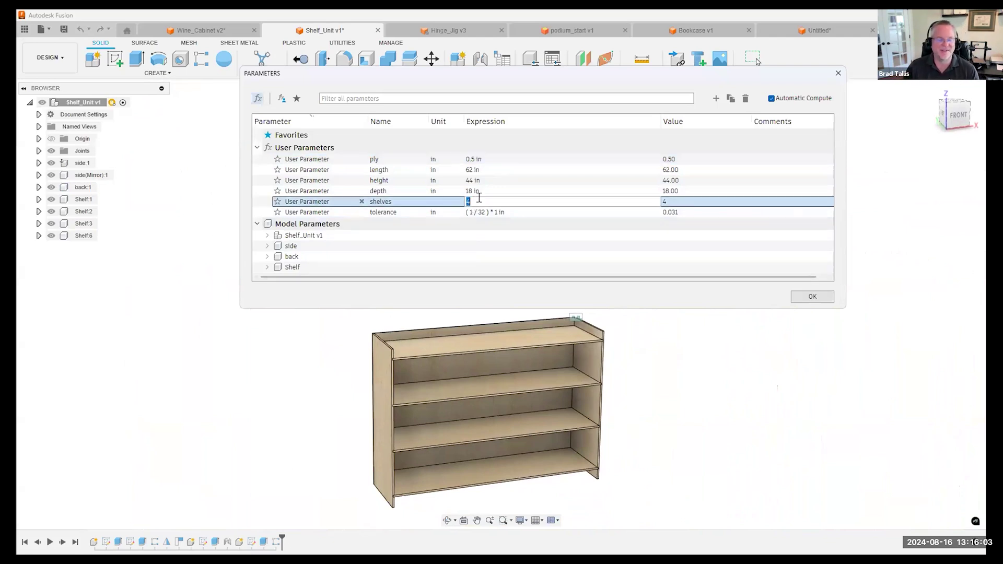
{"action": "type", "text": "2"}
{"action": "key", "text": "Return"}
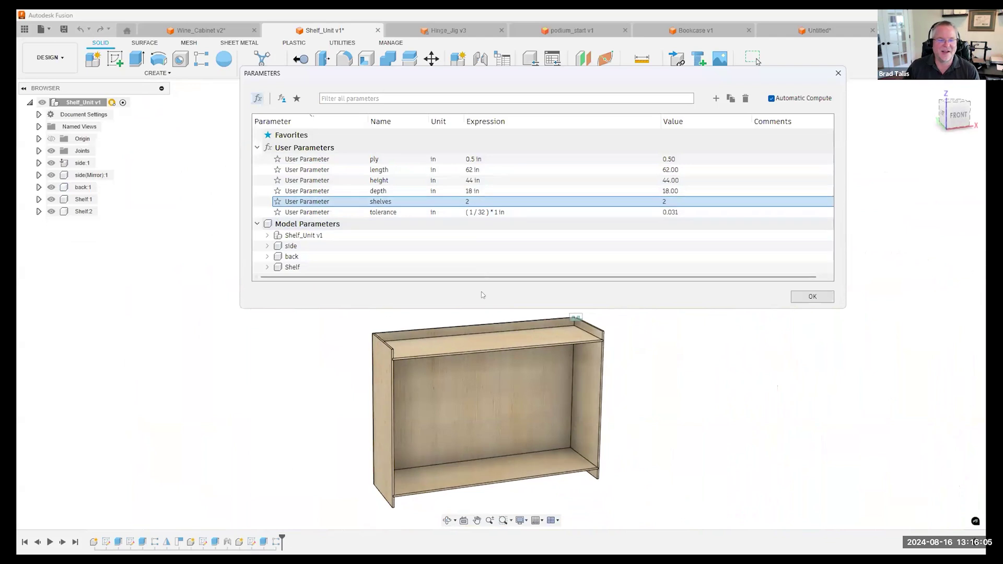
{"action": "left_click", "coordinate": [471, 197]}
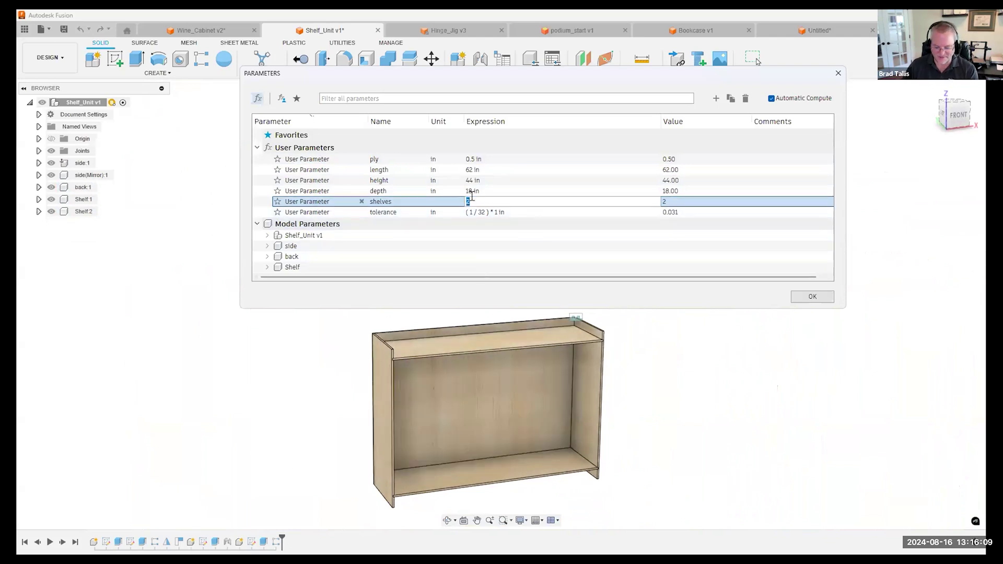
{"action": "type", "text": "6"}
{"action": "key", "text": "Return"}
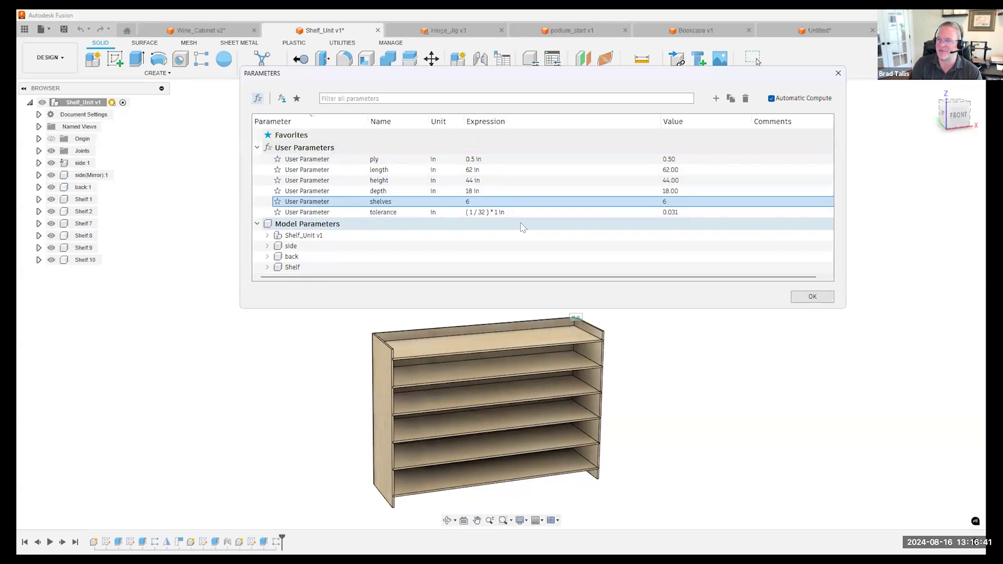
Step: Close the parameter table and undo the shelf unit's parameter changes
{"action": "left_click", "coordinate": [807, 296]}
{"action": "left_click", "coordinate": [81, 29]}
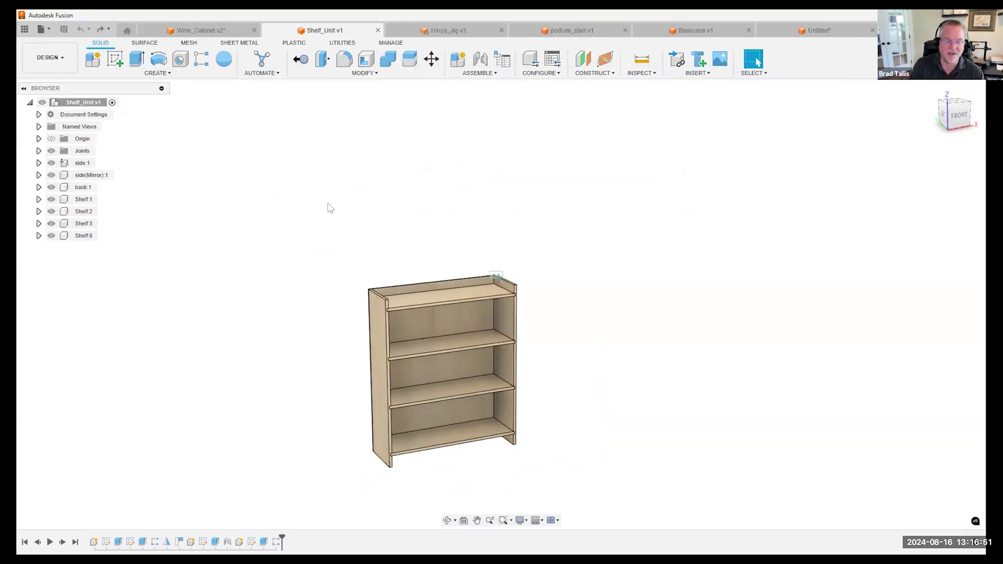
{"action": "scroll", "coordinate": [473, 214], "scroll_direction": "up", "scroll_amount": 3}
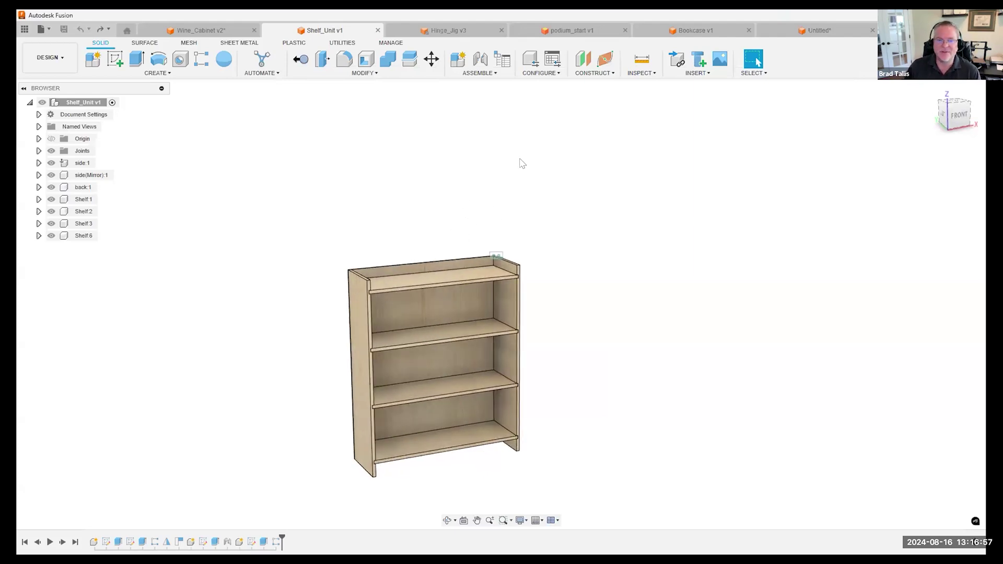
Step: Start configuring the shelf unit design and dismiss the Configuration Mode introduction
{"action": "left_click", "coordinate": [543, 73]}
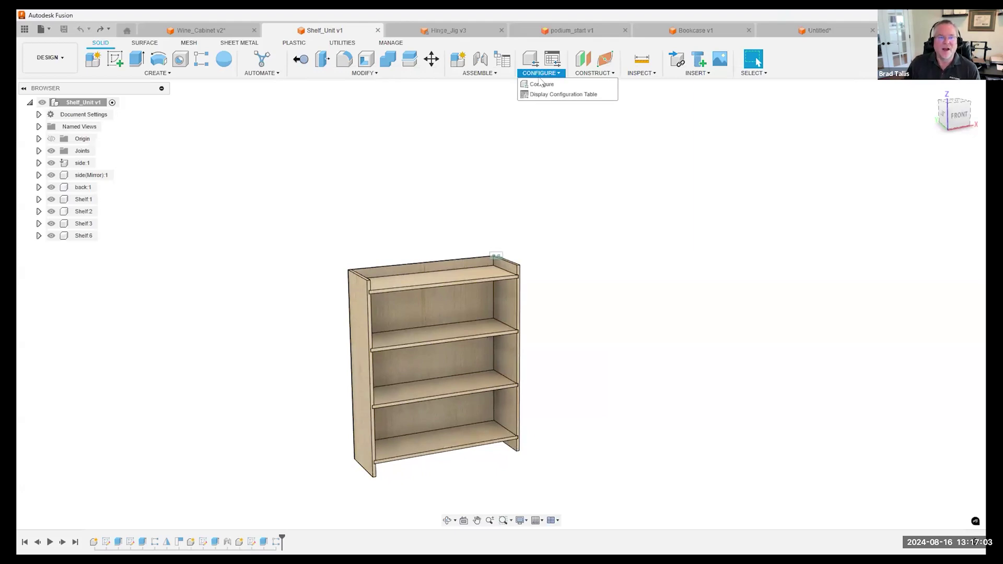
{"action": "left_click", "coordinate": [539, 87]}
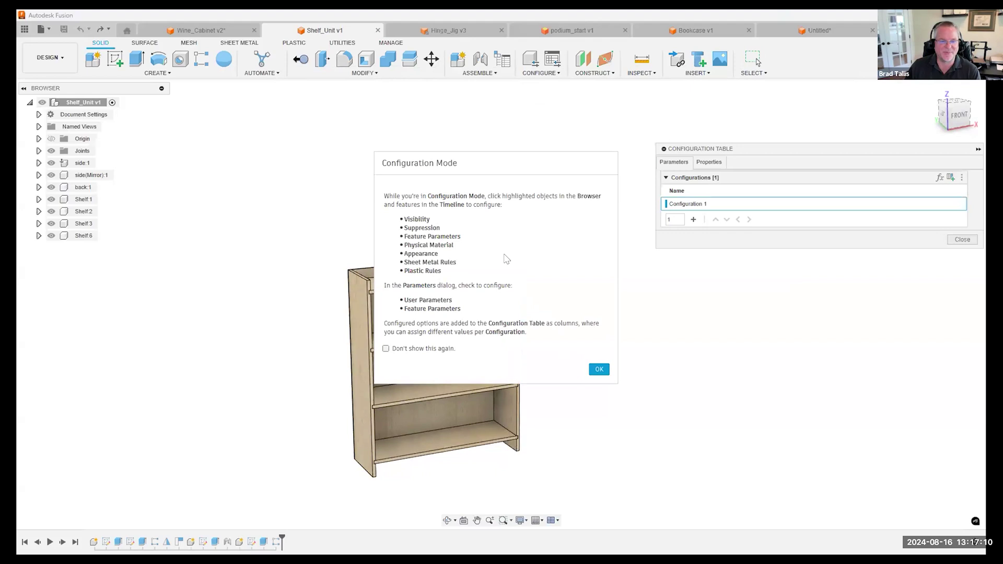
{"action": "left_click", "coordinate": [598, 369]}
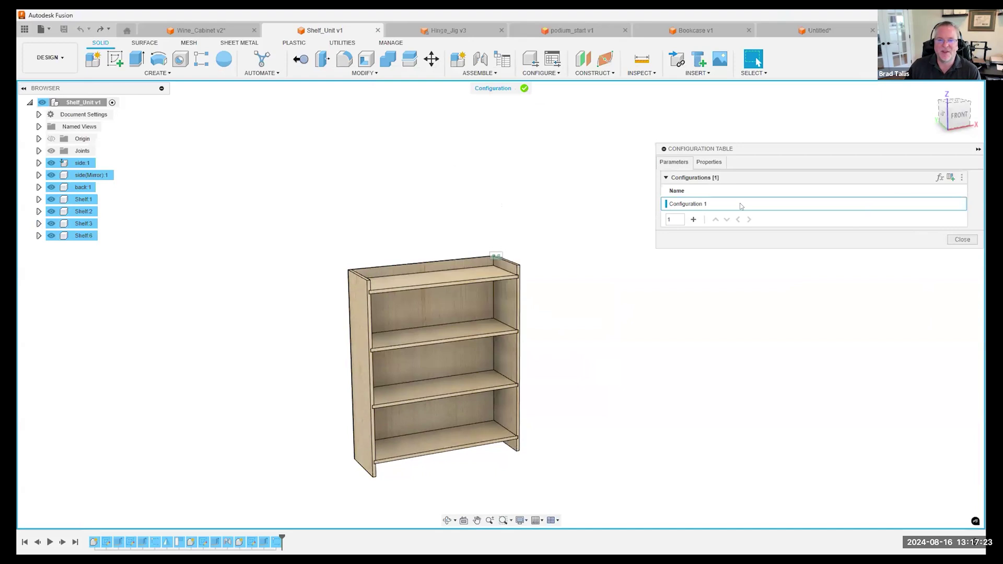
Step: Mark the user parameters length, height, depth and shelves as configured in the configuration table
{"action": "left_click", "coordinate": [939, 178]}
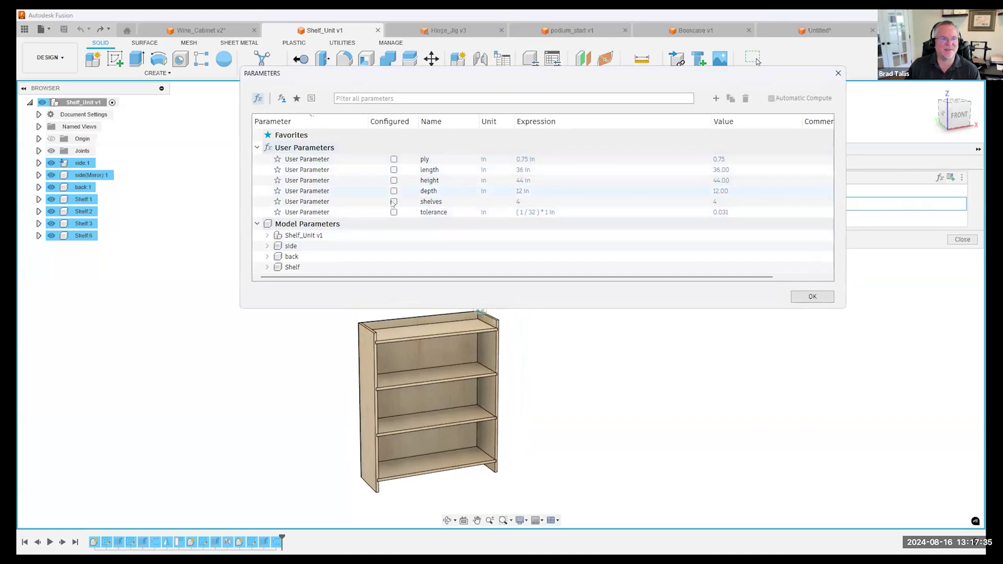
{"action": "left_click", "coordinate": [393, 169]}
{"action": "left_click", "coordinate": [394, 180]}
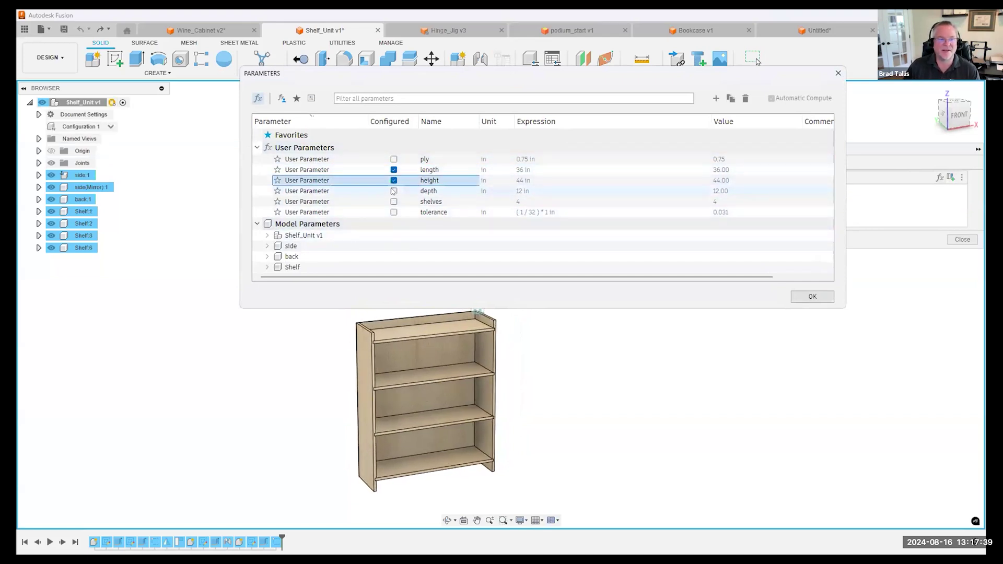
{"action": "left_click", "coordinate": [393, 191]}
{"action": "left_click", "coordinate": [394, 201]}
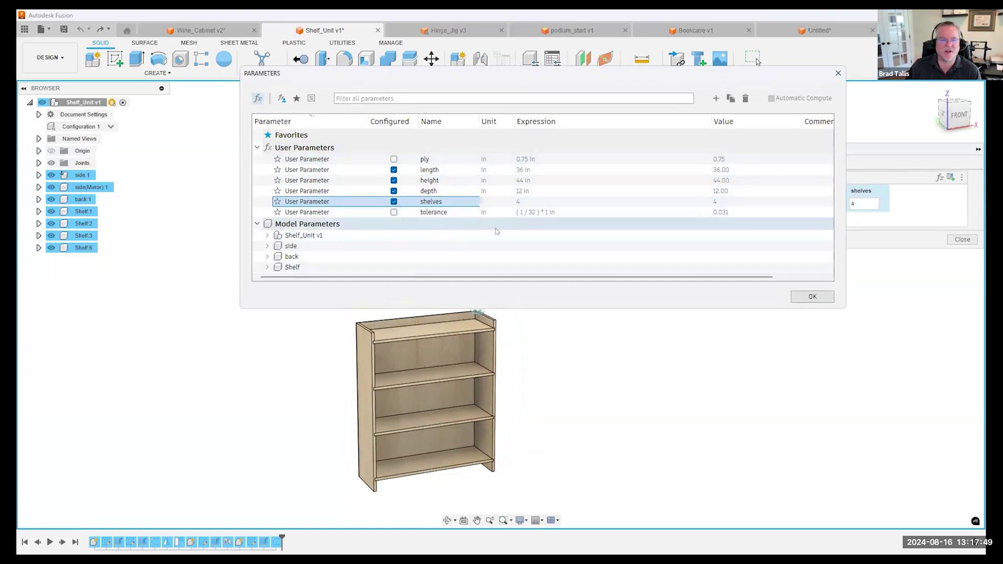
{"action": "left_click", "coordinate": [812, 296]}
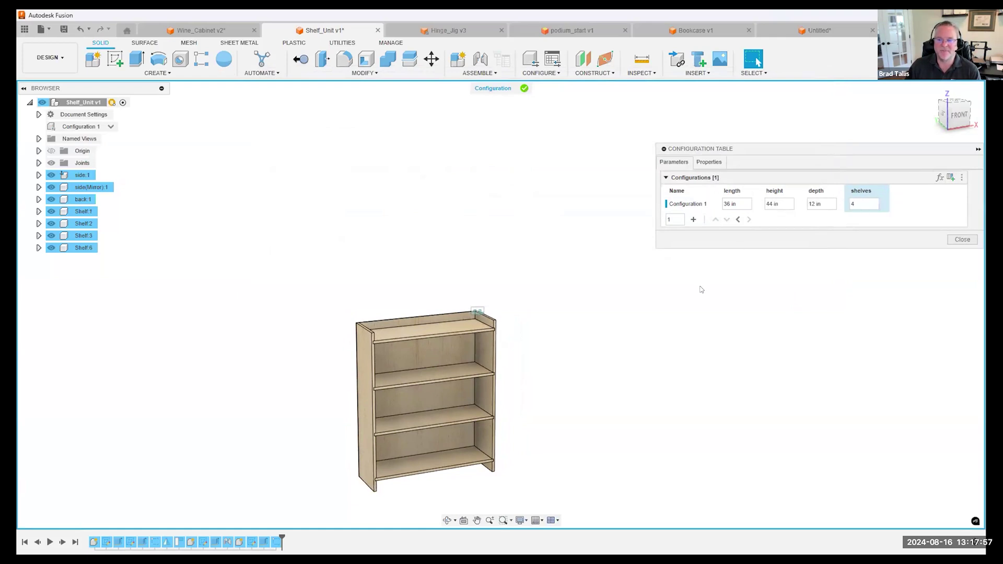
Step: Add a second configuration to the table with a length of 60 in and a height of 52 in
{"action": "left_click", "coordinate": [693, 219]}
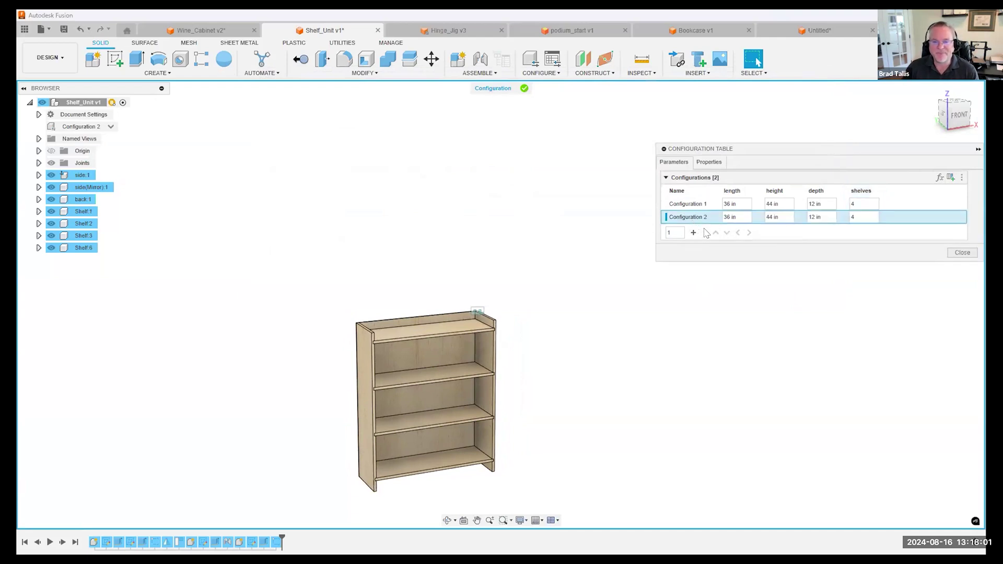
{"action": "double_click", "coordinate": [727, 215]}
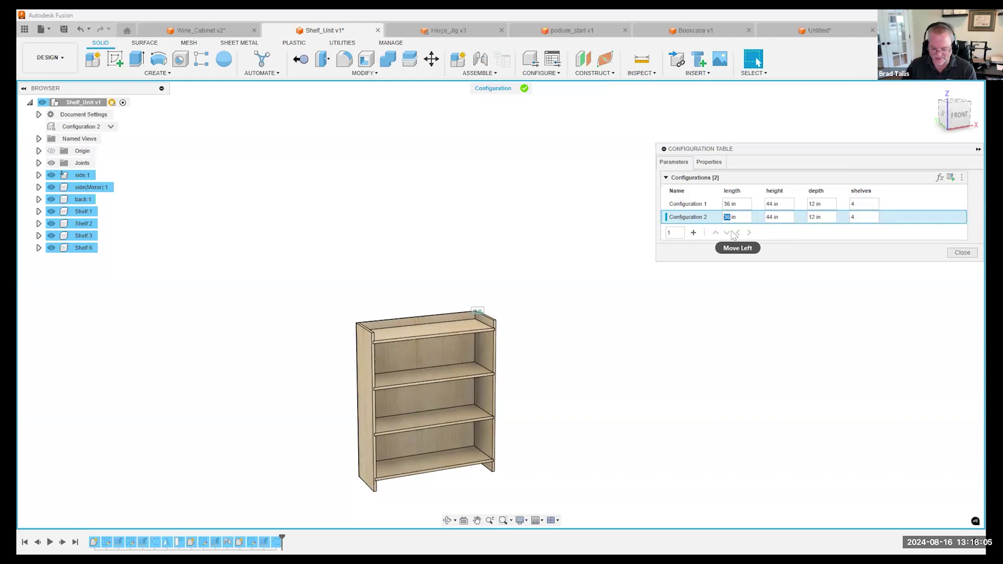
{"action": "type", "text": "60"}
{"action": "left_click", "coordinate": [778, 216]}
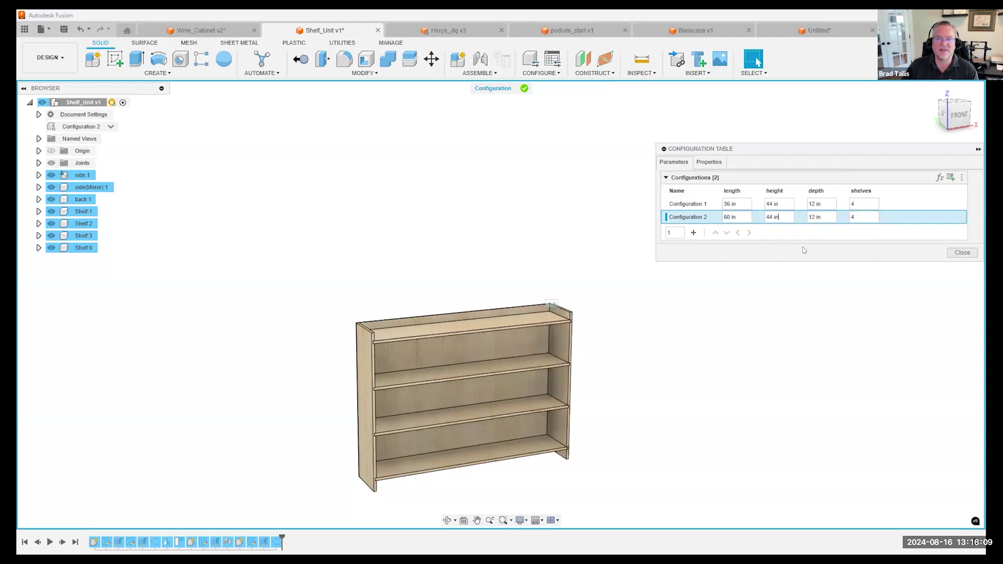
{"action": "double_click", "coordinate": [764, 213]}
{"action": "type", "text": "52"}
Step: Set the second configuration's depth to 24 in and its shelves value to 3
{"action": "double_click", "coordinate": [809, 216]}
{"action": "type", "text": "24"}
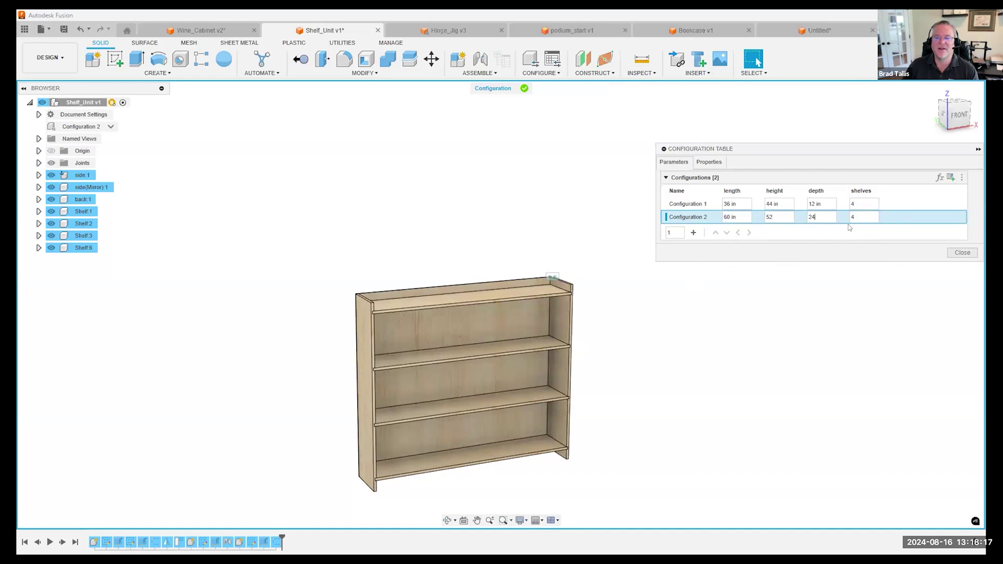
{"action": "left_click", "coordinate": [852, 216]}
{"action": "double_click", "coordinate": [852, 215]}
{"action": "type", "text": "3"}
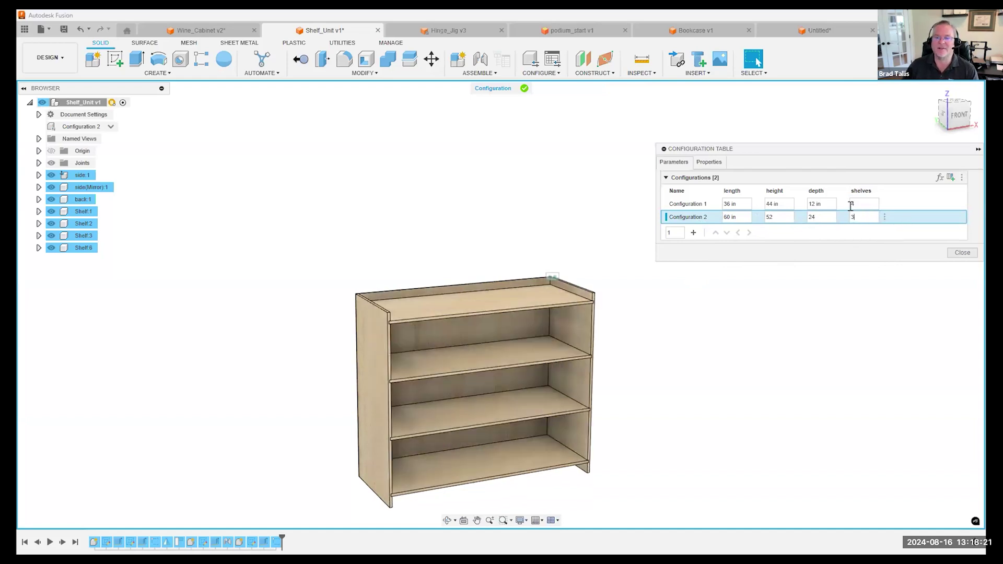
{"action": "left_click", "coordinate": [766, 215]}
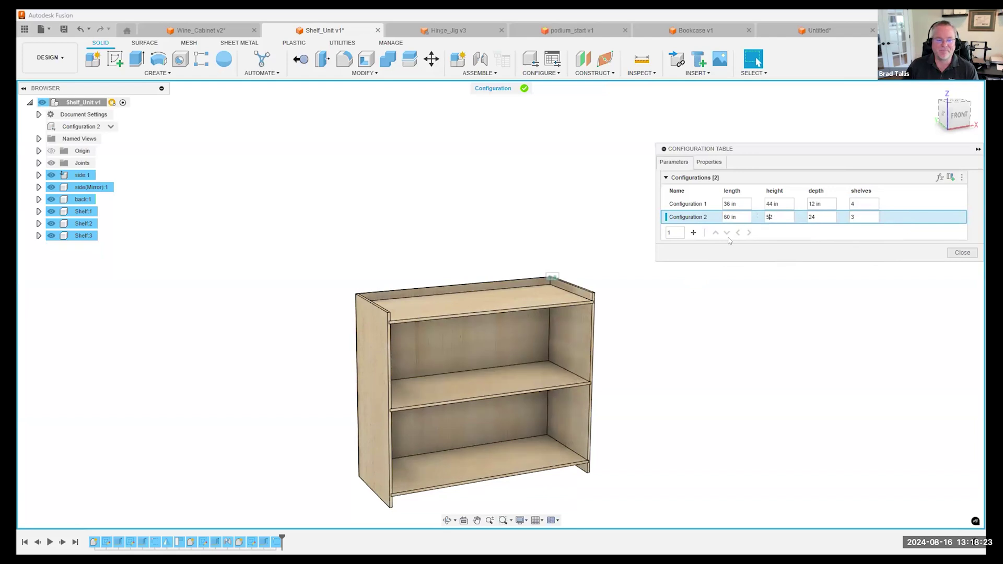
Step: Activate Configuration 1 and return to Configuration 2 to compare the two shelf units
{"action": "left_click", "coordinate": [666, 205]}
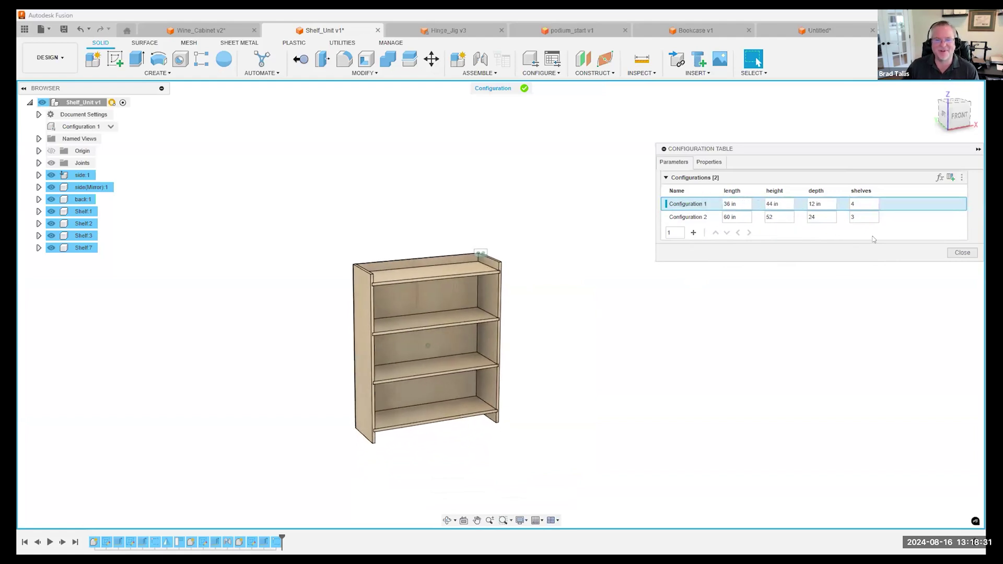
{"action": "left_click", "coordinate": [667, 217]}
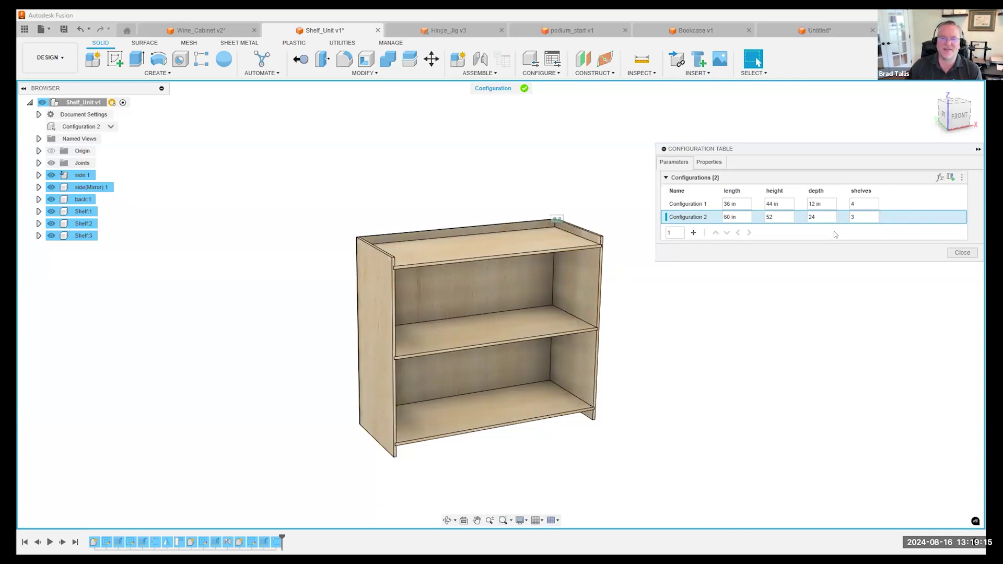
Step: Add a third configuration with a length of 18 in and a shelves value of 6
{"action": "left_click", "coordinate": [693, 232]}
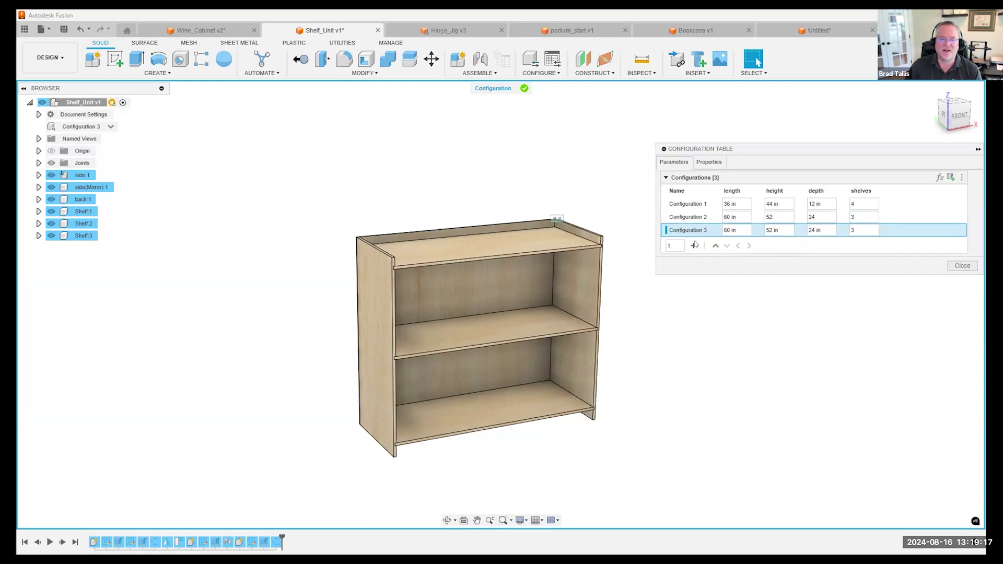
{"action": "left_click", "coordinate": [727, 230]}
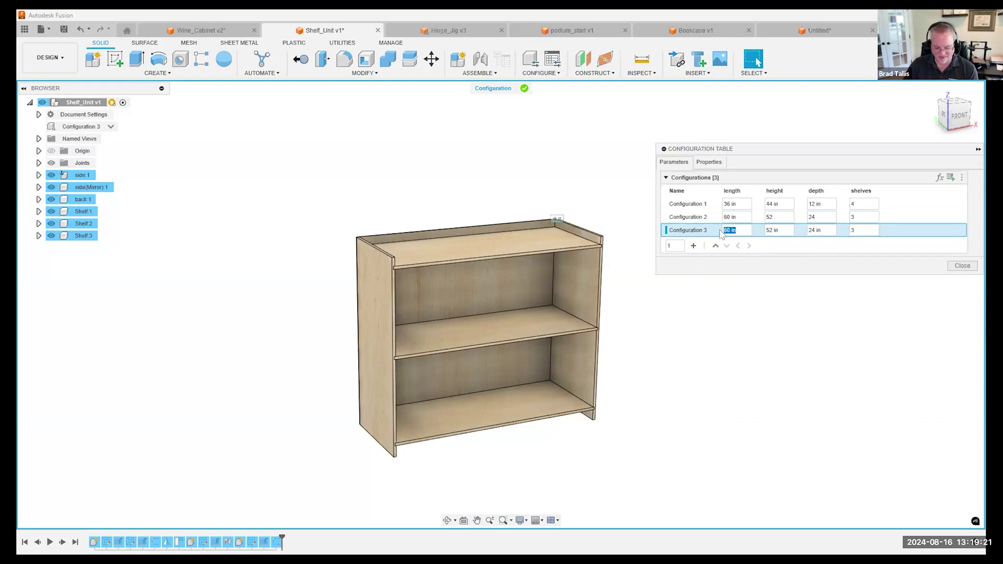
{"action": "type", "text": "18"}
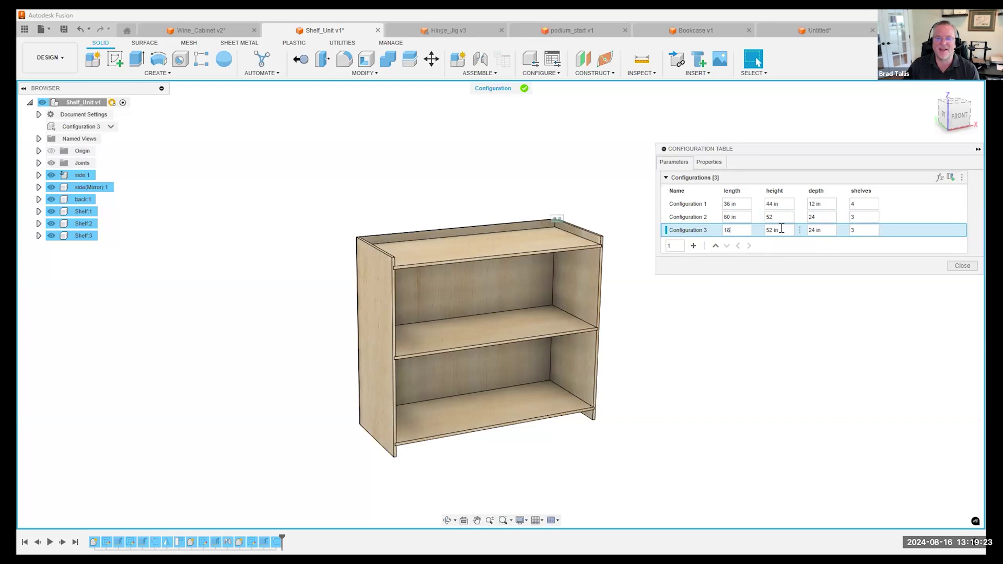
{"action": "key", "text": "Return"}
{"action": "left_click", "coordinate": [851, 230]}
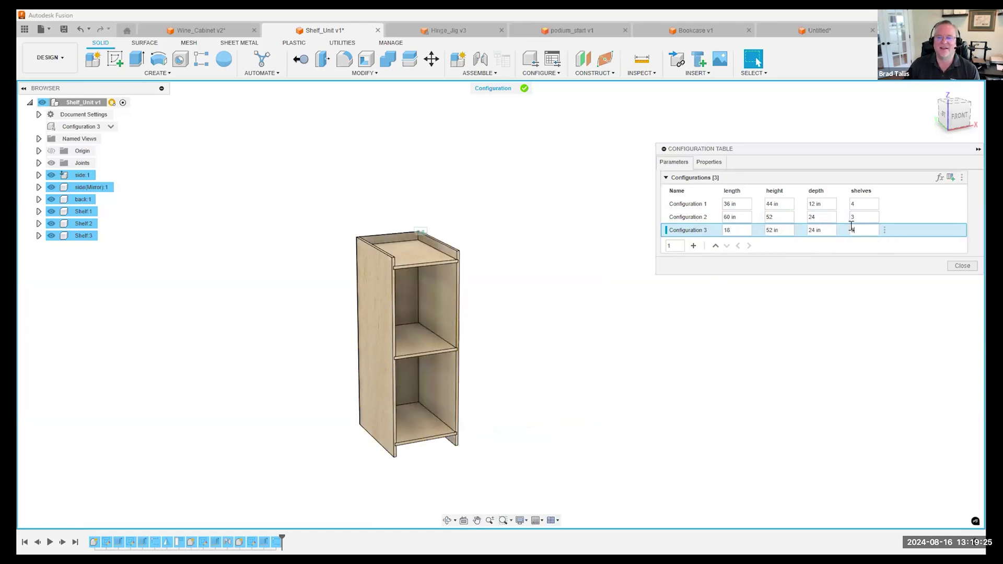
{"action": "type", "text": "6"}
{"action": "key", "text": "Return"}
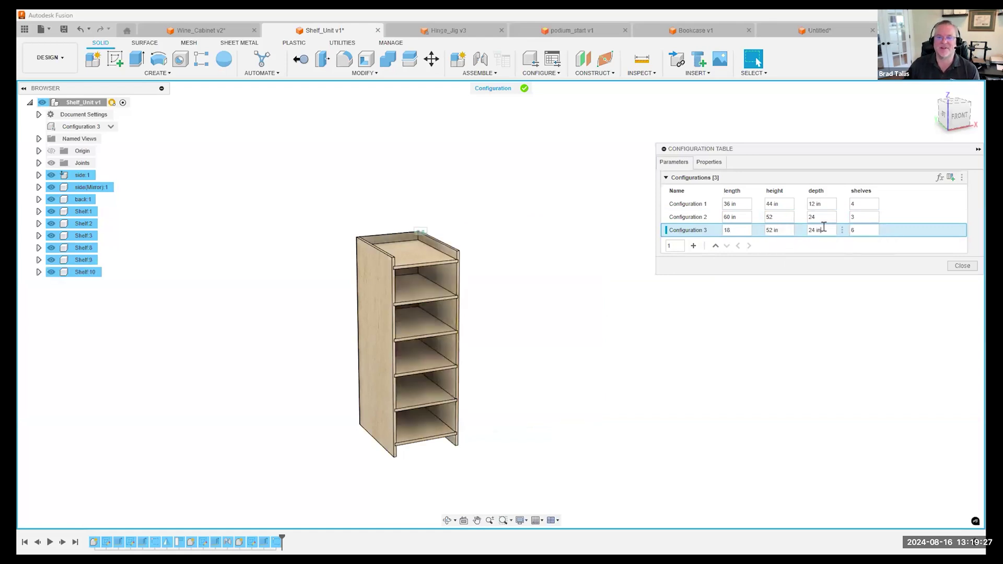
Step: Set the third configuration's depth to 18 in and close the configuration table
{"action": "left_click", "coordinate": [814, 228]}
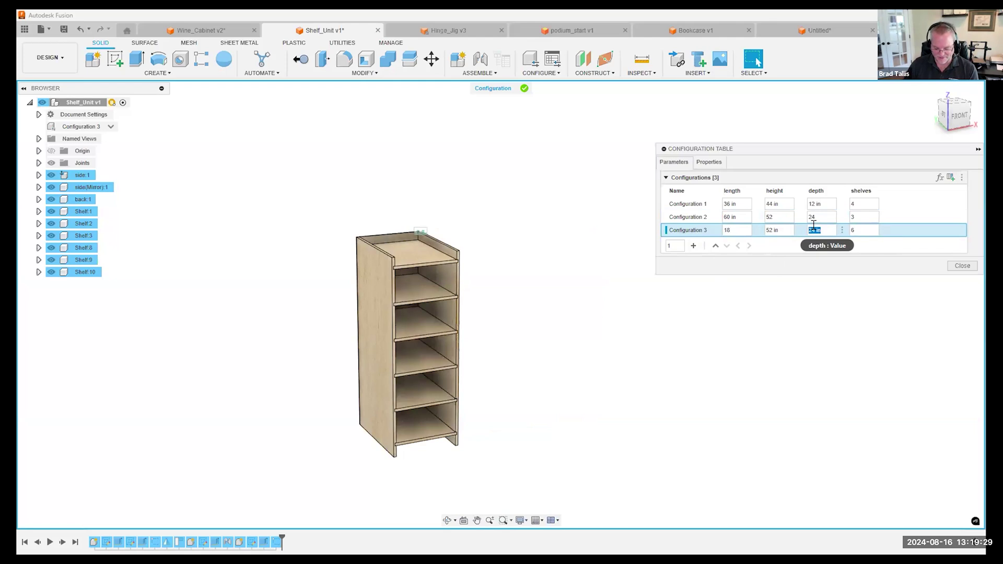
{"action": "type", "text": "18"}
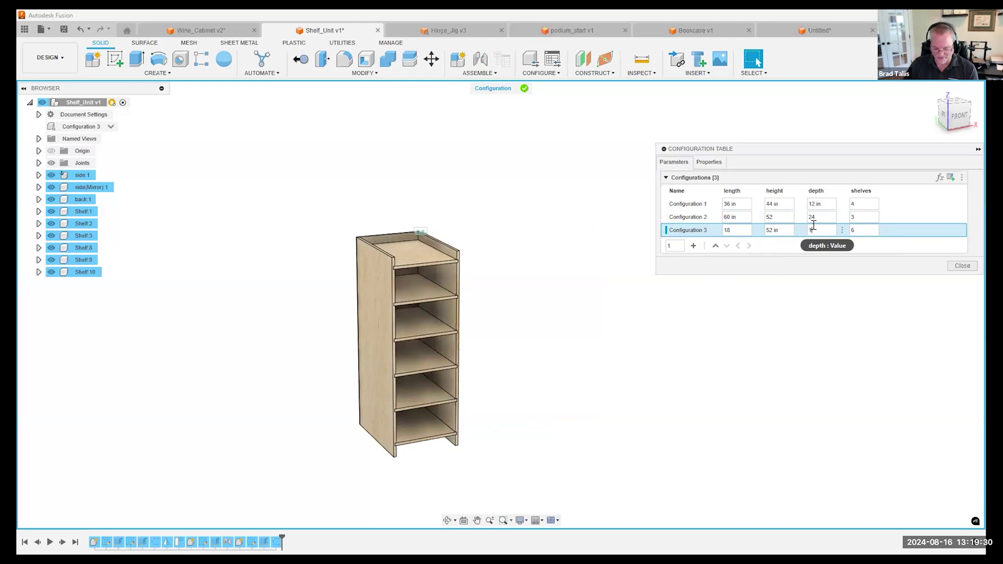
{"action": "left_click", "coordinate": [783, 229]}
{"action": "scroll", "coordinate": [550, 275], "scroll_direction": "up", "scroll_amount": 3}
{"action": "middle_click_drag", "start_coordinate": [551, 275], "coordinate": [554, 311], "text": "shift"}
{"action": "key", "text": "Return"}
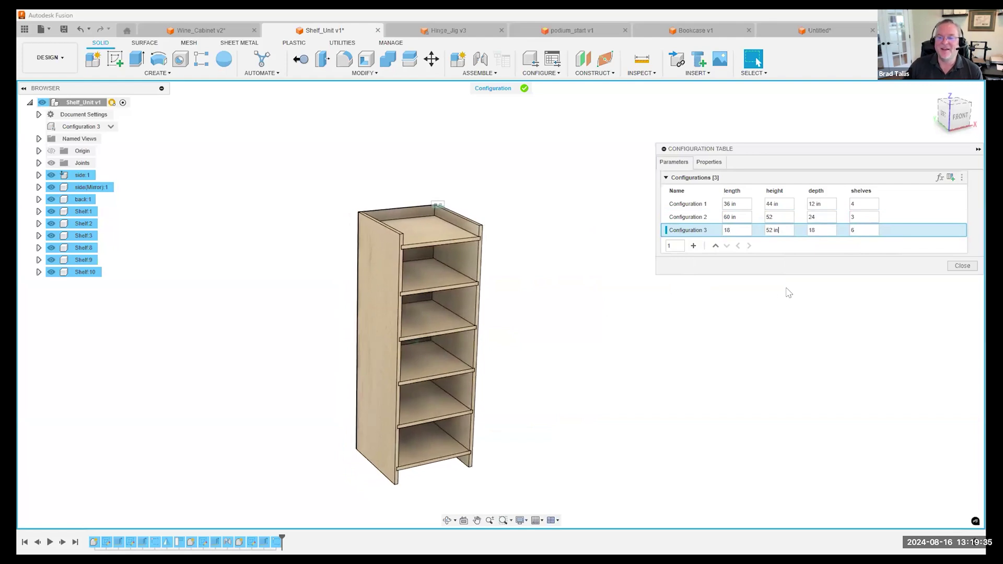
{"action": "left_click", "coordinate": [950, 267]}
{"action": "middle_click_drag", "start_coordinate": [832, 257], "coordinate": [409, 142], "text": "shift"}
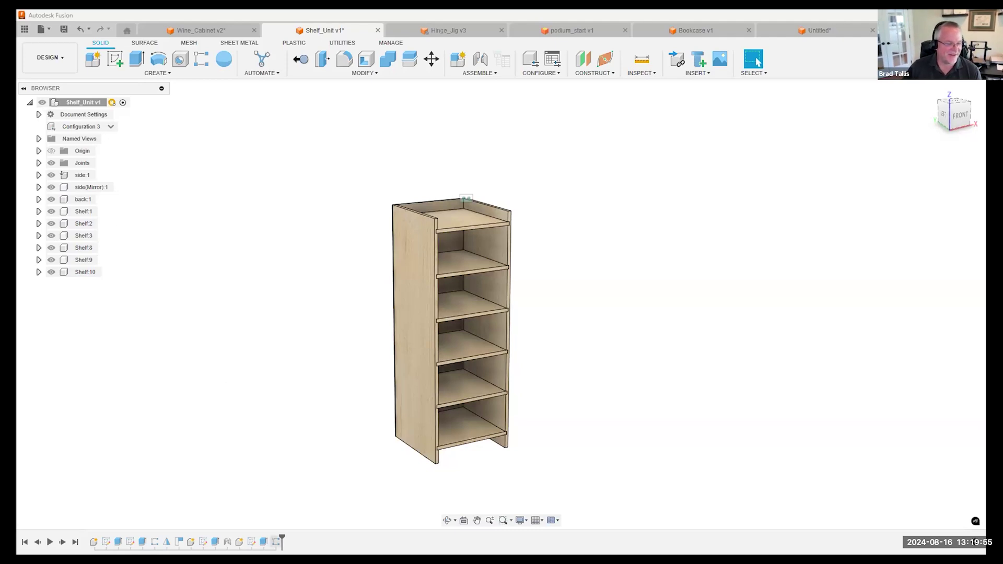
Step: Examine the quantity and distance expressions in the shelf component's rectangular pattern, and leave the pattern without changes
{"action": "double_click", "coordinate": [276, 541]}
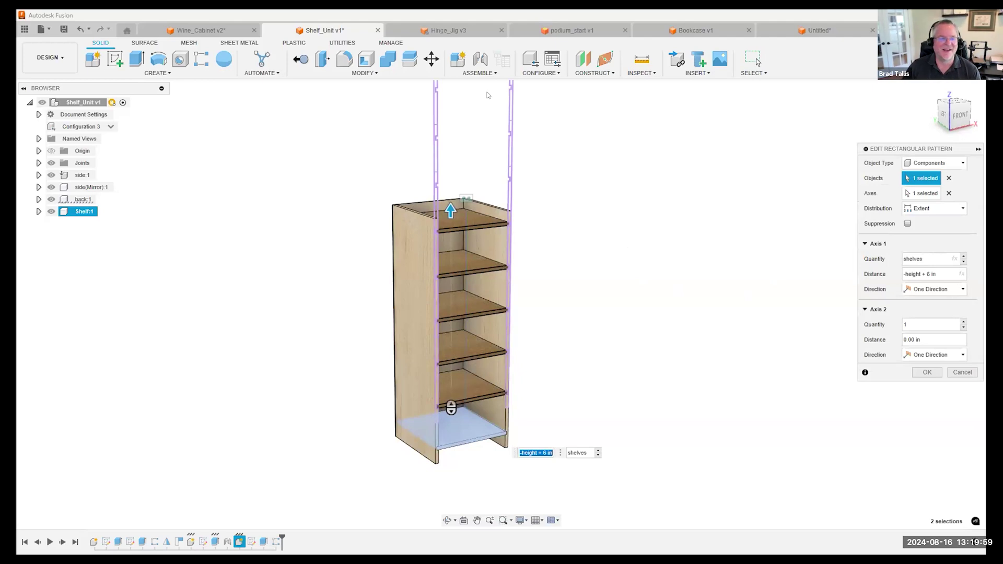
{"action": "scroll", "coordinate": [515, 286], "scroll_direction": "up", "scroll_amount": 3}
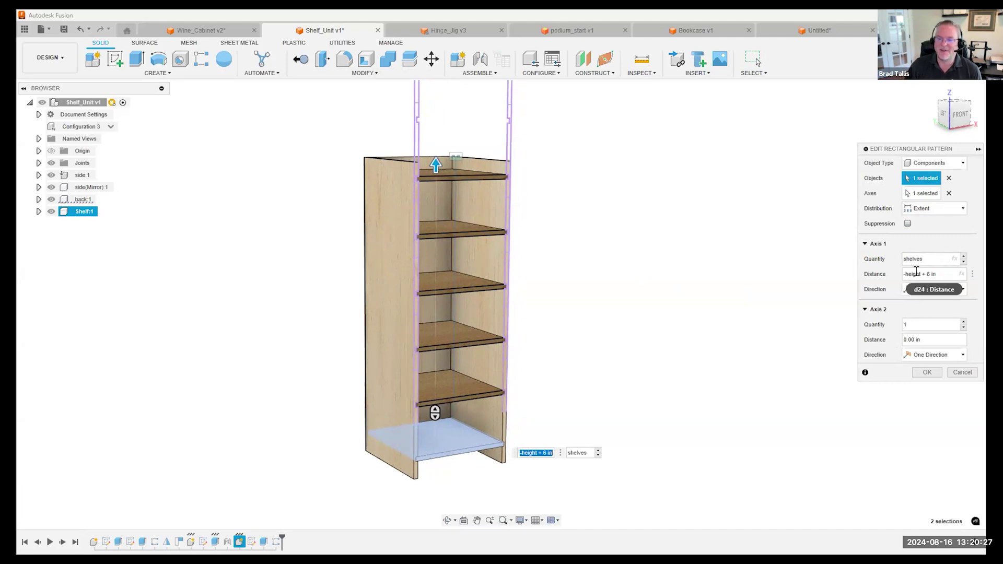
{"action": "scroll", "coordinate": [437, 175], "scroll_direction": "up", "scroll_amount": 1}
{"action": "scroll", "coordinate": [416, 190], "scroll_direction": "up", "scroll_amount": 1}
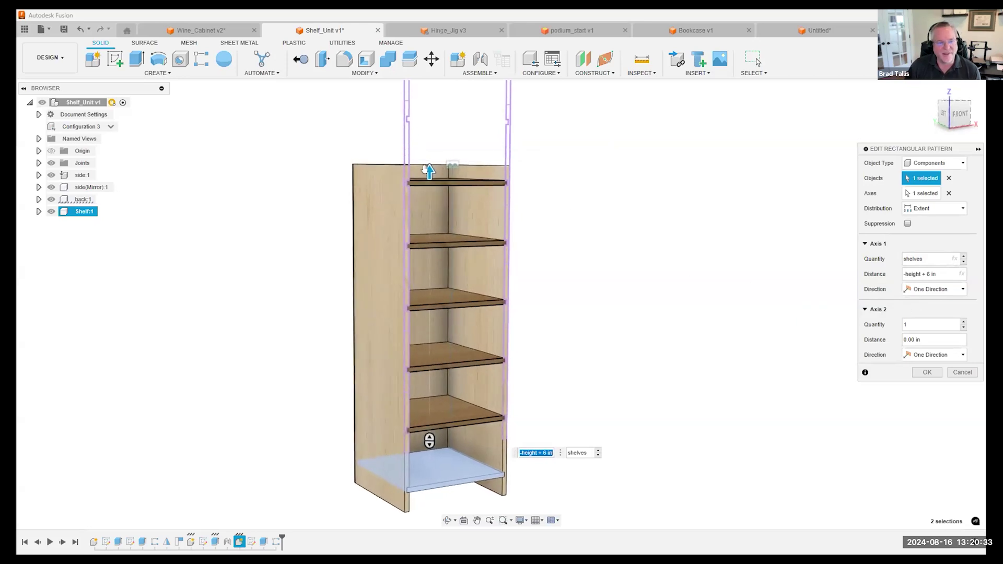
{"action": "middle_click_drag", "start_coordinate": [421, 293], "coordinate": [422, 273]}
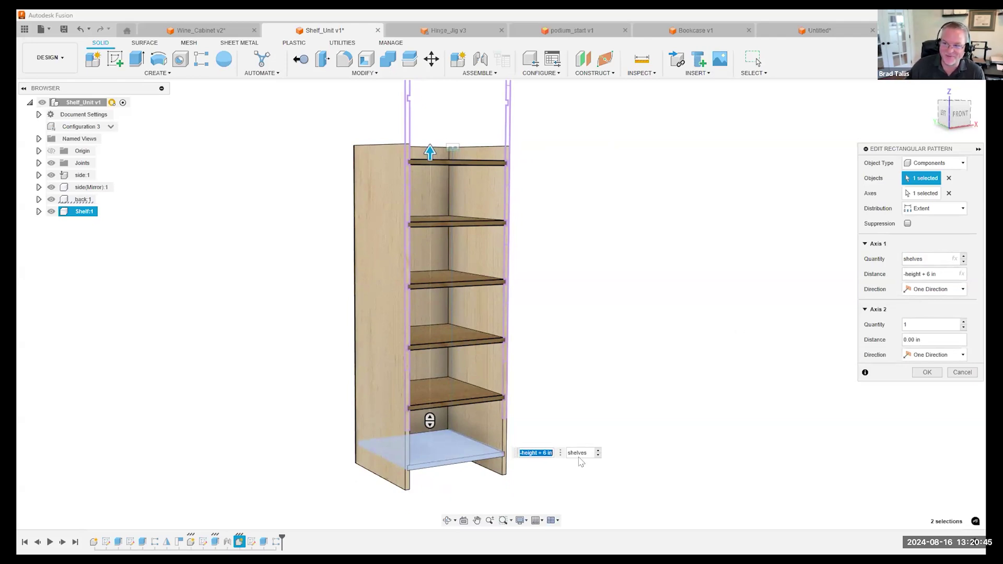
{"action": "double_click", "coordinate": [927, 273]}
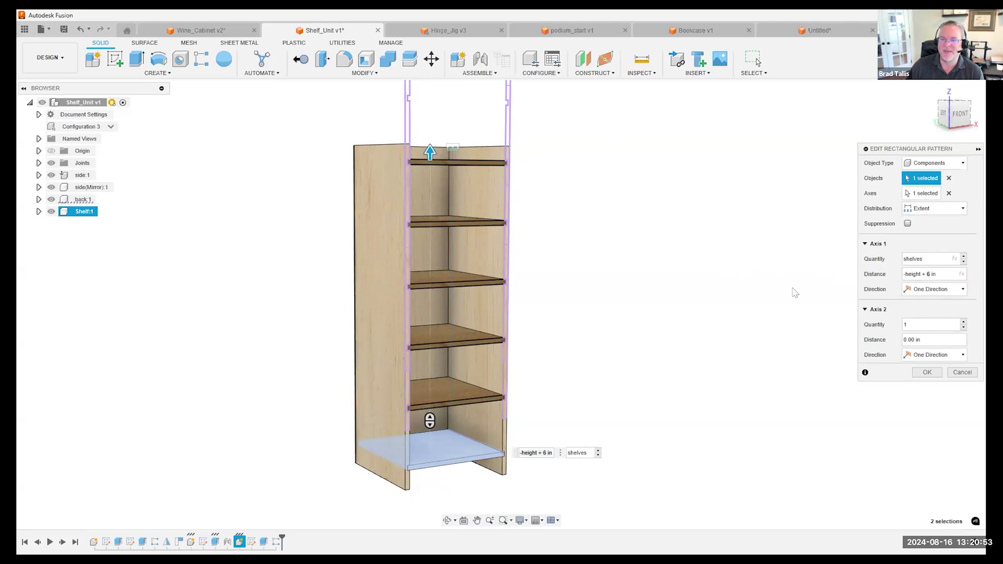
{"action": "key", "text": "Tab"}
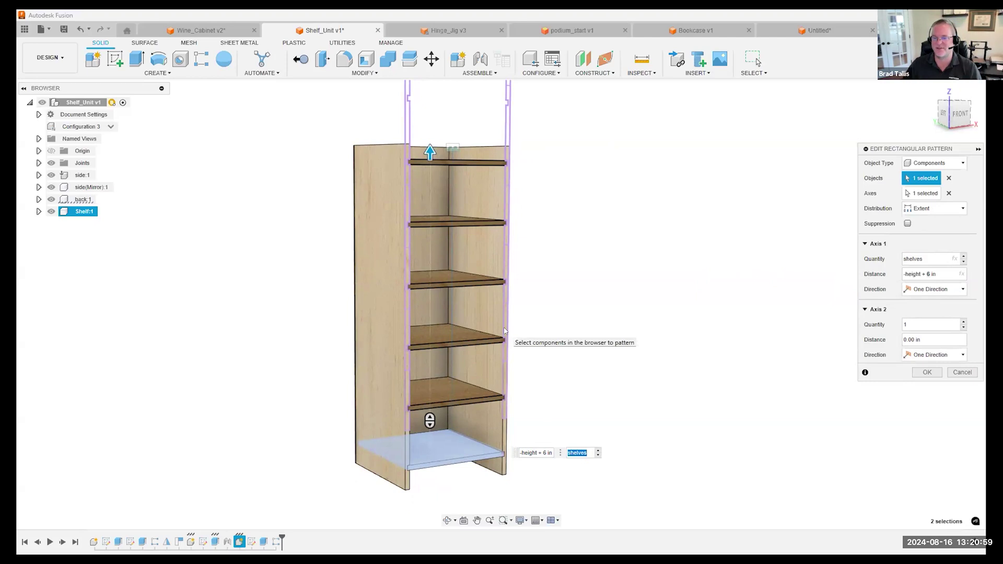
{"action": "left_click", "coordinate": [962, 372]}
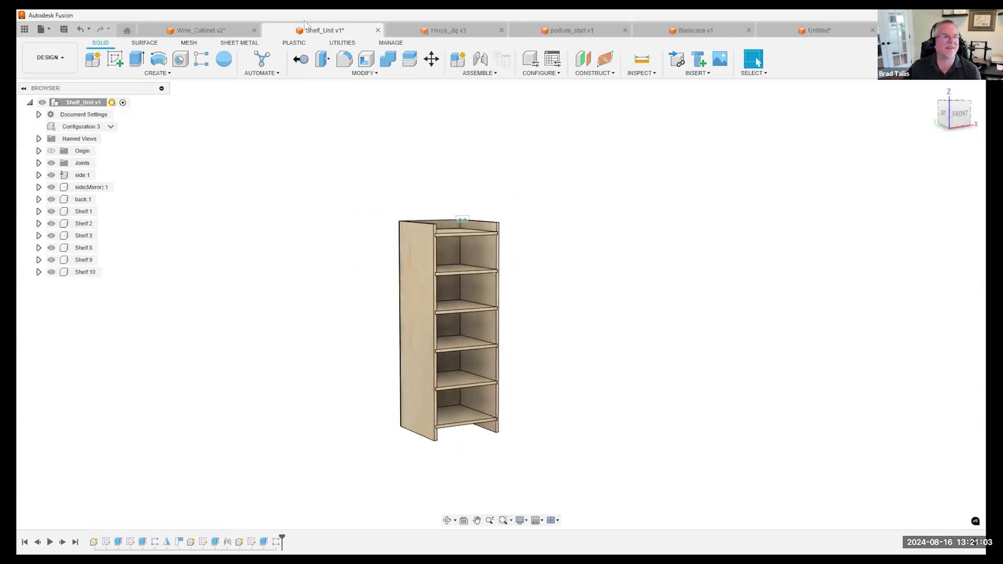
Step: Switch to the untitled design containing the left side panel and review its parameters
{"action": "left_click", "coordinate": [814, 31]}
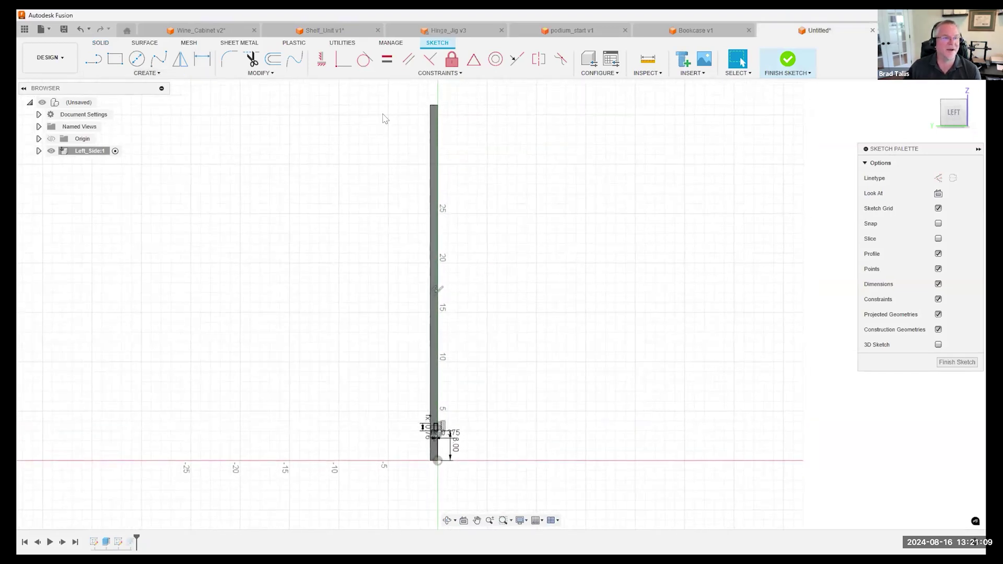
{"action": "left_click", "coordinate": [272, 74]}
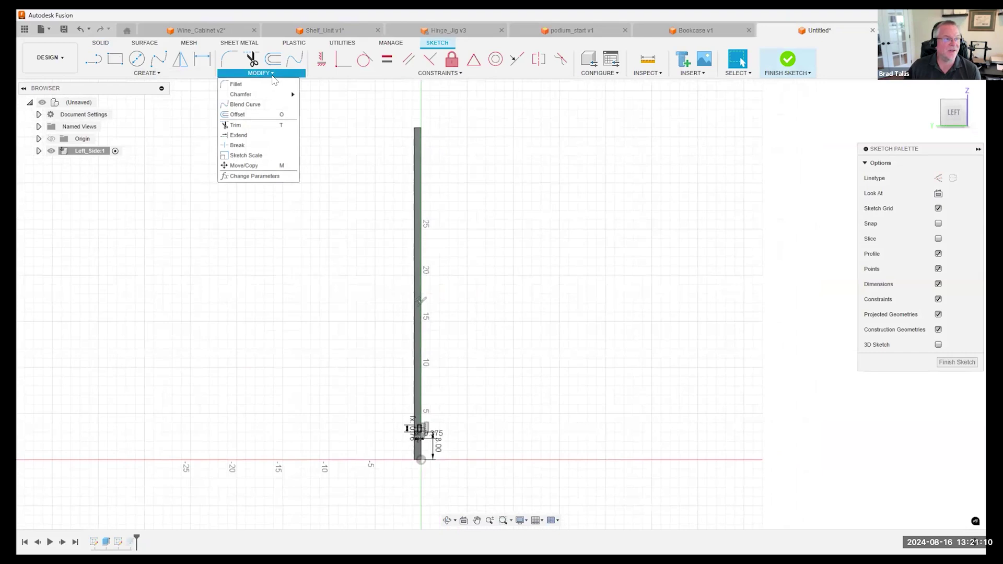
{"action": "left_click", "coordinate": [254, 176]}
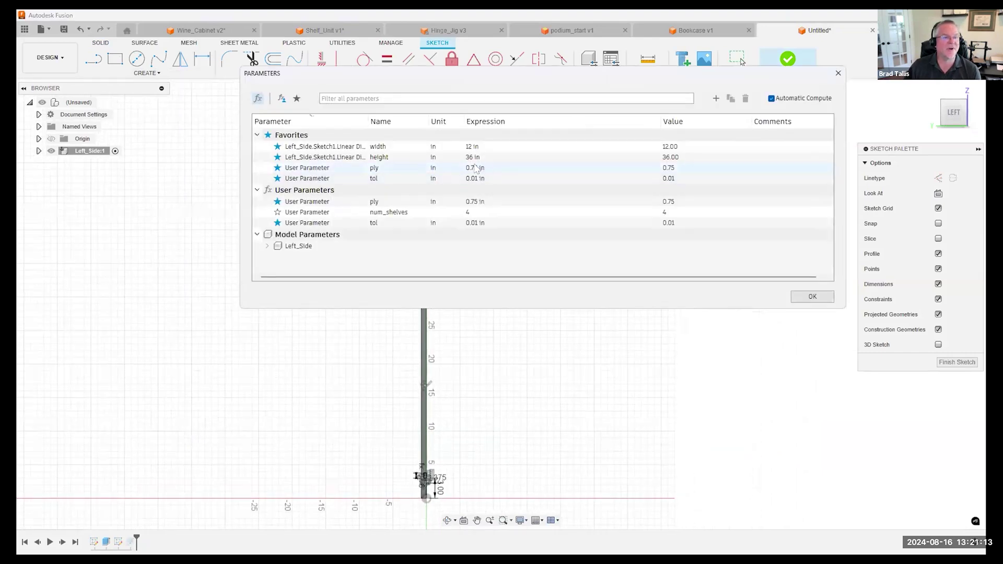
{"action": "left_click", "coordinate": [794, 301]}
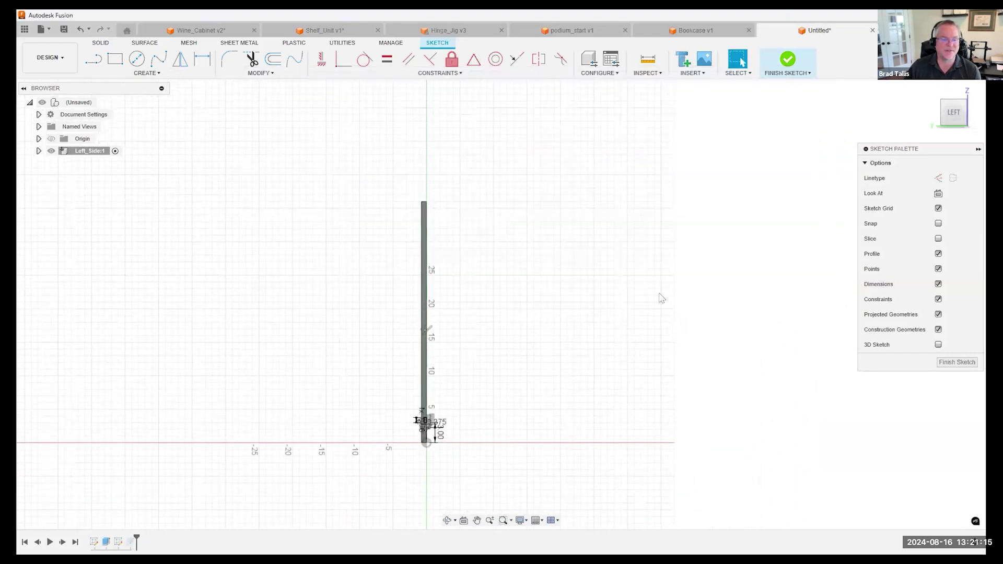
{"action": "left_click", "coordinate": [156, 72]}
{"action": "left_click", "coordinate": [119, 216]}
{"action": "scroll", "coordinate": [335, 340], "scroll_direction": "up", "scroll_amount": 3}
{"action": "mouse_move", "coordinate": [336, 340]}
{"action": "middle_mouse_down"}
{"action": "mouse_move", "coordinate": [336, 264]}
{"action": "mouse_move", "coordinate": [351, 208]}
{"action": "middle_mouse_up"}
{"action": "left_click_drag", "start_coordinate": [406, 233], "coordinate": [406, 233]}
{"action": "mouse_move", "coordinate": [432, 169]}
{"action": "middle_mouse_down"}
{"action": "mouse_move", "coordinate": [432, 316]}
{"action": "mouse_move", "coordinate": [443, 320]}
{"action": "middle_mouse_up"}
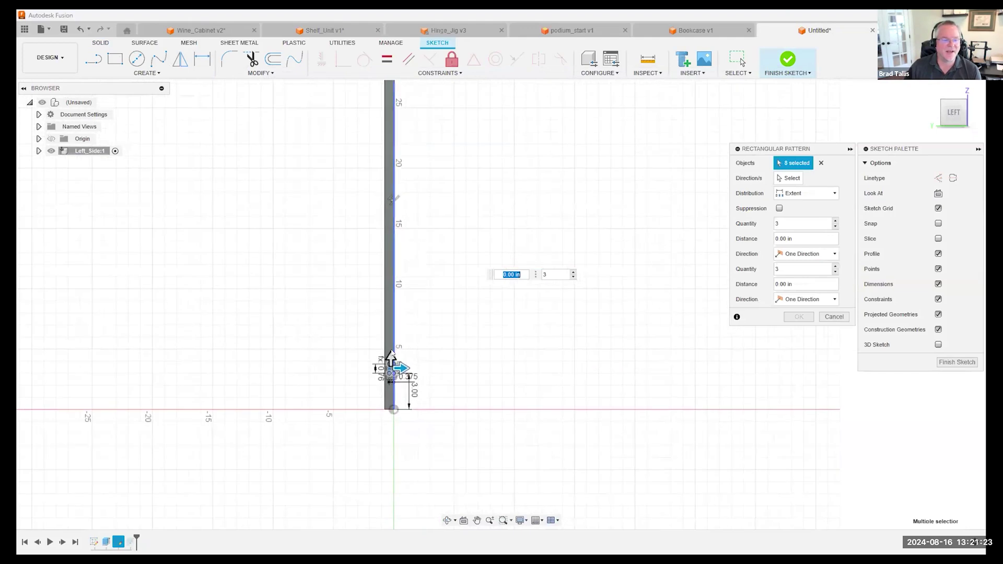
{"action": "left_click", "coordinate": [390, 356]}
{"action": "left_click_drag", "start_coordinate": [390, 359], "coordinate": [439, 236]}
{"action": "scroll", "coordinate": [439, 236], "scroll_direction": "up", "scroll_amount": 2}
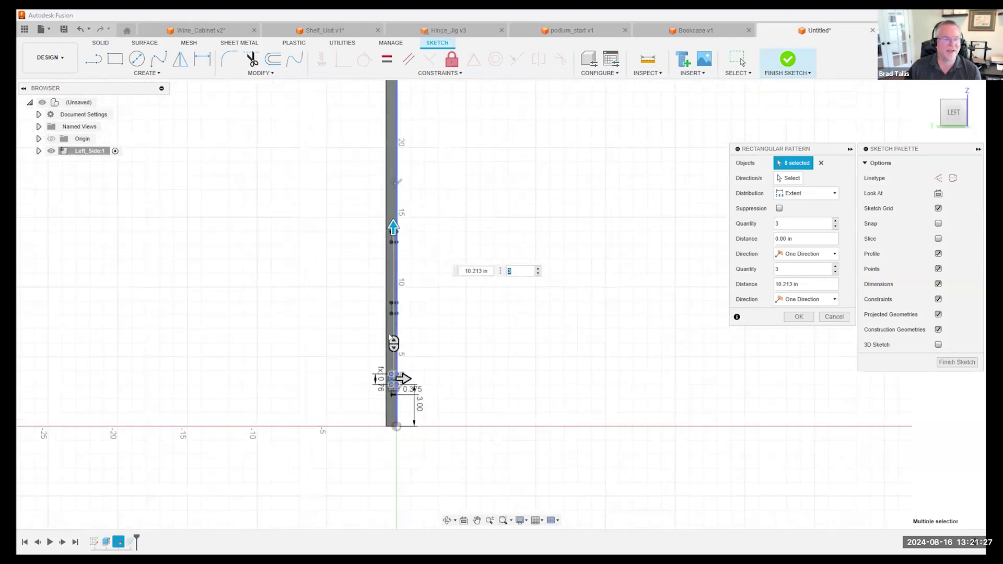
{"action": "scroll", "coordinate": [508, 209], "scroll_direction": "down", "scroll_amount": 4}
{"action": "scroll", "coordinate": [627, 212], "scroll_direction": "down", "scroll_amount": 2}
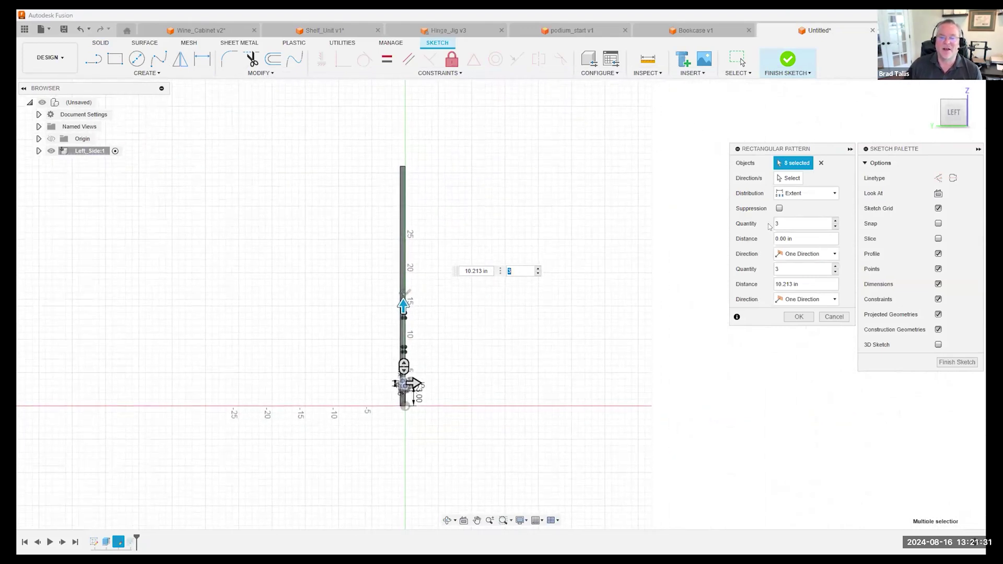
{"action": "left_click", "coordinate": [778, 239]}
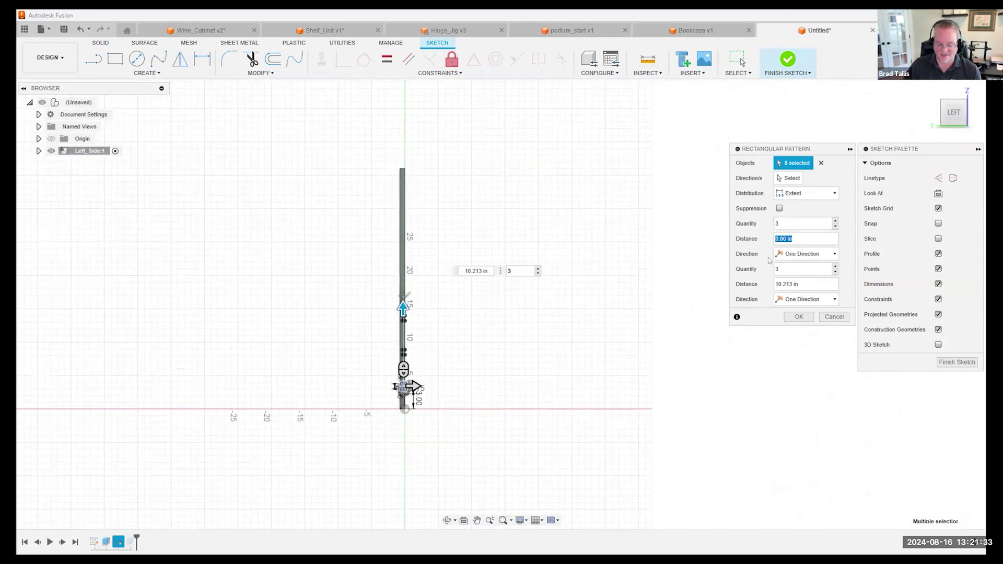
{"action": "type", "text": "he"}
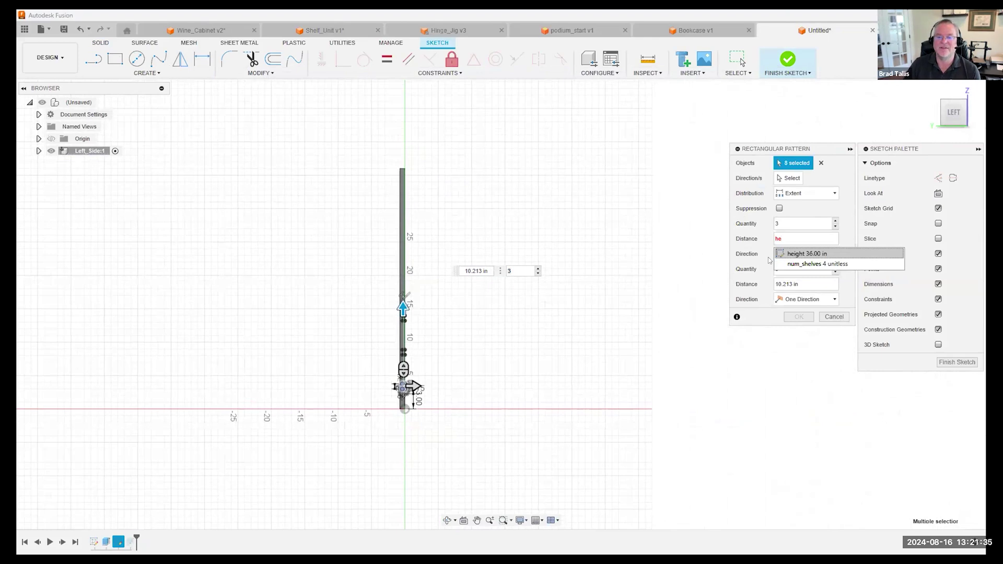
{"action": "key", "text": "Return"}
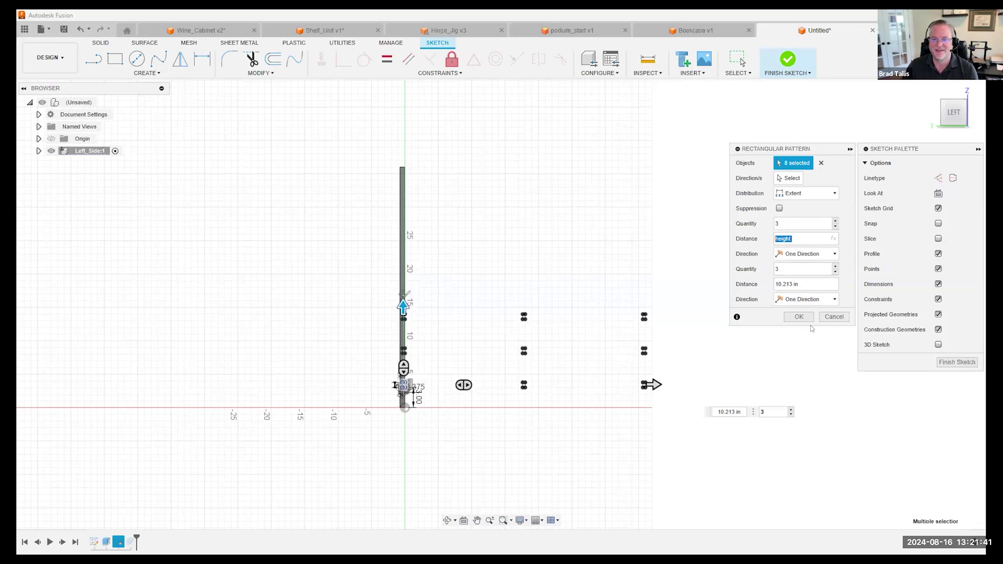
{"action": "left_click", "coordinate": [834, 316]}
Step: Try a rectangular pattern of the dado sketch up the side panel, with Extent distribution and the vertical distance driven by the height parameter
{"action": "left_click", "coordinate": [147, 73]}
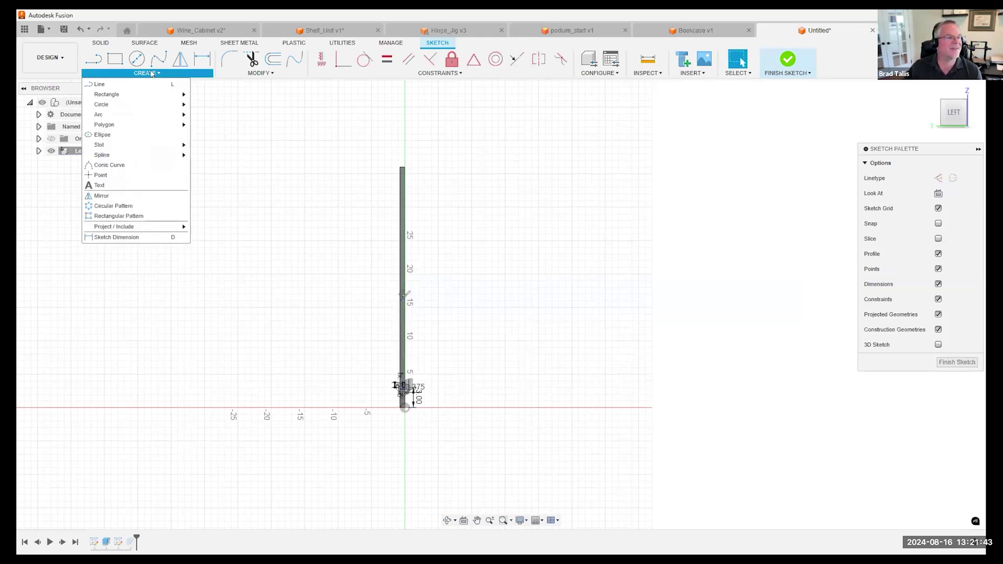
{"action": "left_click", "coordinate": [119, 216]}
{"action": "mouse_move", "coordinate": [371, 368]}
{"action": "left_mouse_down"}
{"action": "mouse_move", "coordinate": [425, 403]}
{"action": "mouse_move", "coordinate": [403, 358]}
{"action": "mouse_move", "coordinate": [447, 281]}
{"action": "left_mouse_up"}
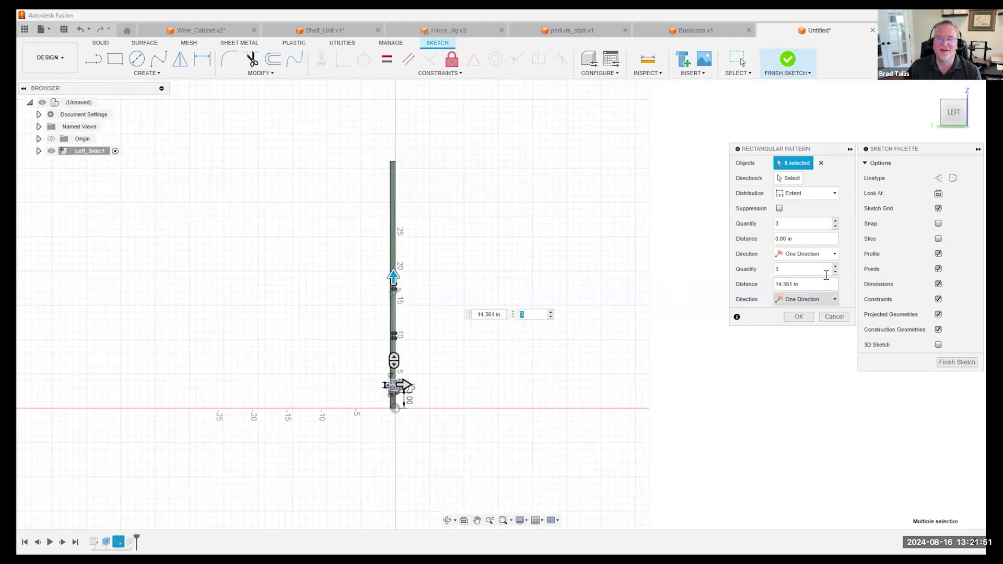
{"action": "left_click", "coordinate": [825, 193]}
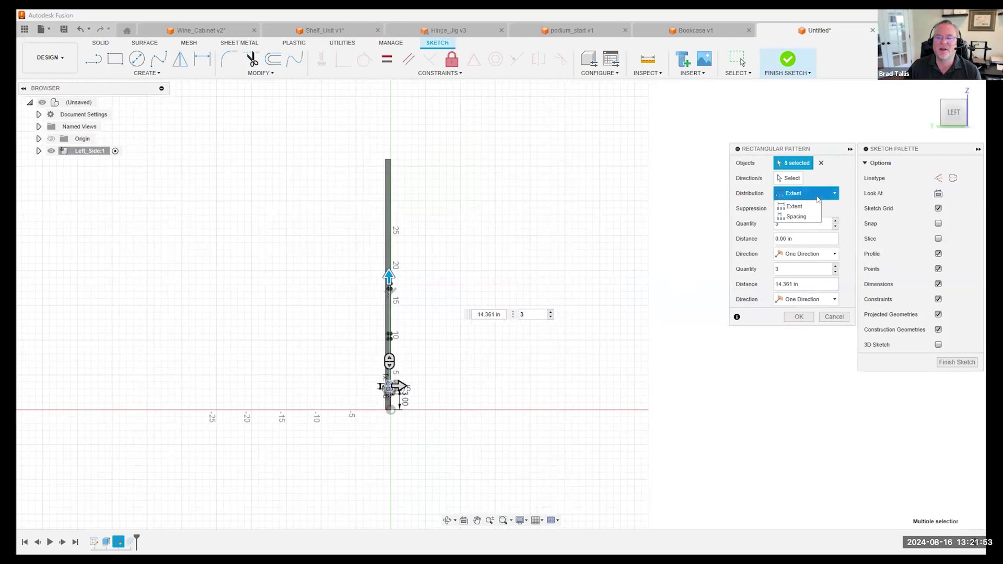
{"action": "left_click", "coordinate": [845, 213]}
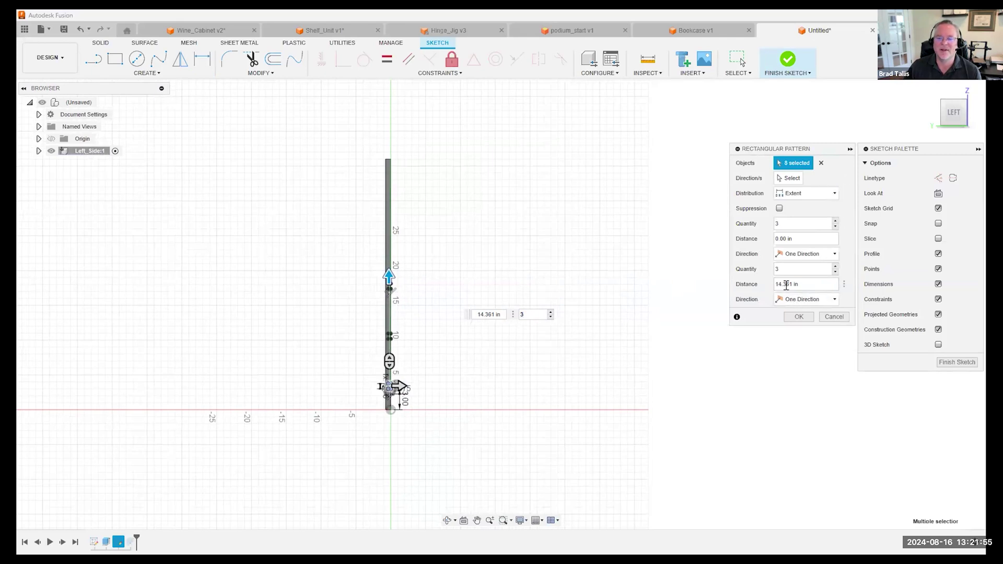
{"action": "triple_click", "coordinate": [797, 283]}
{"action": "type", "text": "he"}
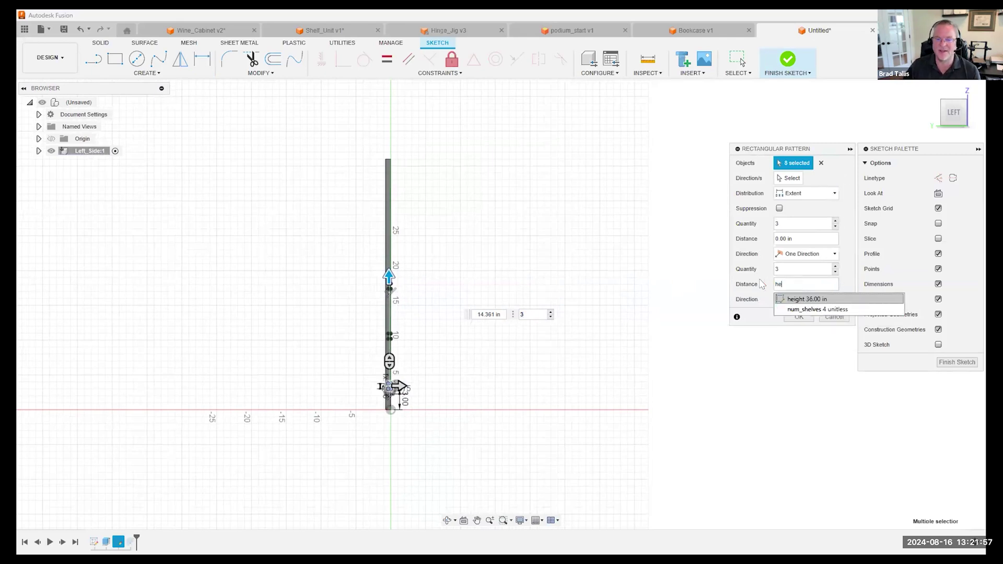
{"action": "left_click", "coordinate": [799, 299]}
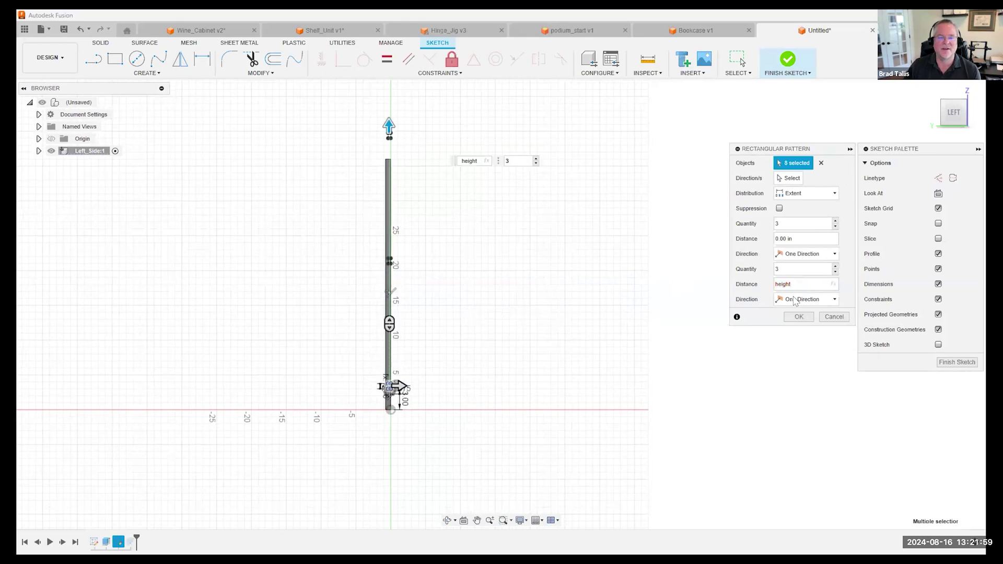
Step: Try the vertical pattern distance as height -3*2 with a quantity of 6, and cancel the pattern
{"action": "scroll", "coordinate": [544, 186], "scroll_direction": "up", "scroll_amount": 2}
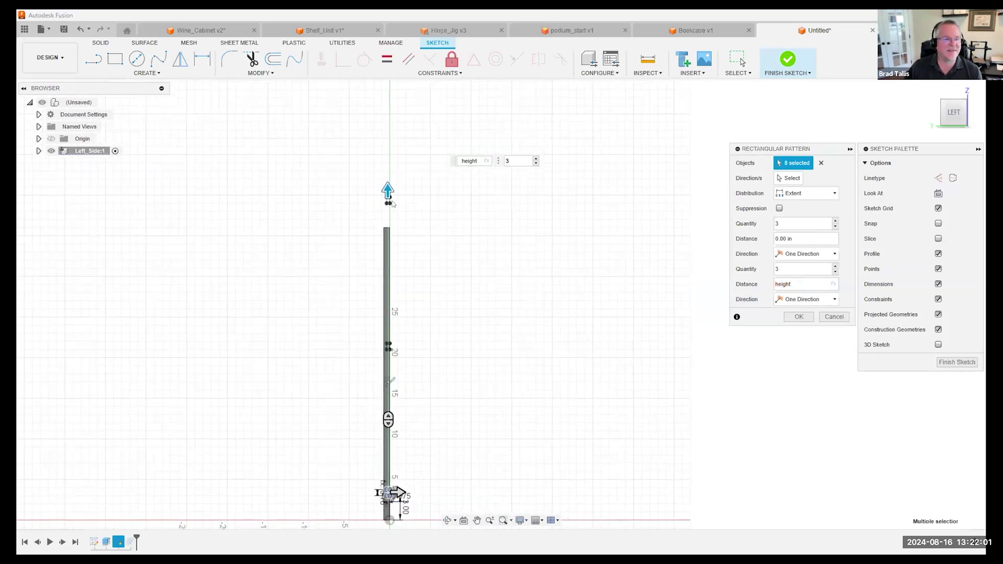
{"action": "middle_click_drag", "start_coordinate": [384, 207], "coordinate": [393, 178]}
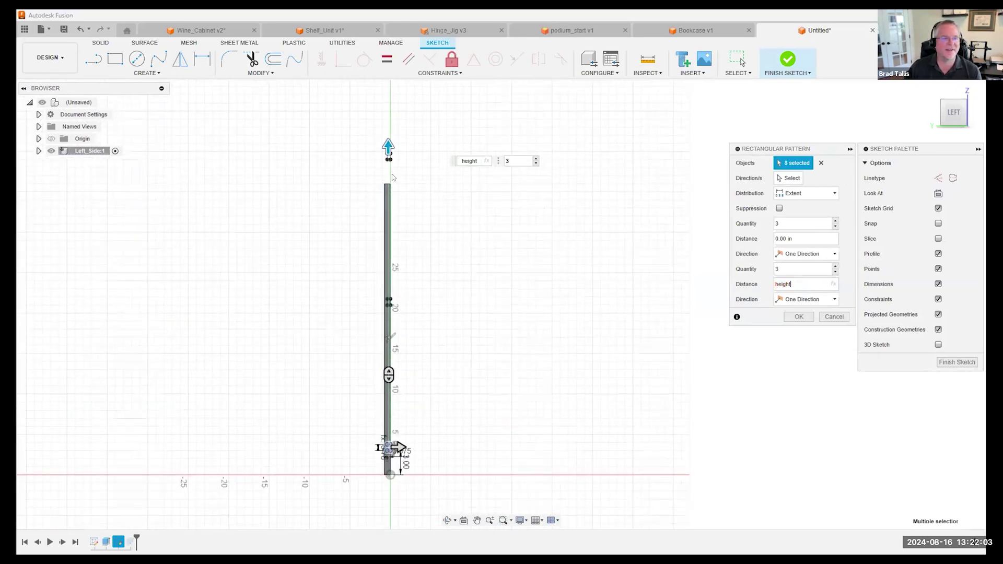
{"action": "scroll", "coordinate": [459, 422], "scroll_direction": "down", "scroll_amount": 1}
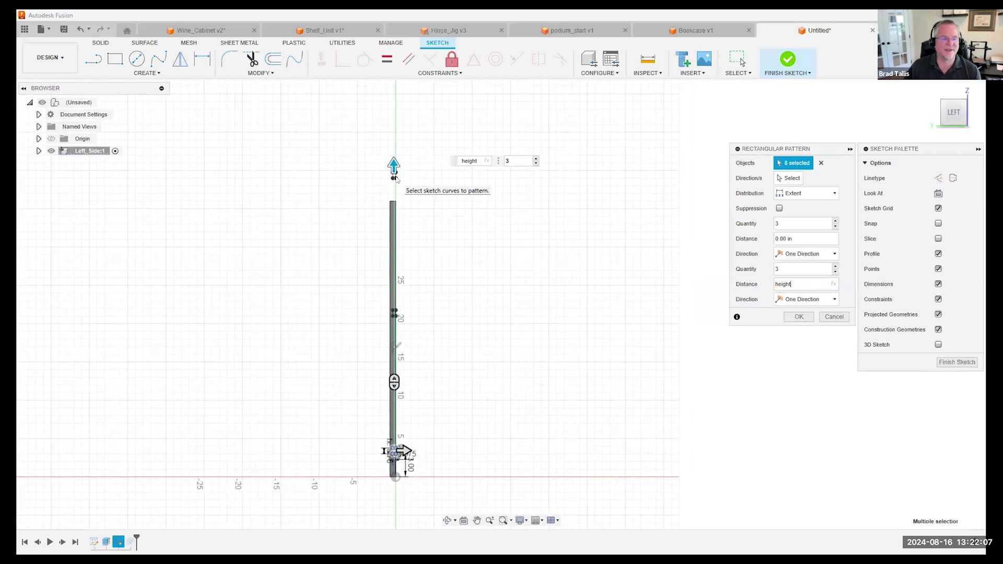
{"action": "left_click", "coordinate": [803, 284]}
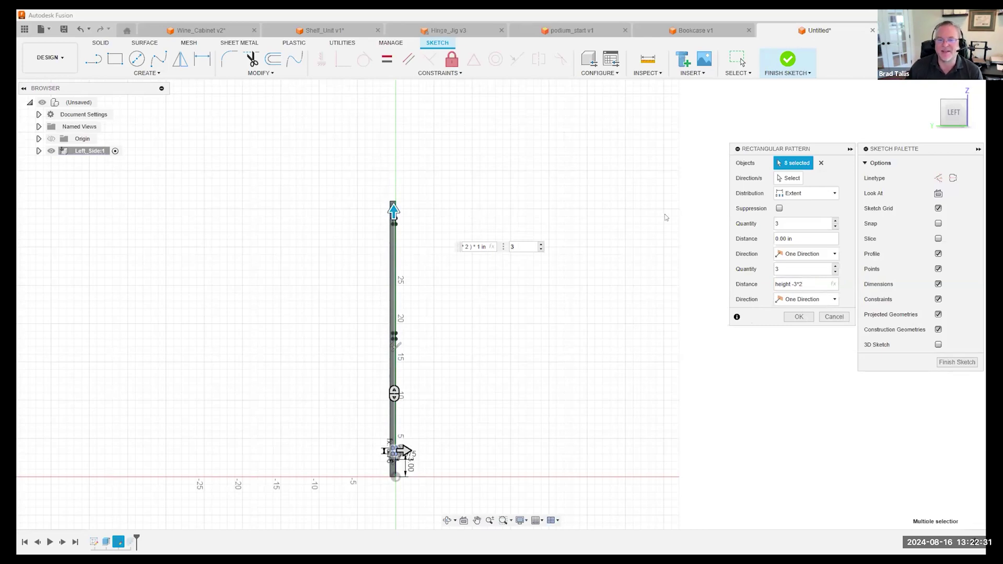
{"action": "left_click", "coordinate": [834, 266]}
{"action": "left_click", "coordinate": [834, 266]}
{"action": "left_click", "coordinate": [834, 266]}
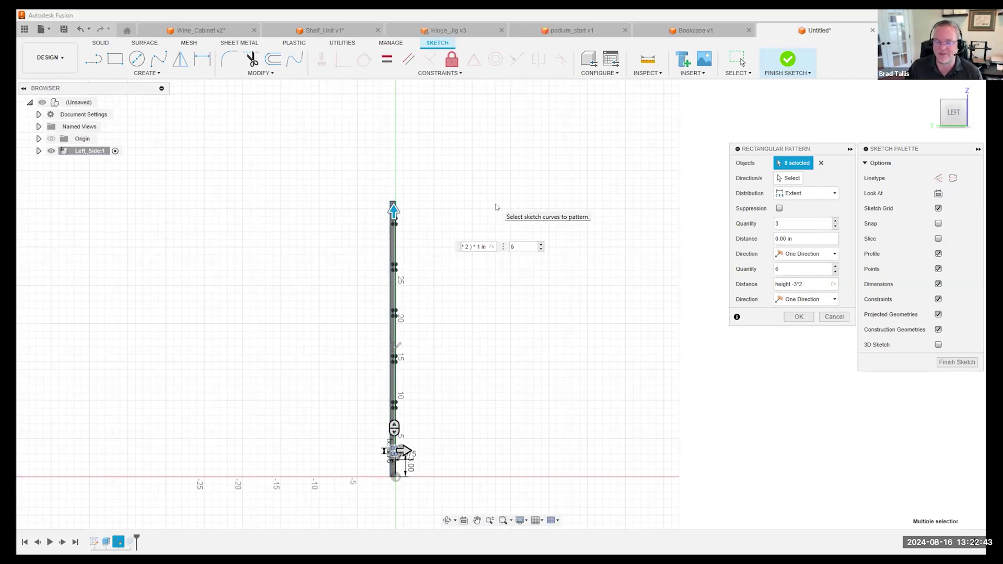
{"action": "left_click", "coordinate": [825, 318]}
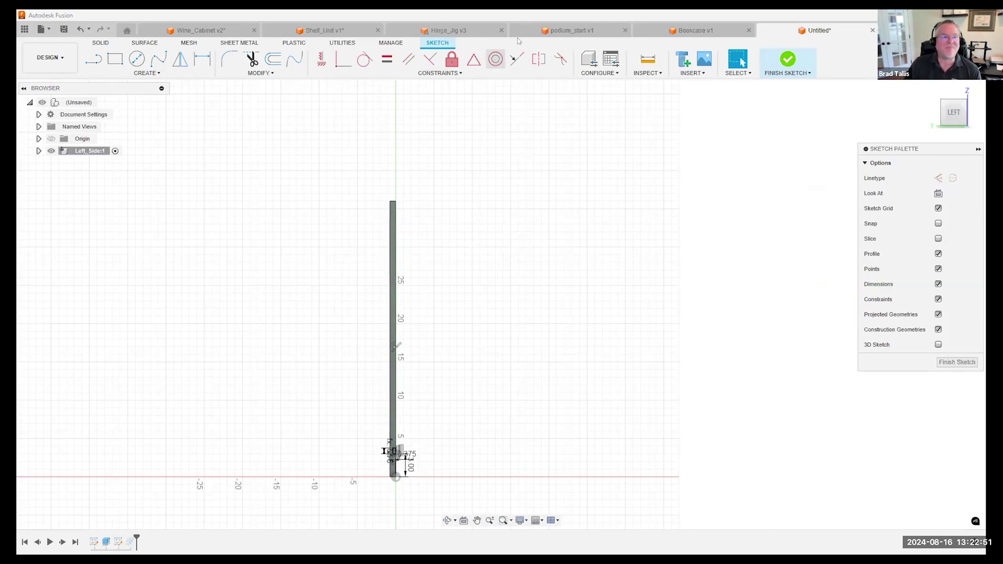
Step: Switch to the Shelf_Unit design and compare the shelf unit in Configuration 1, Configuration 2 and Configuration 3
{"action": "left_click", "coordinate": [355, 33]}
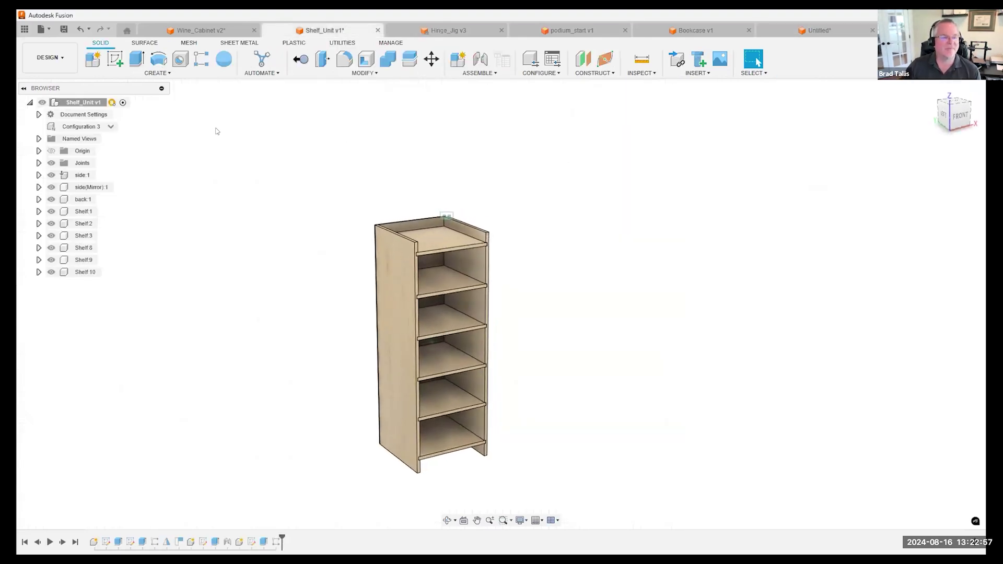
{"action": "left_click", "coordinate": [111, 128]}
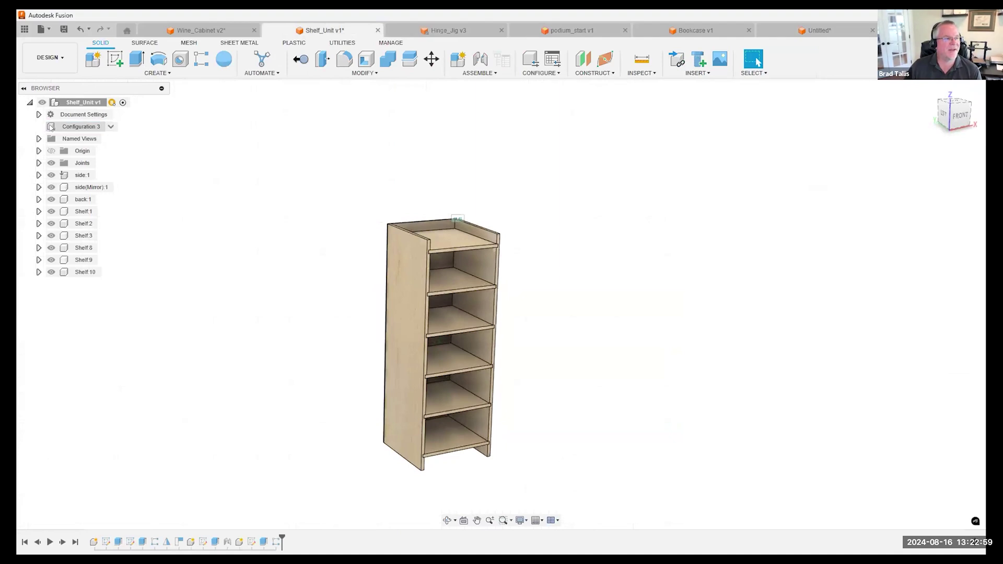
{"action": "left_click", "coordinate": [110, 127]}
{"action": "left_click", "coordinate": [99, 149]}
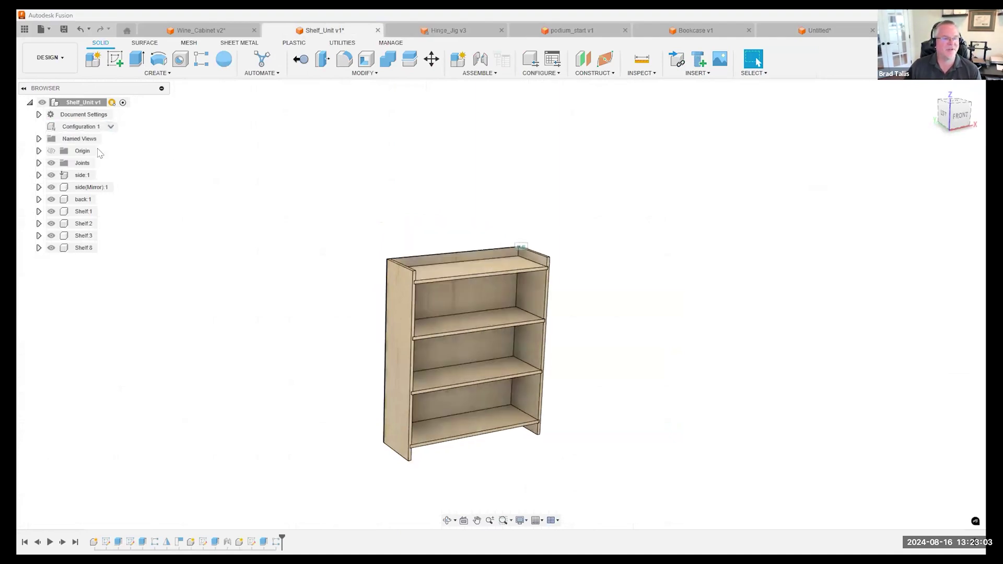
{"action": "left_click", "coordinate": [110, 127]}
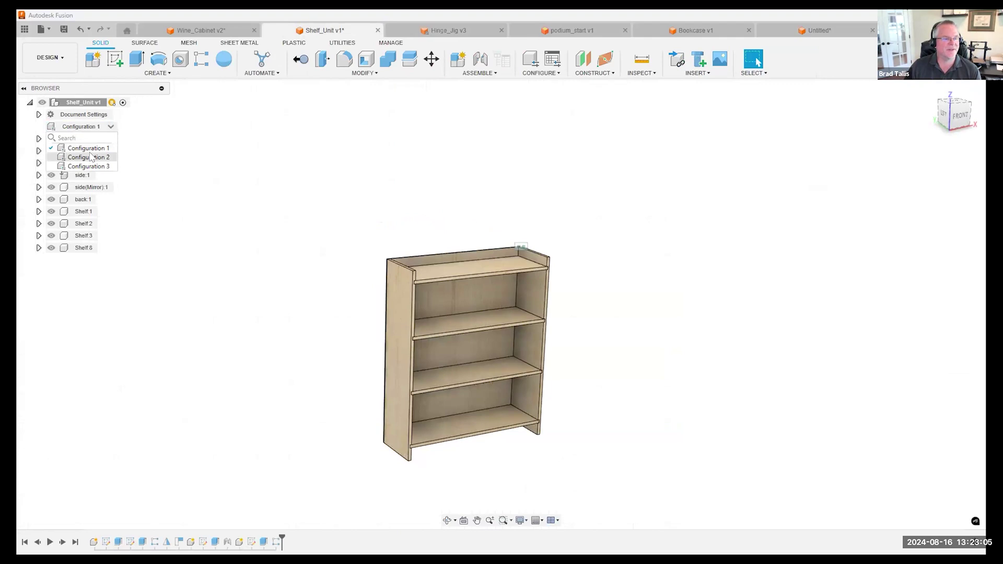
{"action": "left_click", "coordinate": [91, 157]}
{"action": "left_click", "coordinate": [110, 127]}
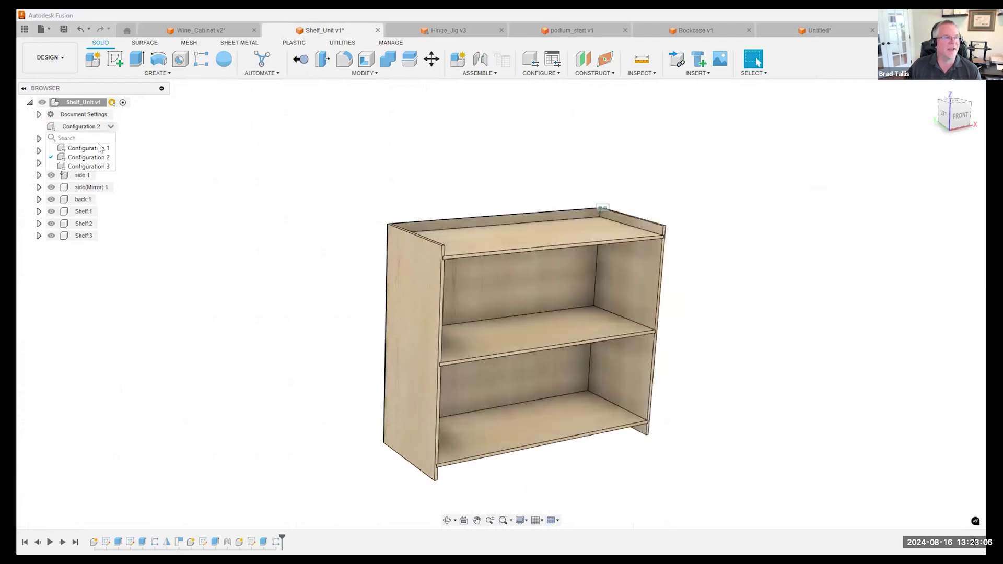
{"action": "left_click", "coordinate": [97, 166]}
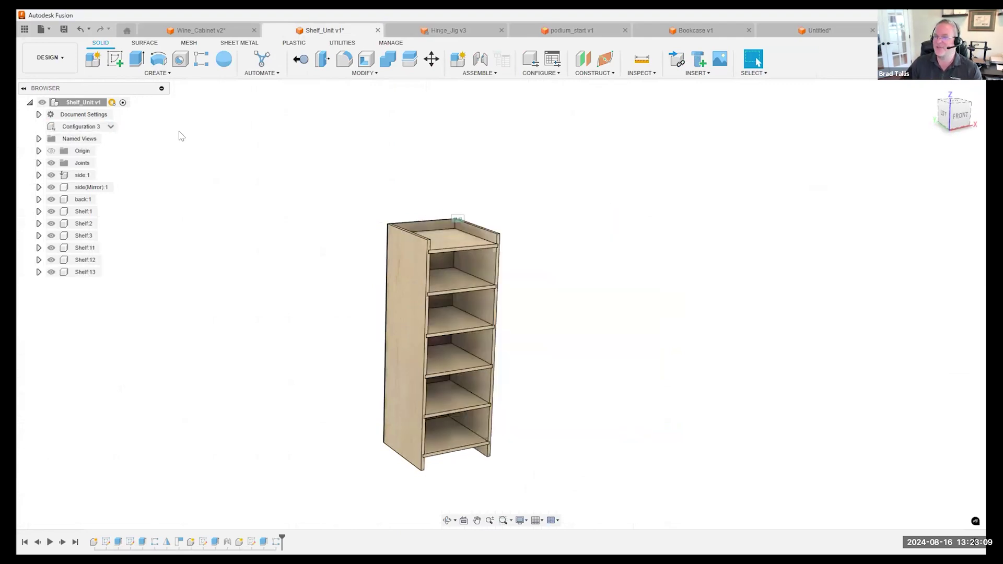
Step: Open the configuration table and rename Configuration 1 as "wide"
{"action": "left_click", "coordinate": [552, 59]}
{"action": "left_click", "coordinate": [684, 205]}
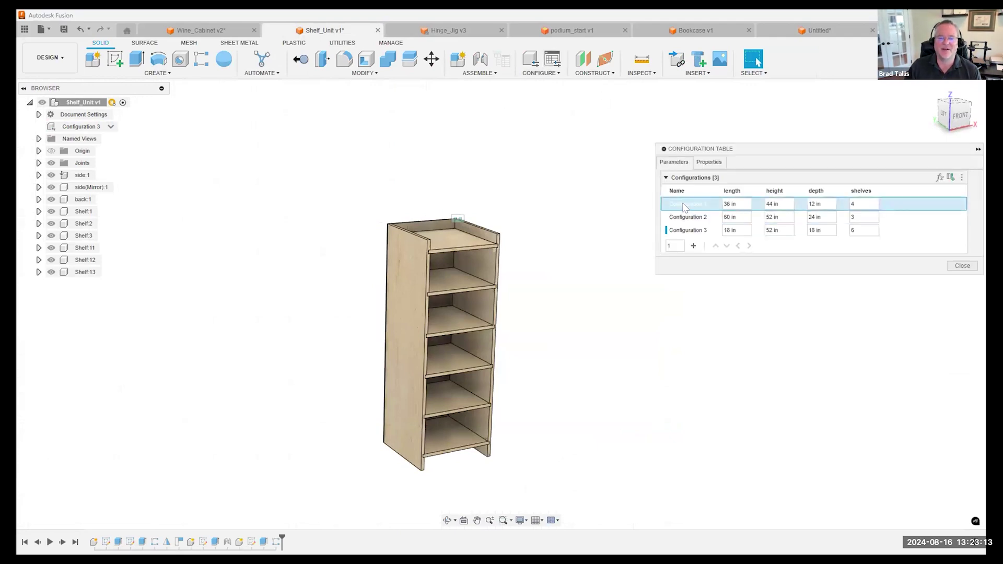
{"action": "right_click", "coordinate": [685, 205]}
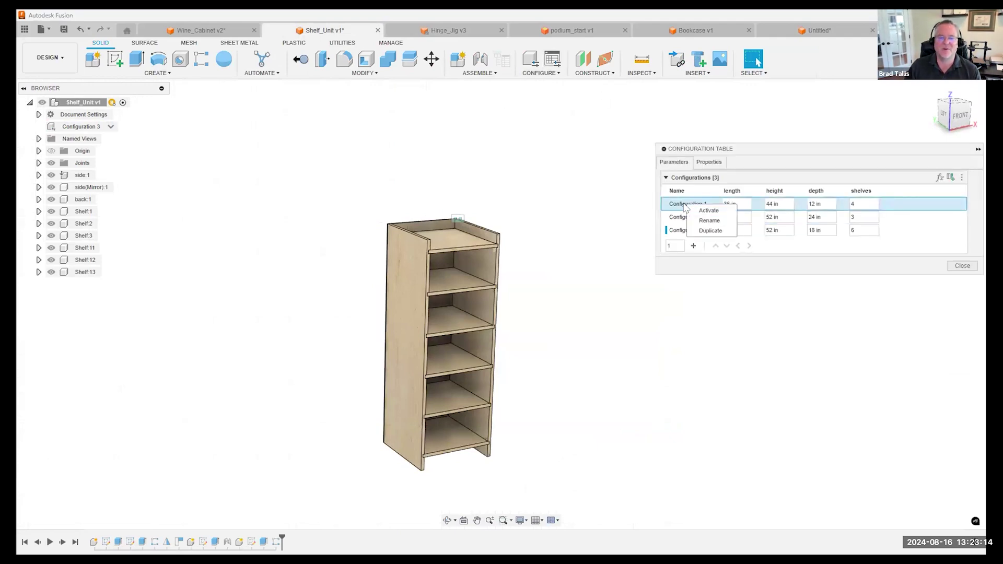
{"action": "left_click", "coordinate": [703, 222]}
{"action": "type", "text": "wide"}
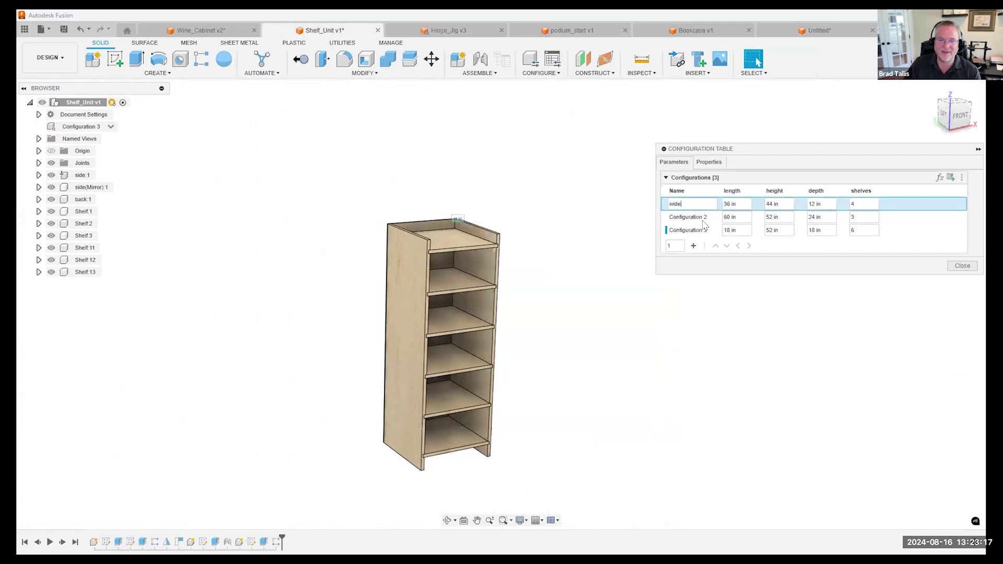
Step: Rename Configuration 3 as "6 sh" in the configuration table
{"action": "left_click", "coordinate": [690, 232]}
{"action": "right_click", "coordinate": [691, 233]}
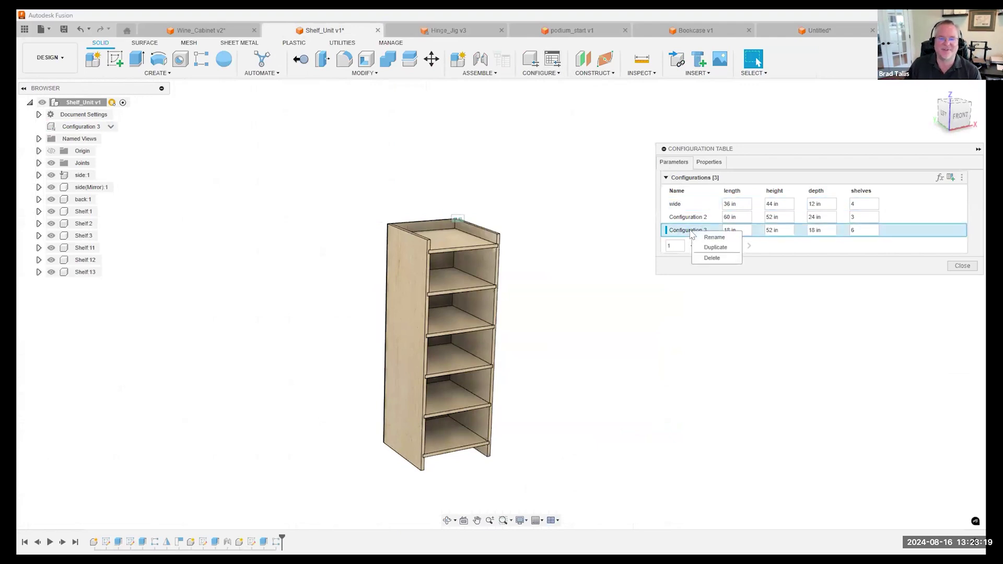
{"action": "left_click", "coordinate": [700, 238]}
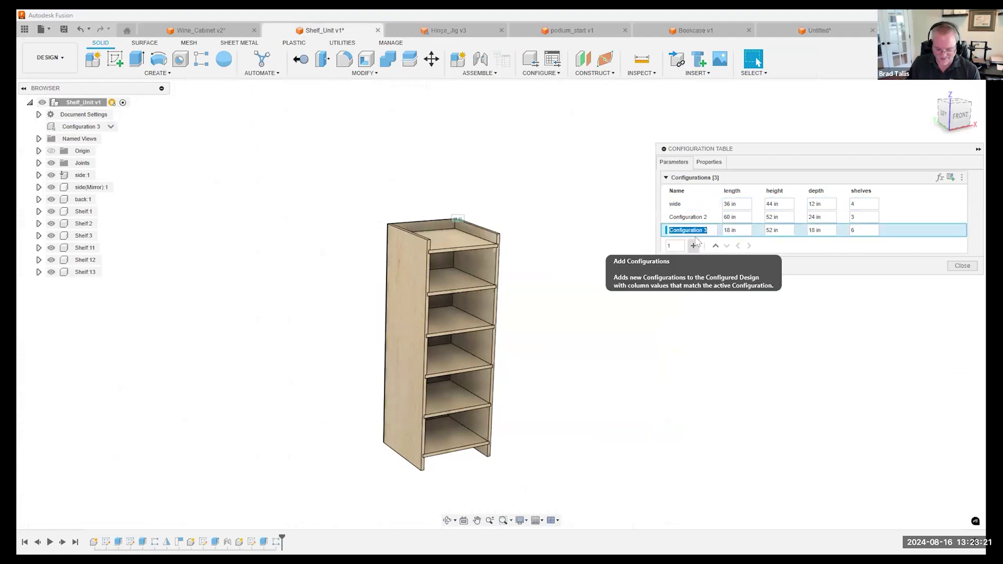
{"action": "type", "text": "6 sh"}
{"action": "key", "text": "Return"}
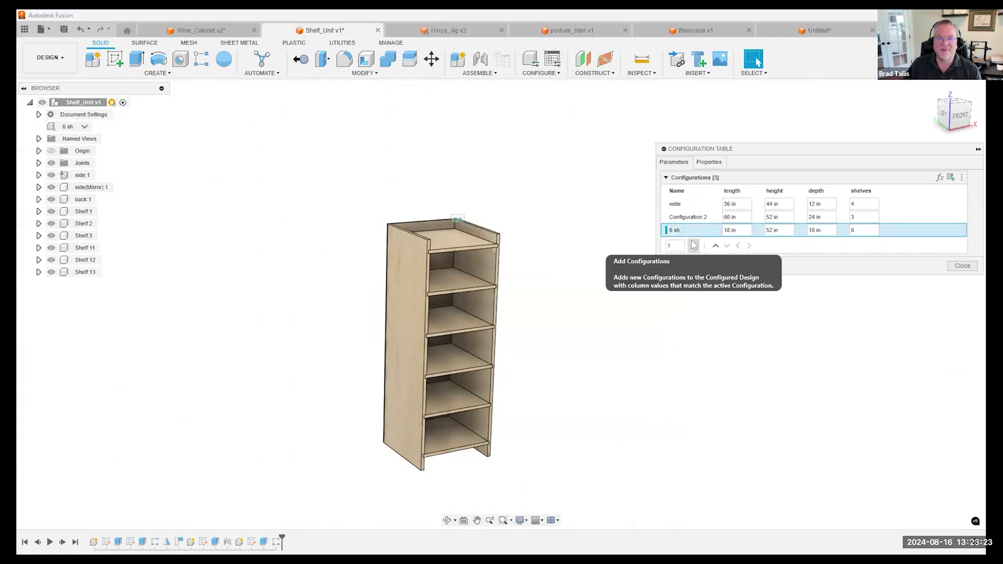
Step: Activate the "wide" configuration and add Appearance as a configurable aspect of the whole Shelf_Unit component
{"action": "left_click", "coordinate": [668, 206]}
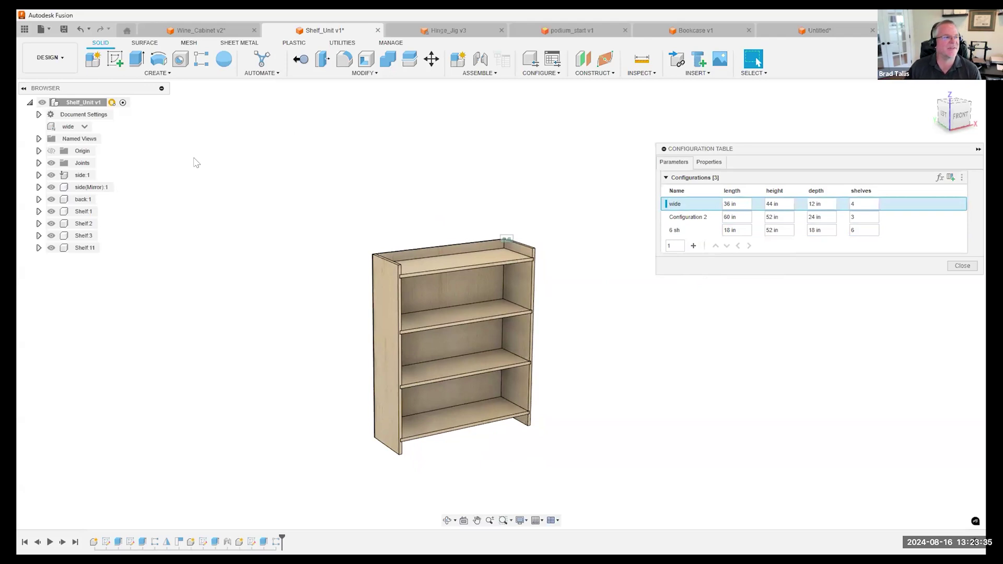
{"action": "right_click", "coordinate": [84, 103]}
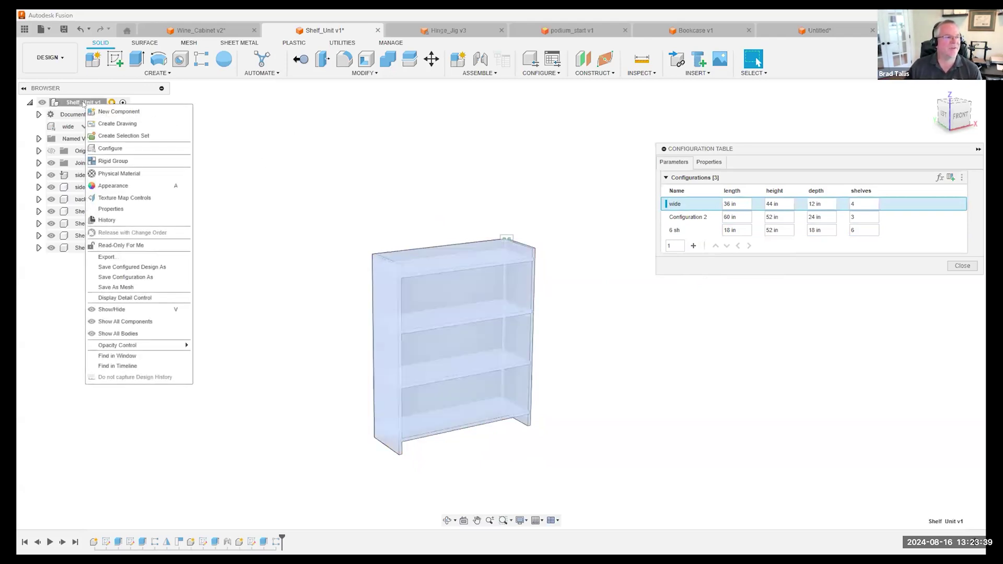
{"action": "left_click", "coordinate": [127, 151]}
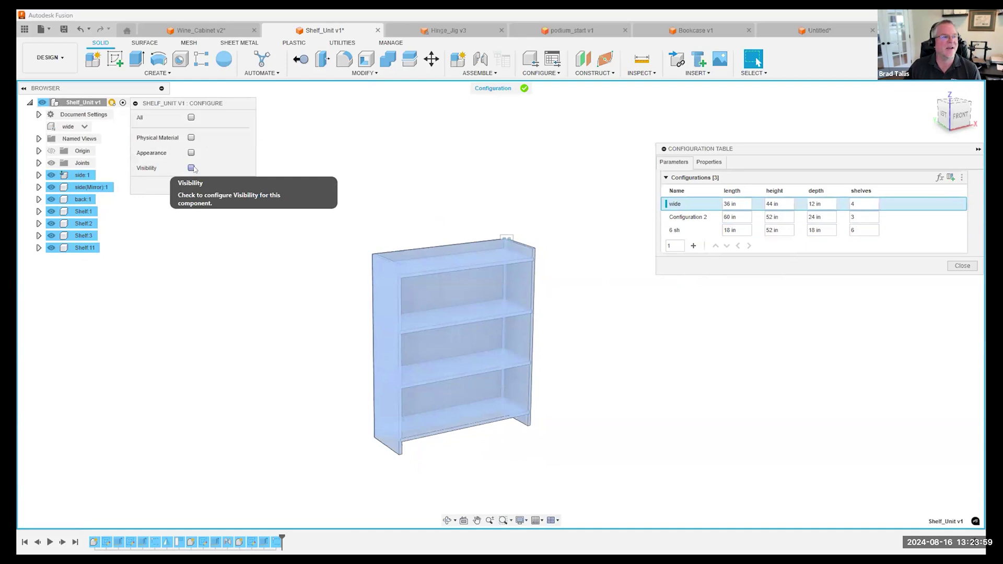
{"action": "left_click", "coordinate": [191, 153]}
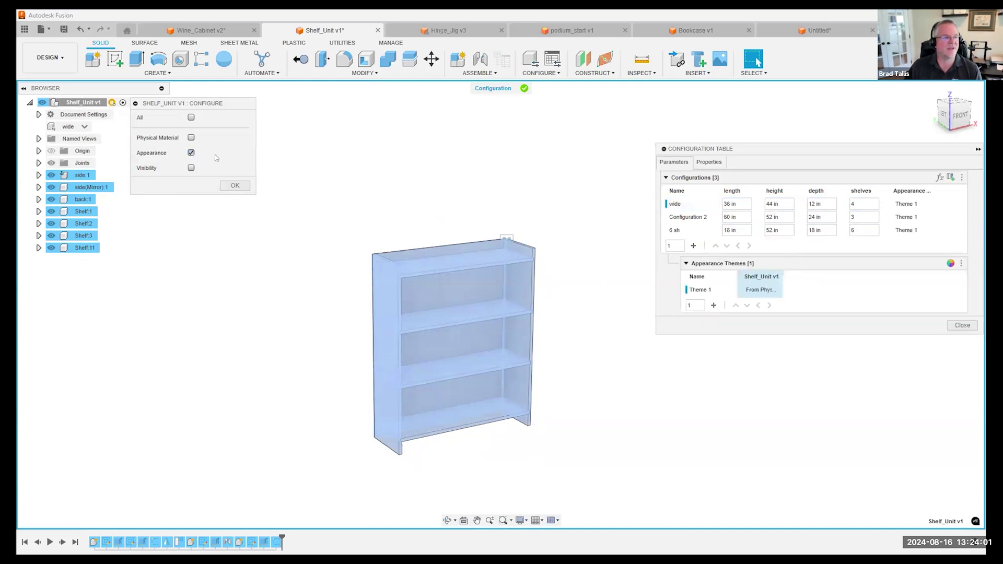
{"action": "left_click", "coordinate": [235, 185]}
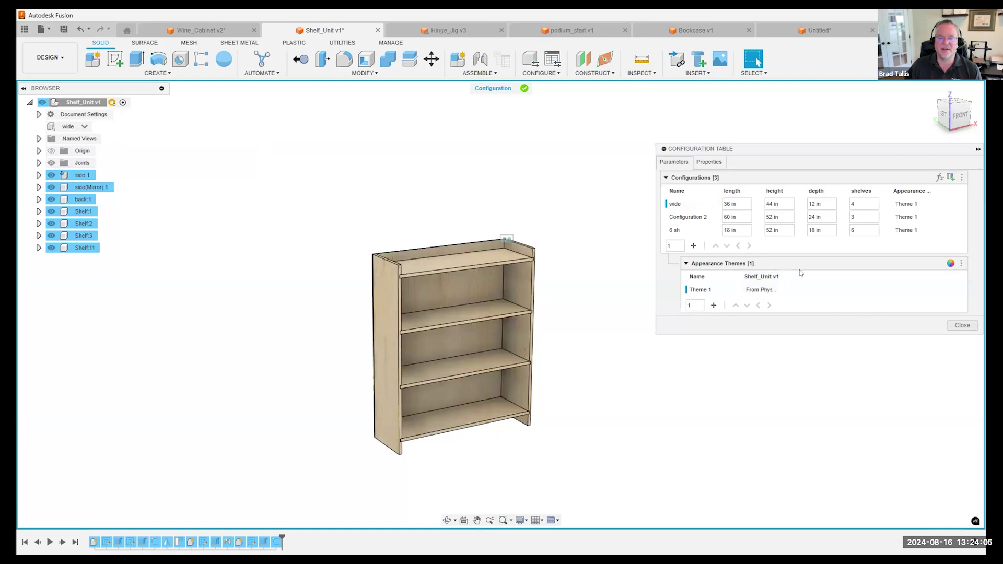
Step: Add a second appearance theme and bring the 3D Cherry - Figured - Glossy and 3D Oak - Glossy appearances into the design
{"action": "left_click", "coordinate": [713, 305]}
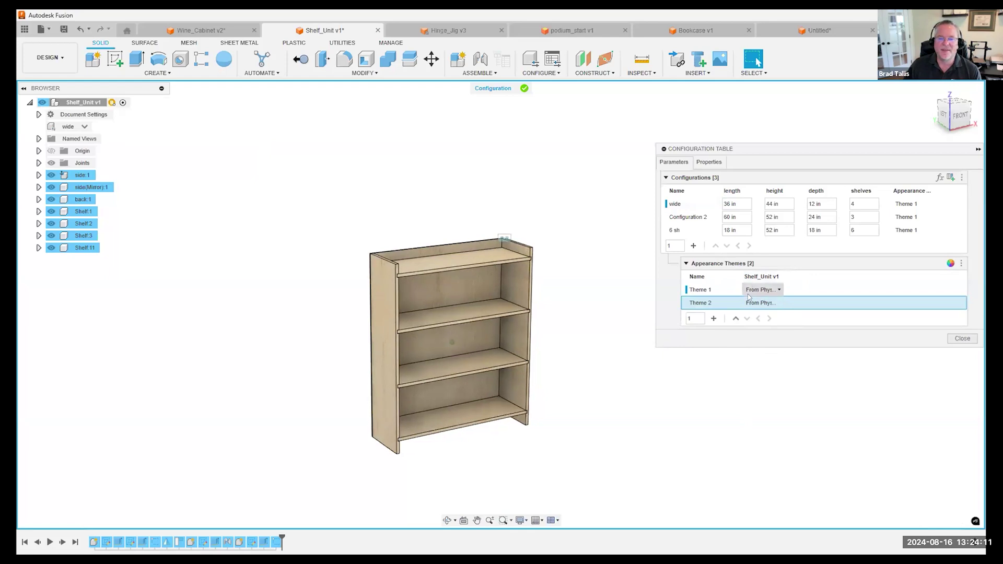
{"action": "left_click", "coordinate": [949, 264]}
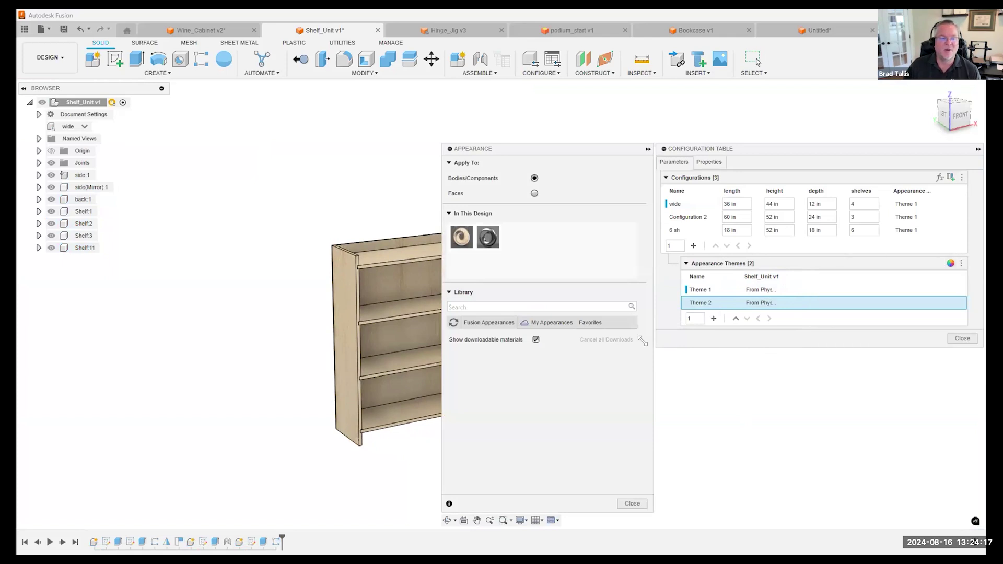
{"action": "left_click", "coordinate": [489, 320]}
{"action": "scroll", "coordinate": [506, 433], "scroll_direction": "down", "scroll_amount": 5}
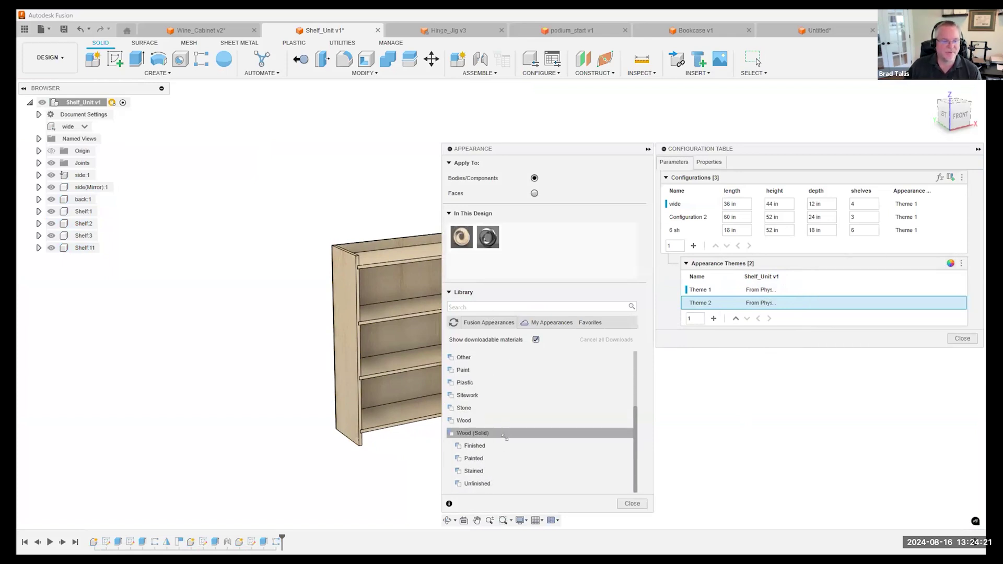
{"action": "left_click", "coordinate": [494, 446]}
{"action": "scroll", "coordinate": [533, 412], "scroll_direction": "down", "scroll_amount": 3}
{"action": "scroll", "coordinate": [545, 401], "scroll_direction": "down", "scroll_amount": 1}
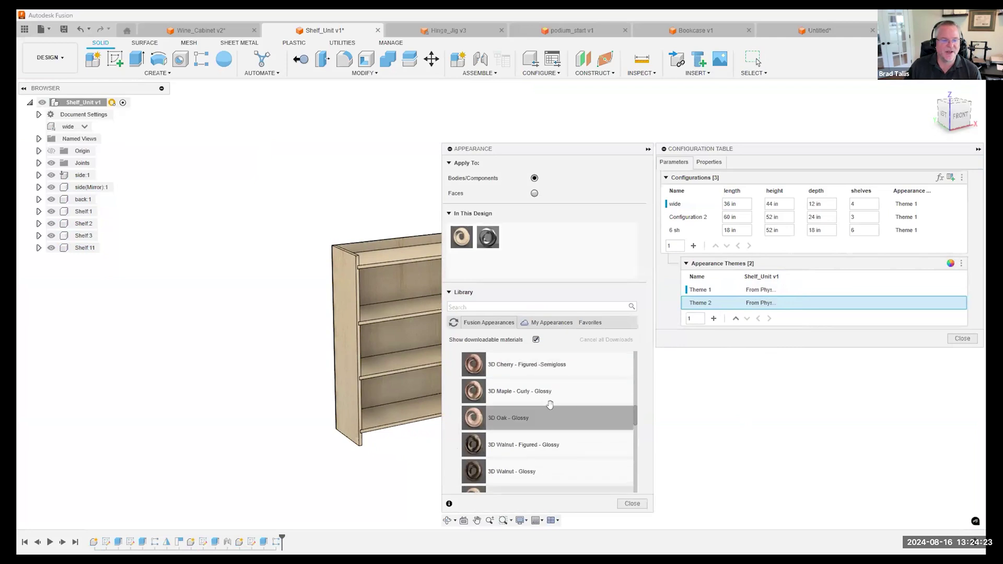
{"action": "scroll", "coordinate": [572, 395], "scroll_direction": "up", "scroll_amount": 1}
{"action": "left_click_drag", "start_coordinate": [533, 385], "coordinate": [571, 248]}
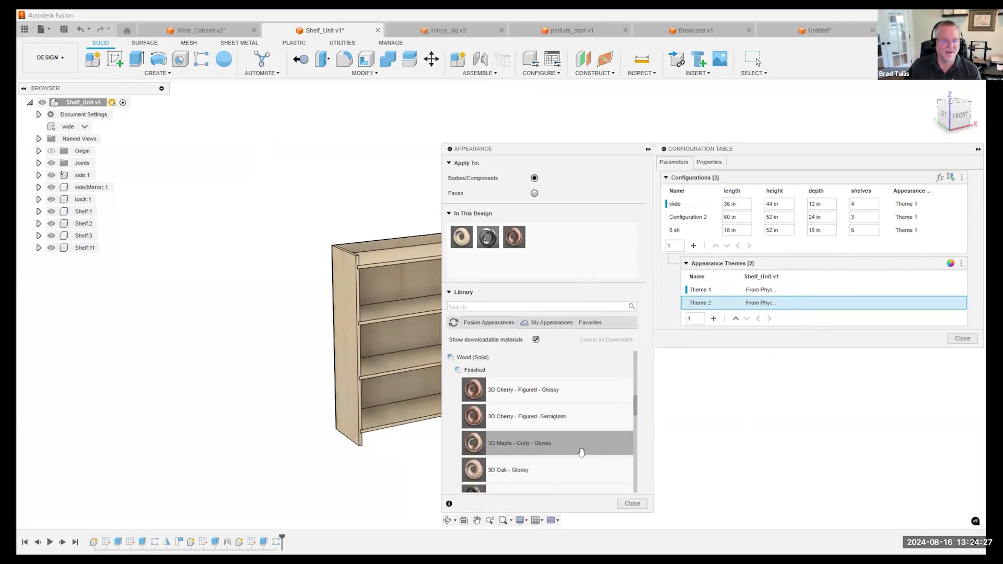
{"action": "left_click_drag", "start_coordinate": [558, 467], "coordinate": [594, 251]}
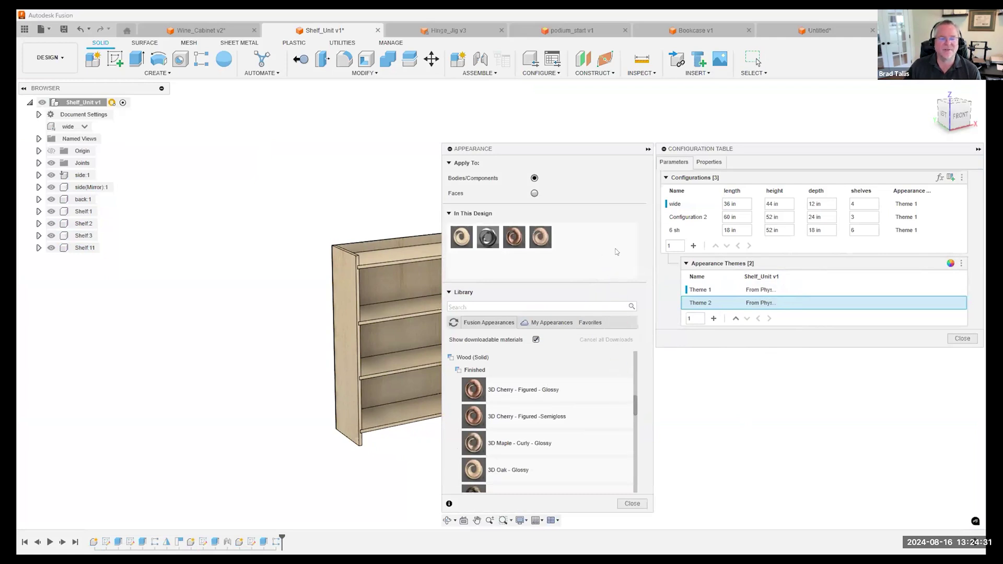
{"action": "left_click", "coordinate": [631, 503]}
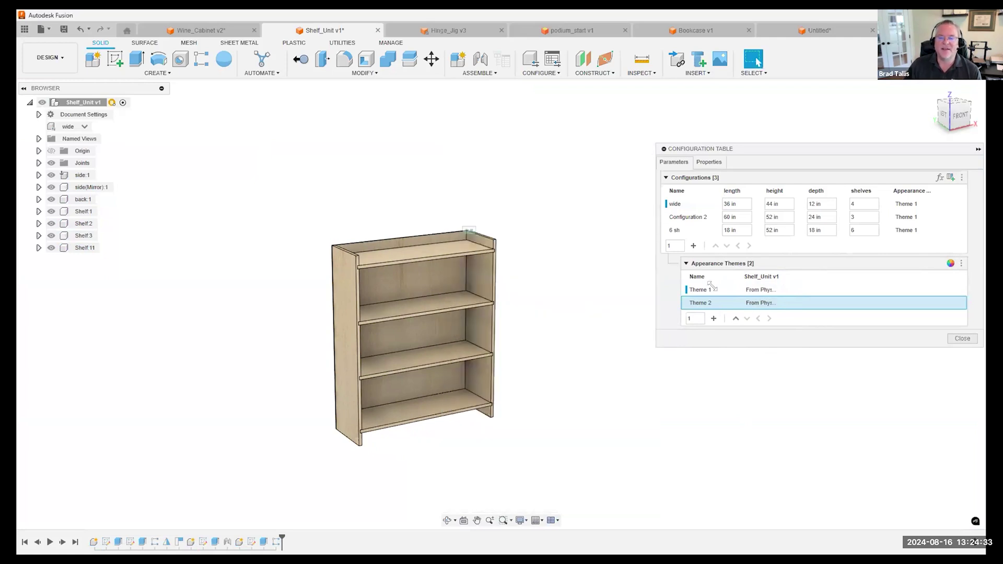
Step: Assign 3D Oak - Glossy to Theme 1 and 3D Cherry - Figured - Glossy to Theme 2 for the Shelf_Unit component
{"action": "left_click", "coordinate": [773, 289]}
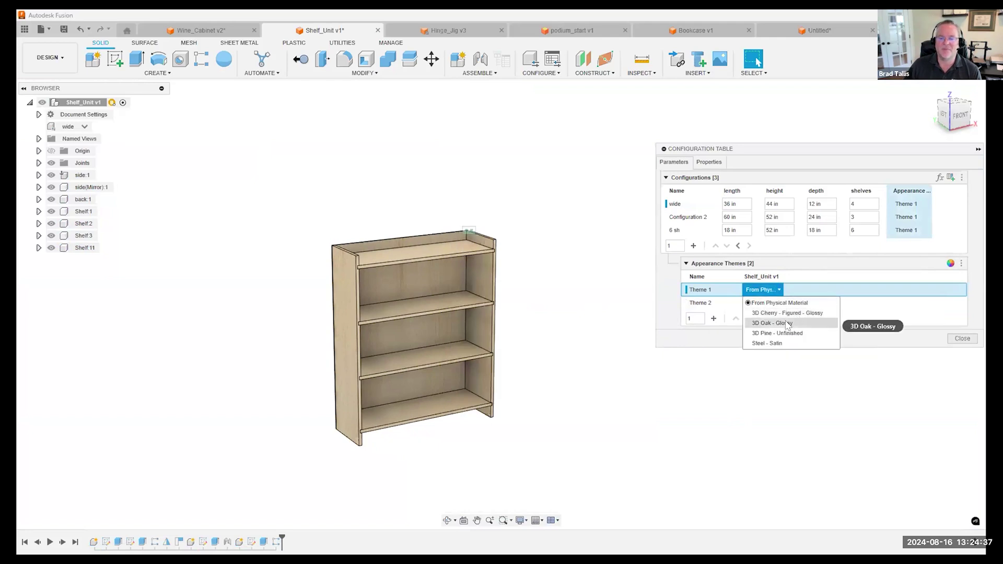
{"action": "left_click", "coordinate": [792, 323]}
{"action": "left_click", "coordinate": [777, 304]}
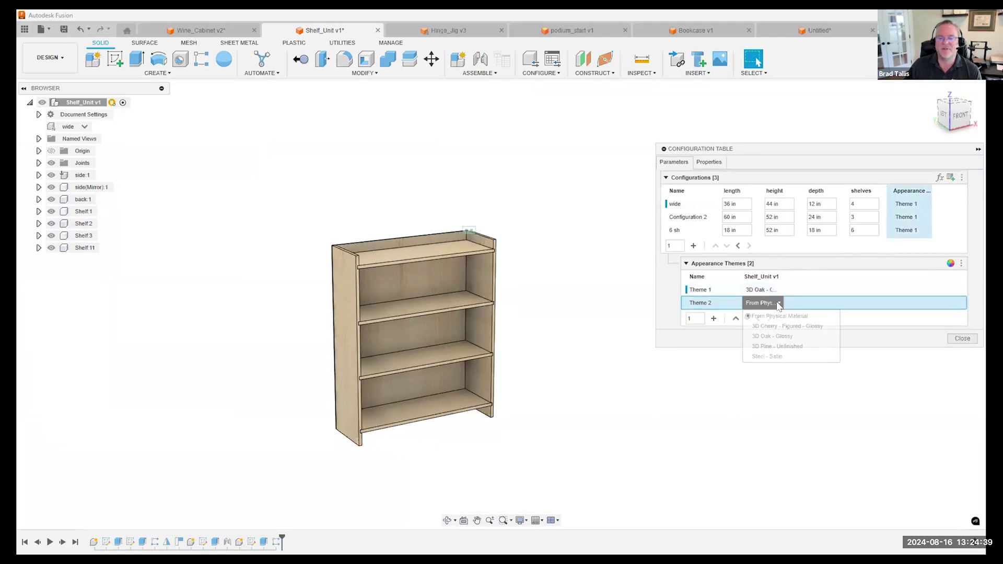
{"action": "left_click", "coordinate": [781, 326]}
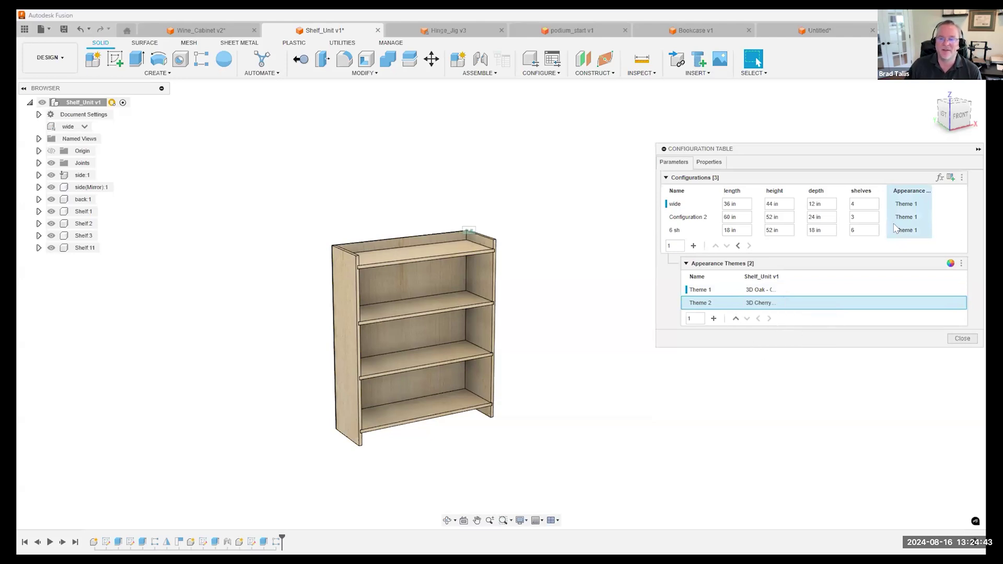
Step: Keep Theme 1 for the "wide" configuration, assign Theme 2 to "6 sh", and close the configuration table
{"action": "left_click", "coordinate": [927, 206]}
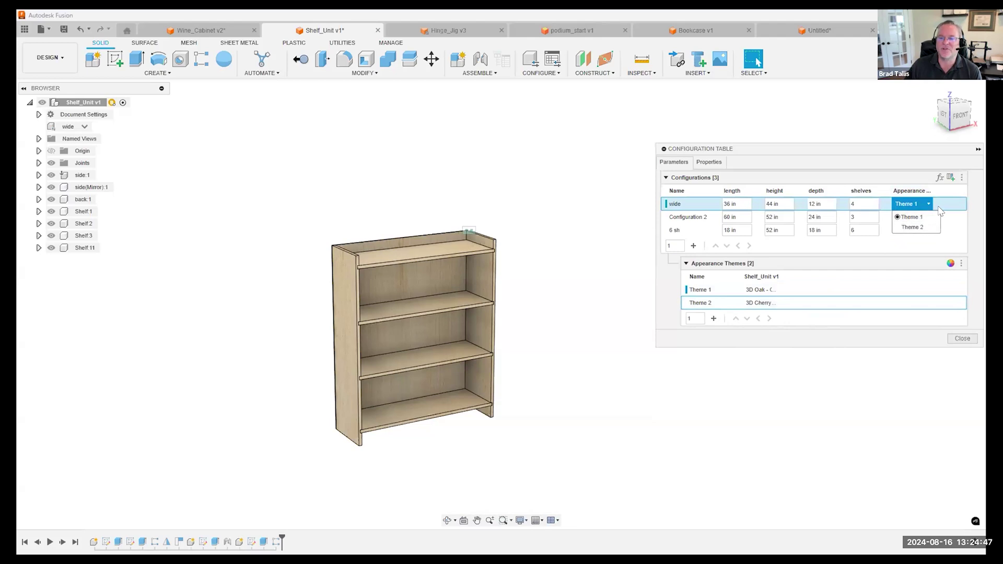
{"action": "left_click", "coordinate": [934, 217]}
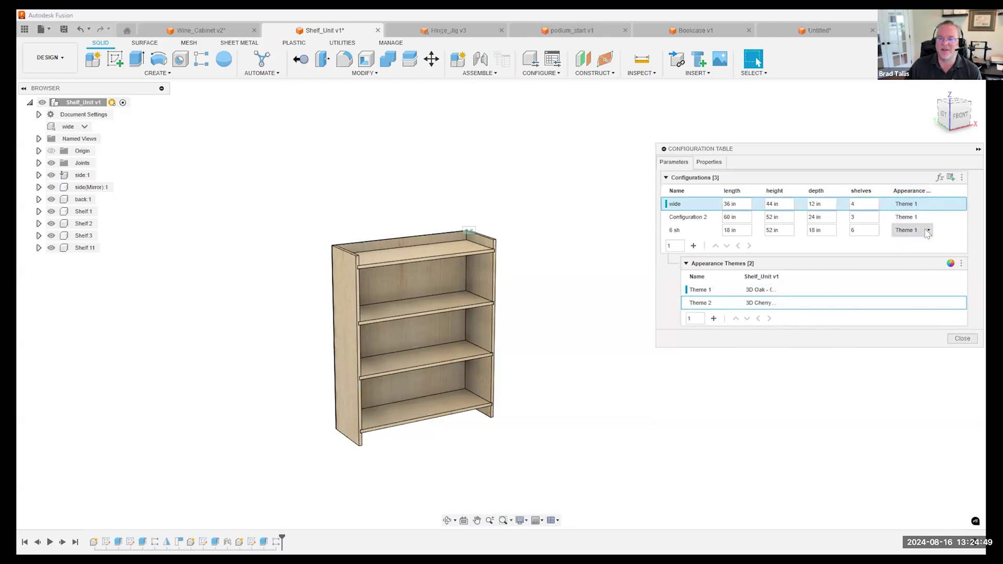
{"action": "left_click", "coordinate": [921, 232]}
{"action": "left_click", "coordinate": [920, 255]}
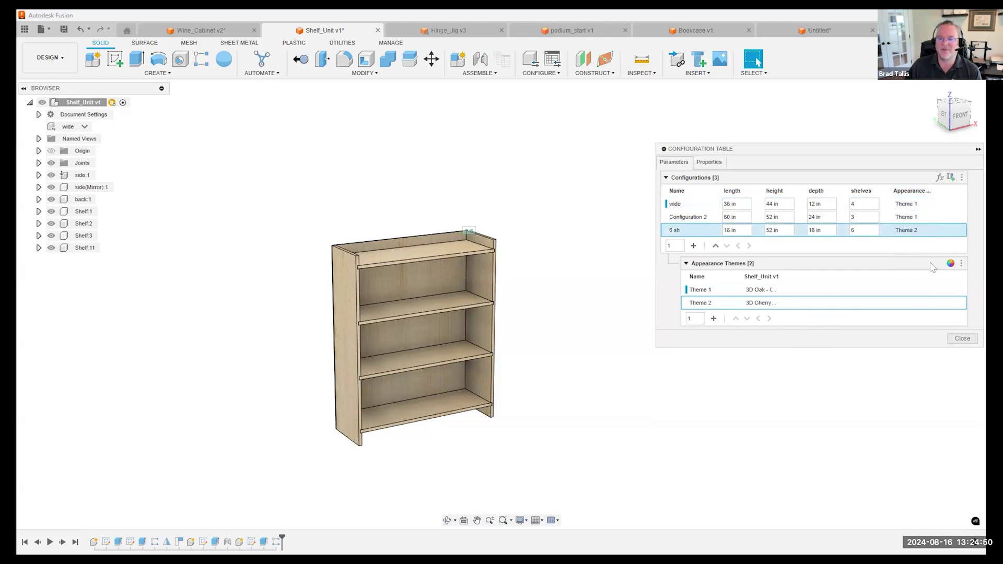
{"action": "left_click", "coordinate": [960, 339]}
Step: Activate the "6 sh", Configuration 2 and "wide" configurations in turn to check their appearances
{"action": "left_click", "coordinate": [84, 126]}
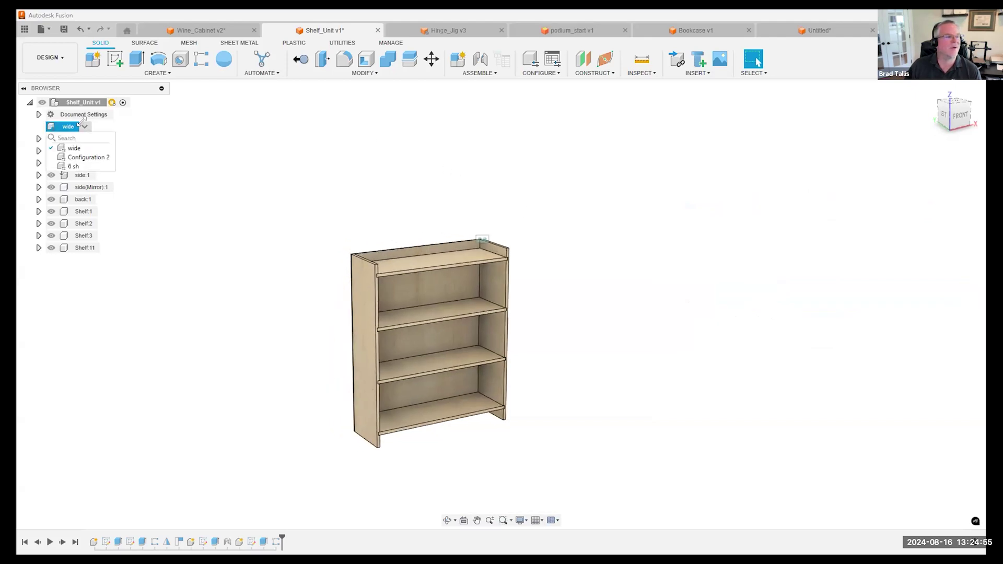
{"action": "left_click", "coordinate": [86, 166]}
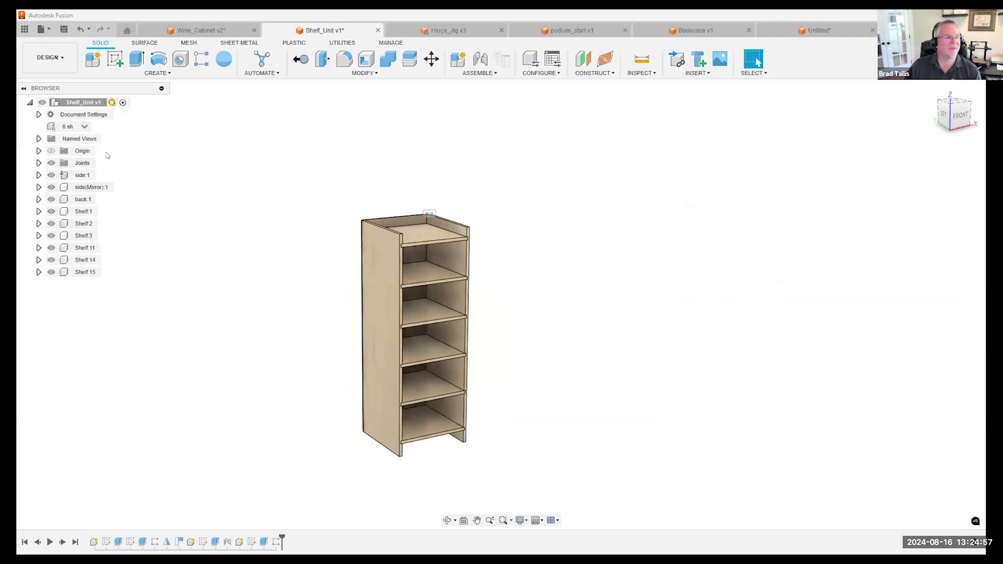
{"action": "left_click", "coordinate": [73, 126]}
{"action": "left_click", "coordinate": [82, 159]}
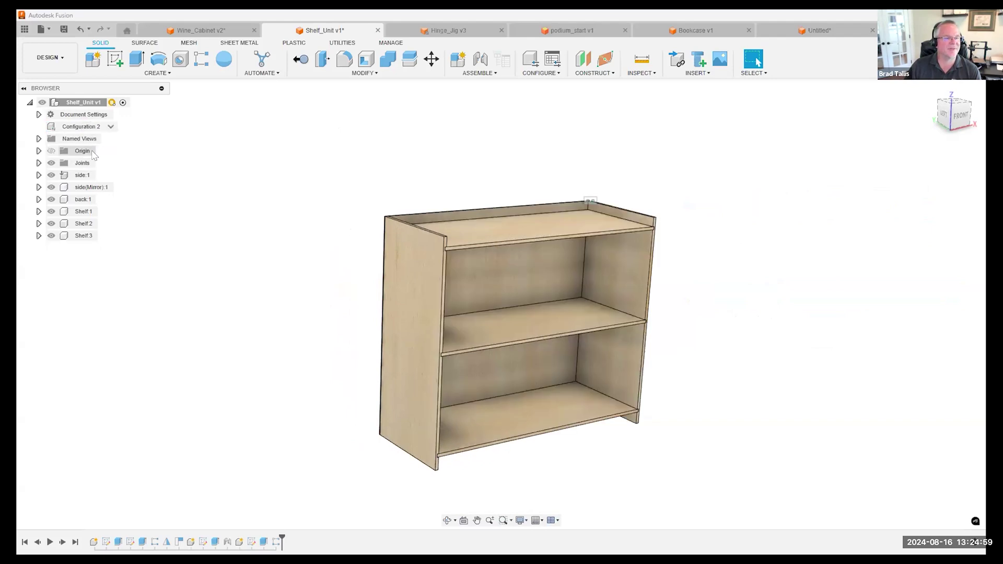
{"action": "left_click", "coordinate": [107, 127]}
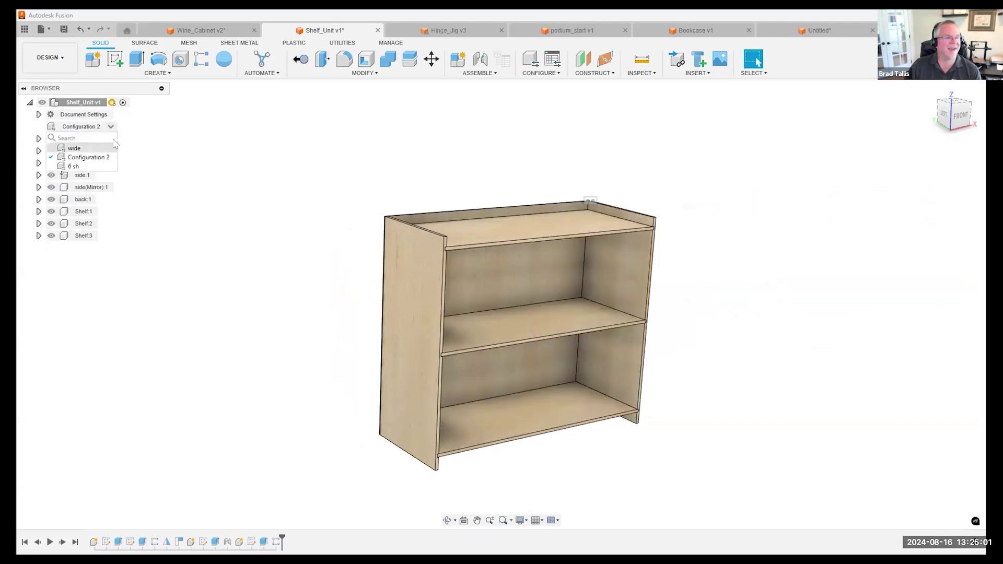
{"action": "left_click", "coordinate": [93, 148]}
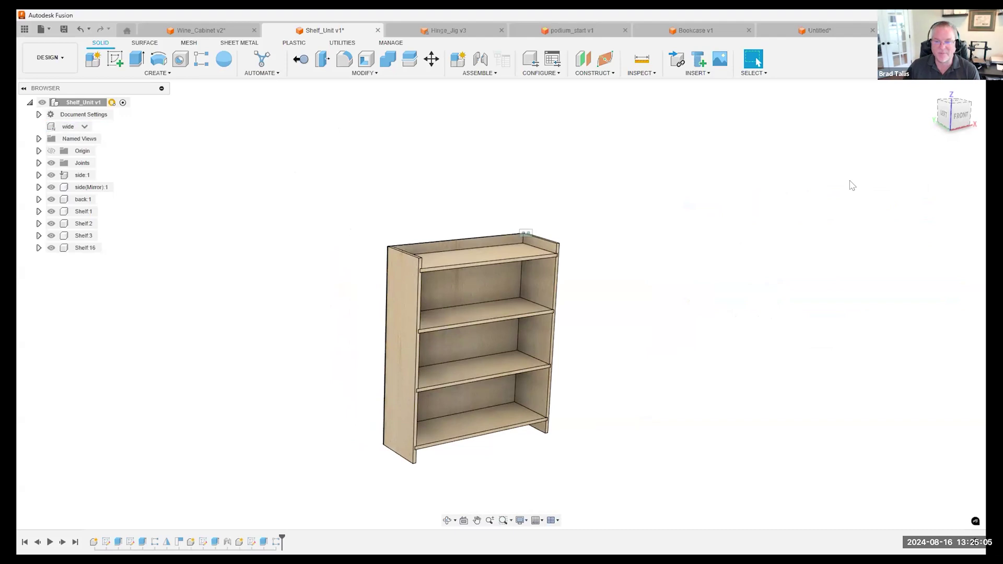
Step: Apply the 3D Cherry - Figured - Glossy appearance to the whole Shelf_Unit component, removing the appearances applied to its bodies
{"action": "key", "text": "a"}
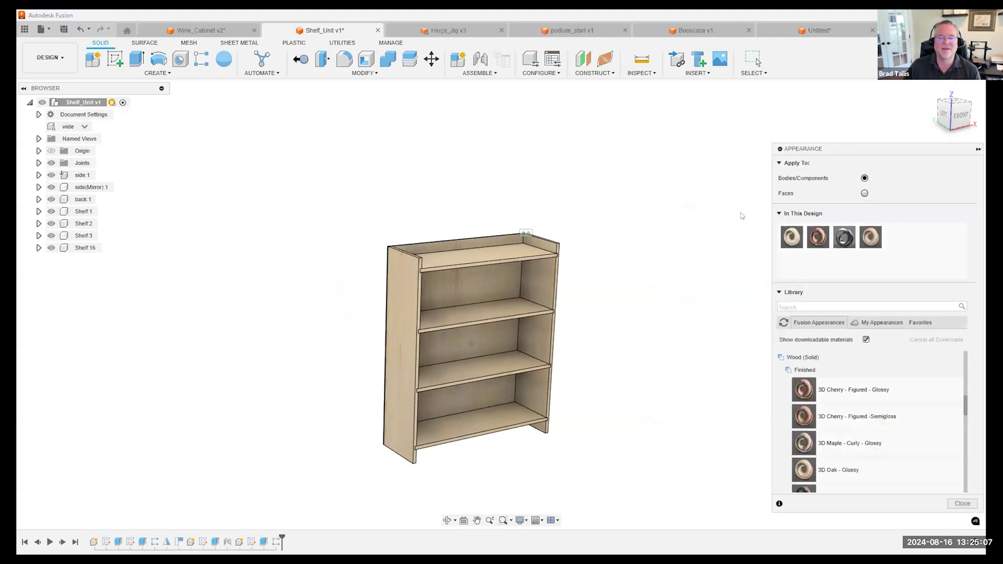
{"action": "left_click_drag", "start_coordinate": [814, 235], "coordinate": [82, 104]}
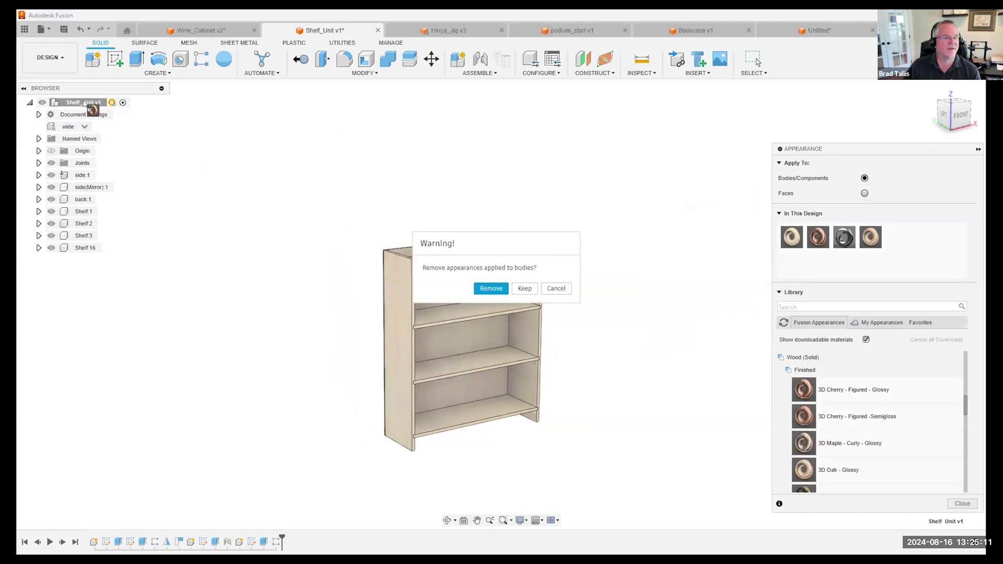
{"action": "left_click", "coordinate": [489, 286]}
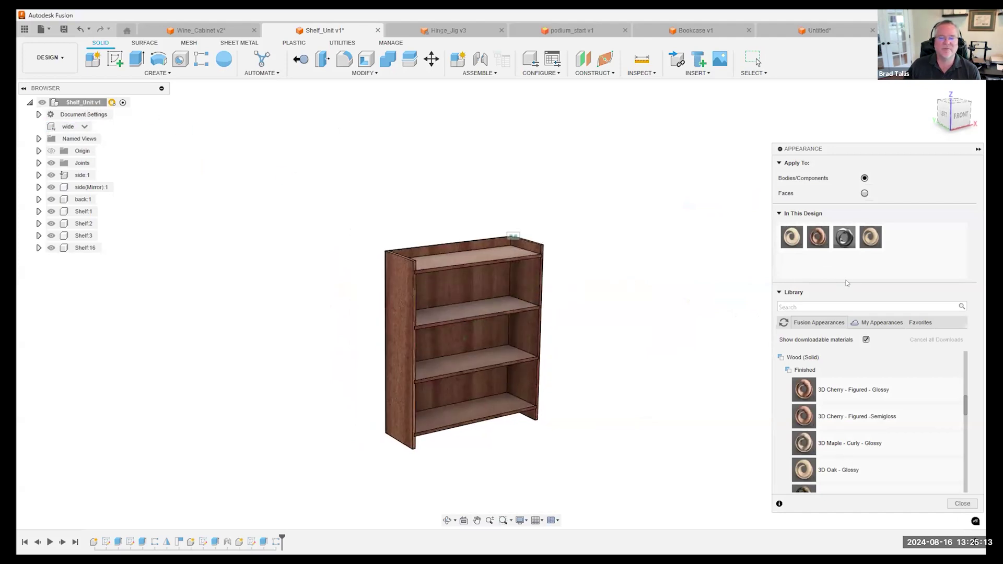
{"action": "left_click", "coordinate": [962, 503]}
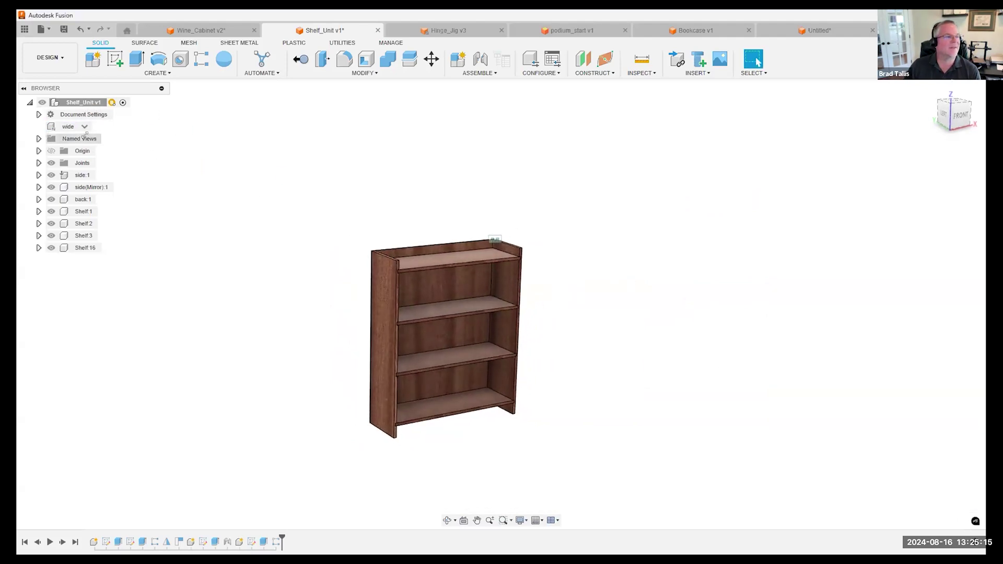
Step: Activate Configuration 2 and the "6 sh" configuration to check the shelf unit's appearance in each
{"action": "left_click", "coordinate": [71, 127]}
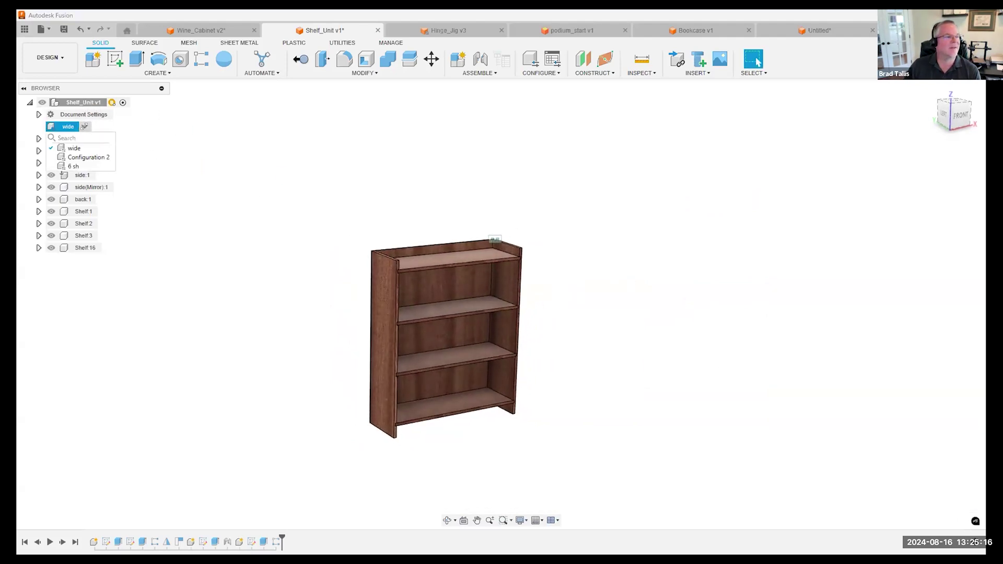
{"action": "left_click", "coordinate": [87, 157]}
{"action": "left_click", "coordinate": [91, 128]}
{"action": "left_click", "coordinate": [115, 126]}
{"action": "left_click", "coordinate": [113, 164]}
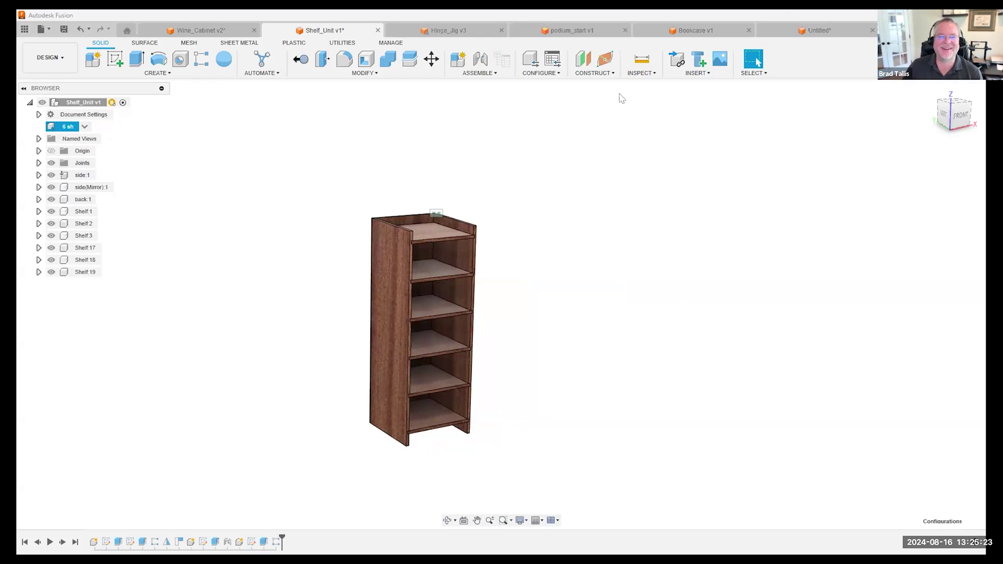
Step: Set Theme 1 to 3D Oak - Glossy in the configuration table and close the table
{"action": "left_click", "coordinate": [552, 58]}
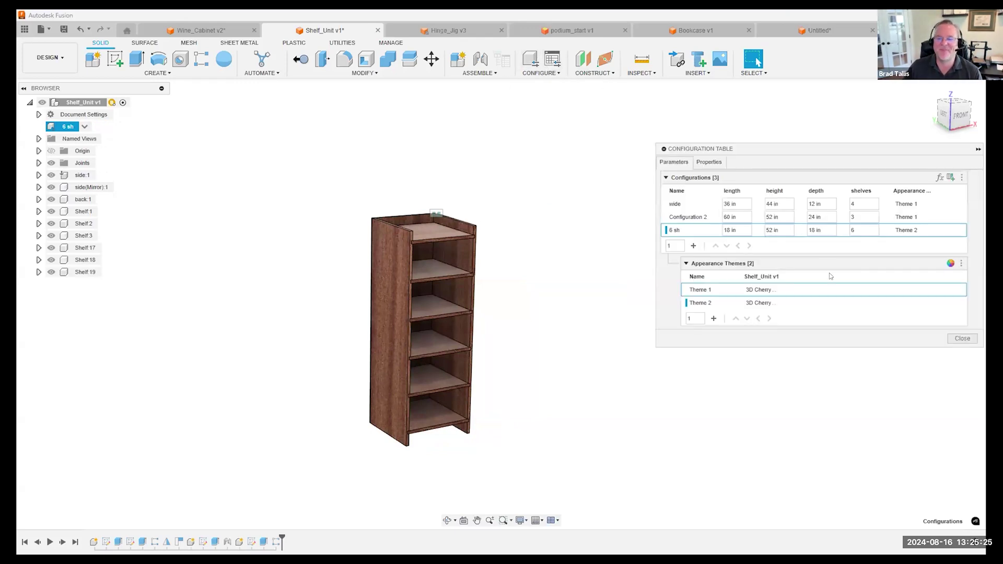
{"action": "left_click", "coordinate": [760, 290]}
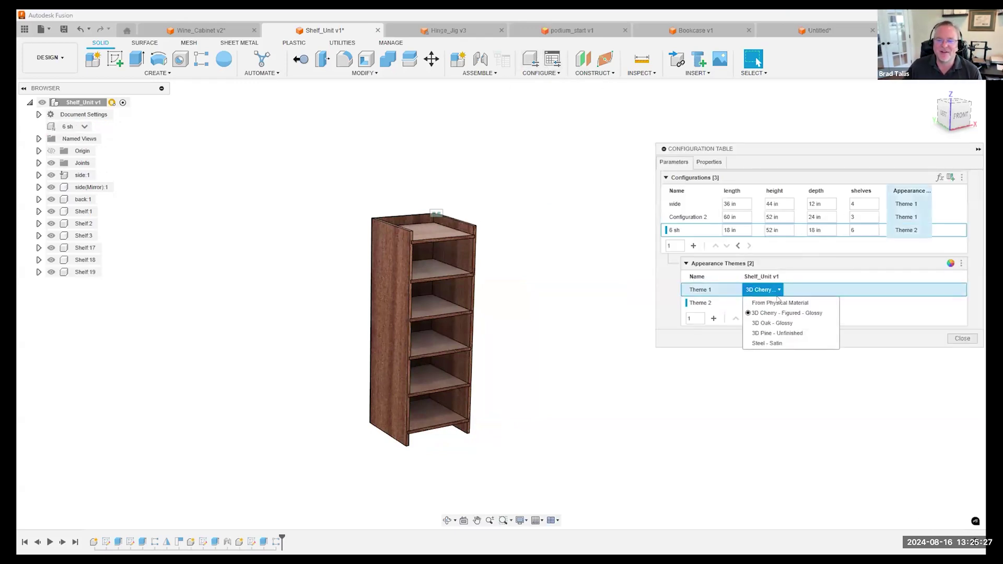
{"action": "left_click", "coordinate": [772, 323]}
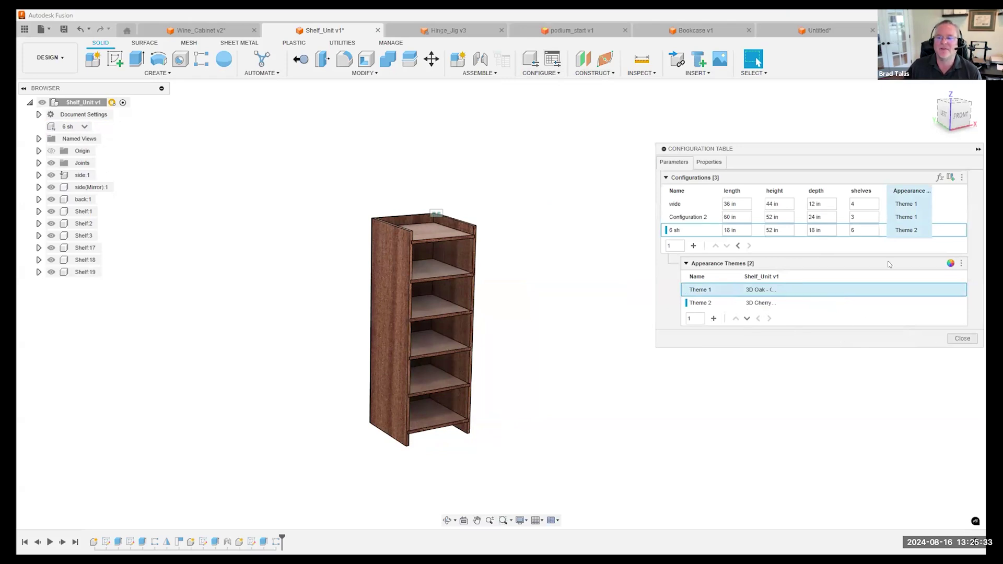
{"action": "left_click", "coordinate": [963, 339]}
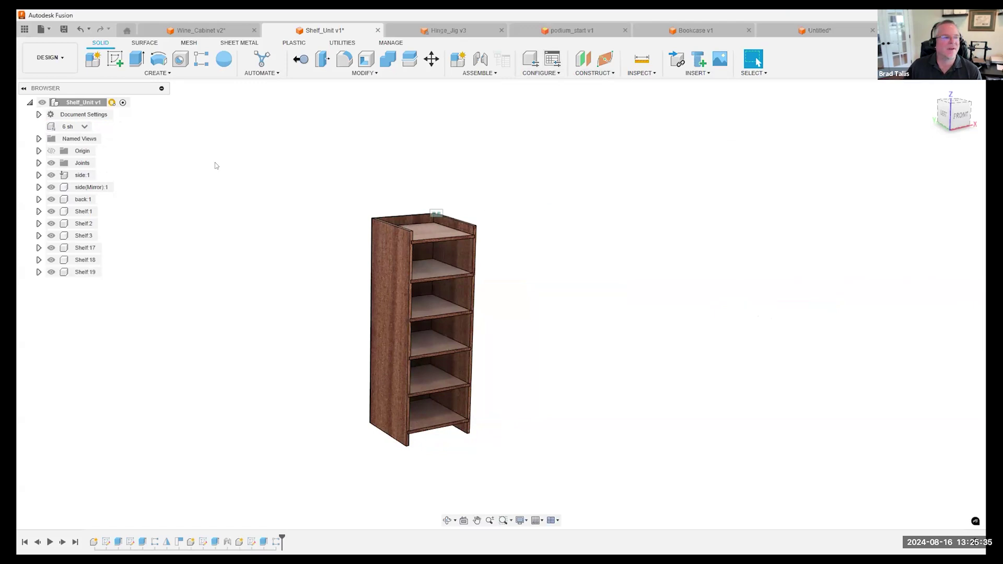
Step: Compare the appearance of the shelf unit in the "wide" and "6 sh" configurations
{"action": "left_click", "coordinate": [85, 126]}
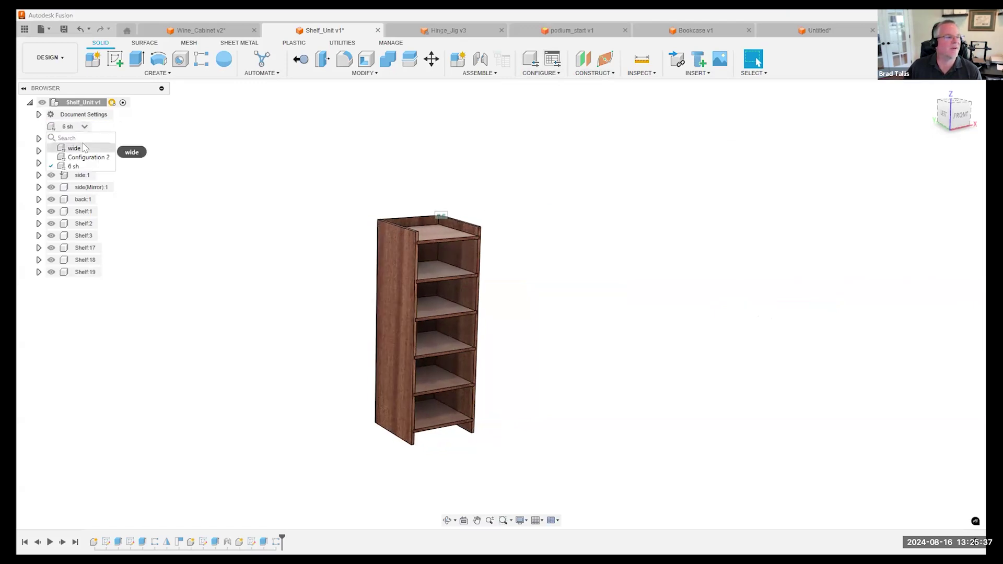
{"action": "left_click", "coordinate": [105, 150]}
{"action": "scroll", "coordinate": [248, 172], "scroll_direction": "up", "scroll_amount": 5}
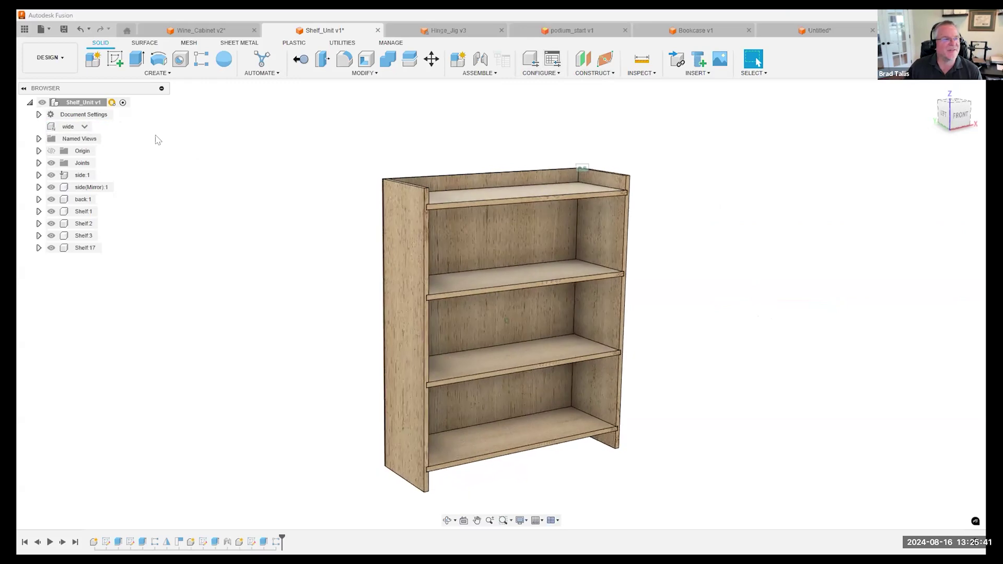
{"action": "left_click", "coordinate": [85, 126]}
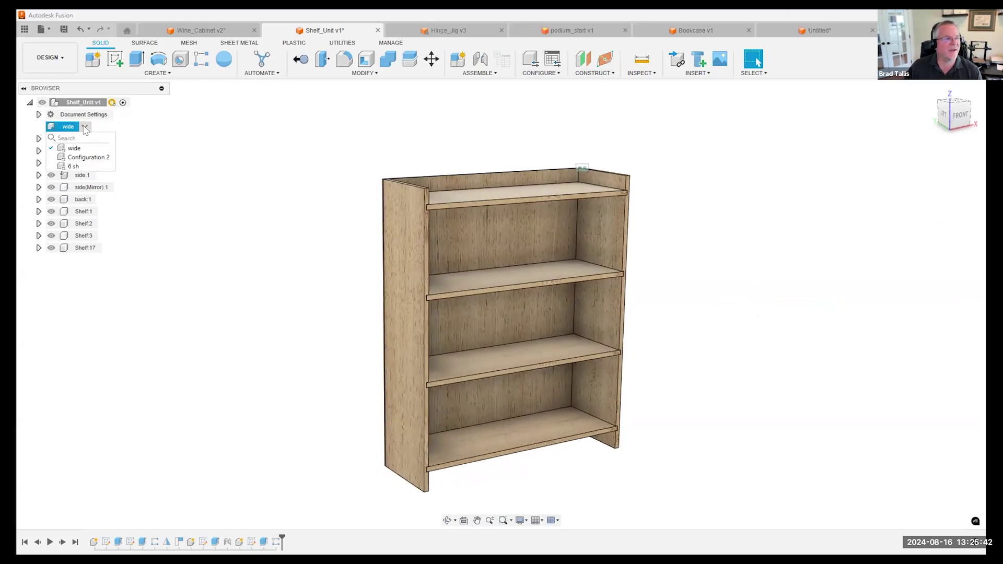
{"action": "left_click", "coordinate": [74, 166]}
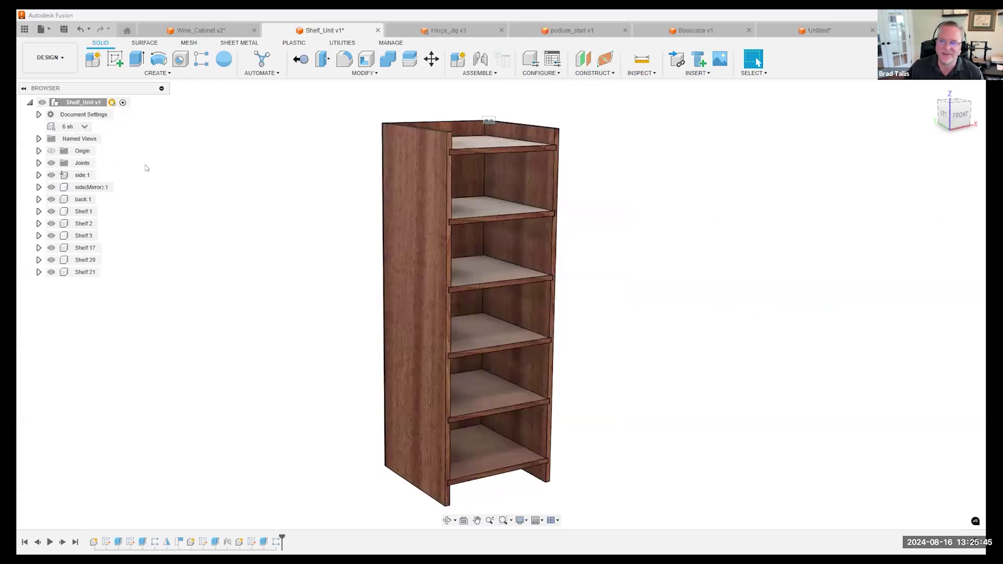
Step: Rename the appearance theme Theme 1 to Oak in the configuration table
{"action": "left_click", "coordinate": [552, 60]}
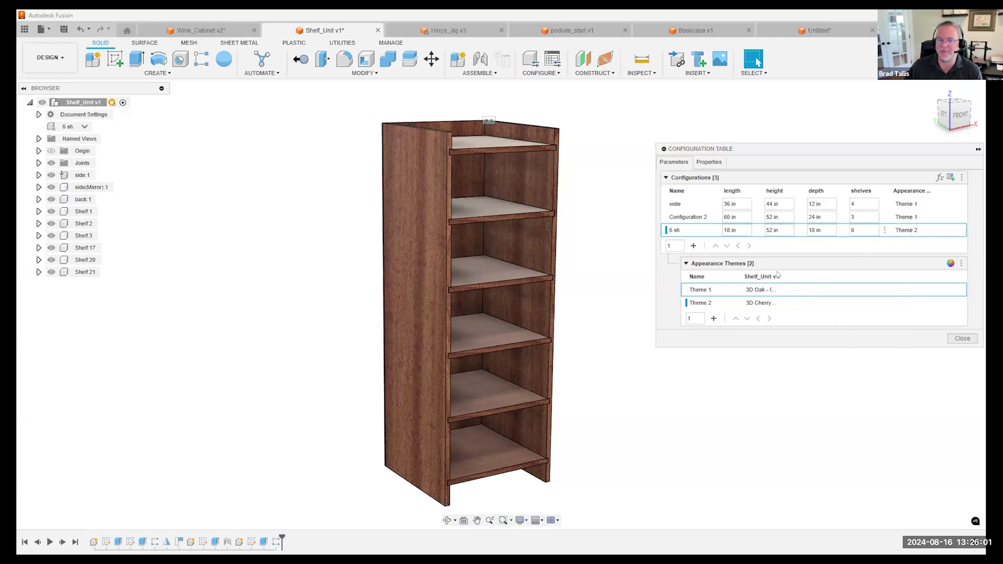
{"action": "left_click", "coordinate": [700, 291]}
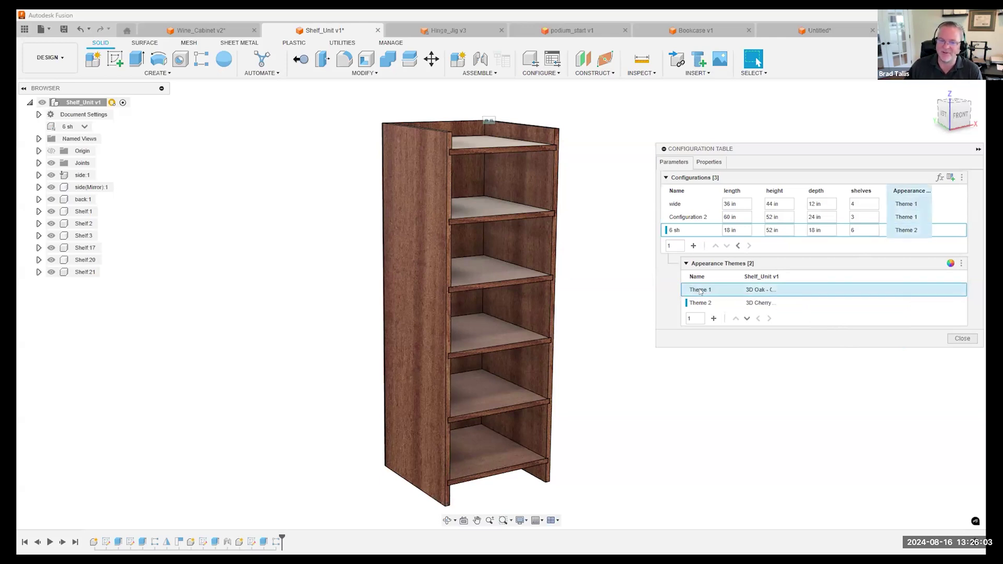
{"action": "right_click", "coordinate": [699, 291]}
{"action": "left_click", "coordinate": [736, 294]}
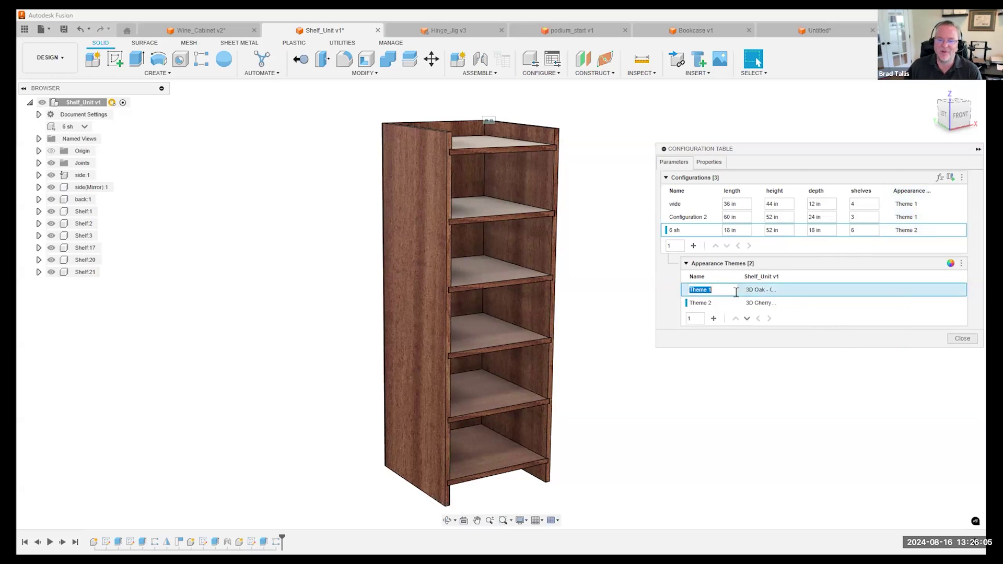
{"action": "type", "text": "Oak"}
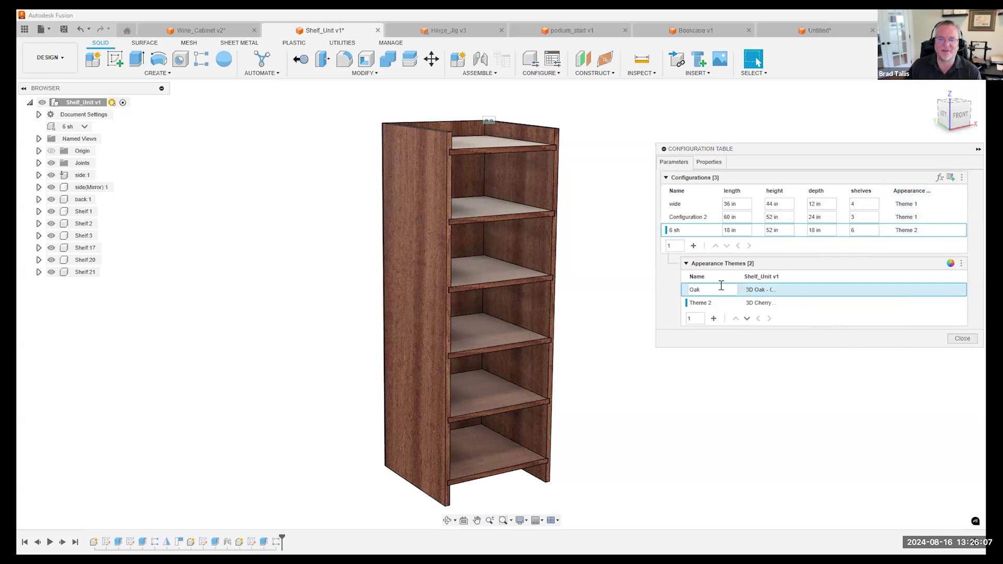
Step: Rename the appearance theme Theme 2 to Cherry
{"action": "left_click", "coordinate": [697, 303]}
{"action": "right_click", "coordinate": [698, 304]}
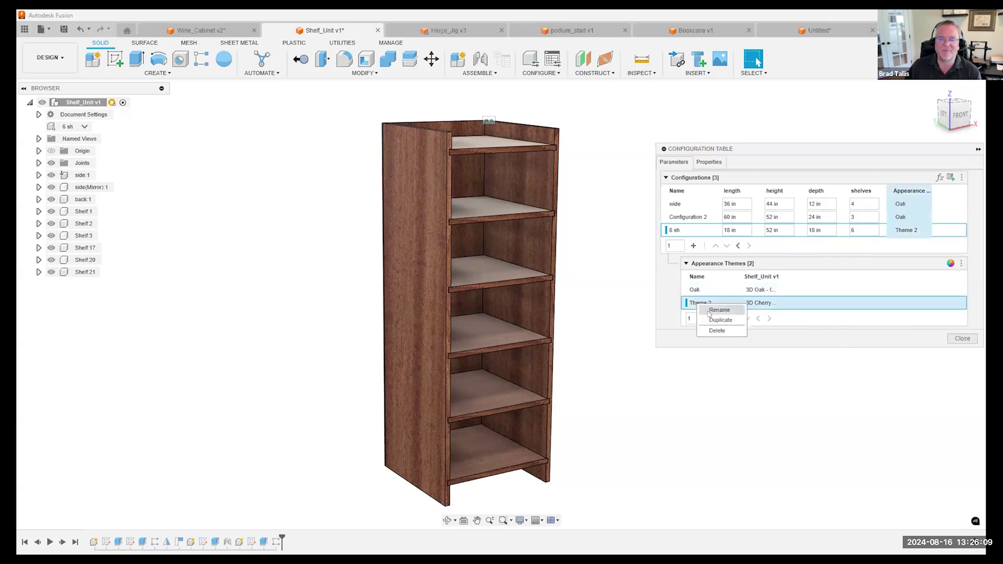
{"action": "left_click", "coordinate": [702, 310]}
{"action": "type", "text": "Cherry"}
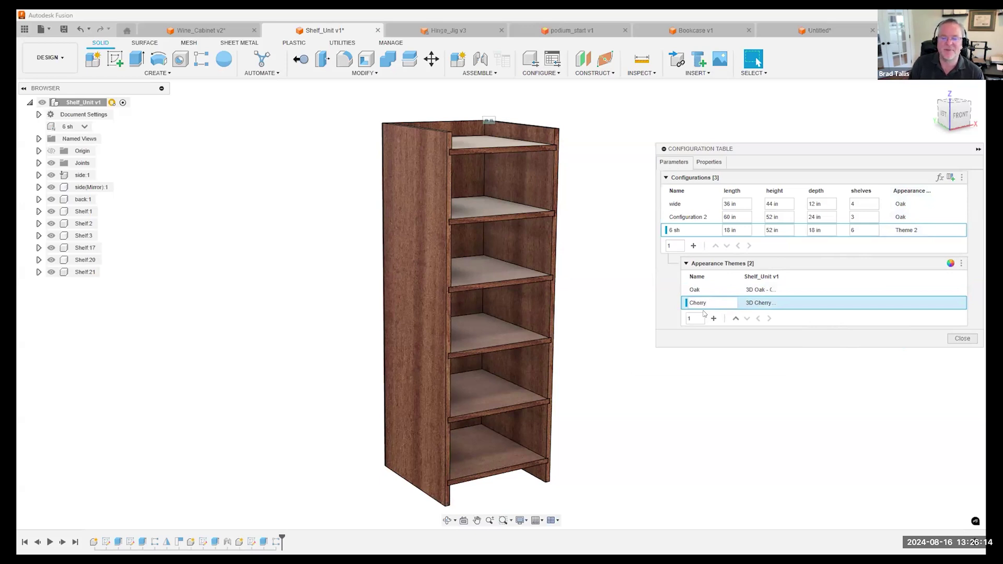
{"action": "key", "text": "Return"}
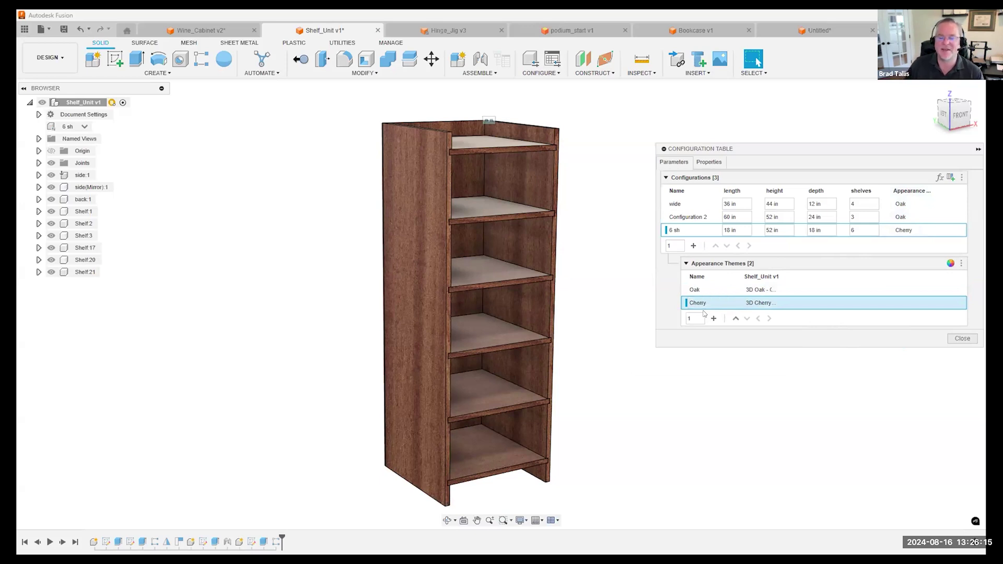
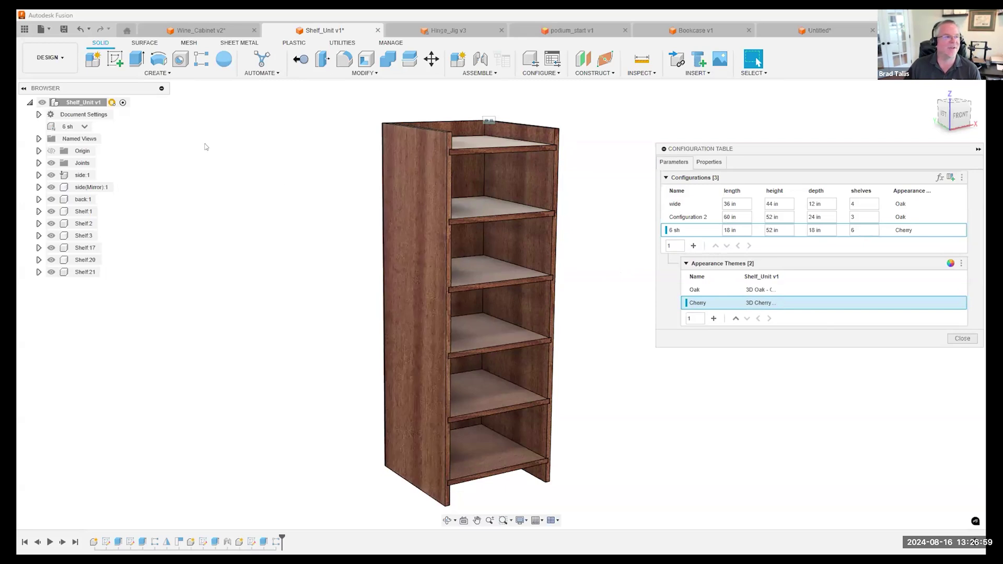
Step: Check which properties of the whole Shelf_Unit component can be configured, and close the configuration table
{"action": "right_click", "coordinate": [81, 104]}
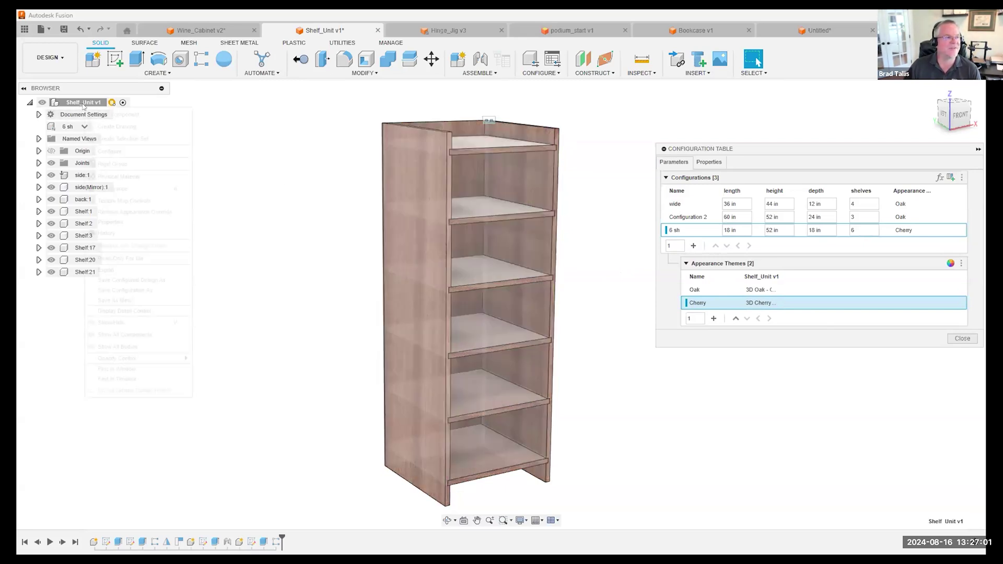
{"action": "left_click", "coordinate": [124, 152]}
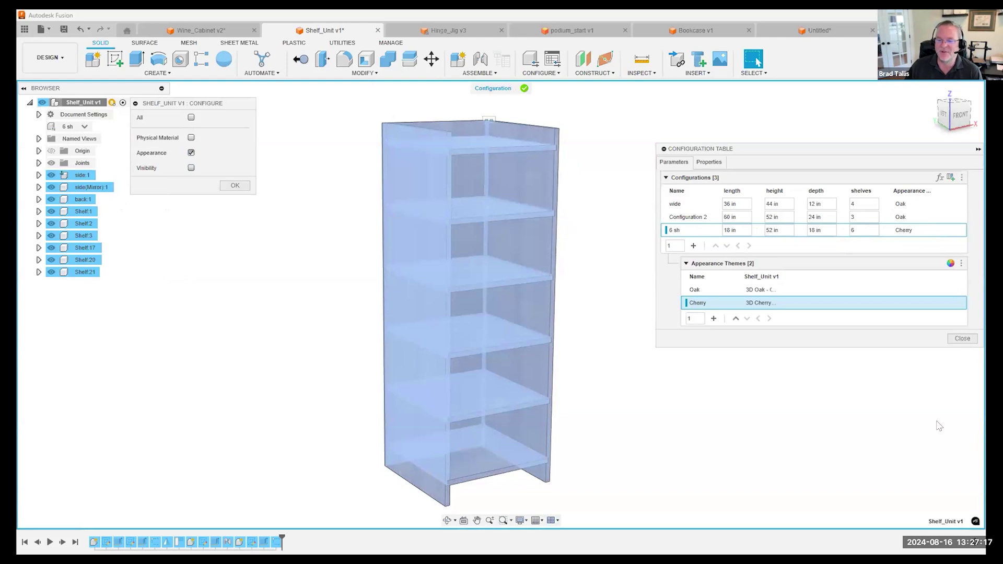
{"action": "left_click", "coordinate": [961, 339]}
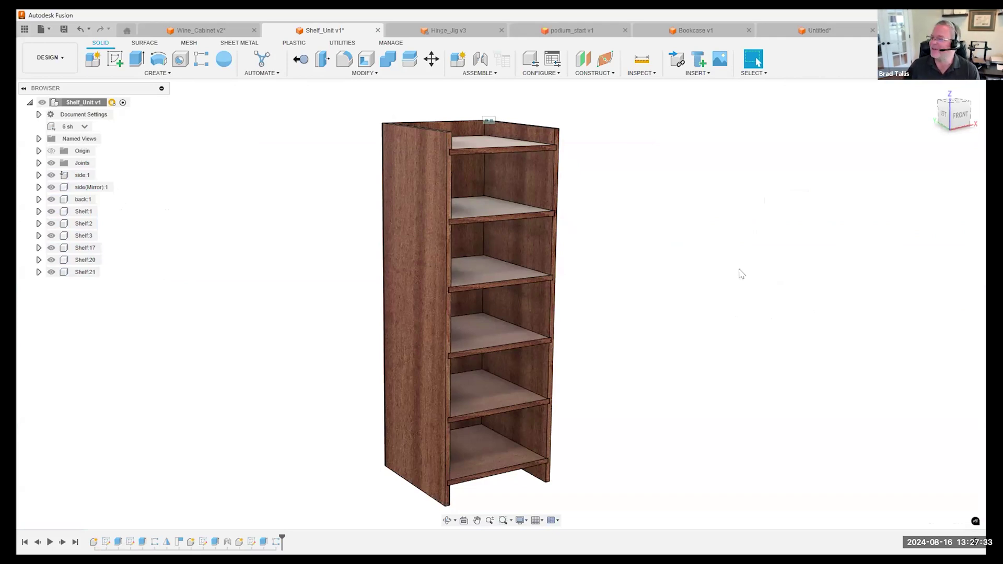
{"action": "scroll", "coordinate": [716, 142], "scroll_direction": "down", "scroll_amount": 1}
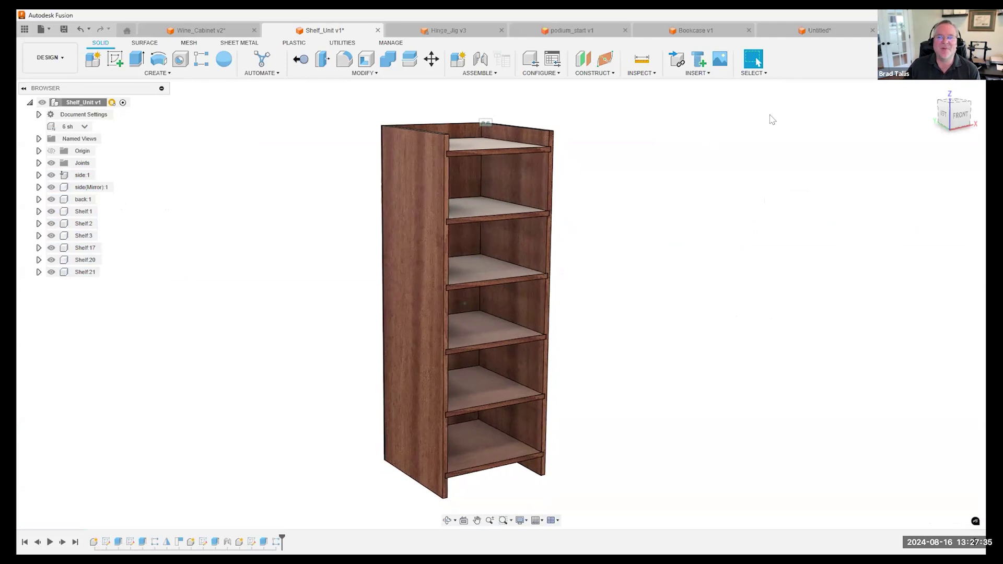
Step: Close the untitled design without saving its changes and start a new empty design
{"action": "left_click", "coordinate": [872, 30]}
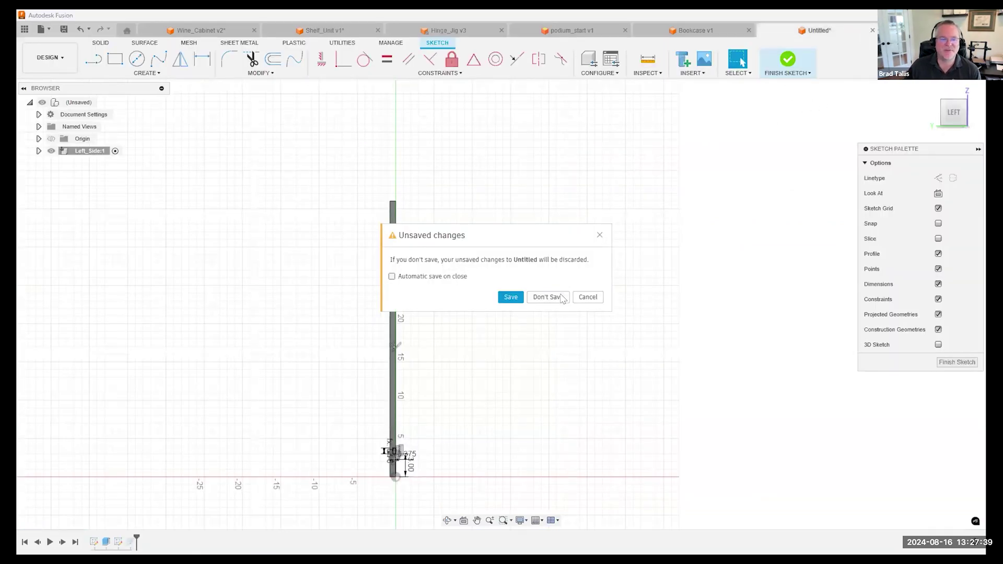
{"action": "left_click", "coordinate": [547, 297]}
{"action": "left_click", "coordinate": [866, 41]}
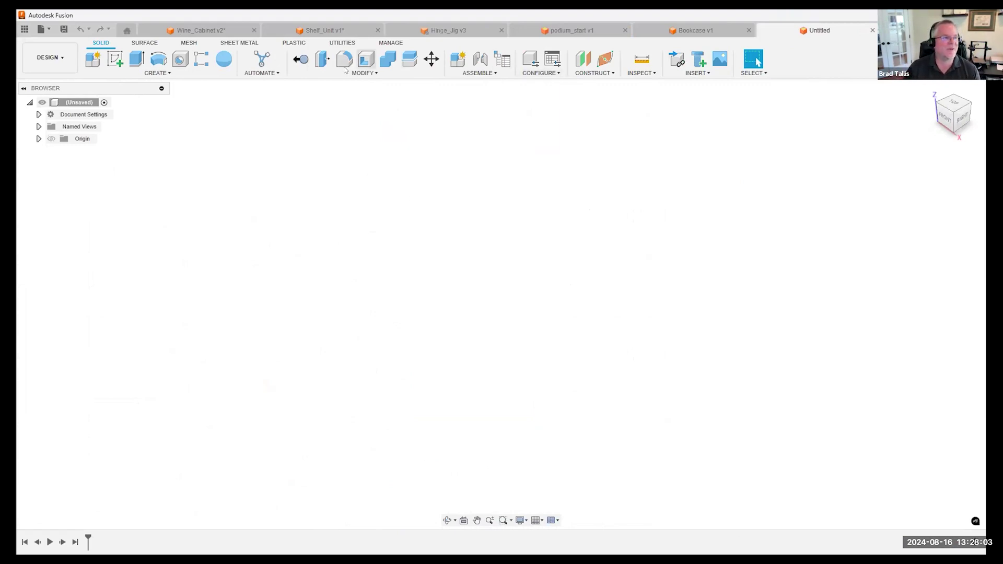
Step: Create a new internal standard component named "skel" and make it active
{"action": "left_click", "coordinate": [94, 60]}
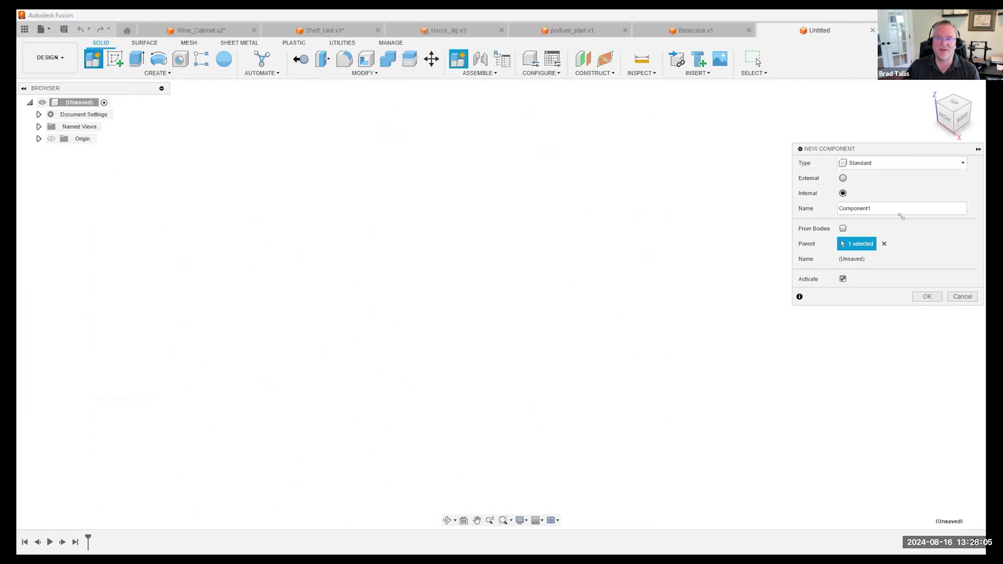
{"action": "double_click", "coordinate": [858, 207]}
{"action": "type", "text": "skel"}
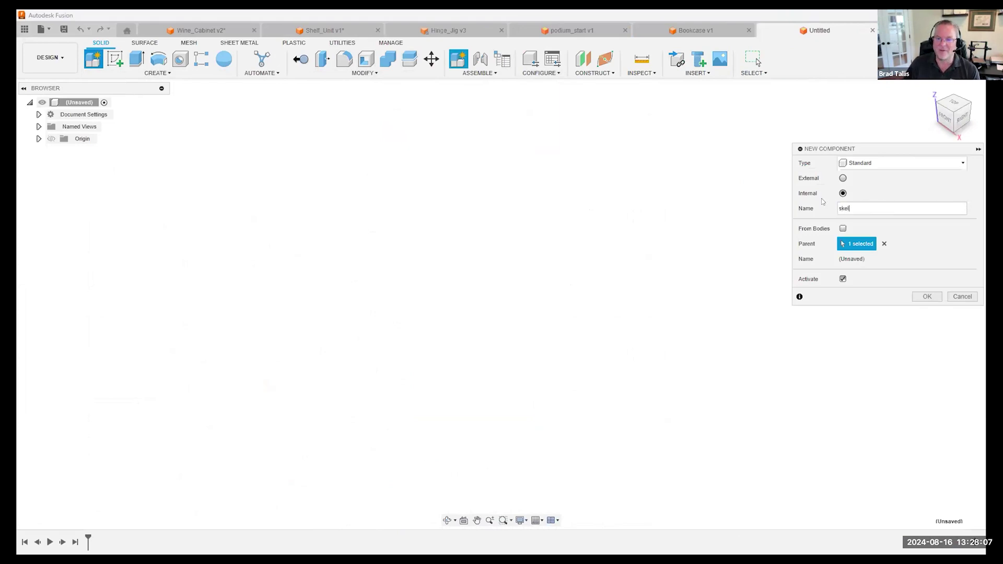
{"action": "key", "text": "Return"}
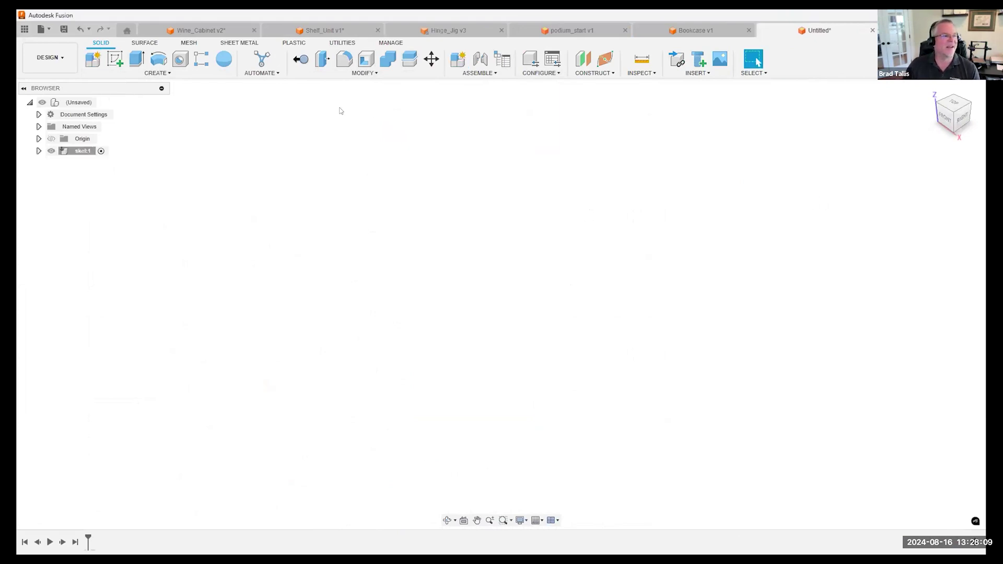
Step: Sketch a rectangle from the origin on the front plane with parameters w=24 in wide and h=32 in high, and finish the sketch
{"action": "left_click", "coordinate": [115, 59]}
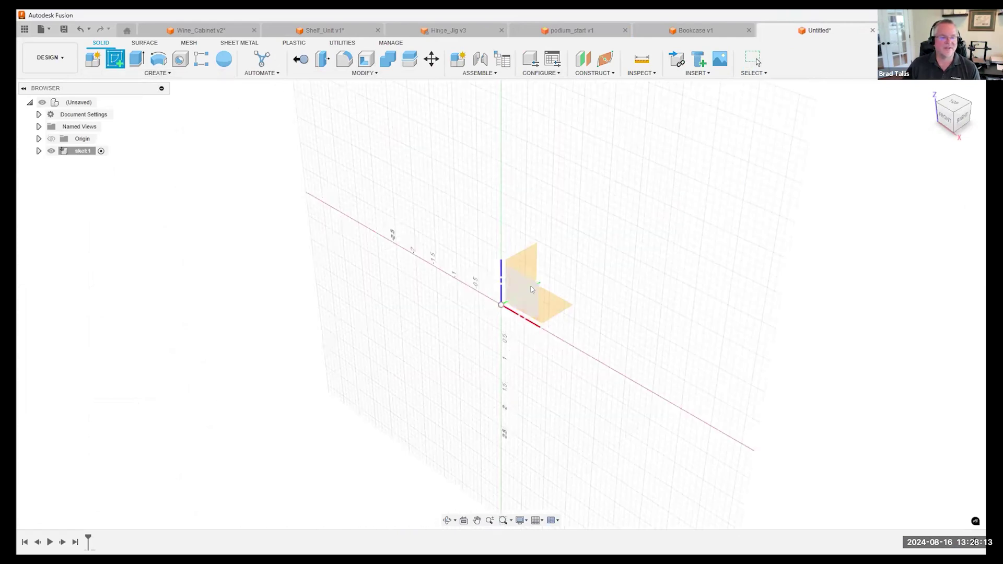
{"action": "left_click", "coordinate": [536, 272]}
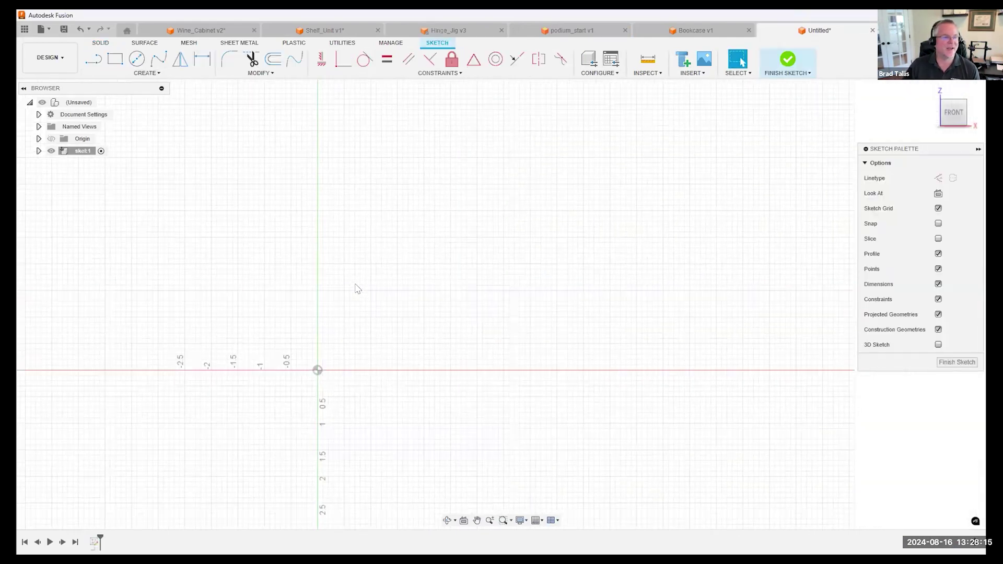
{"action": "left_click", "coordinate": [115, 58]}
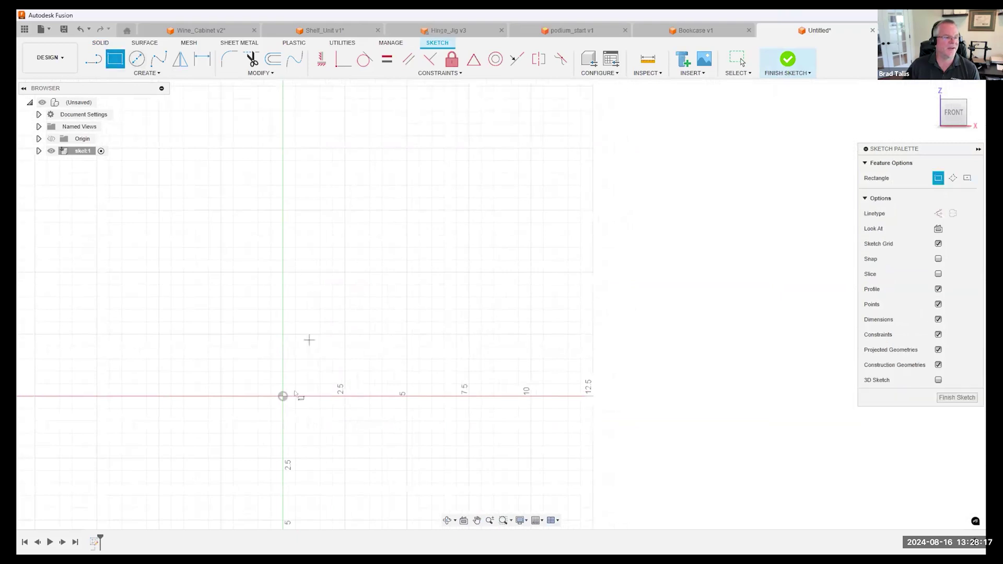
{"action": "left_click", "coordinate": [283, 396]}
{"action": "key", "text": "Tab"}
{"action": "type", "text": "w"}
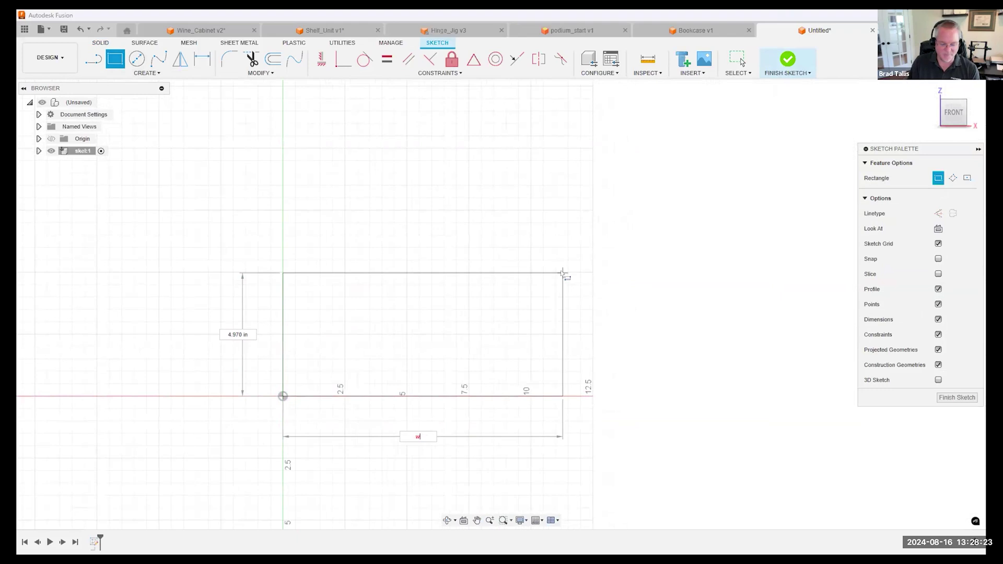
{"action": "key", "text": "Tab"}
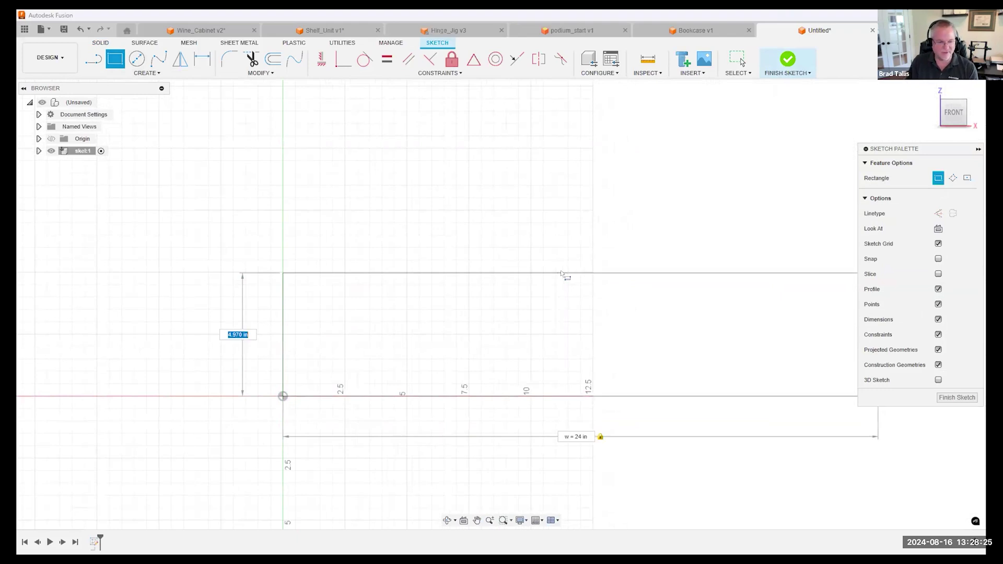
{"action": "type", "text": "h=32"}
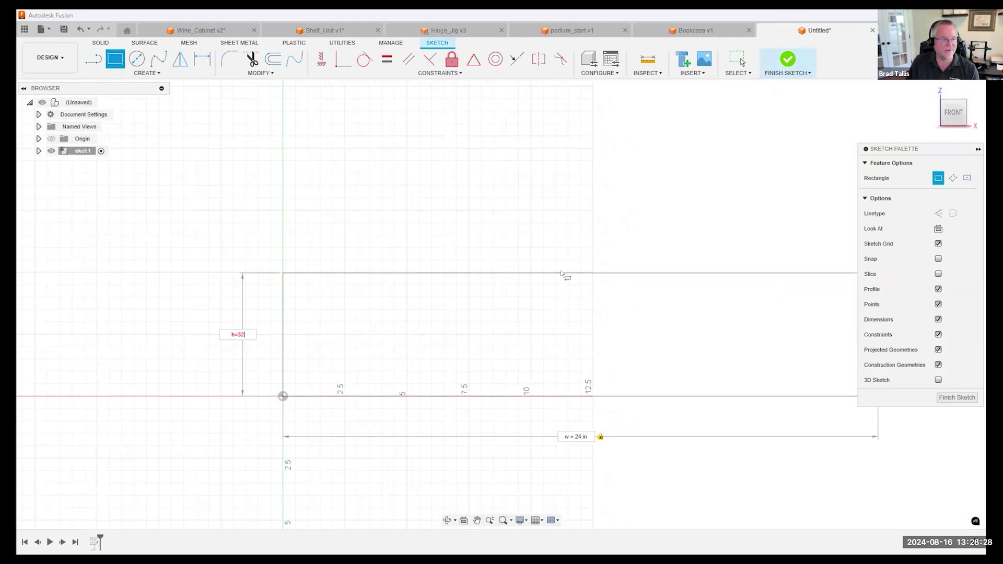
{"action": "key", "text": "Return"}
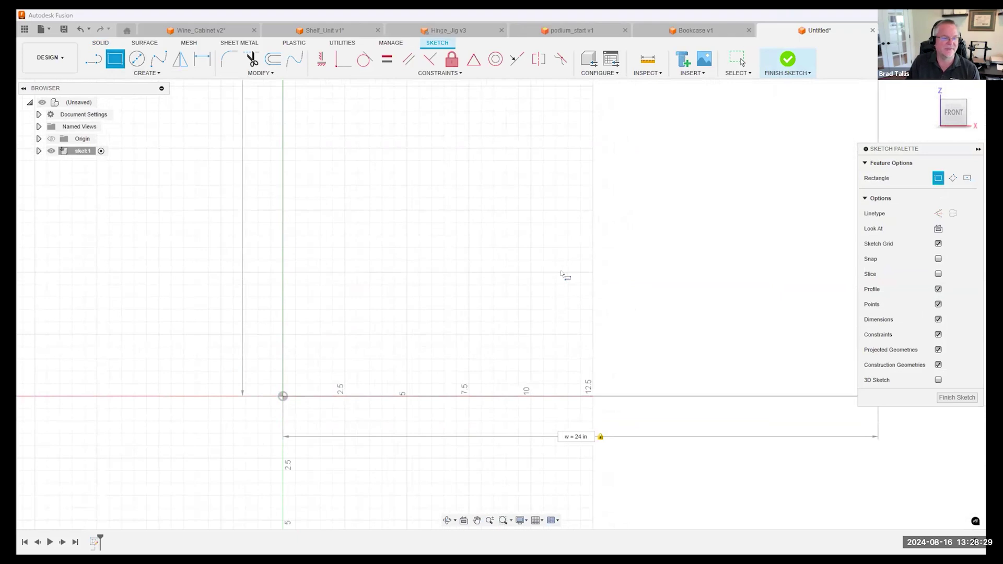
{"action": "scroll", "coordinate": [561, 273], "scroll_direction": "down", "scroll_amount": 5}
{"action": "middle_click_drag", "start_coordinate": [562, 273], "coordinate": [451, 438]}
{"action": "left_click", "coordinate": [788, 59]}
Step: Extrude the rectangle profile as a new body with the distance parameter d=18 in
{"action": "mouse_move", "coordinate": [548, 261]}
{"action": "middle_mouse_down", "text": "shift"}
{"action": "mouse_move", "coordinate": [509, 286]}
{"action": "mouse_move", "coordinate": [533, 263]}
{"action": "mouse_move", "coordinate": [480, 268]}
{"action": "middle_mouse_up", "text": "shift"}
{"action": "scroll", "coordinate": [480, 268], "scroll_direction": "down", "scroll_amount": 5}
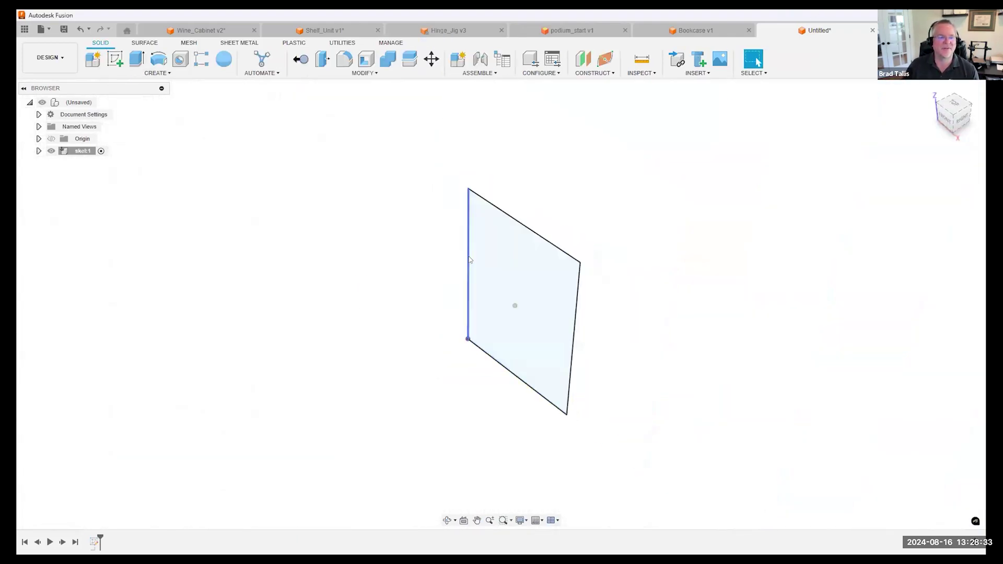
{"action": "left_click", "coordinate": [480, 251]}
{"action": "right_click", "coordinate": [480, 251]}
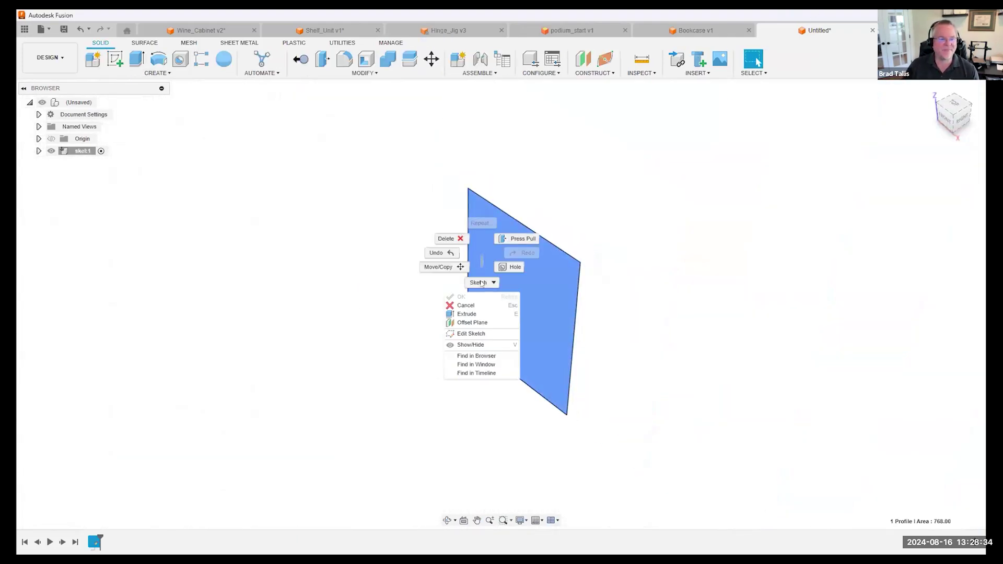
{"action": "left_click", "coordinate": [474, 314]}
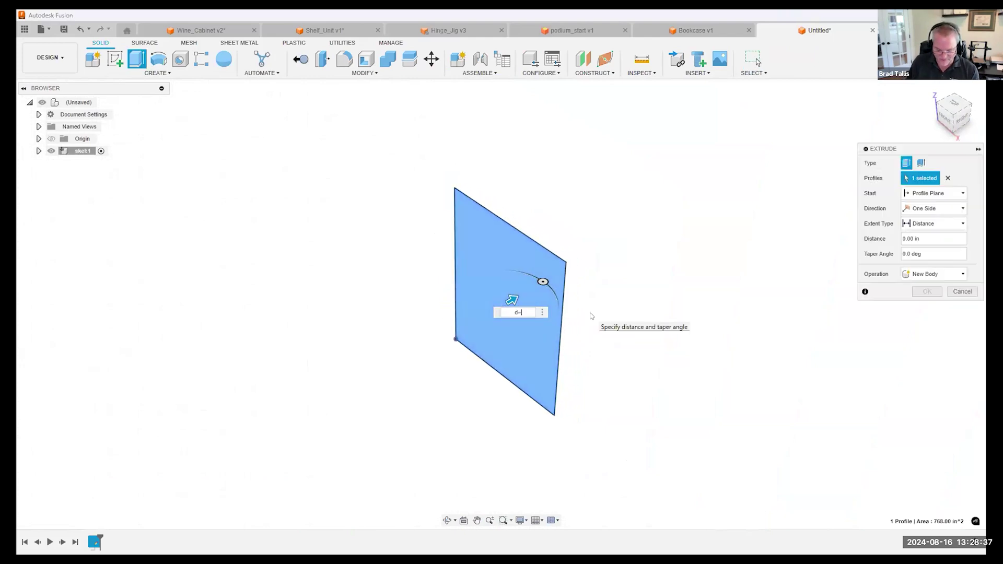
{"action": "type", "text": "d=18"}
{"action": "key", "text": "Return"}
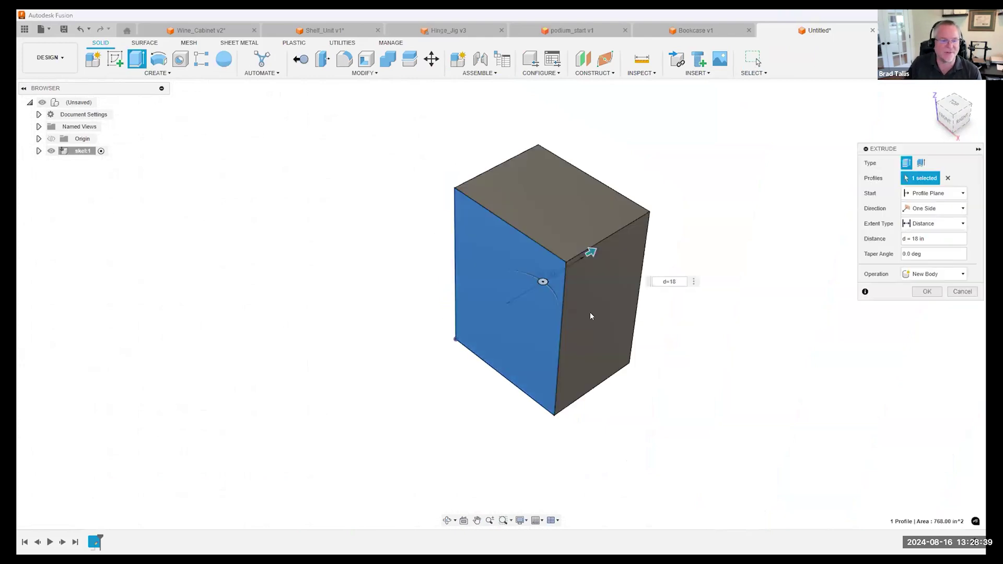
Step: Activate the top-level component and lower the opacity of the skel component to make its block see-through
{"action": "mouse_move", "coordinate": [590, 311]}
{"action": "middle_mouse_down", "text": "shift"}
{"action": "mouse_move", "coordinate": [525, 222]}
{"action": "mouse_move", "coordinate": [454, 199]}
{"action": "middle_mouse_up", "text": "shift"}
{"action": "left_click", "coordinate": [39, 151]}
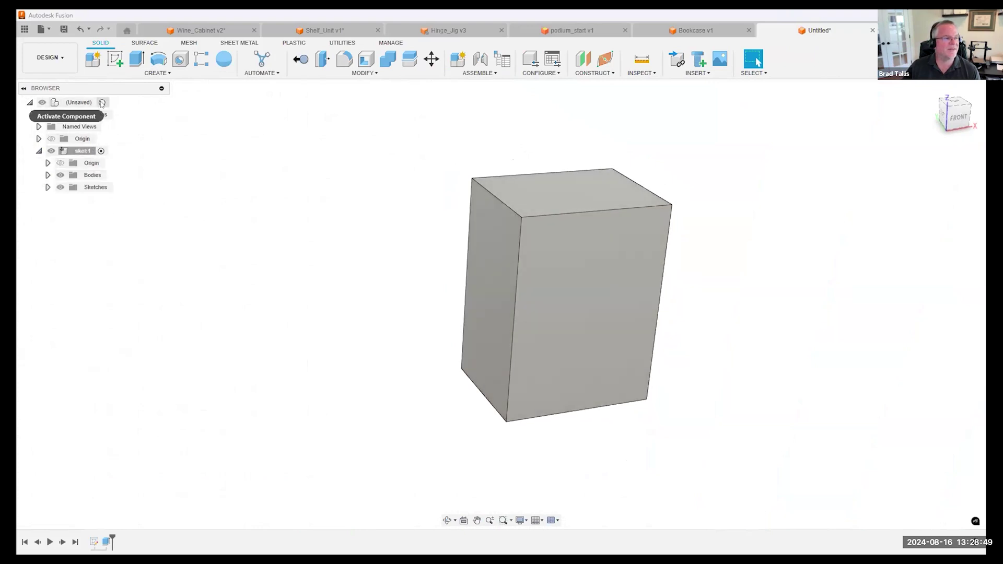
{"action": "left_click", "coordinate": [102, 103]}
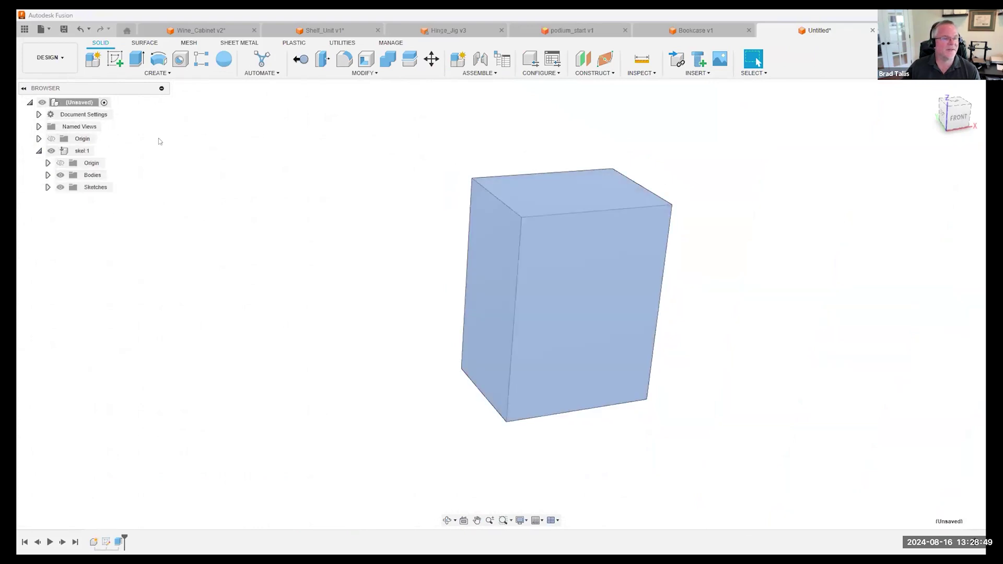
{"action": "right_click", "coordinate": [85, 151]}
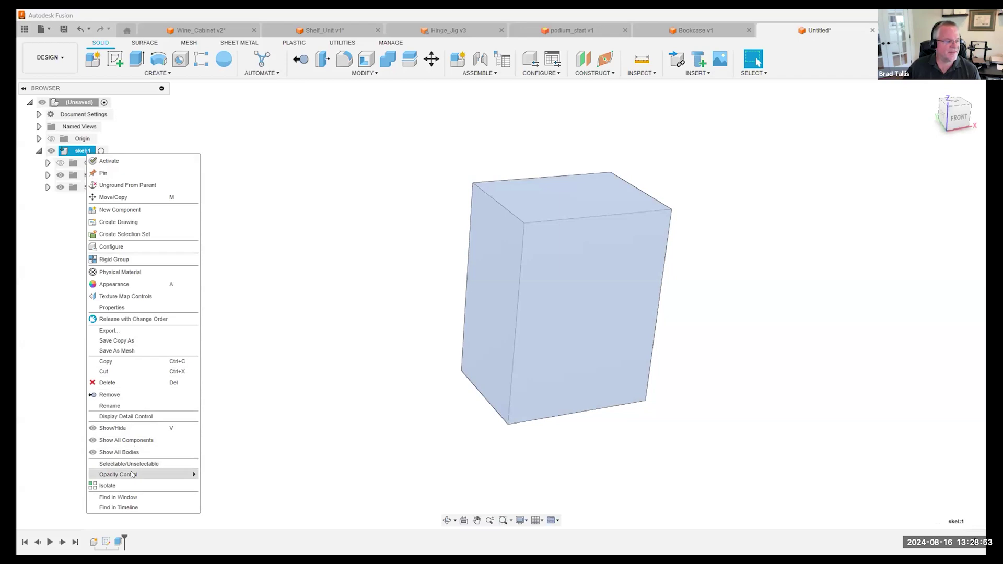
{"action": "mouse_move", "coordinate": [132, 474]}
{"action": "left_click", "coordinate": [217, 493]}
{"action": "middle_click_drag", "start_coordinate": [291, 336], "coordinate": [271, 176], "text": "shift"}
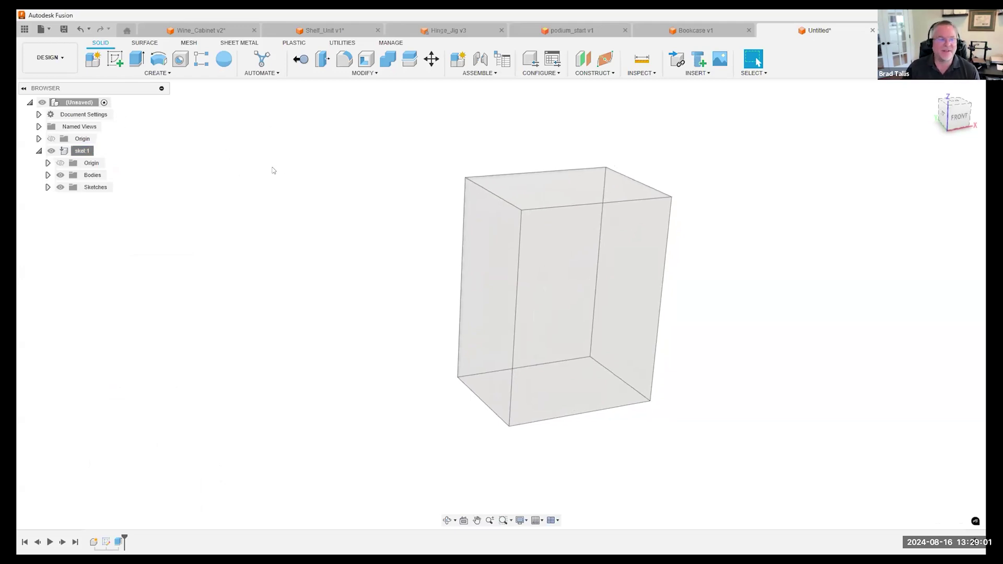
Step: Create a new internal standard component named "Side" under the top-level assembly and make it active
{"action": "right_click", "coordinate": [87, 106]}
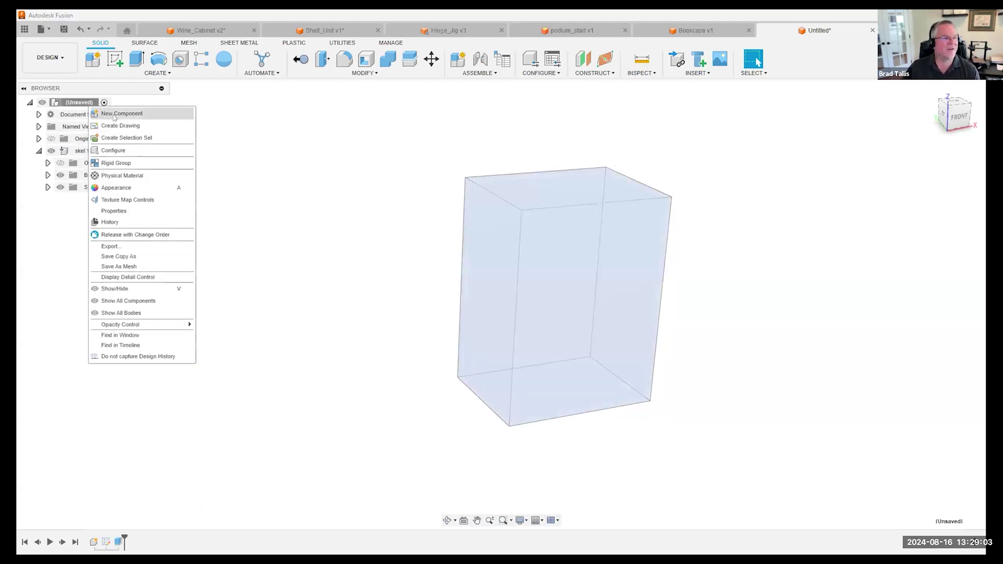
{"action": "left_click", "coordinate": [109, 116]}
{"action": "double_click", "coordinate": [851, 208]}
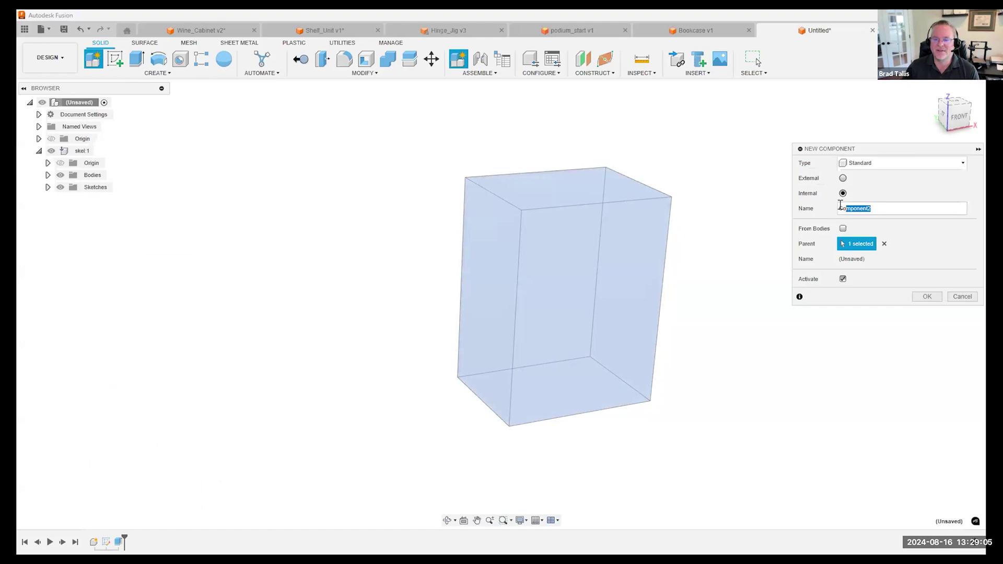
{"action": "type", "text": "Side"}
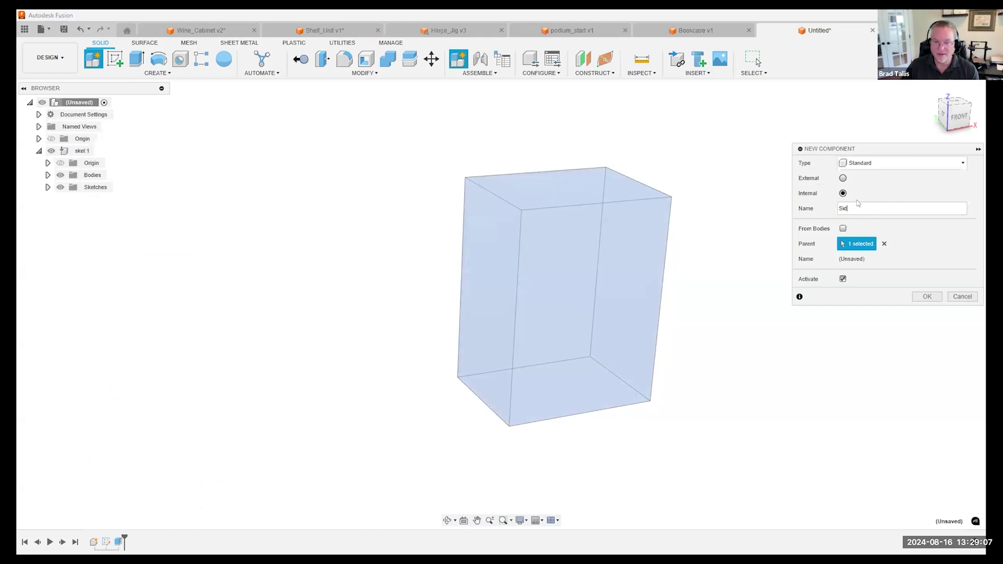
{"action": "key", "text": "Return"}
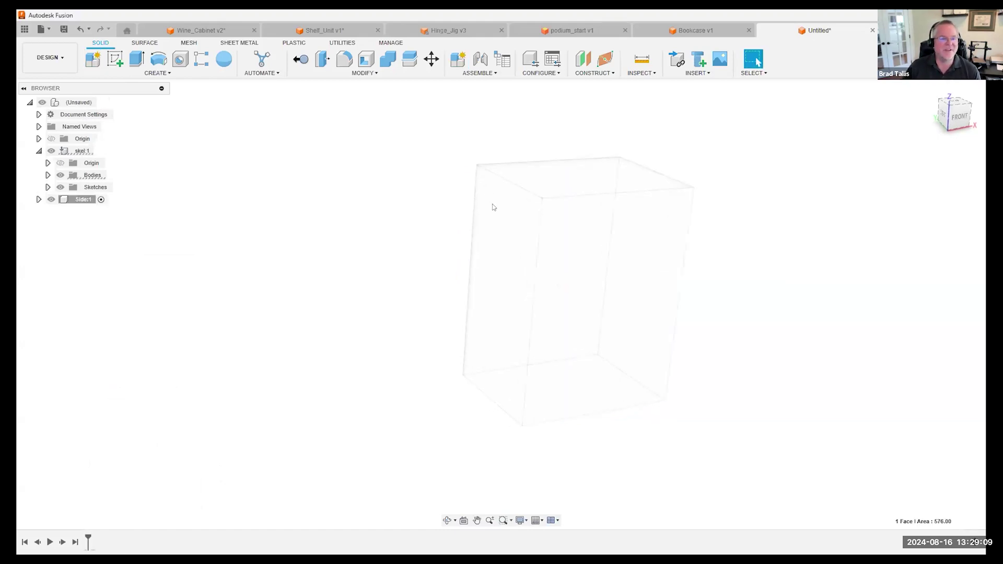
{"action": "right_click", "coordinate": [499, 210]}
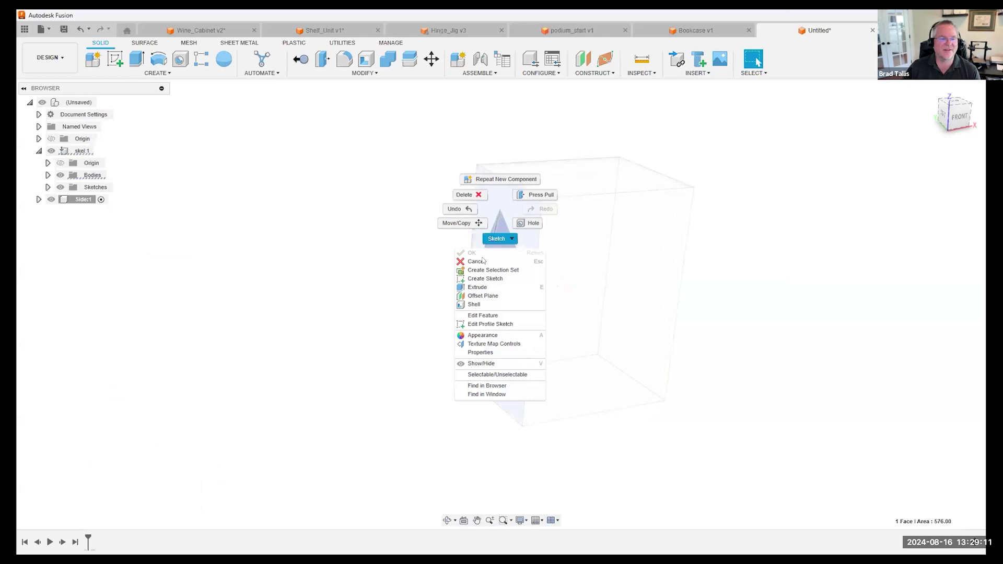
{"action": "left_click", "coordinate": [480, 288]}
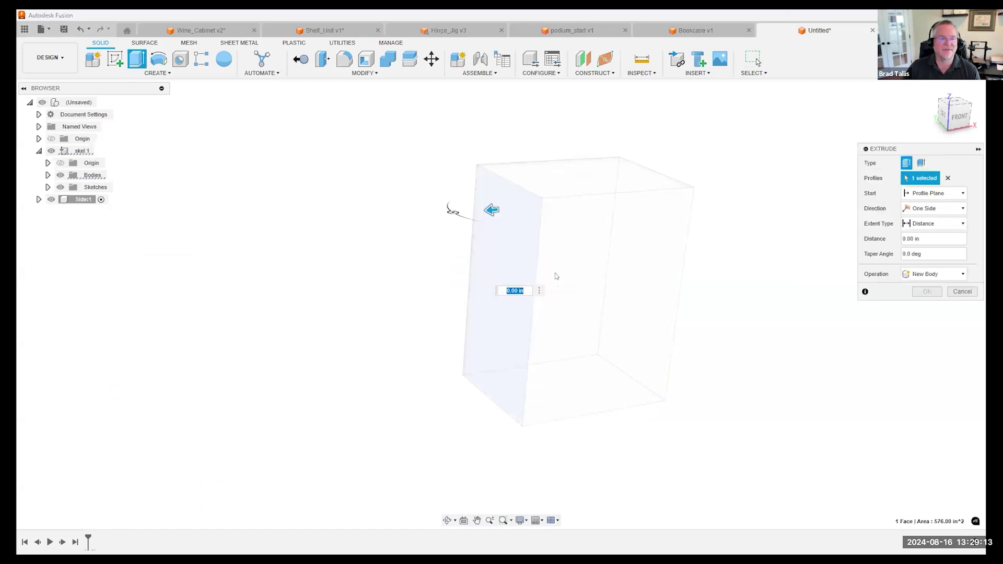
{"action": "left_click", "coordinate": [956, 293]}
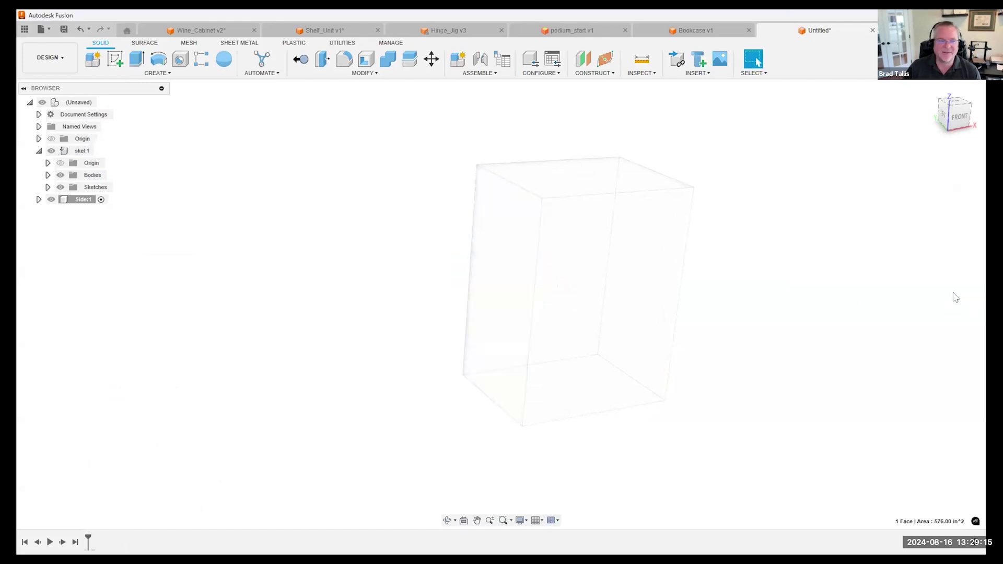
Step: Add a user parameter named ply with the expression 0.75 in
{"action": "left_click", "coordinate": [364, 73]}
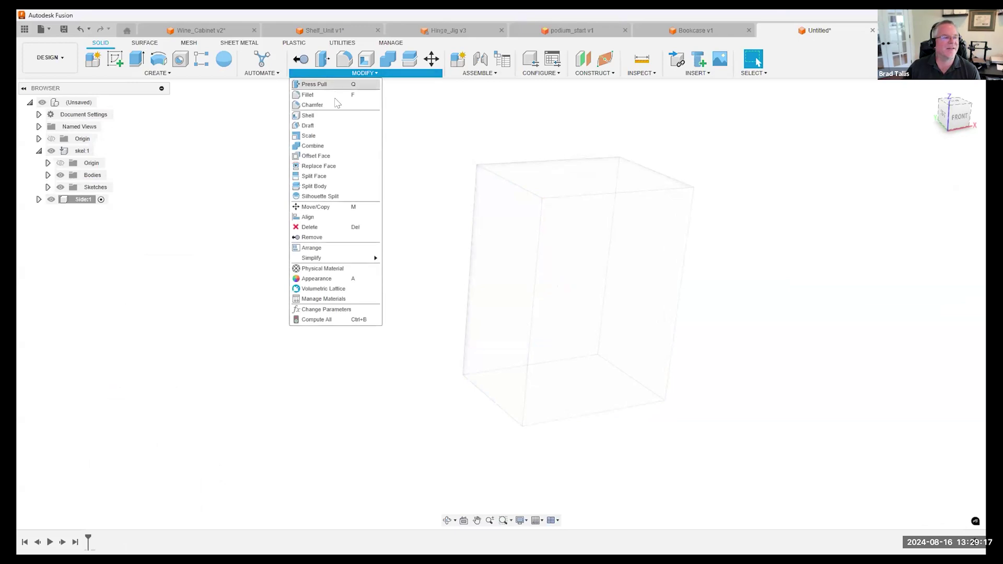
{"action": "left_click", "coordinate": [321, 309]}
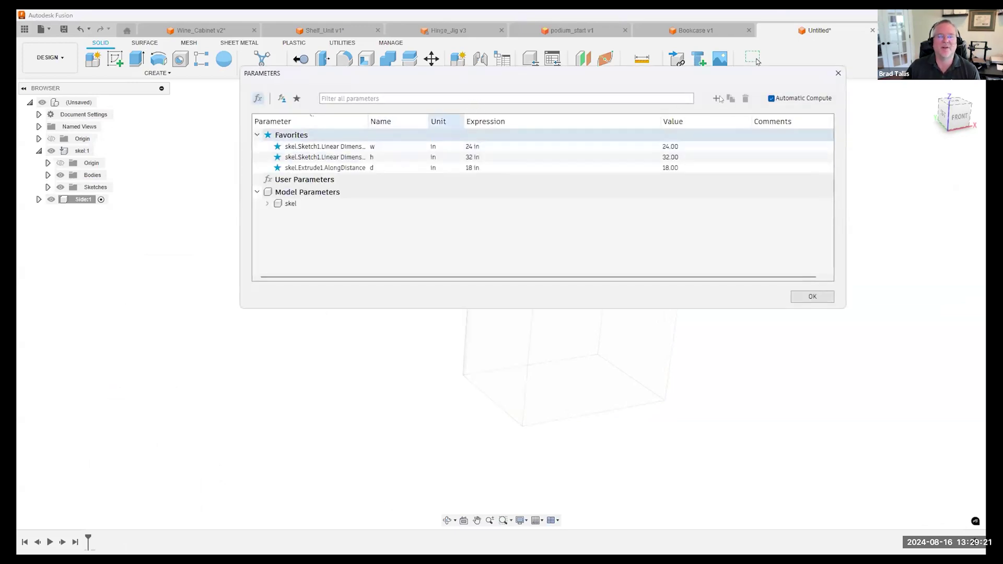
{"action": "left_click", "coordinate": [717, 98]}
{"action": "type", "text": "ply0.75"}
{"action": "key", "text": "Return"}
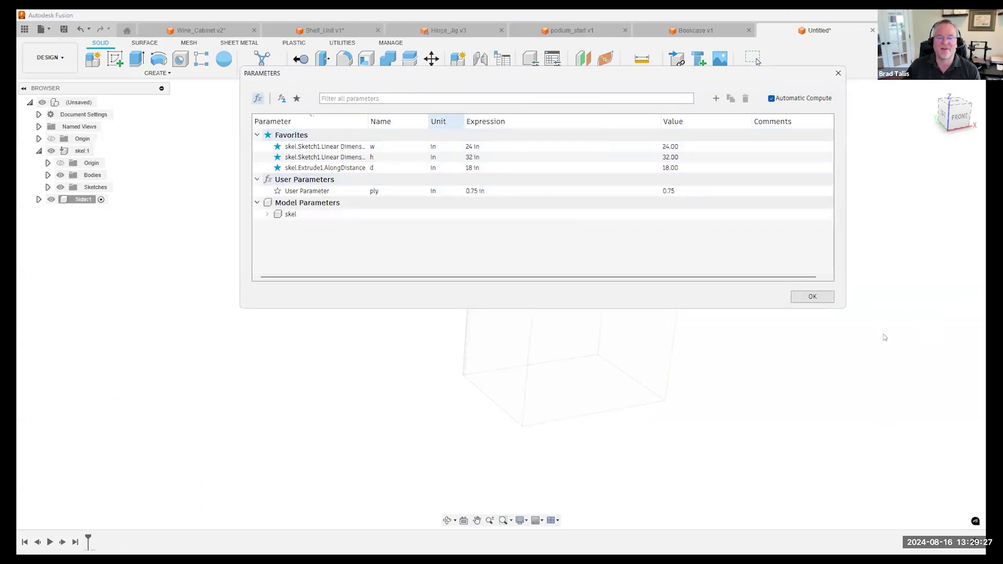
{"action": "left_click", "coordinate": [813, 297]}
Step: Extrude the skeleton block's left side face inward as a new body in the Side component, using the distance -ply
{"action": "left_click", "coordinate": [467, 255]}
{"action": "right_click", "coordinate": [469, 255]}
{"action": "left_click", "coordinate": [496, 312]}
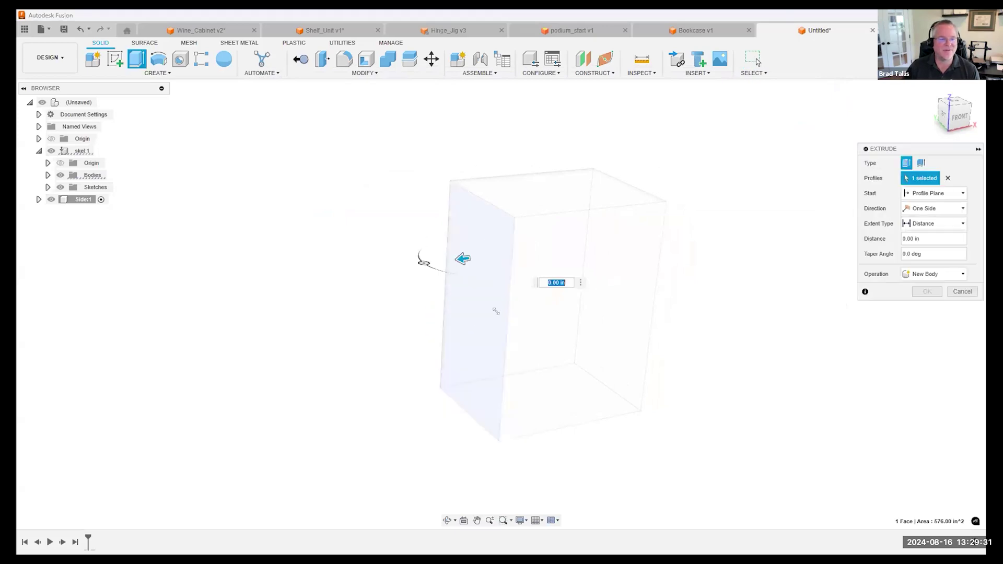
{"action": "type", "text": "-p"}
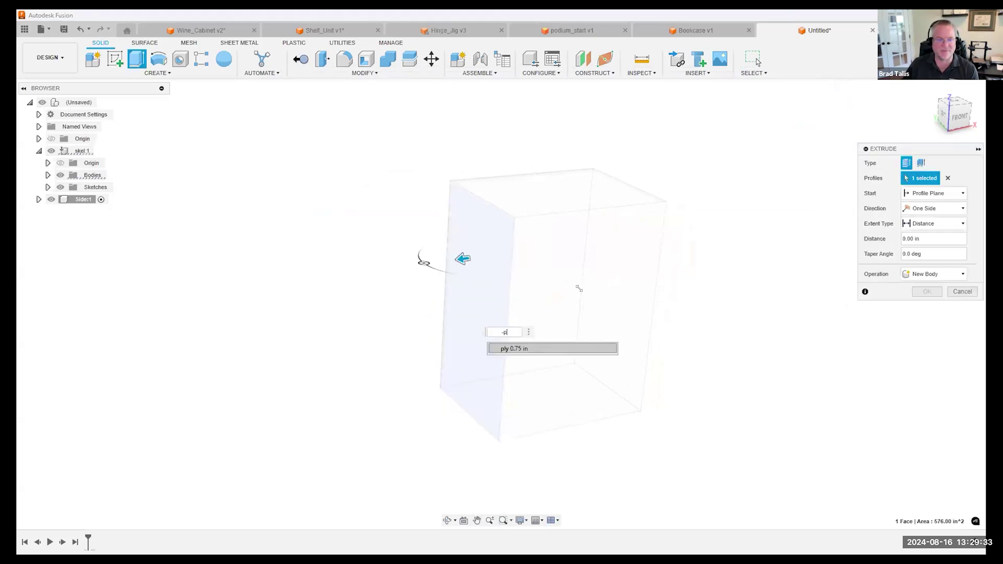
{"action": "key", "text": "Return"}
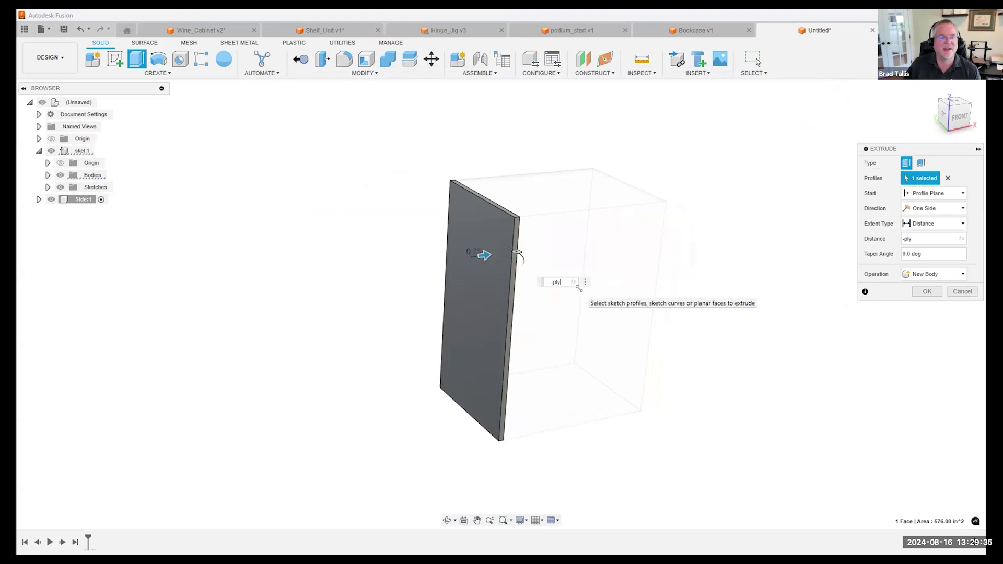
{"action": "middle_click_drag", "start_coordinate": [738, 274], "coordinate": [417, 225], "text": "shift"}
{"action": "scroll", "coordinate": [438, 199], "scroll_direction": "down", "scroll_amount": 3}
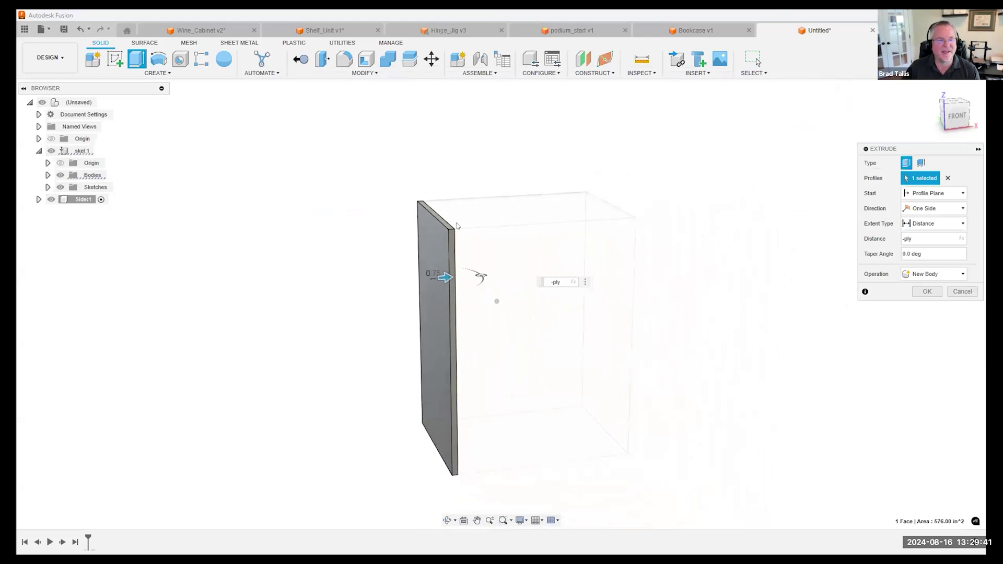
{"action": "middle_click_drag", "start_coordinate": [437, 197], "coordinate": [598, 153], "text": "shift"}
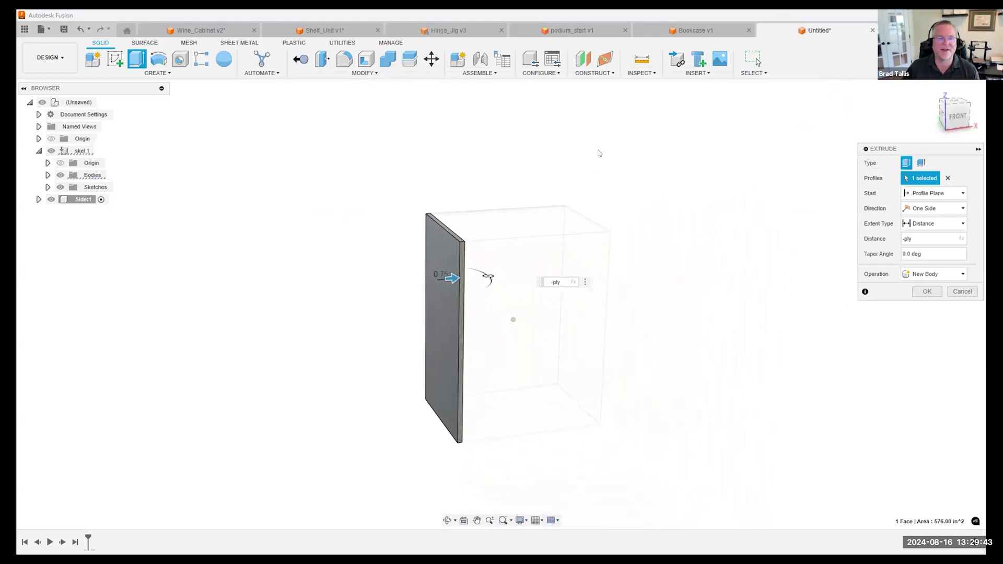
{"action": "left_click", "coordinate": [918, 292]}
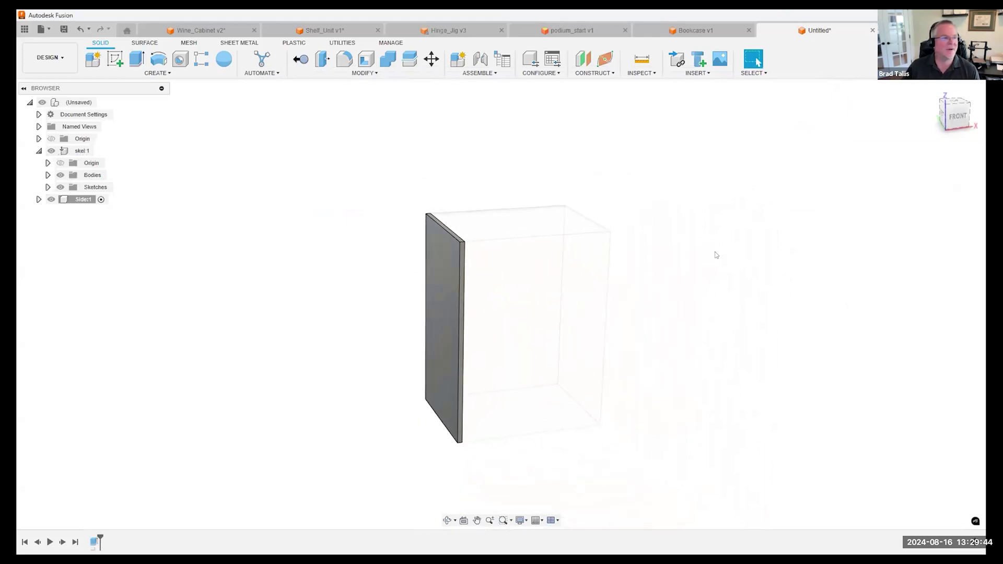
Step: With the skel component active and the Side component hidden, construct a midplane between the block's left and right faces
{"action": "left_click", "coordinate": [99, 150]}
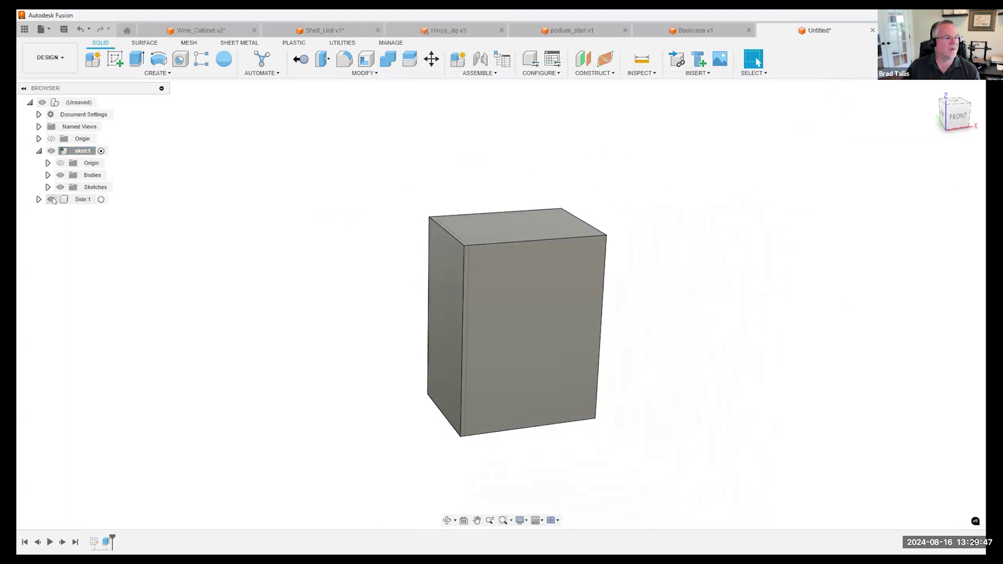
{"action": "left_click", "coordinate": [594, 73]}
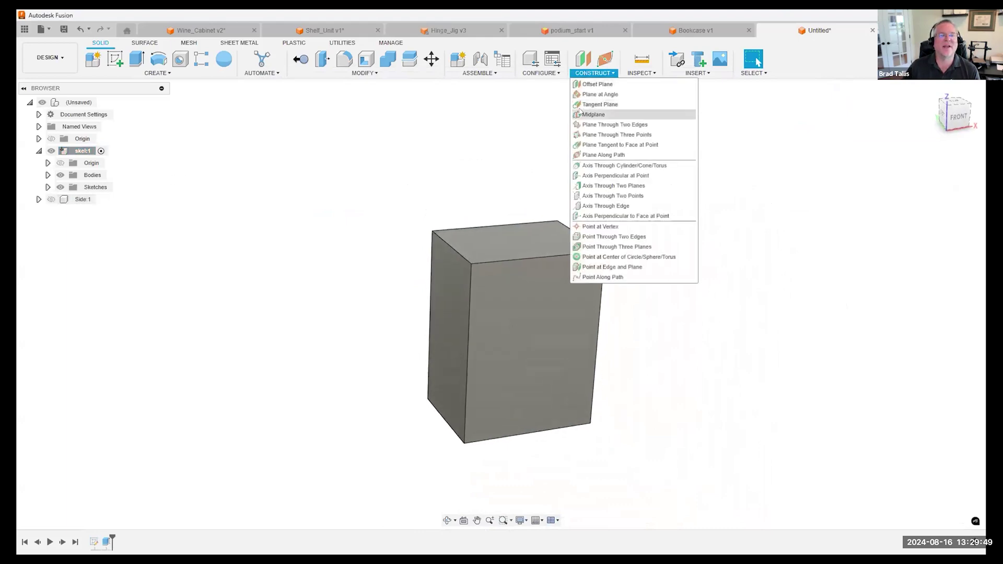
{"action": "left_click", "coordinate": [601, 115]}
{"action": "left_click", "coordinate": [455, 280]}
{"action": "middle_click_drag", "start_coordinate": [587, 258], "coordinate": [590, 259], "text": "shift"}
{"action": "left_click", "coordinate": [525, 339]}
{"action": "left_click", "coordinate": [922, 180]}
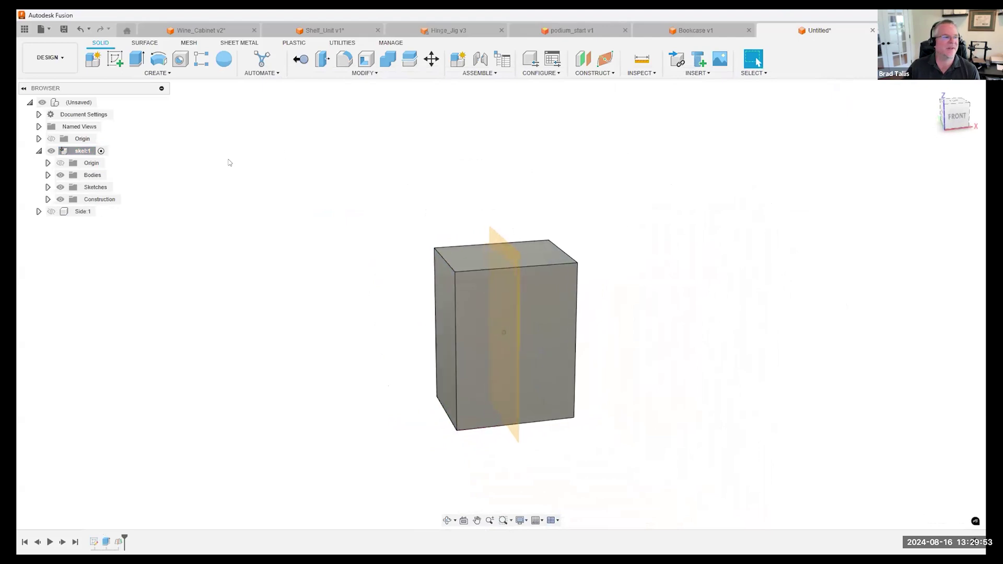
Step: Activate the top-level component and make the Side component visible again
{"action": "double_click", "coordinate": [93, 211]}
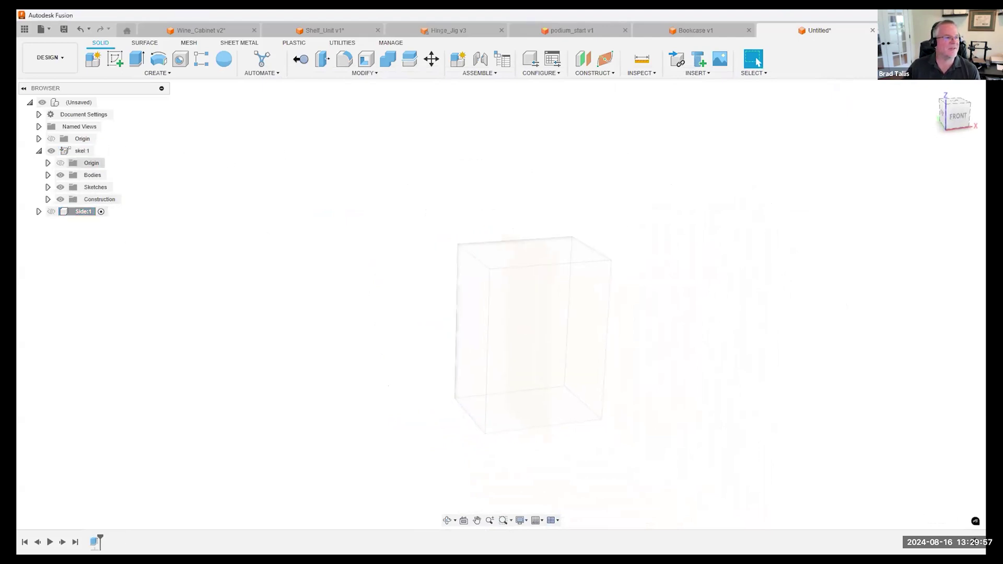
{"action": "double_click", "coordinate": [86, 103]}
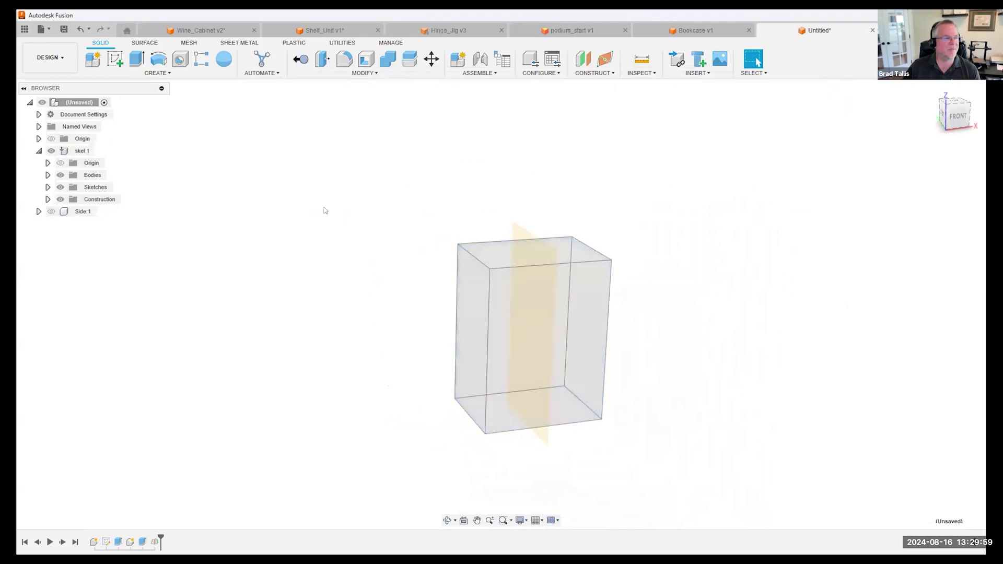
{"action": "left_click", "coordinate": [50, 212]}
{"action": "scroll", "coordinate": [459, 285], "scroll_direction": "up", "scroll_amount": 2}
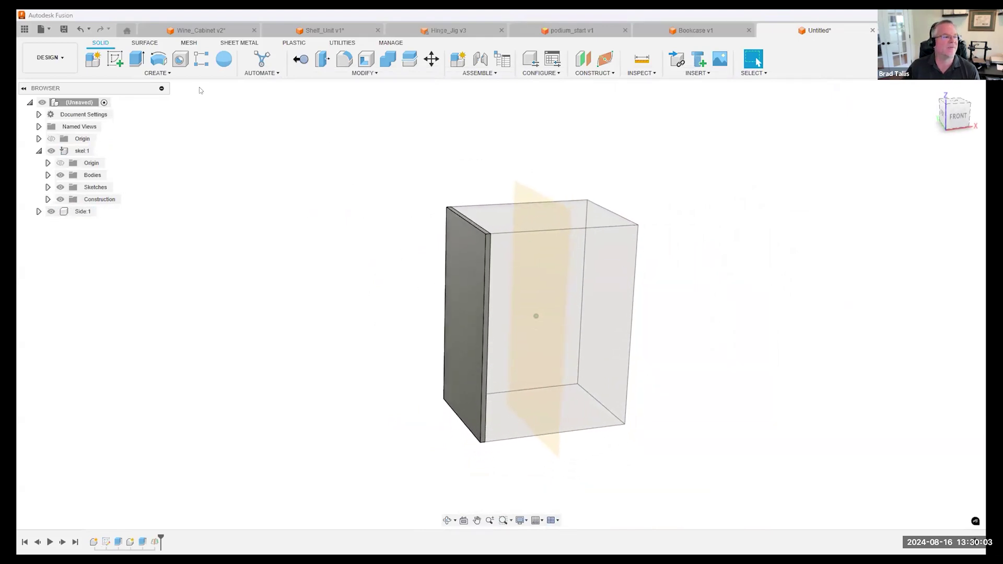
Step: Mirror the Side component across the skeleton's vertical midplane, using Components as the object type
{"action": "left_click", "coordinate": [177, 74]}
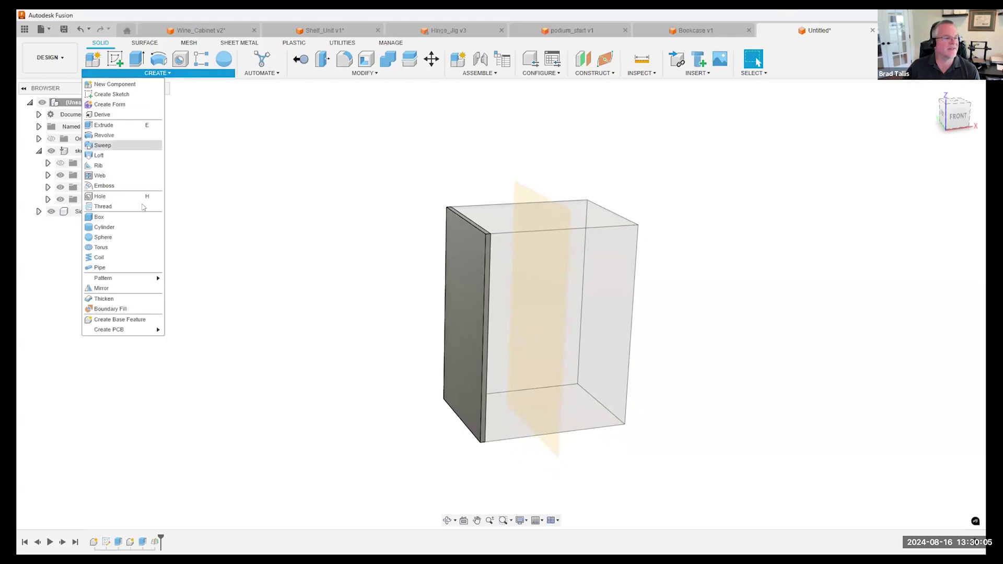
{"action": "left_click", "coordinate": [124, 289]}
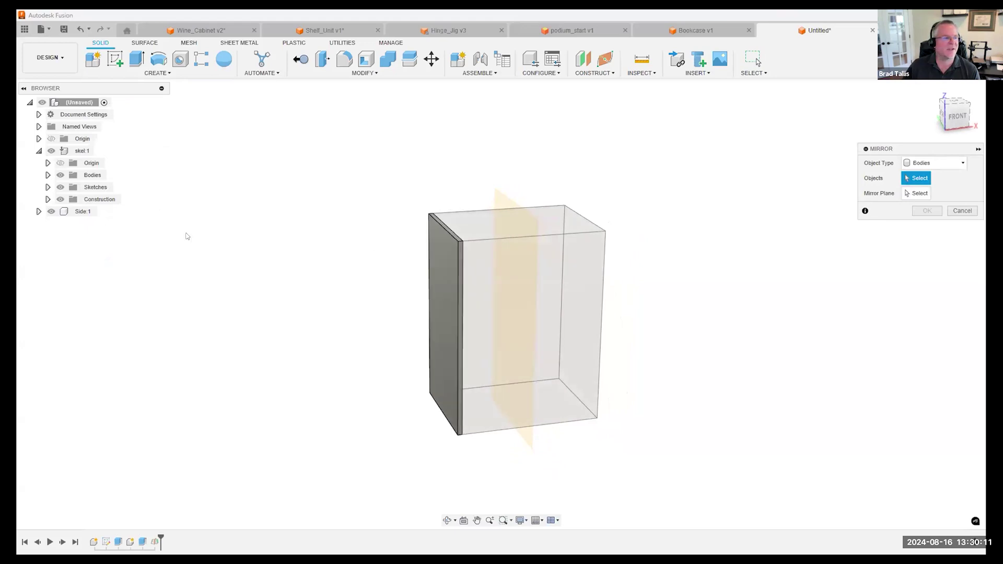
{"action": "left_click", "coordinate": [908, 163]}
{"action": "left_click", "coordinate": [914, 207]}
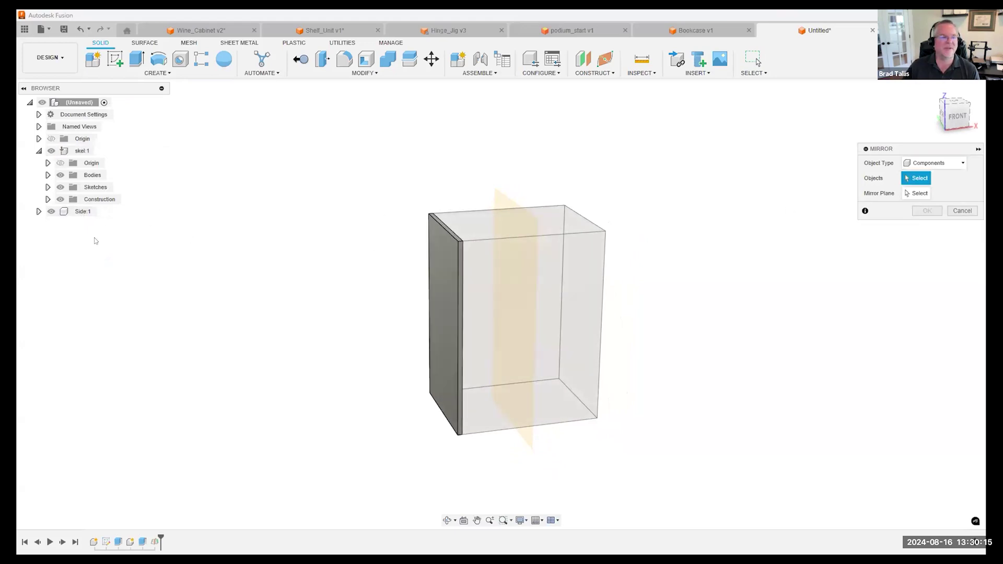
{"action": "left_click", "coordinate": [81, 212]}
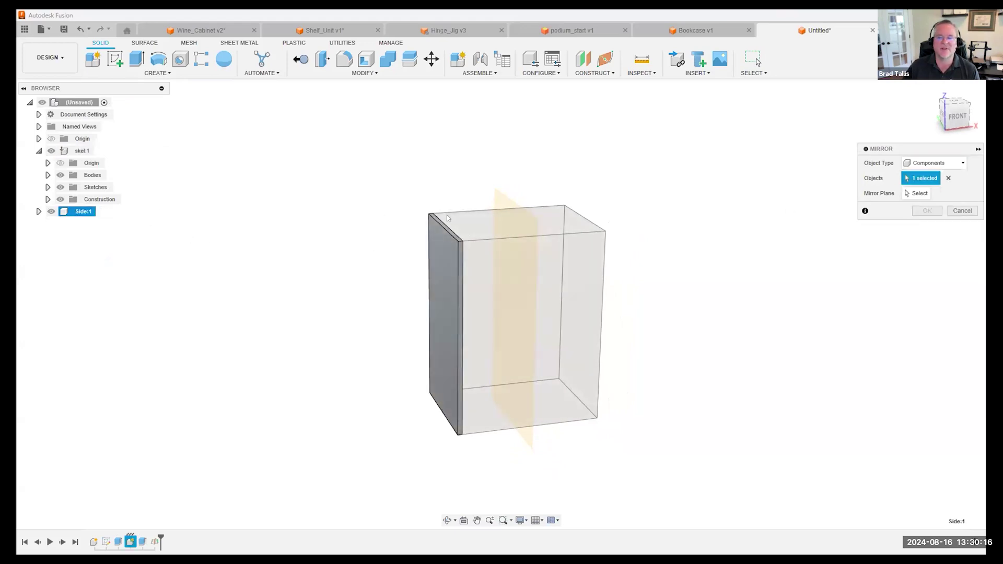
{"action": "left_click", "coordinate": [917, 193]}
{"action": "left_click", "coordinate": [515, 303]}
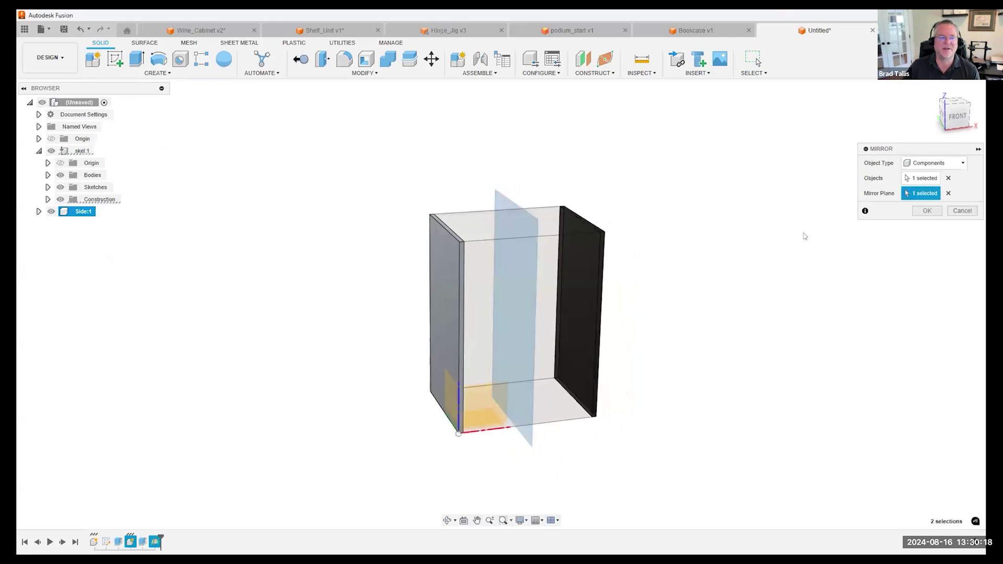
{"action": "left_click", "coordinate": [923, 211]}
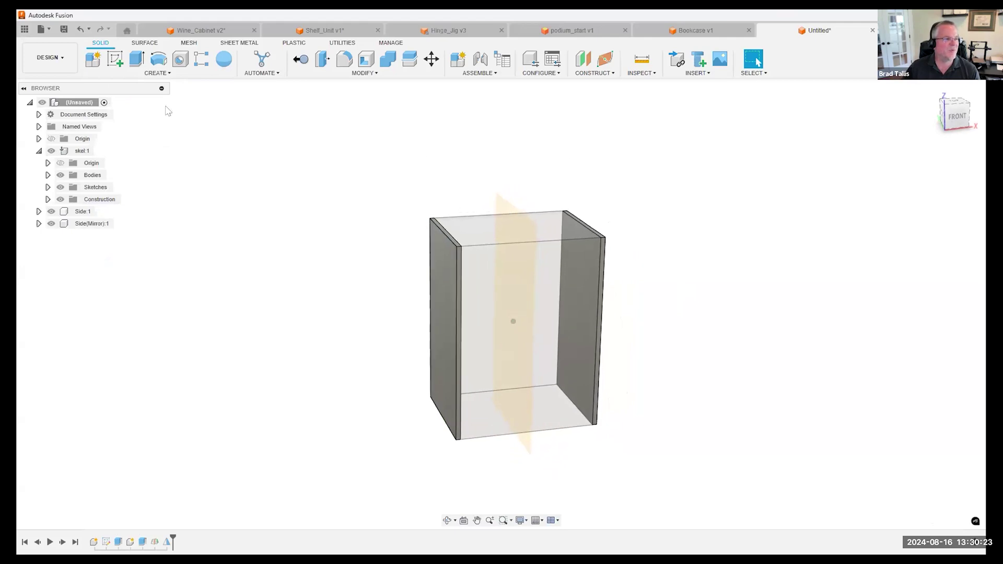
Step: Create an internal standard component named Back under the top-level assembly and make it active
{"action": "left_click", "coordinate": [79, 103]}
{"action": "right_click", "coordinate": [80, 104]}
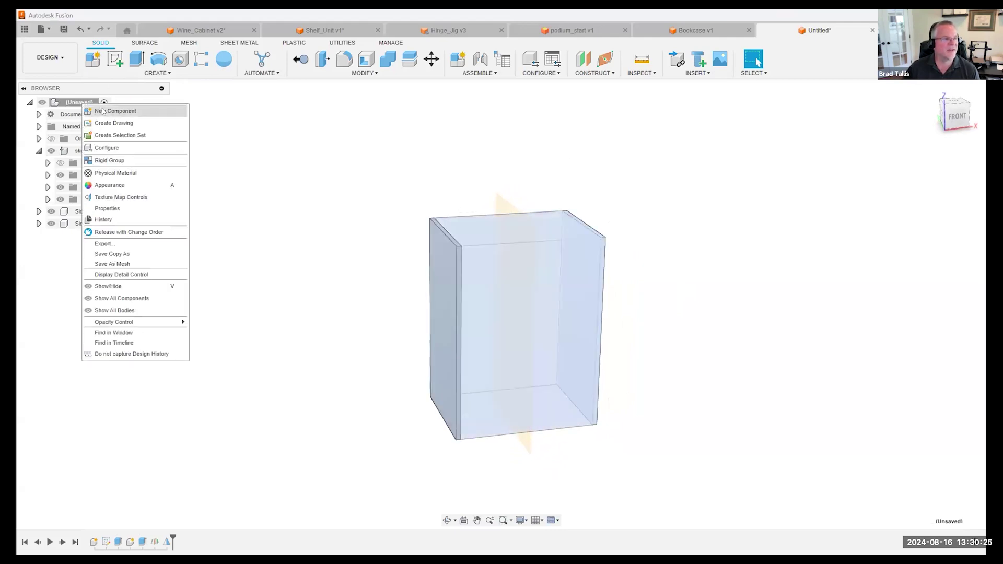
{"action": "left_click", "coordinate": [103, 111]}
{"action": "left_click_drag", "start_coordinate": [886, 207], "coordinate": [816, 204]}
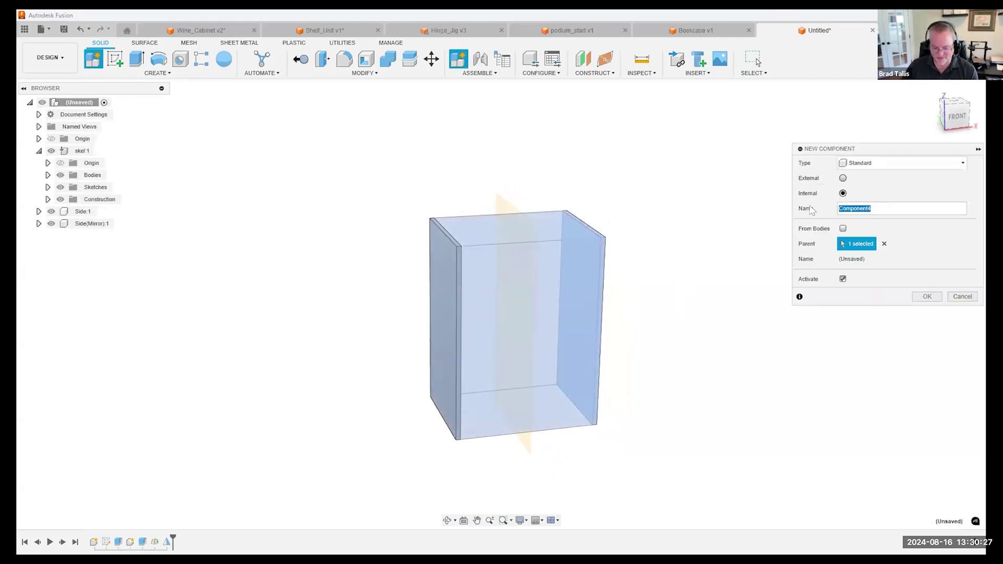
{"action": "key", "text": "Return"}
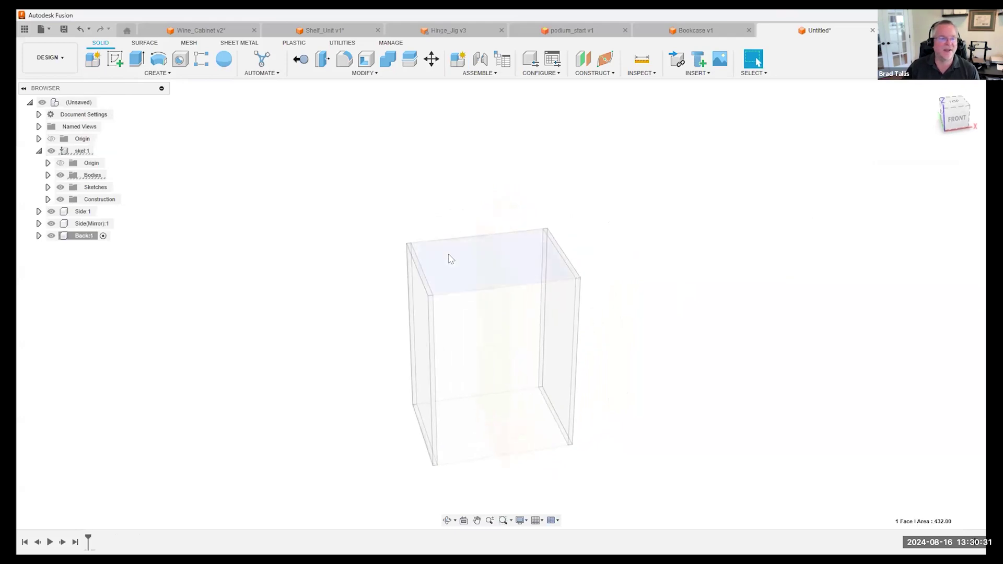
Step: Start a sketch on the skeleton's top face and draw a long thin two-point rectangle about 0.71 in deep just behind the rear edge
{"action": "right_click", "coordinate": [451, 260]}
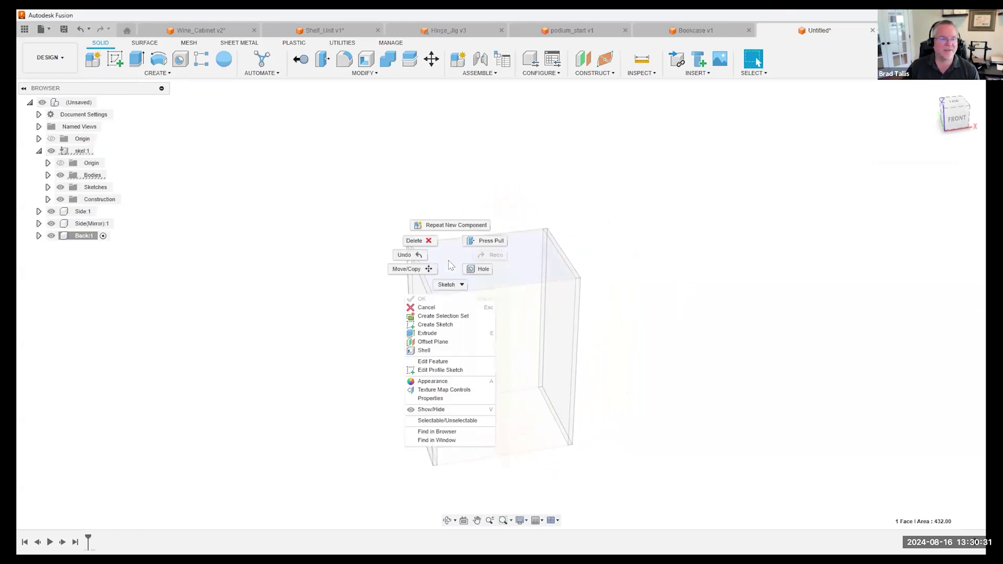
{"action": "left_click", "coordinate": [448, 325]}
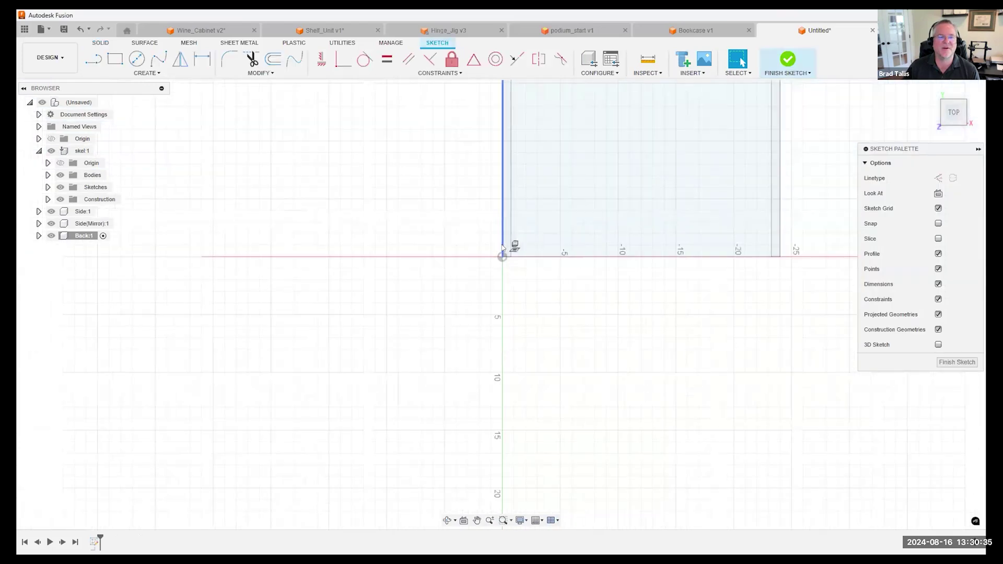
{"action": "scroll", "coordinate": [374, 170], "scroll_direction": "up", "scroll_amount": 2}
{"action": "middle_click_drag", "start_coordinate": [513, 151], "coordinate": [377, 168]}
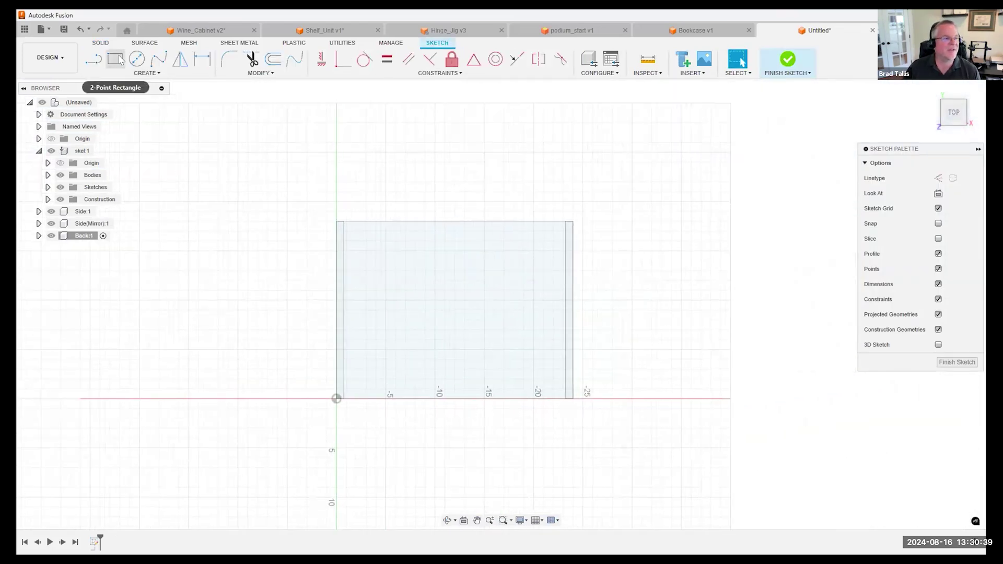
{"action": "left_click", "coordinate": [118, 59]}
{"action": "scroll", "coordinate": [333, 142], "scroll_direction": "up", "scroll_amount": 2}
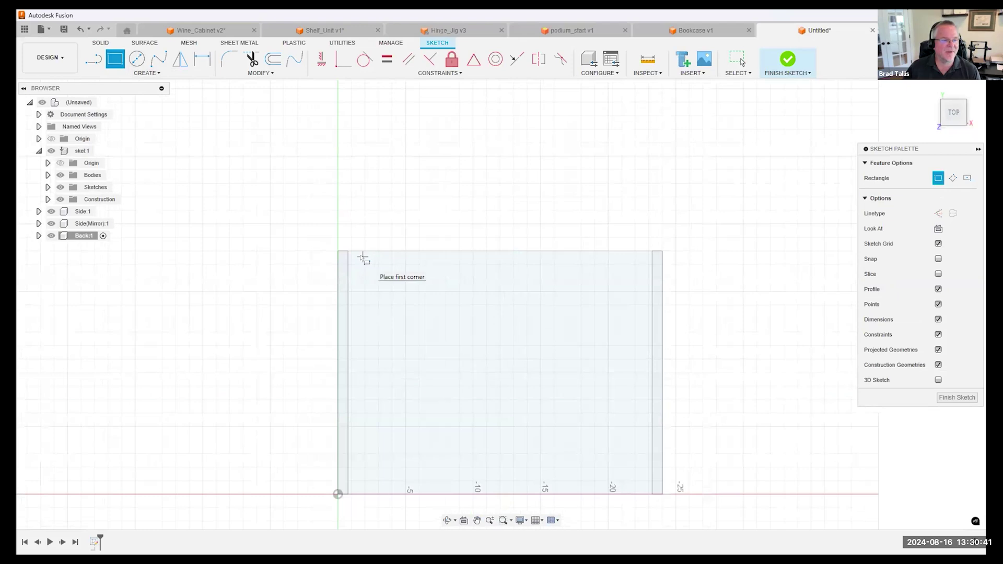
{"action": "left_click", "coordinate": [360, 233]}
{"action": "left_click", "coordinate": [585, 243]}
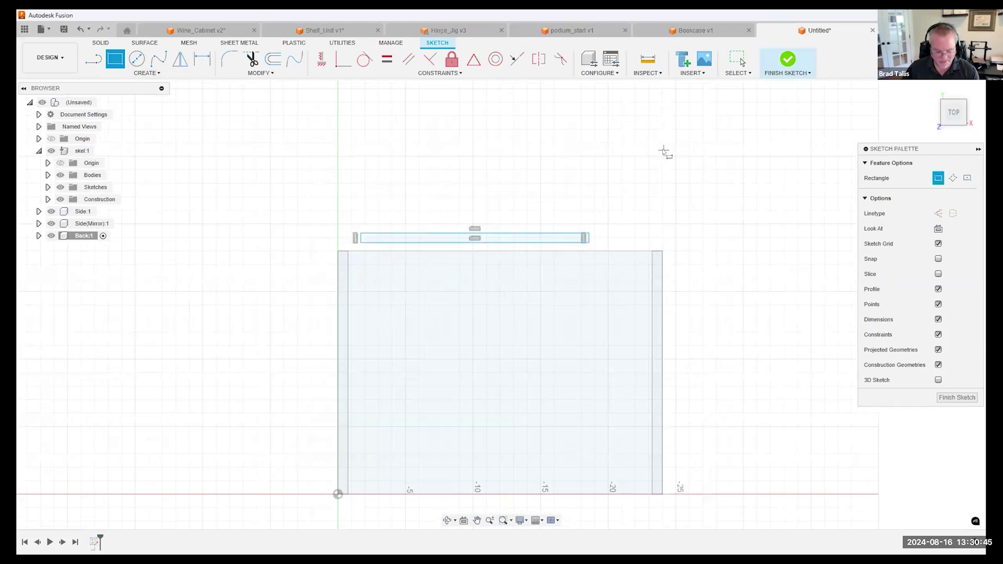
Step: Make the rectangle's rear long edge collinear with the skeleton's rear edge
{"action": "scroll", "coordinate": [401, 158], "scroll_direction": "up", "scroll_amount": 3}
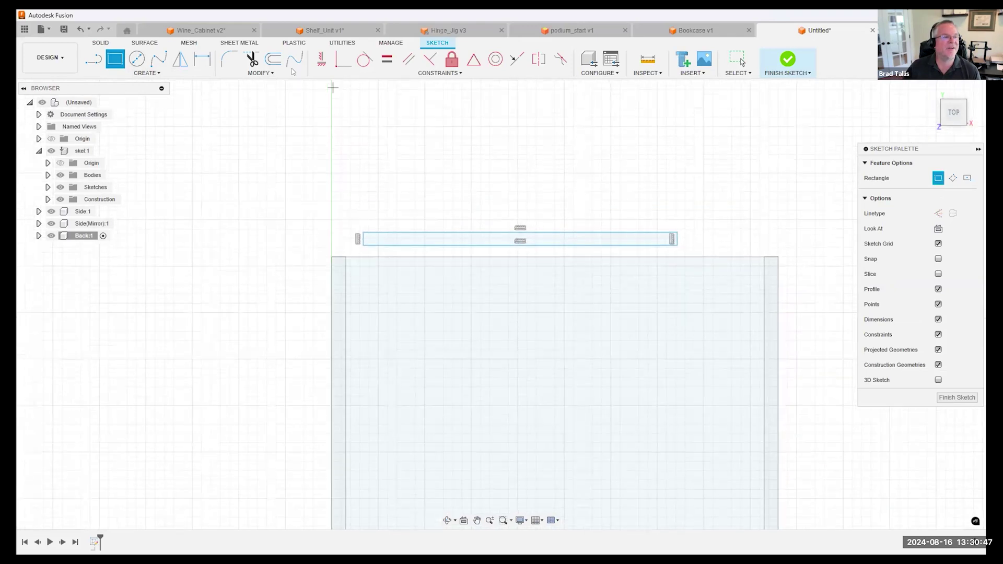
{"action": "left_click", "coordinate": [516, 60]}
{"action": "left_click", "coordinate": [462, 232]}
{"action": "left_click", "coordinate": [443, 258]}
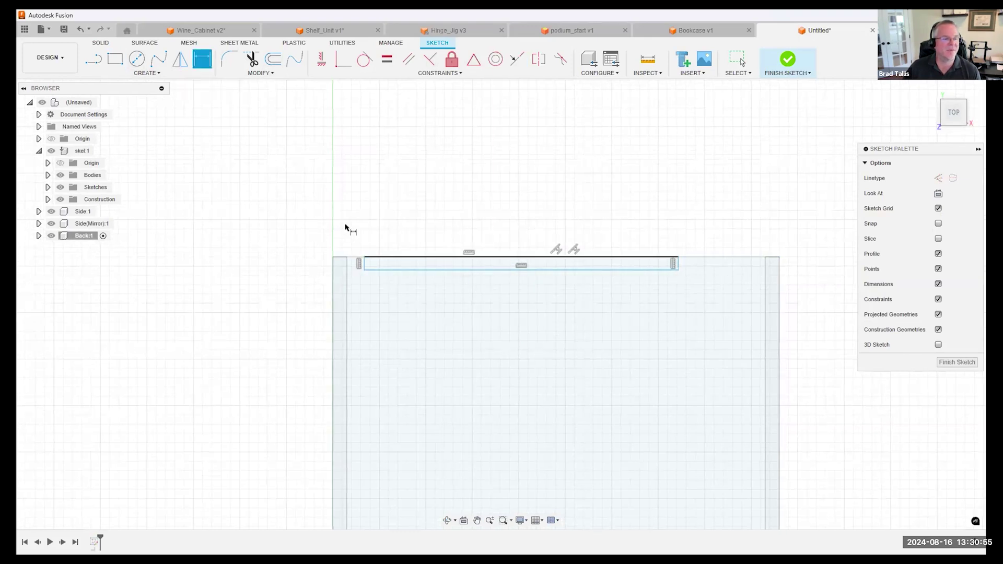
Step: Dimension the rectangle's left end from the cabinet's outer left edge as ply/2
{"action": "scroll", "coordinate": [345, 228], "scroll_direction": "up", "scroll_amount": 2}
{"action": "left_click", "coordinate": [370, 280]}
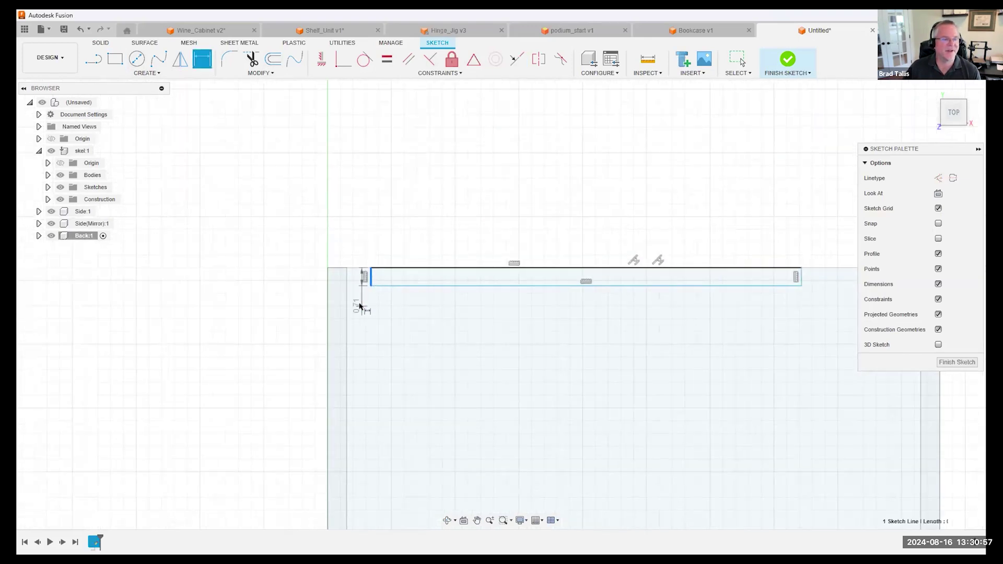
{"action": "left_click", "coordinate": [329, 277]}
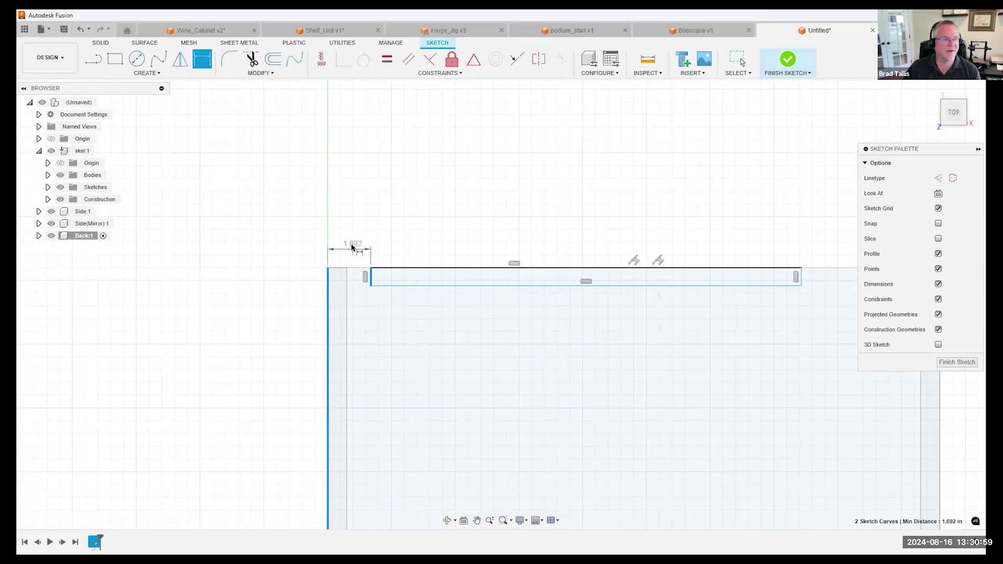
{"action": "left_click", "coordinate": [401, 230]}
{"action": "type", "text": "pl"}
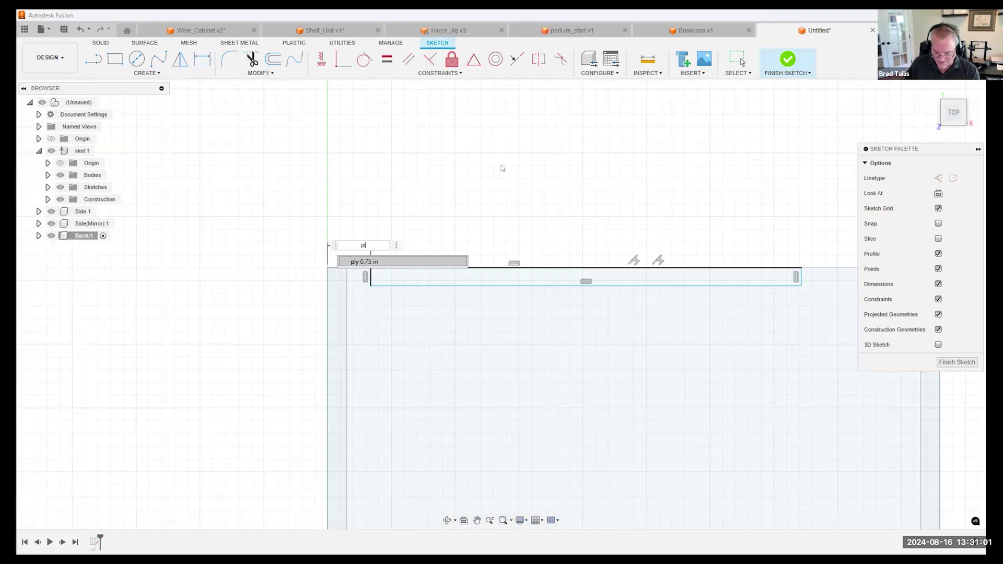
{"action": "type", "text": "y/2"}
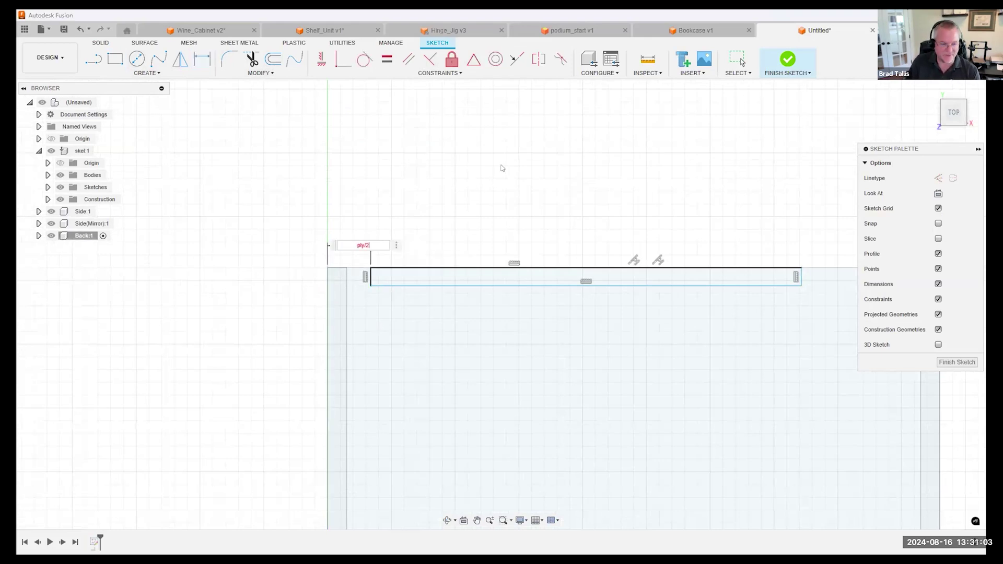
{"action": "key", "text": "Return"}
Step: Dimension the rectangle's right end from the cabinet's outer right edge, linking it to the left offset dimension
{"action": "scroll", "coordinate": [251, 135], "scroll_direction": "up", "scroll_amount": 4}
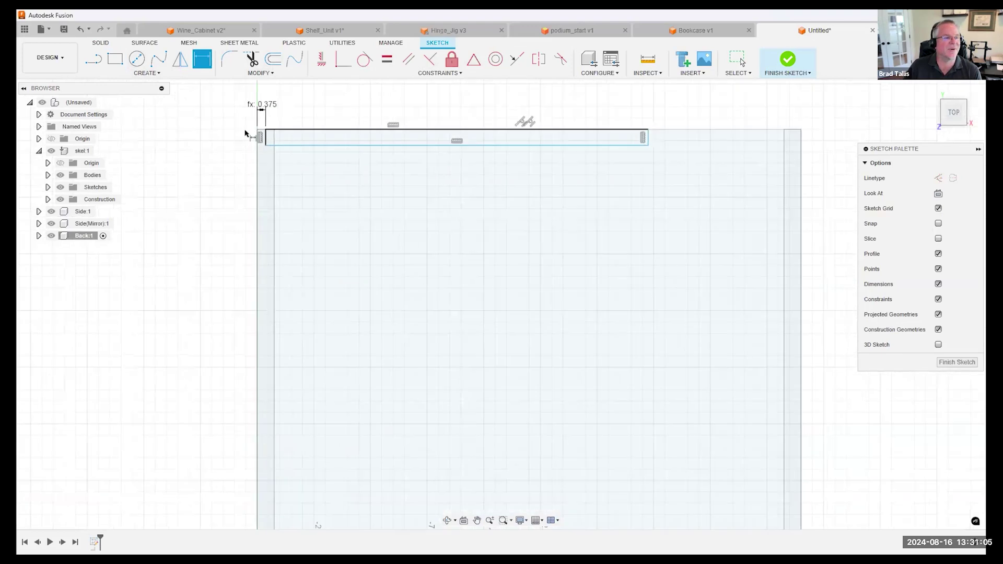
{"action": "scroll", "coordinate": [288, 139], "scroll_direction": "up", "scroll_amount": 1}
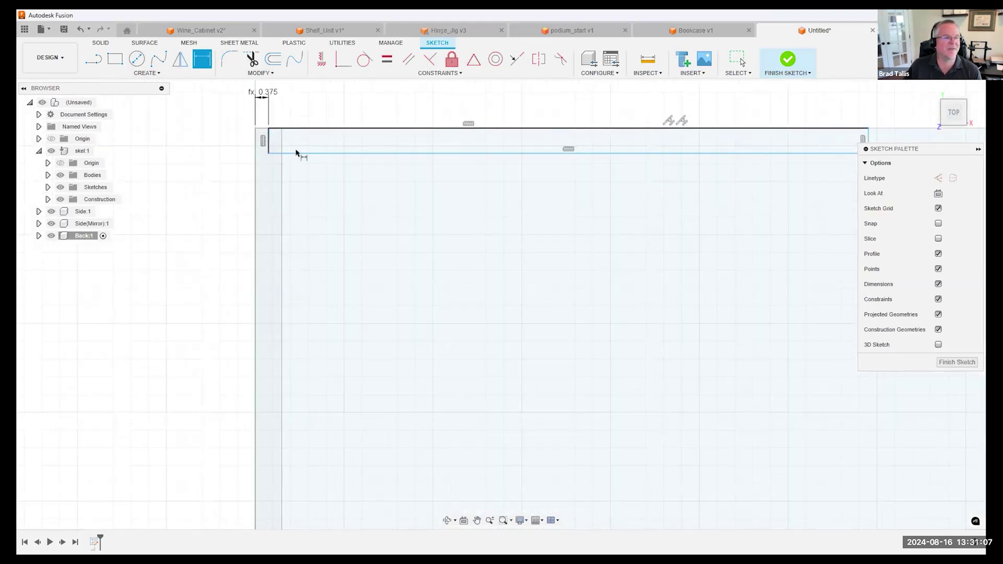
{"action": "scroll", "coordinate": [375, 159], "scroll_direction": "down", "scroll_amount": 2}
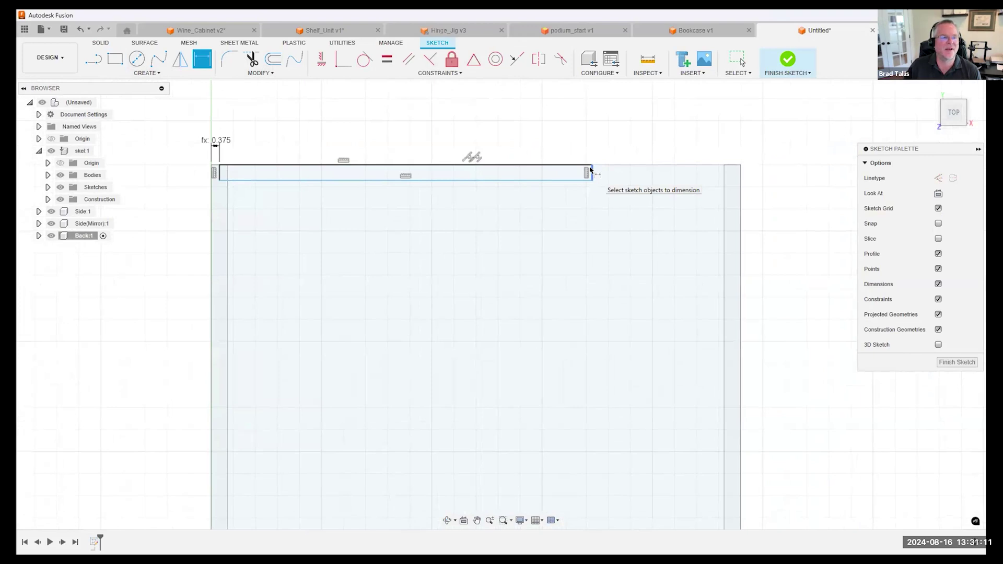
{"action": "left_click", "coordinate": [590, 171]}
{"action": "left_click", "coordinate": [739, 172]}
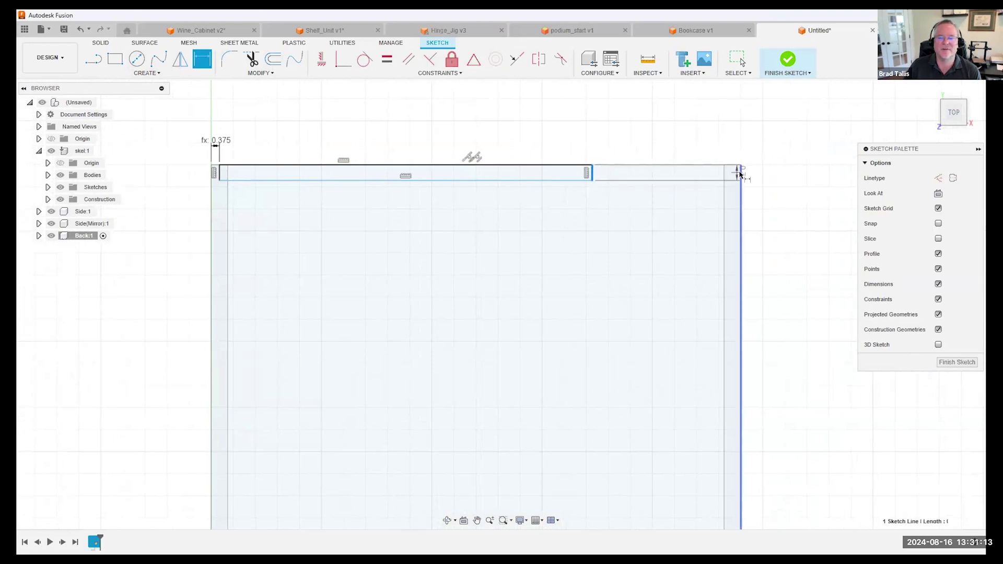
{"action": "left_click", "coordinate": [712, 139]}
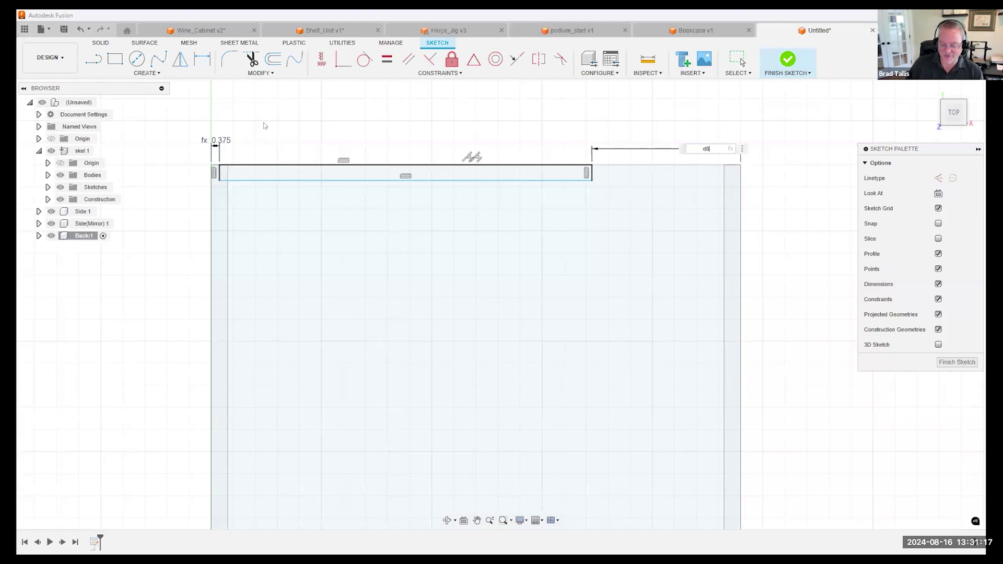
{"action": "key", "text": "Return"}
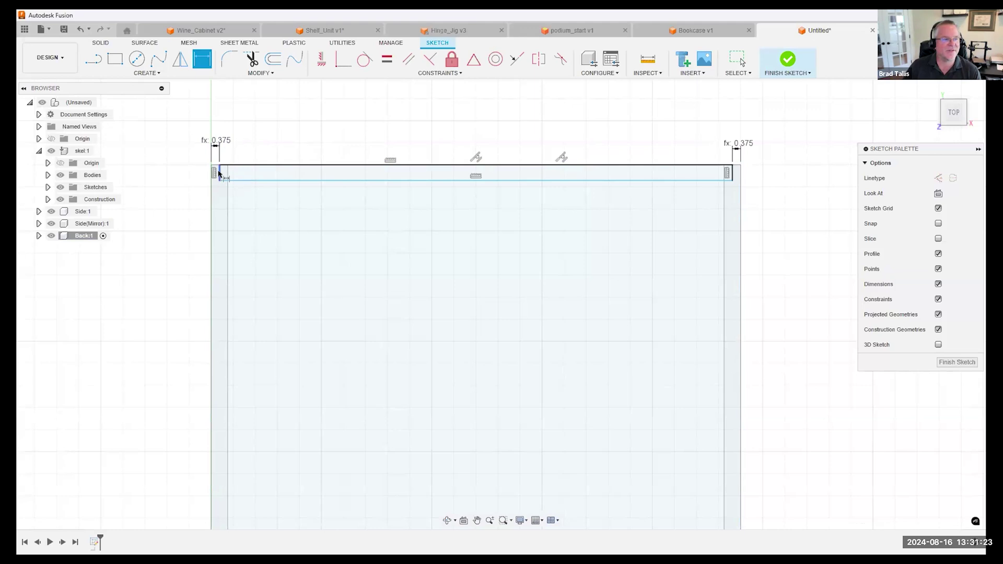
Step: Set the back panel rectangle's thickness to ply/2 and finish the sketch
{"action": "left_click", "coordinate": [167, 174]}
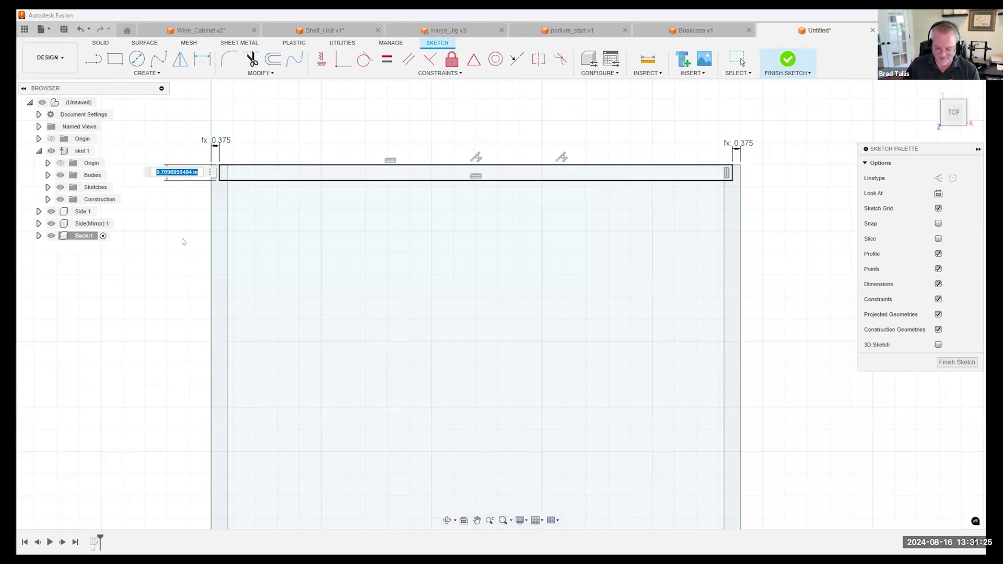
{"action": "type", "text": "ply/2"}
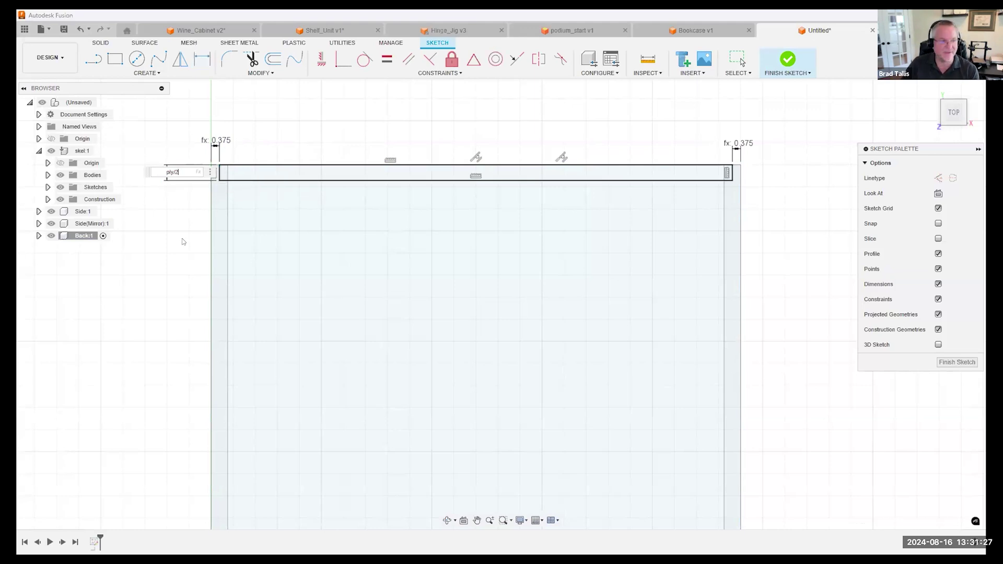
{"action": "key", "text": "Return"}
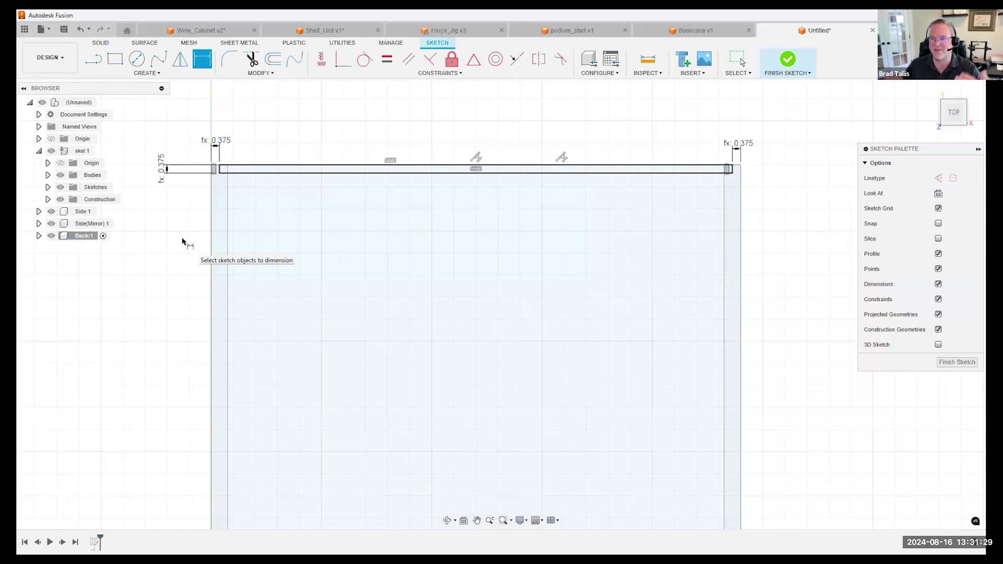
{"action": "left_click", "coordinate": [955, 362]}
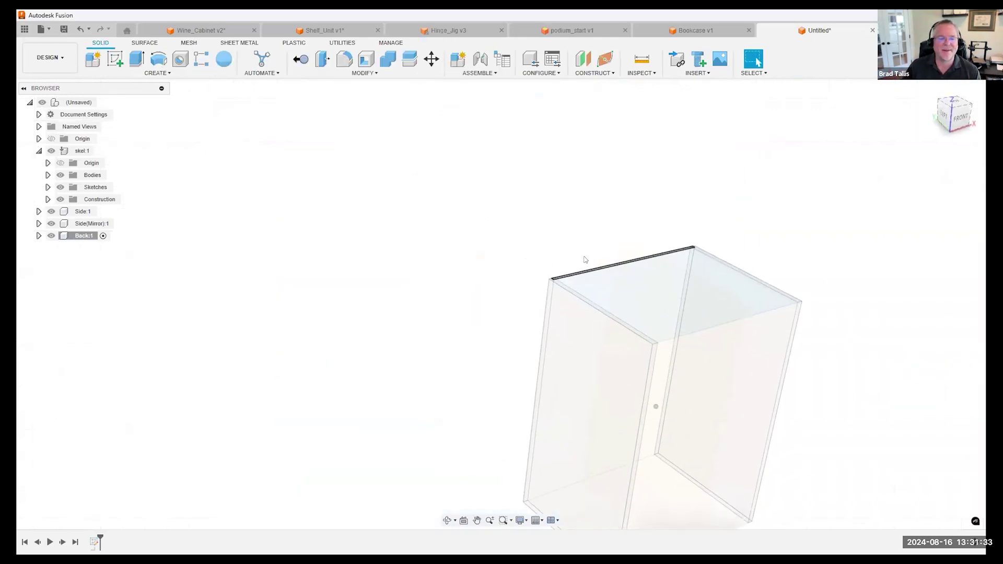
Step: Start an Extrude on the back panel's narrow rectangular profile
{"action": "scroll", "coordinate": [585, 260], "scroll_direction": "up", "scroll_amount": 10}
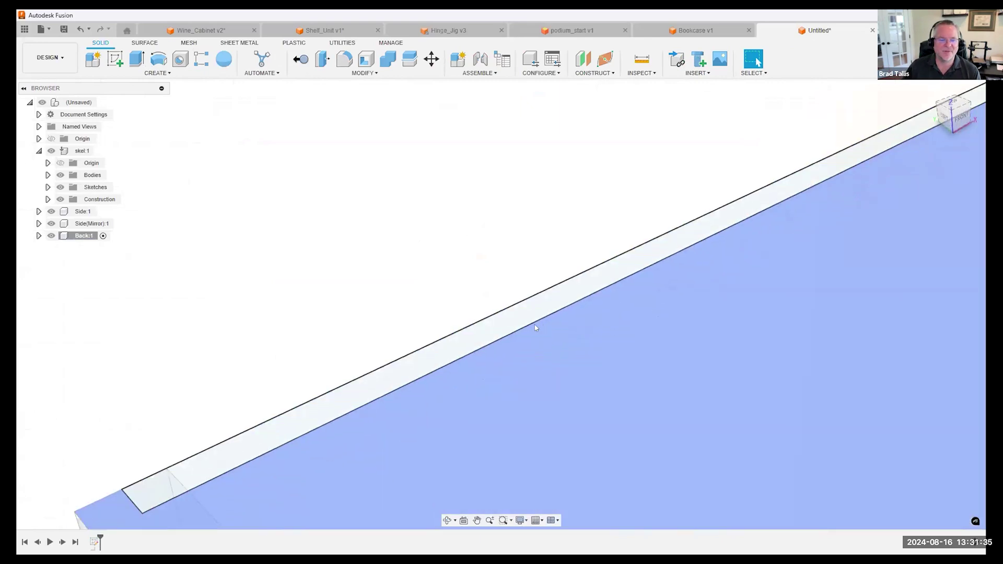
{"action": "left_click", "coordinate": [505, 326]}
{"action": "right_click", "coordinate": [505, 328]}
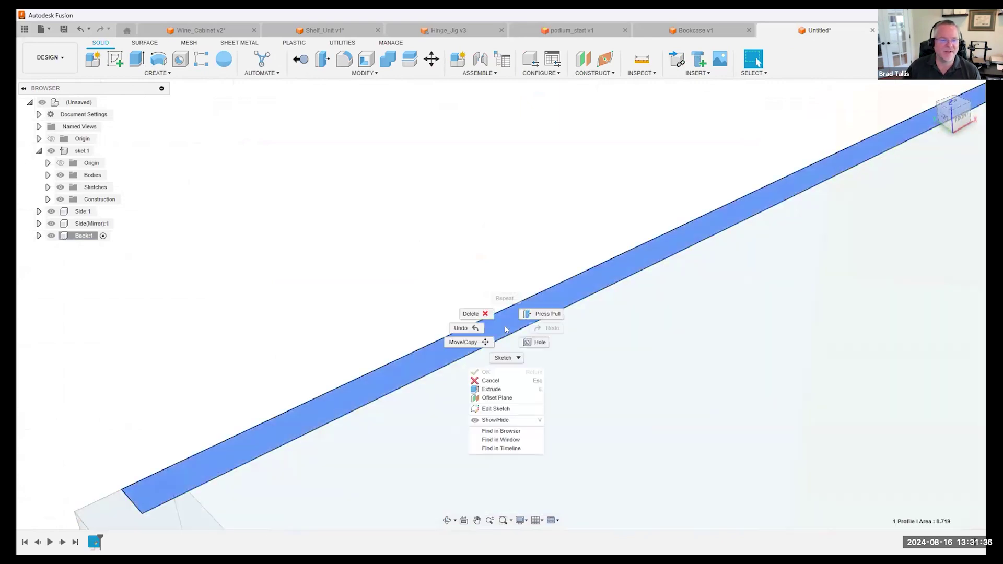
{"action": "left_click", "coordinate": [493, 390]}
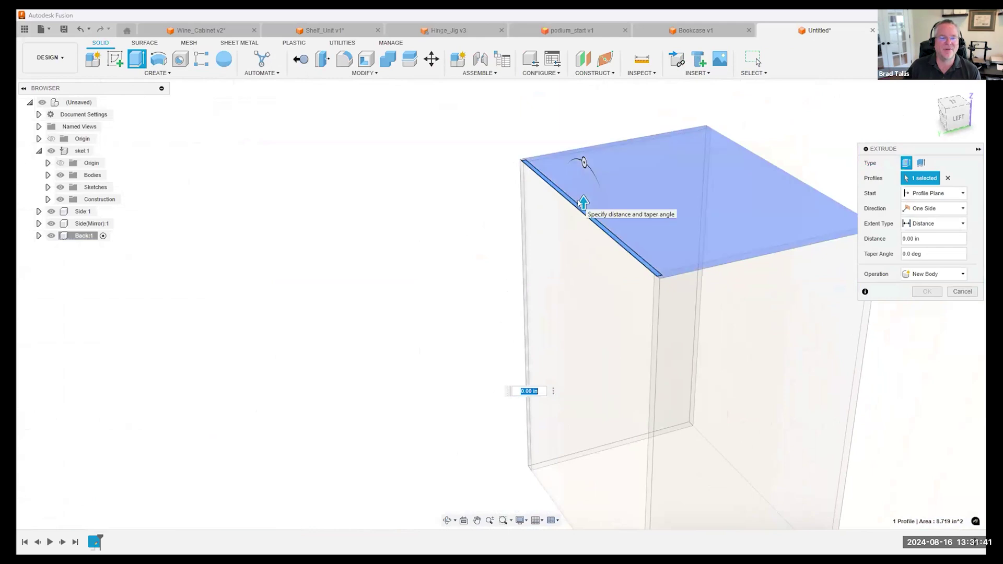
Step: Try to extrude the back panel profile to the skeleton's middle construction plane
{"action": "left_click_drag", "start_coordinate": [581, 207], "coordinate": [570, 257]}
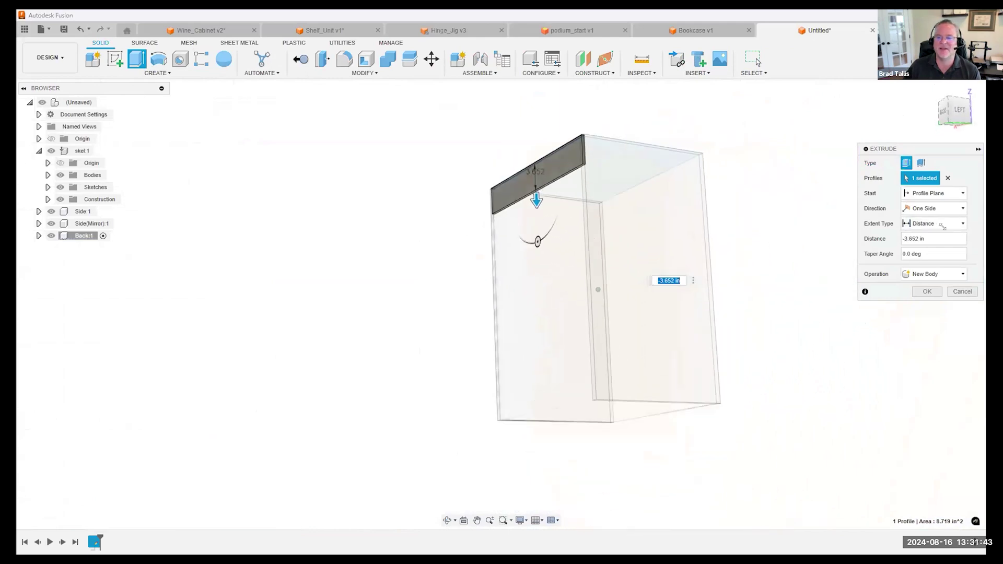
{"action": "left_click", "coordinate": [935, 224]}
{"action": "left_click", "coordinate": [936, 247]}
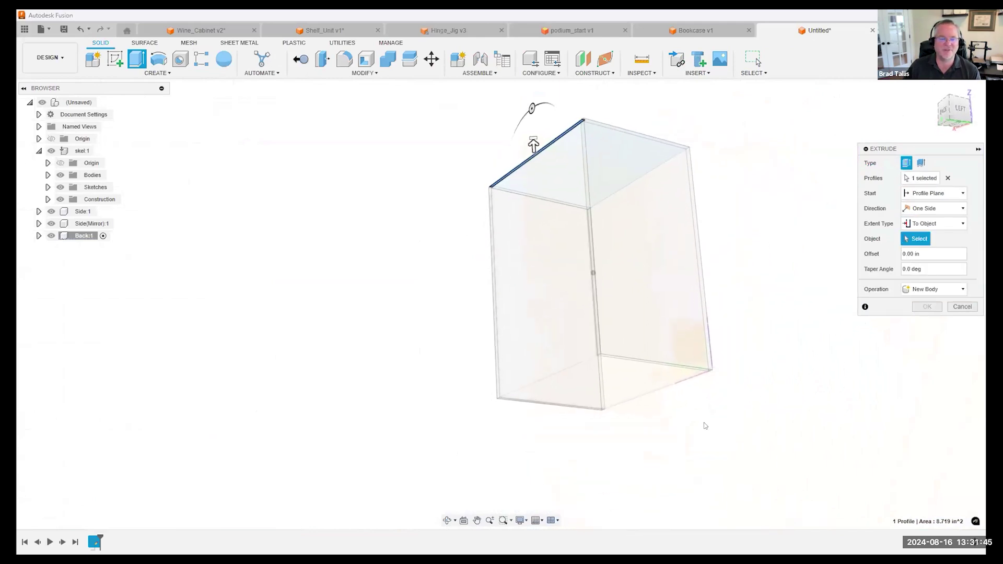
{"action": "left_click", "coordinate": [581, 385]}
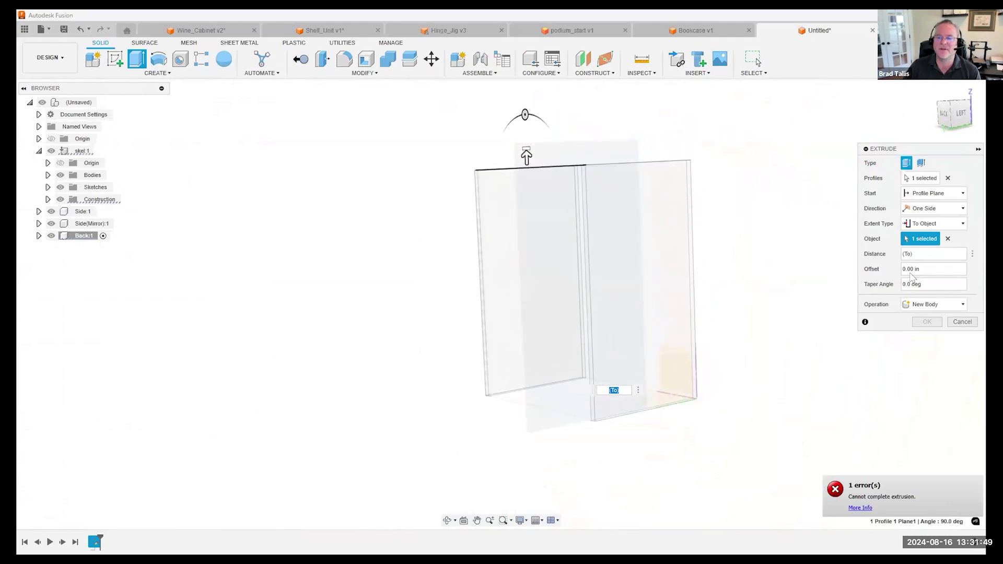
{"action": "left_click", "coordinate": [948, 239]}
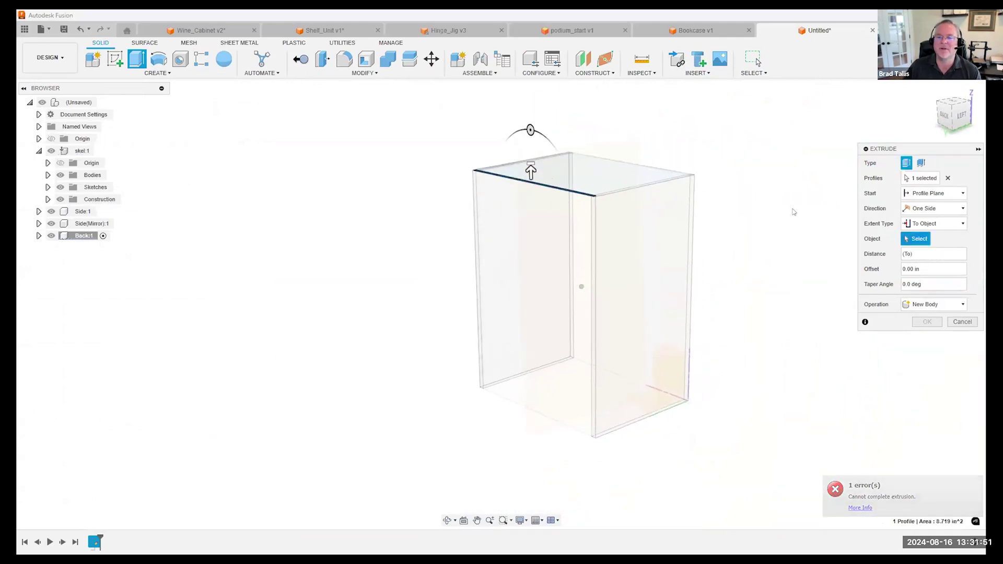
Step: Extrude the back panel profile down to the skeleton's bottom face, using the To Object extent and the New Body operation
{"action": "left_click_drag", "start_coordinate": [532, 175], "coordinate": [533, 251]}
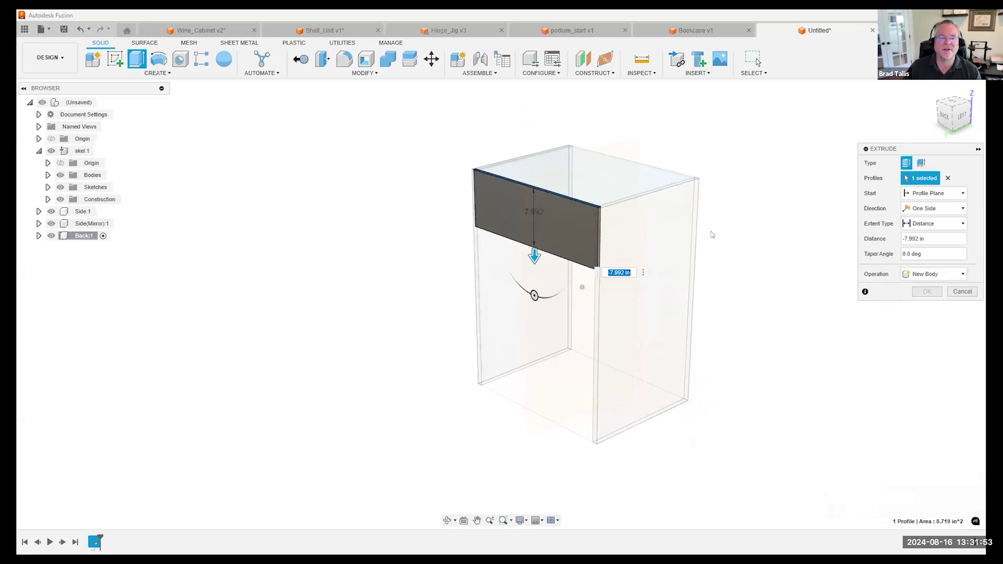
{"action": "left_click", "coordinate": [947, 225]}
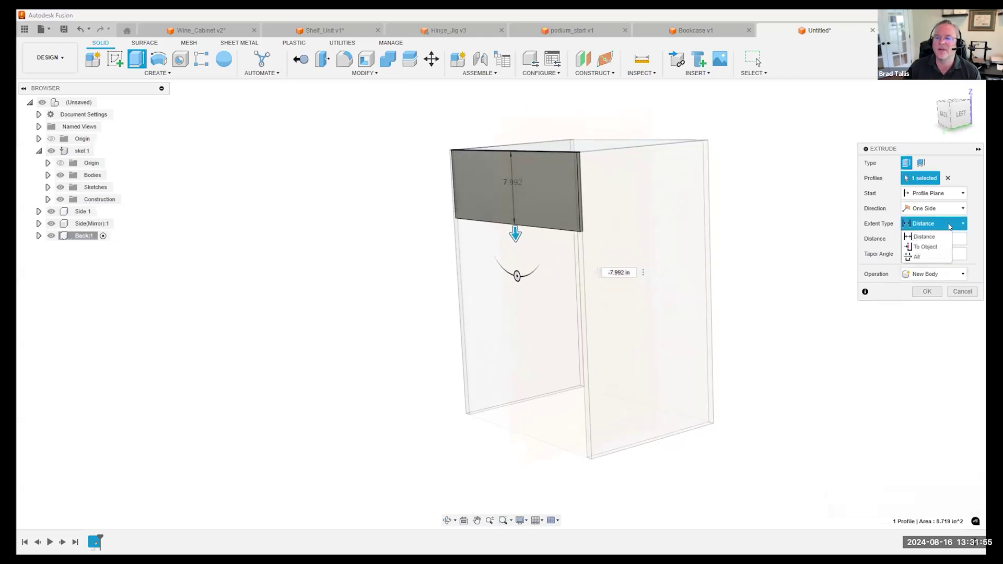
{"action": "left_click", "coordinate": [932, 237]}
{"action": "left_click", "coordinate": [933, 223]}
{"action": "left_click", "coordinate": [925, 249]}
{"action": "middle_click_drag", "start_coordinate": [626, 261], "coordinate": [585, 373], "text": "shift"}
{"action": "left_click", "coordinate": [513, 364]}
{"action": "scroll", "coordinate": [735, 353], "scroll_direction": "down", "scroll_amount": 5}
{"action": "middle_click_drag", "start_coordinate": [712, 329], "coordinate": [817, 307], "text": "shift"}
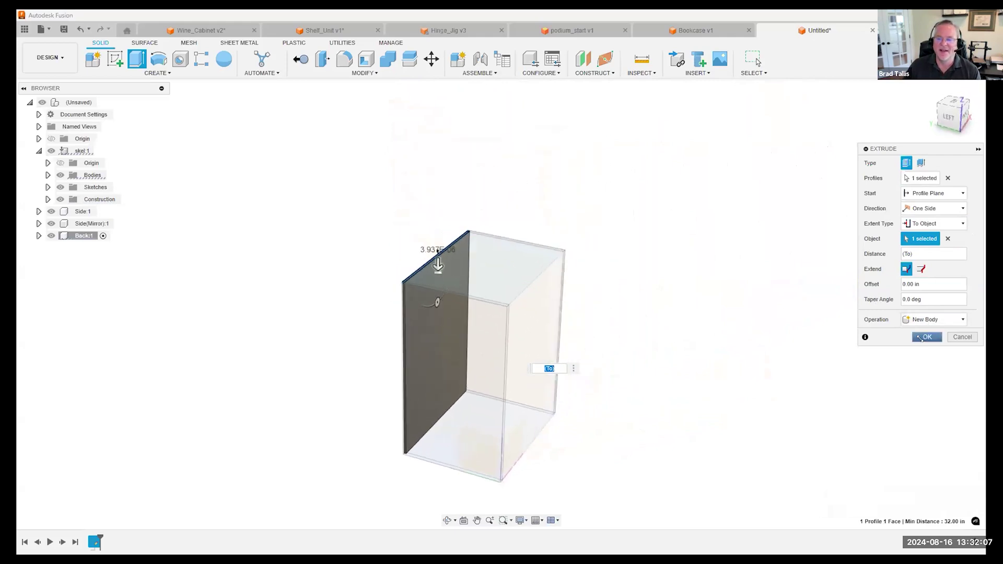
{"action": "key", "text": "Return"}
Step: Start a Combine operation, hide the skeleton component and clear the skeleton from the target body selection
{"action": "middle_click_drag", "start_coordinate": [417, 223], "coordinate": [386, 62], "text": "shift"}
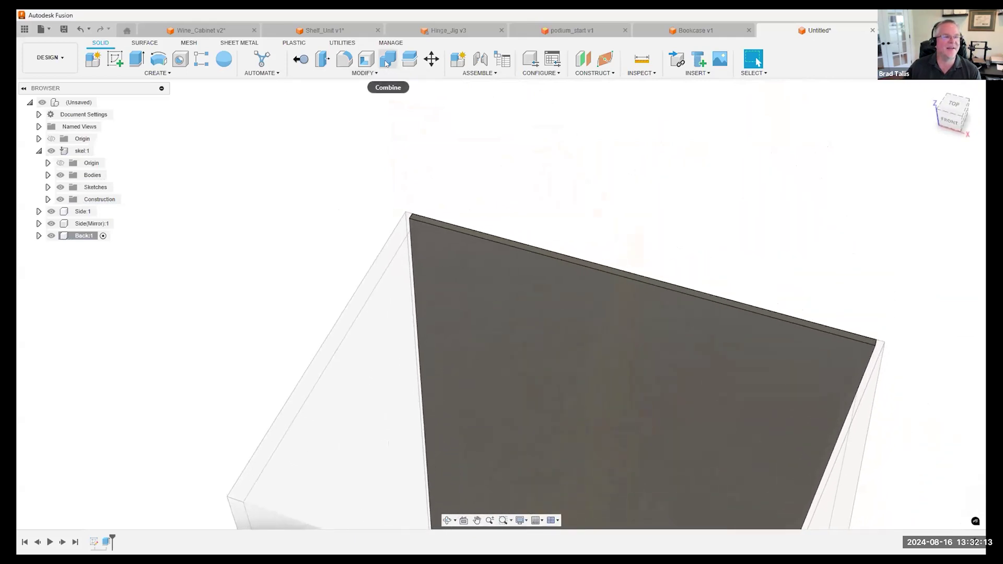
{"action": "left_click", "coordinate": [388, 59]}
{"action": "scroll", "coordinate": [384, 88], "scroll_direction": "up", "scroll_amount": 3}
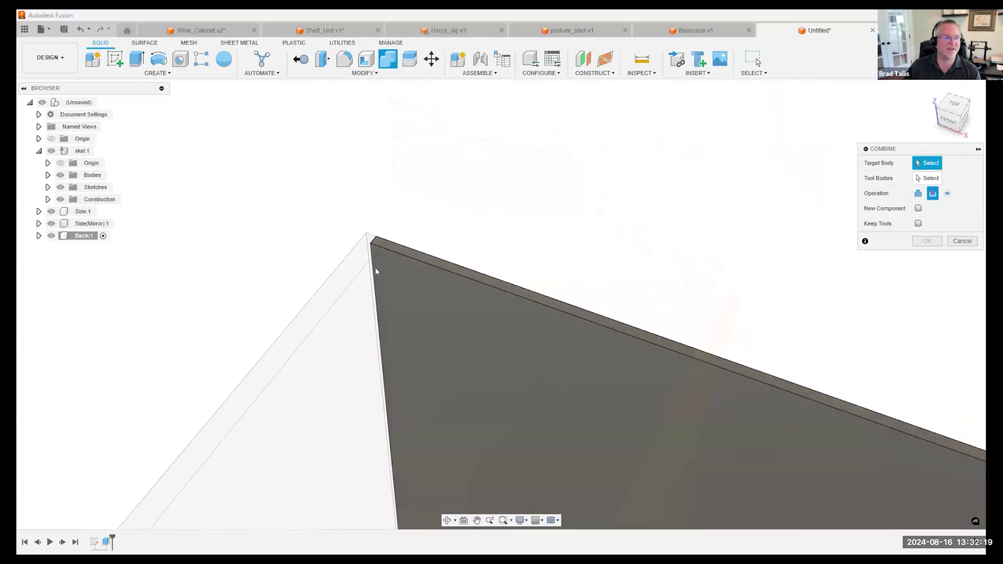
{"action": "left_click", "coordinate": [349, 268]}
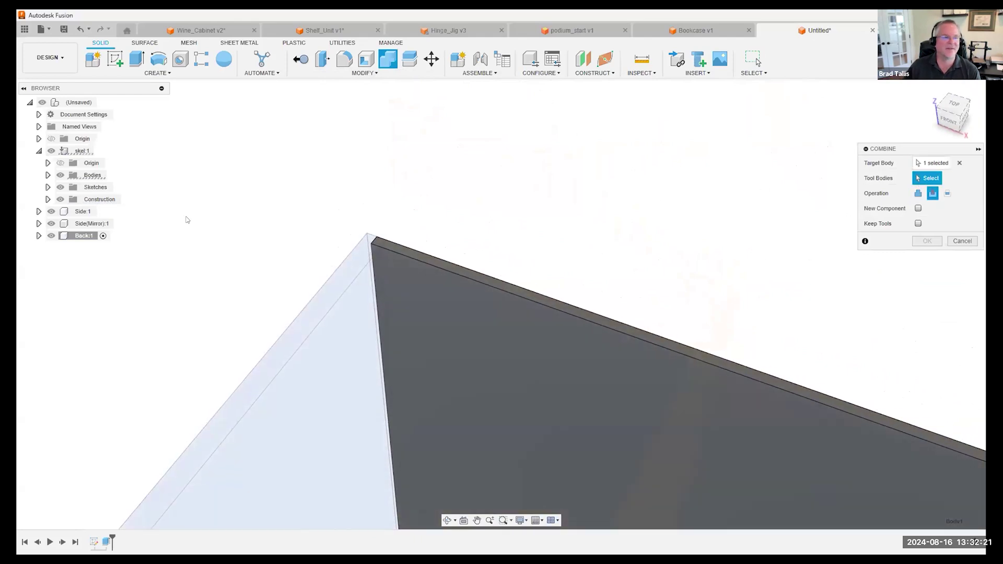
{"action": "left_click", "coordinate": [51, 151]}
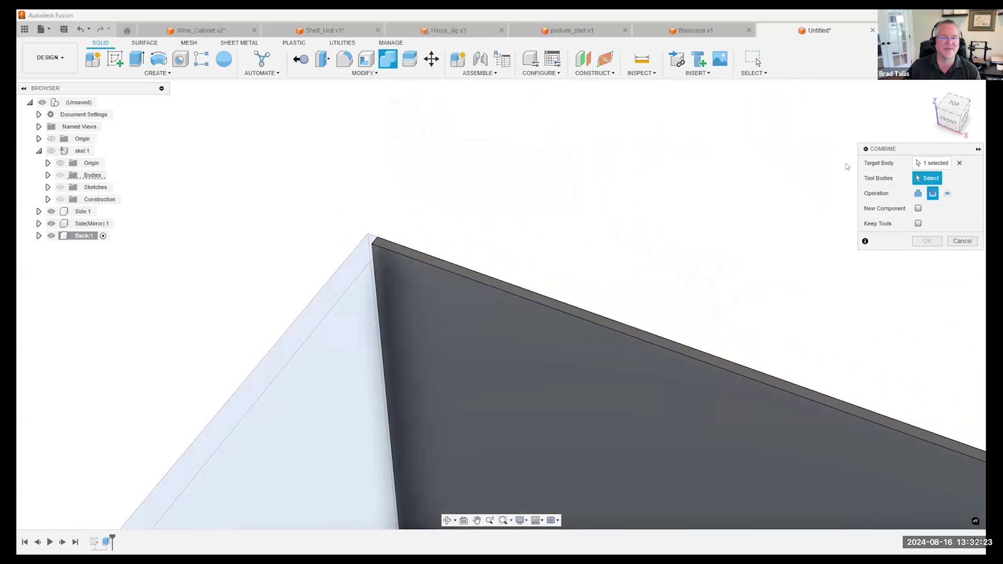
{"action": "left_click", "coordinate": [959, 163]}
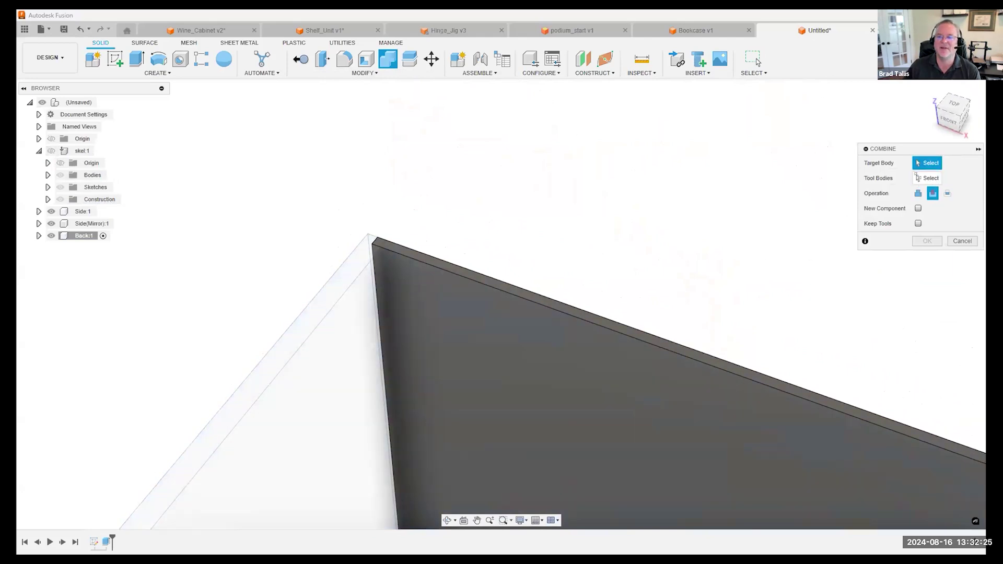
Step: Cut the back panel's shape out of the original side with Combine, keeping the tool body, and hide the back to check the cut
{"action": "left_click", "coordinate": [351, 265]}
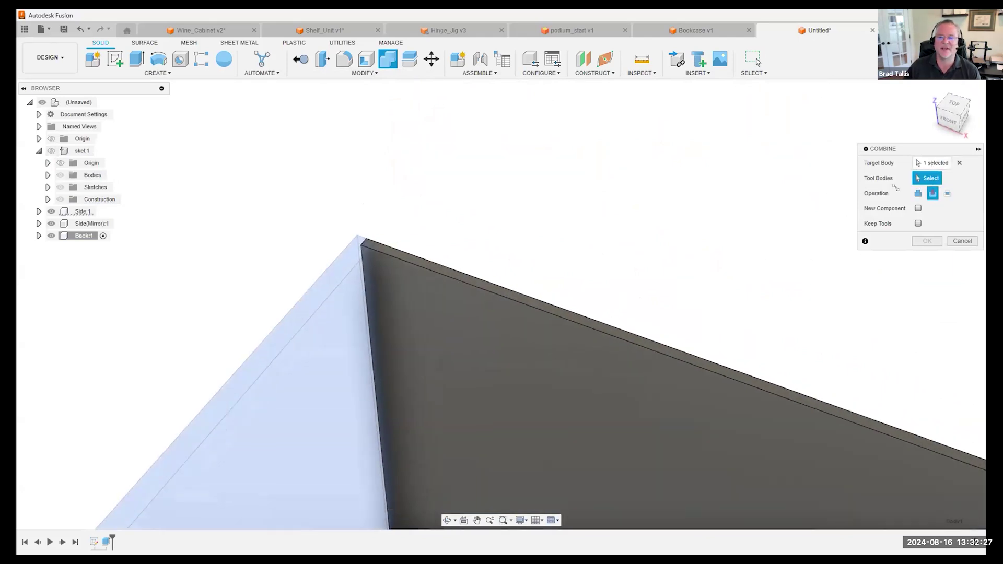
{"action": "left_click", "coordinate": [452, 283]}
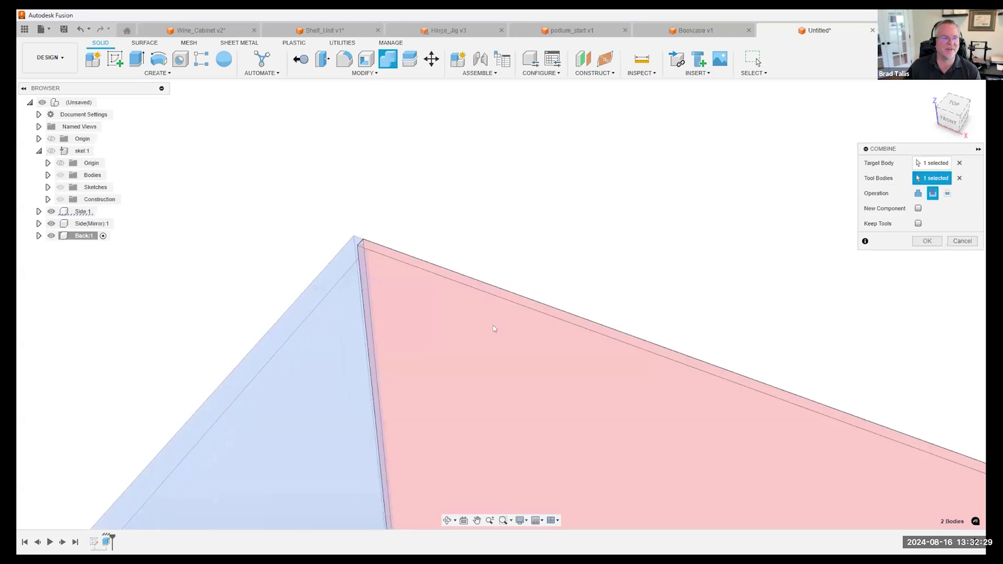
{"action": "left_click", "coordinate": [918, 223]}
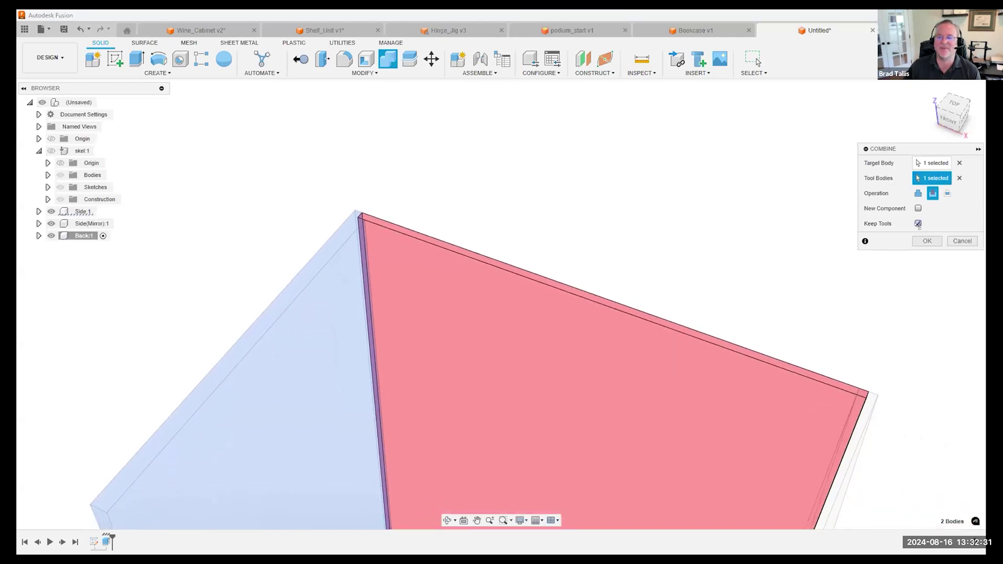
{"action": "left_click", "coordinate": [926, 240]}
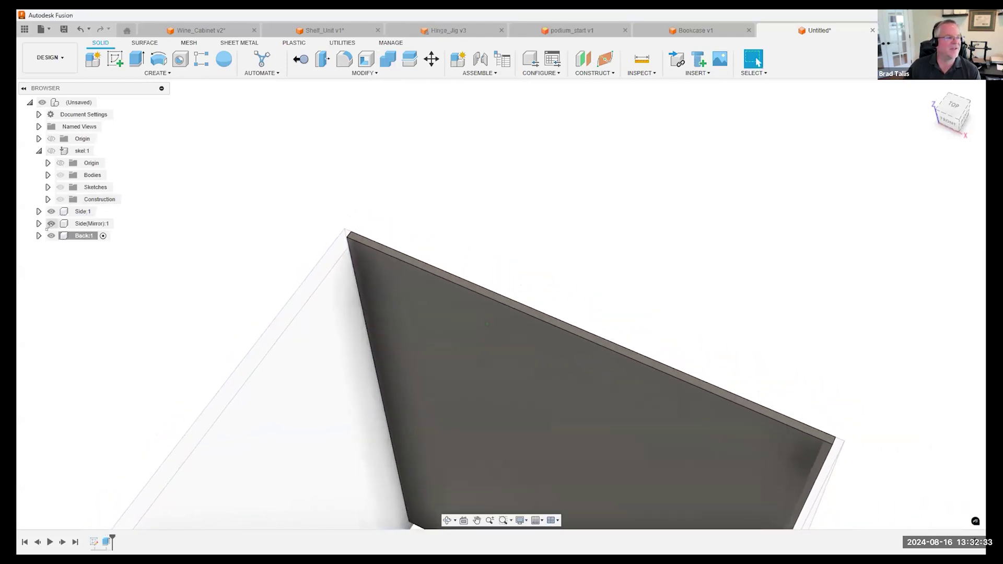
{"action": "middle_click_drag", "start_coordinate": [369, 246], "coordinate": [339, 233], "text": "shift"}
{"action": "left_click", "coordinate": [51, 236]}
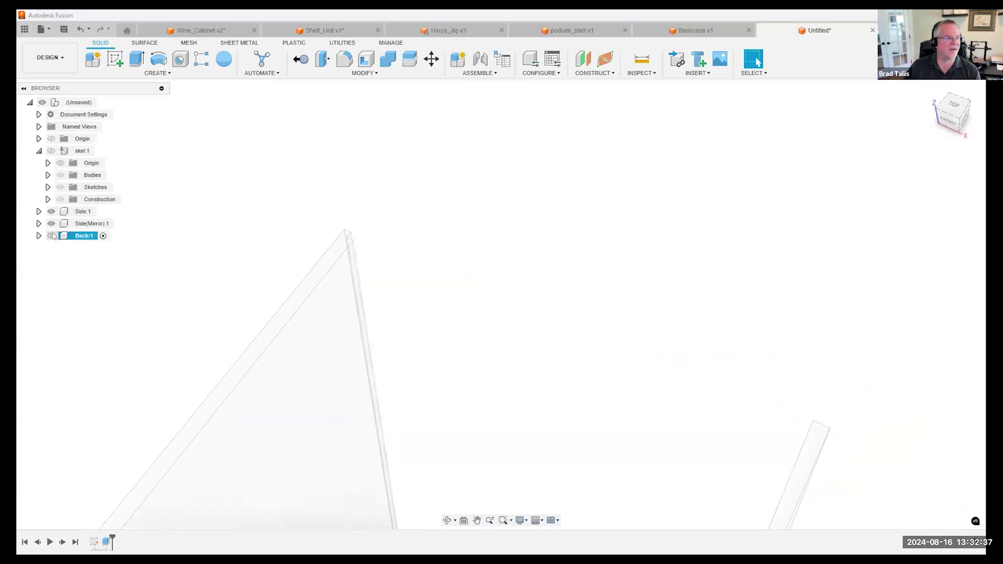
Step: Cut the back panel's shape out of the mirrored side with Combine, keeping the tool body, and toggle the back's visibility to check the cut
{"action": "left_click", "coordinate": [387, 59]}
{"action": "scroll", "coordinate": [674, 318], "scroll_direction": "up", "scroll_amount": 3}
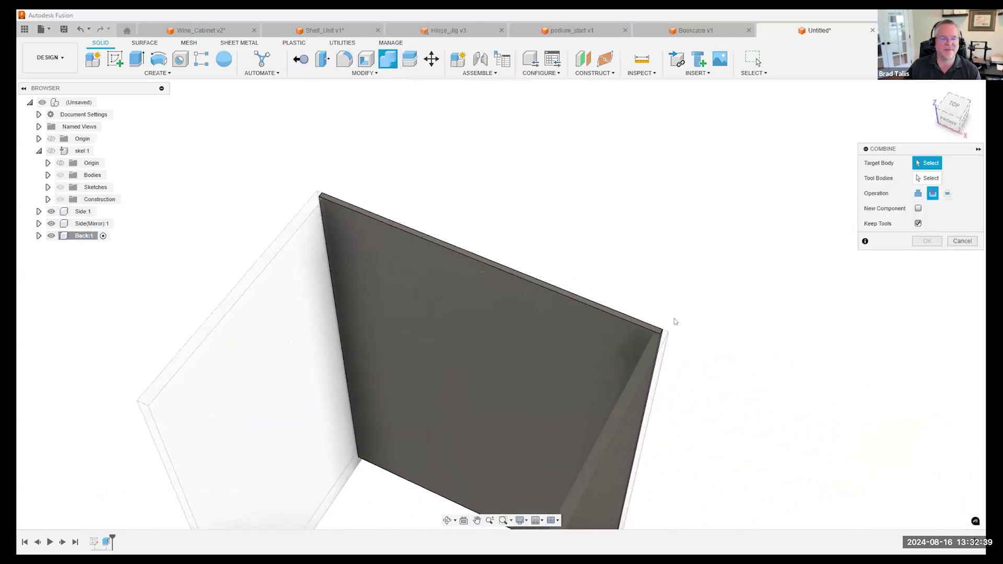
{"action": "scroll", "coordinate": [705, 307], "scroll_direction": "up", "scroll_amount": 2}
{"action": "left_click", "coordinate": [709, 350]}
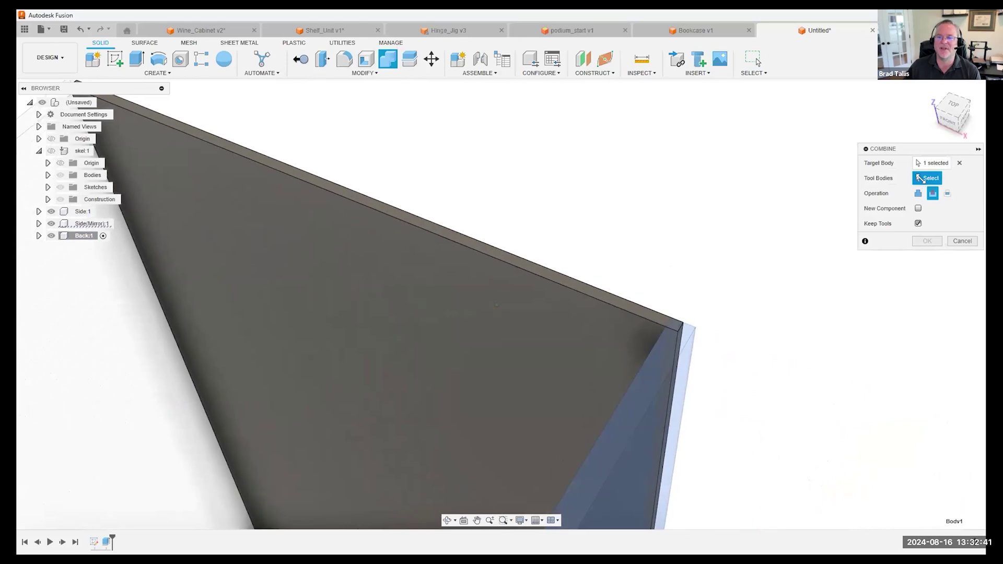
{"action": "left_click", "coordinate": [605, 293]}
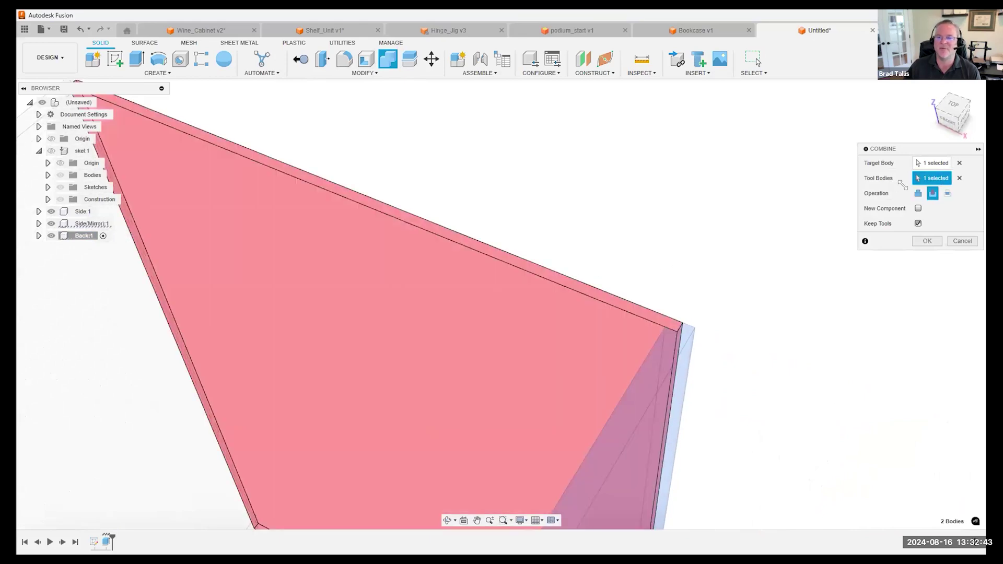
{"action": "left_click", "coordinate": [927, 241]}
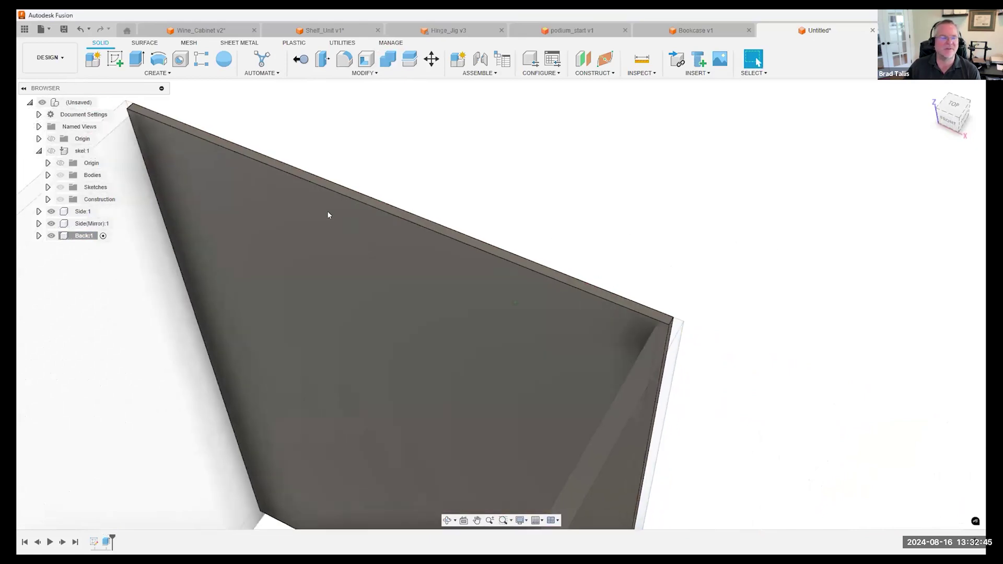
{"action": "scroll", "coordinate": [327, 211], "scroll_direction": "down", "scroll_amount": 5}
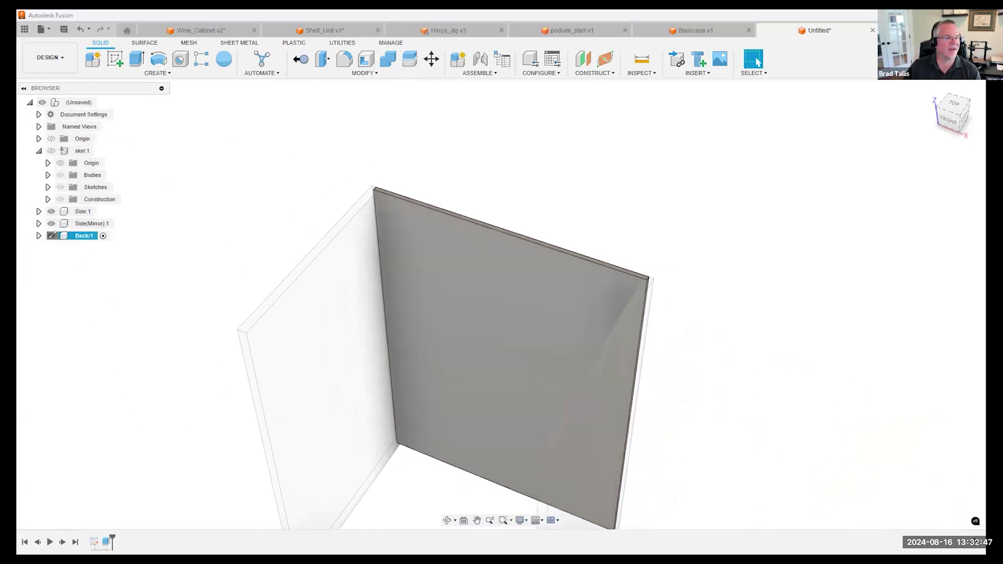
{"action": "left_click", "coordinate": [51, 235]}
{"action": "left_click", "coordinate": [51, 236]}
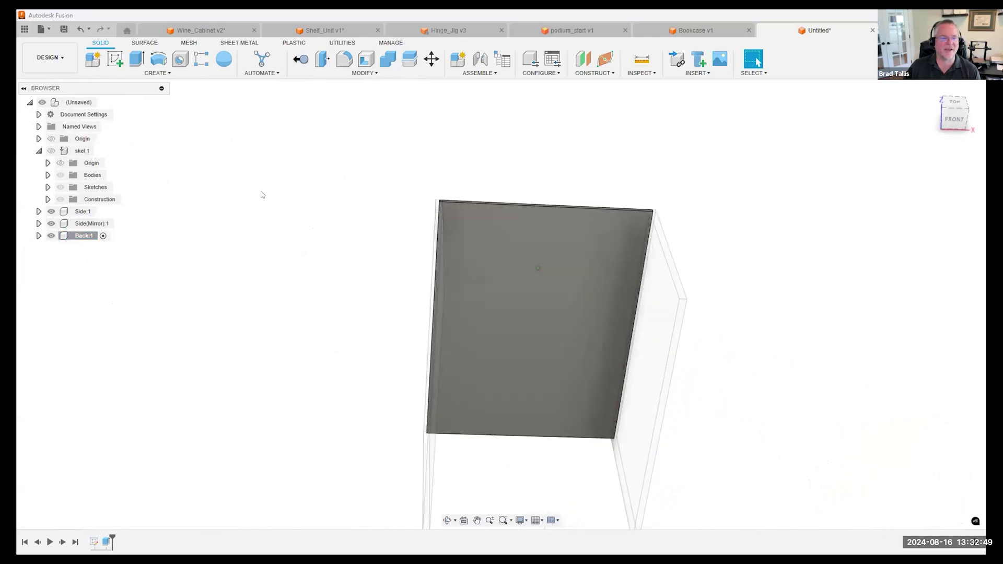
Step: Return to the top-level assembly, show the skeleton and make the skeleton the active component
{"action": "left_click", "coordinate": [104, 102]}
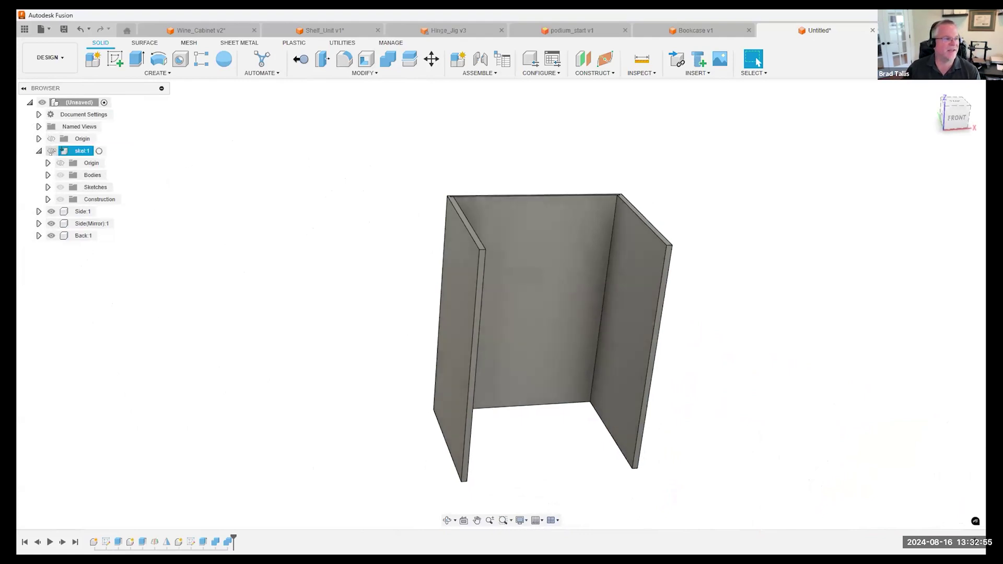
{"action": "left_click", "coordinate": [51, 151]}
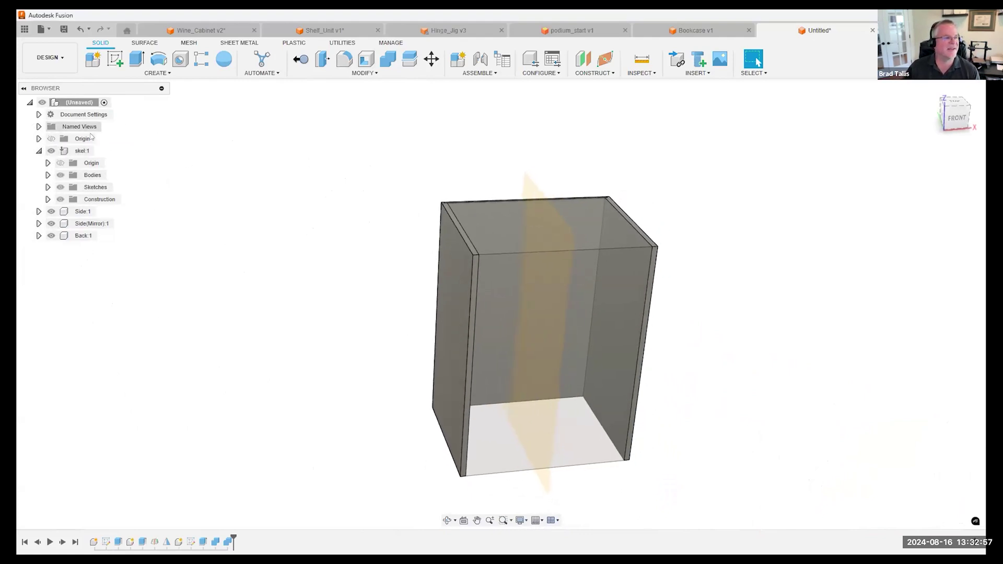
{"action": "left_click", "coordinate": [97, 151]}
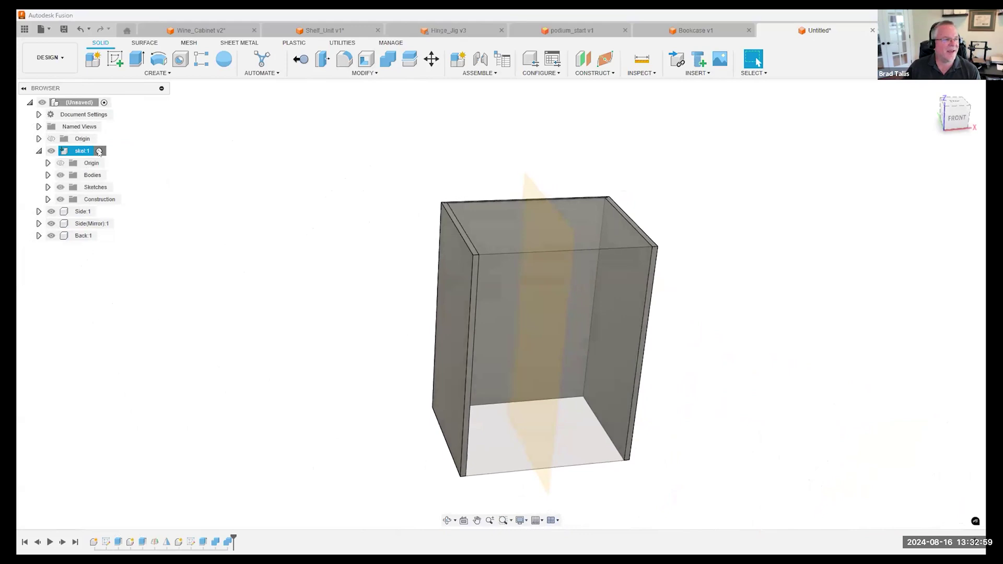
{"action": "left_click", "coordinate": [230, 190]}
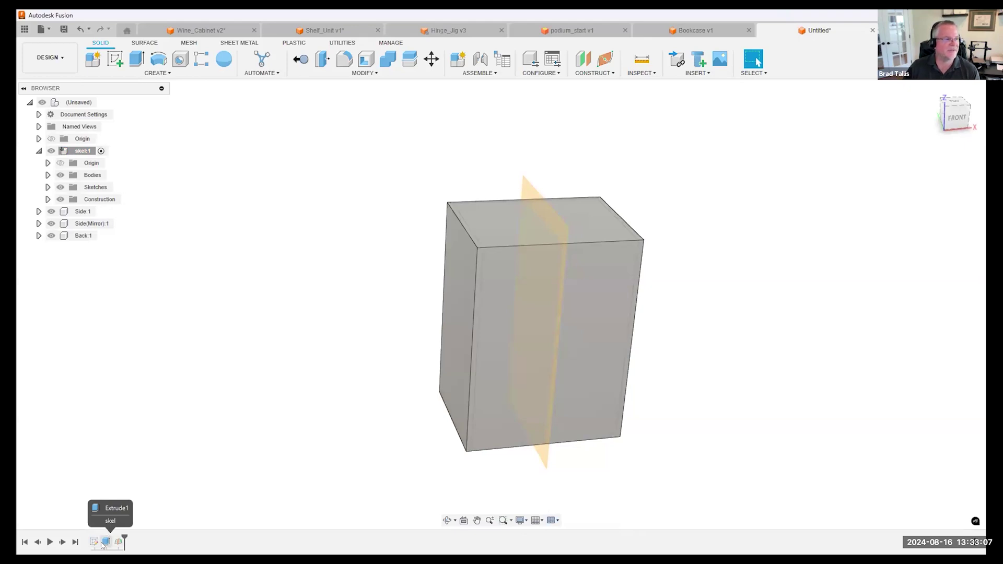
Step: Show the dimensions of the skeleton's sketch and set the cabinet width to 32 in
{"action": "left_click", "coordinate": [48, 186]}
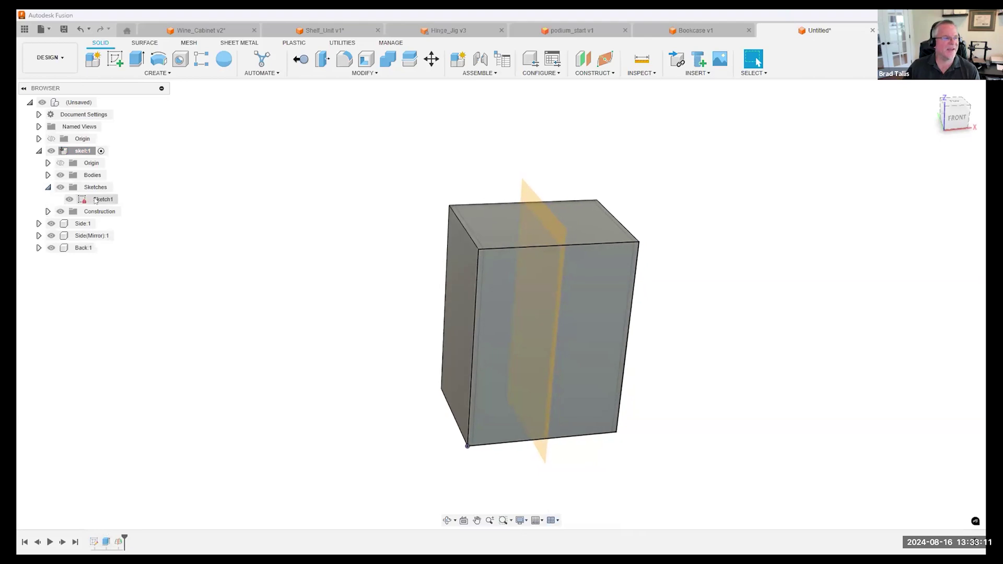
{"action": "right_click", "coordinate": [93, 200]}
{"action": "left_click", "coordinate": [123, 341]}
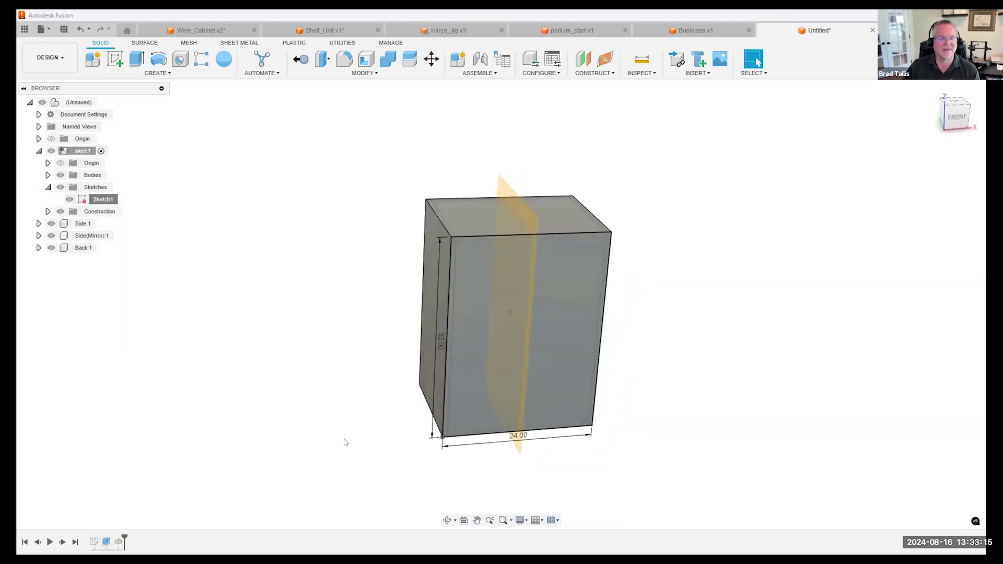
{"action": "double_click", "coordinate": [512, 438]}
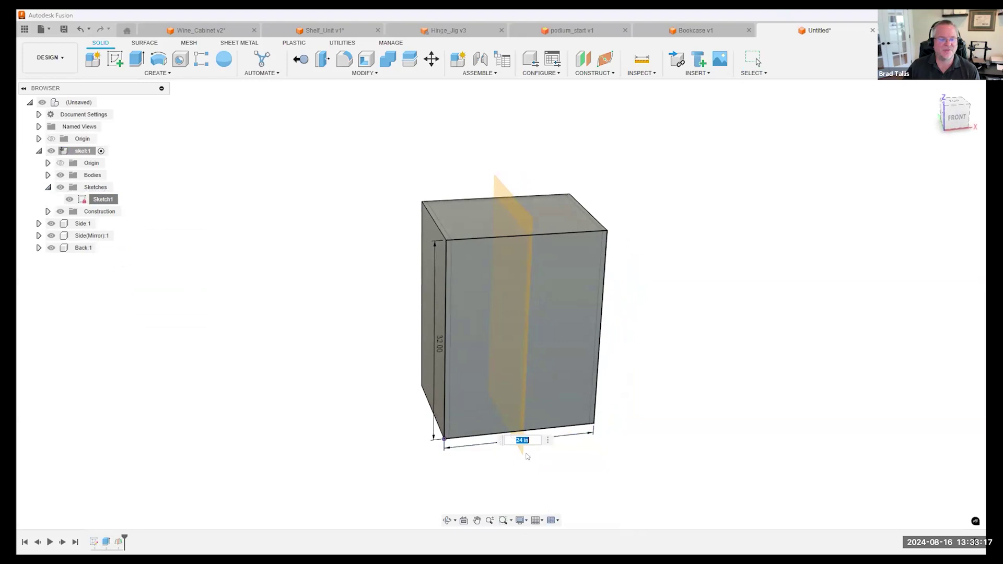
{"action": "key", "text": "Return"}
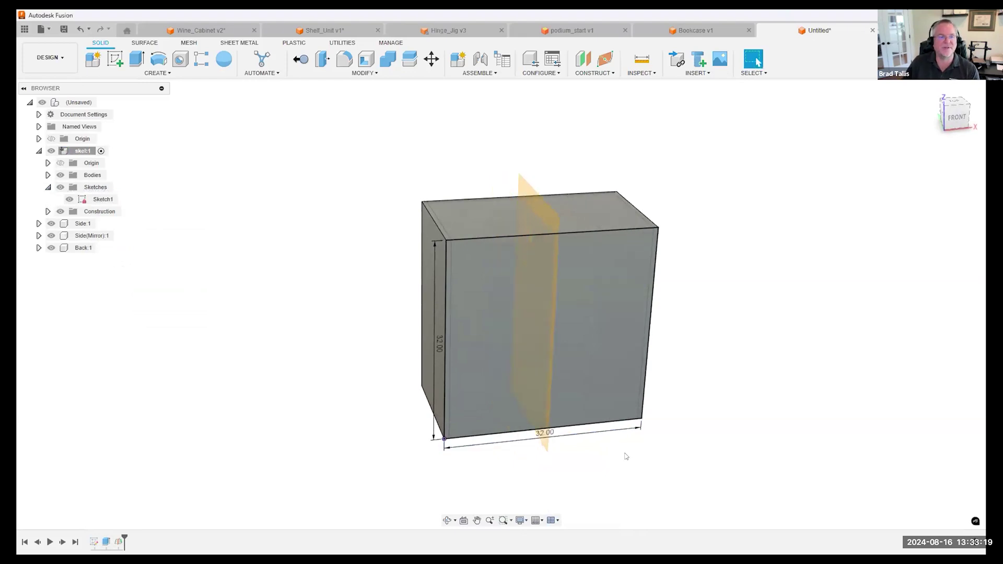
{"action": "middle_click_drag", "start_coordinate": [626, 457], "coordinate": [601, 202], "text": "shift"}
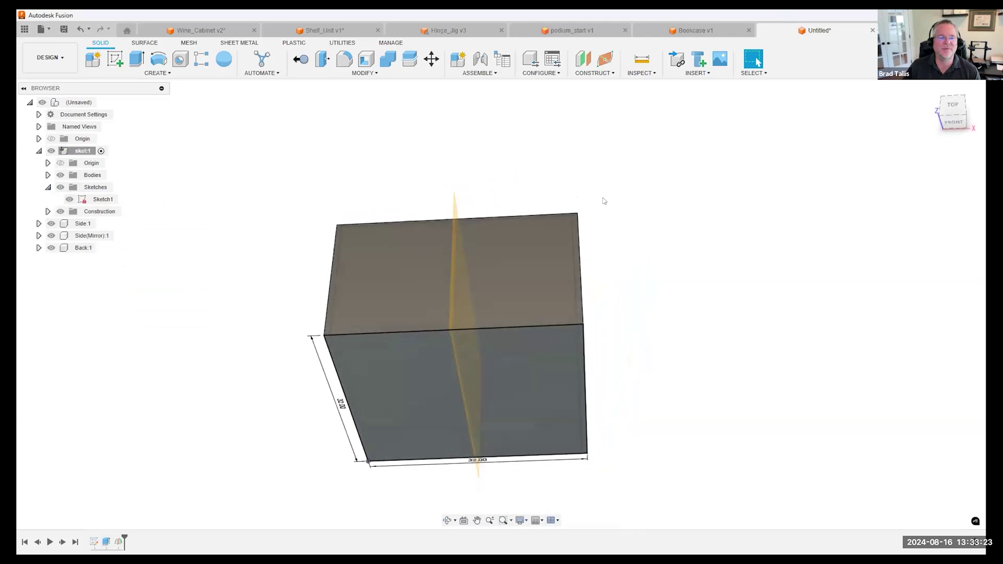
Step: Set the cabinet height dimension in the skeleton's sketch to 18 in
{"action": "scroll", "coordinate": [606, 192], "scroll_direction": "up", "scroll_amount": 5}
{"action": "scroll", "coordinate": [601, 209], "scroll_direction": "up", "scroll_amount": 3}
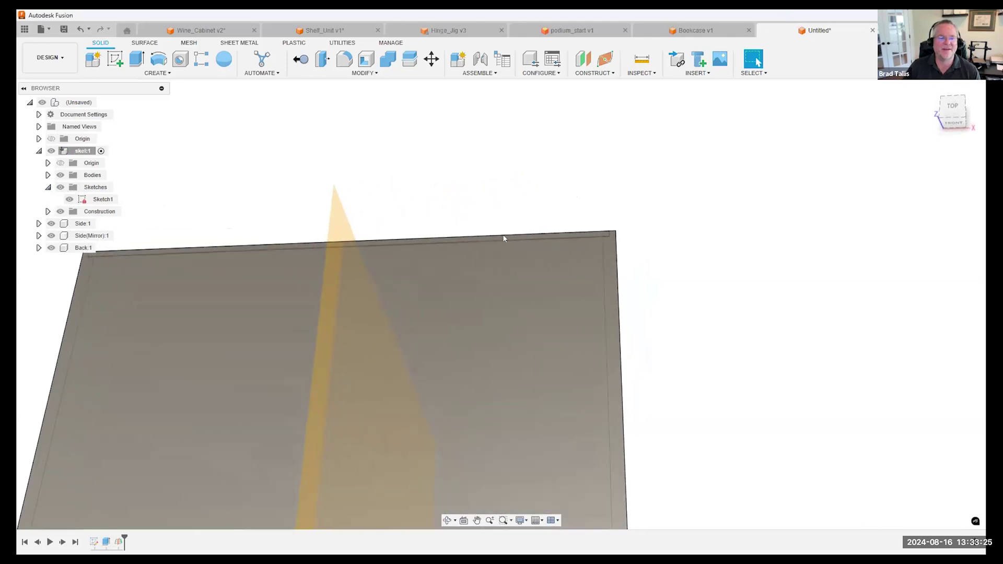
{"action": "scroll", "coordinate": [603, 233], "scroll_direction": "down", "scroll_amount": 4}
{"action": "middle_click_drag", "start_coordinate": [602, 233], "coordinate": [431, 203], "text": "shift"}
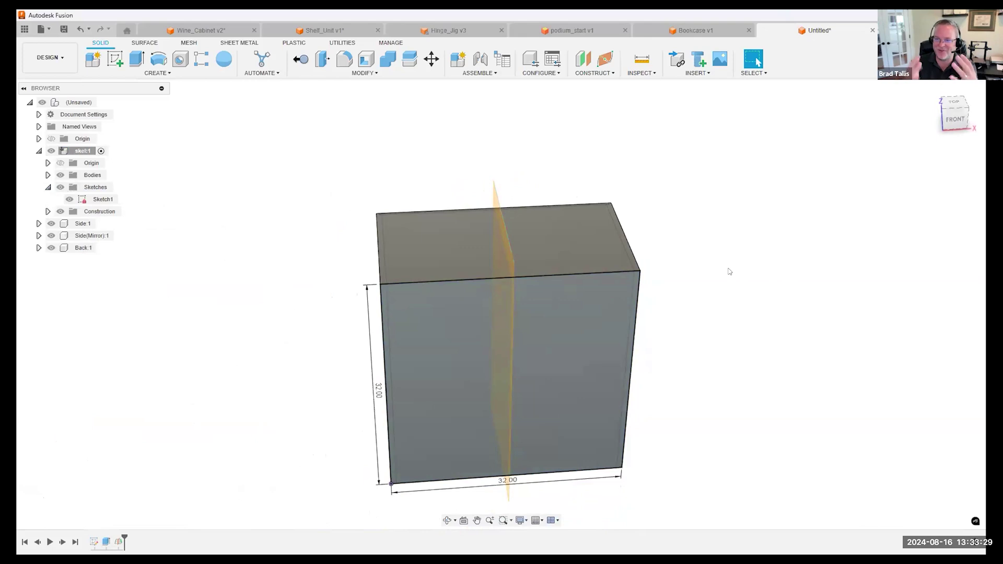
{"action": "middle_click_drag", "start_coordinate": [730, 271], "coordinate": [660, 262], "text": "shift"}
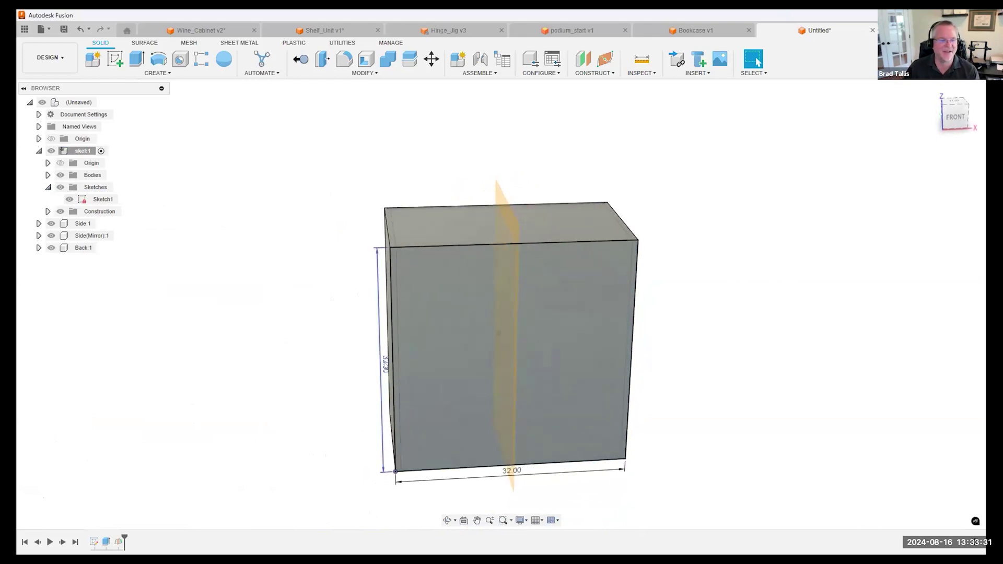
{"action": "double_click", "coordinate": [389, 364]}
{"action": "middle_click_drag", "start_coordinate": [691, 361], "coordinate": [514, 326], "text": "shift"}
{"action": "type", "text": "18"}
{"action": "key", "text": "Return"}
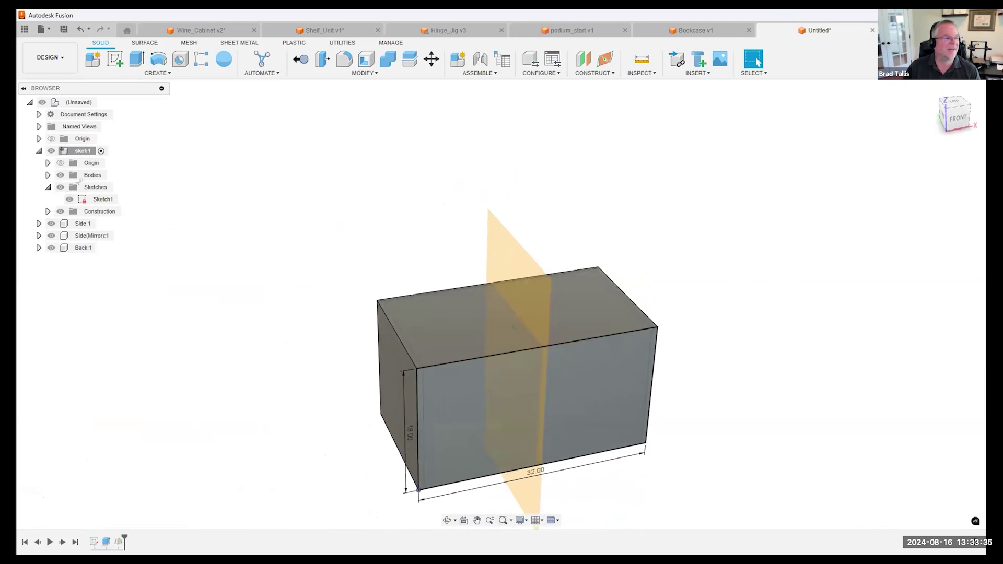
Step: Hide the skeleton and inspect how the sides and back panel follow the new dimensions
{"action": "left_click", "coordinate": [50, 151]}
{"action": "middle_click_drag", "start_coordinate": [510, 365], "coordinate": [642, 224], "text": "shift"}
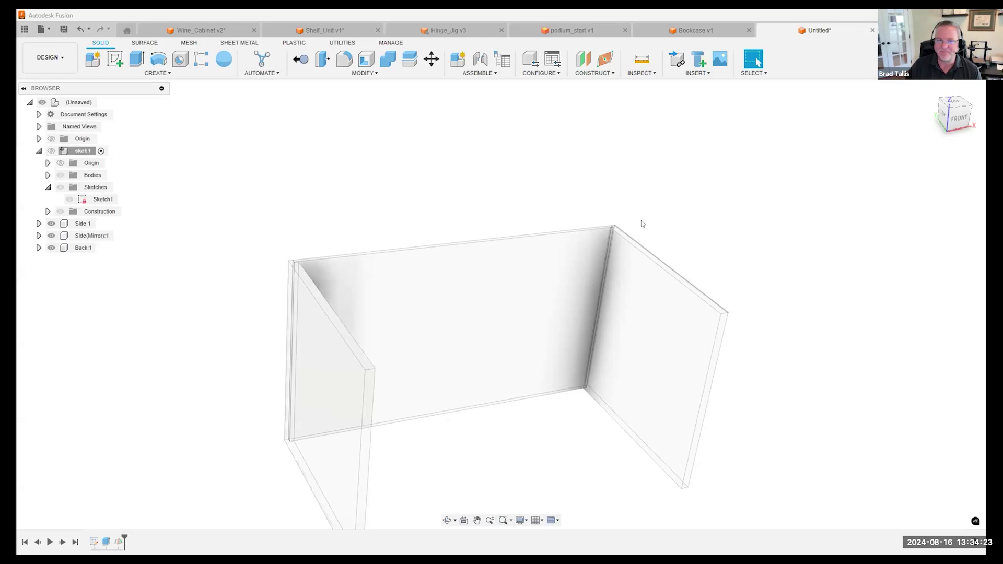
{"action": "middle_click_drag", "start_coordinate": [642, 223], "coordinate": [378, 72], "text": "shift"}
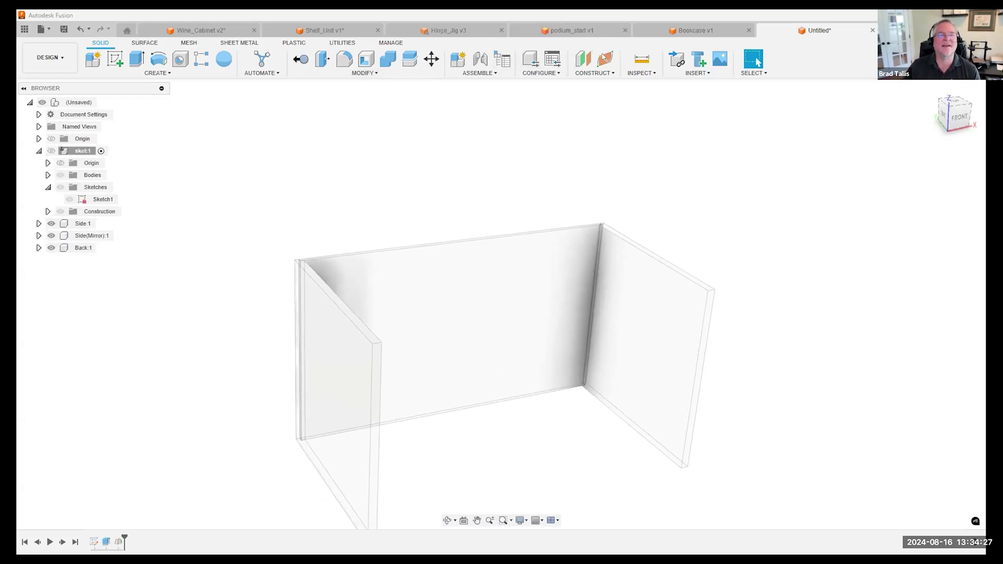
Step: Close the Shelf_Unit document without saving its changes and reopen Shelf_Unit from the Furniture Webinar project folder
{"action": "left_click", "coordinate": [348, 27]}
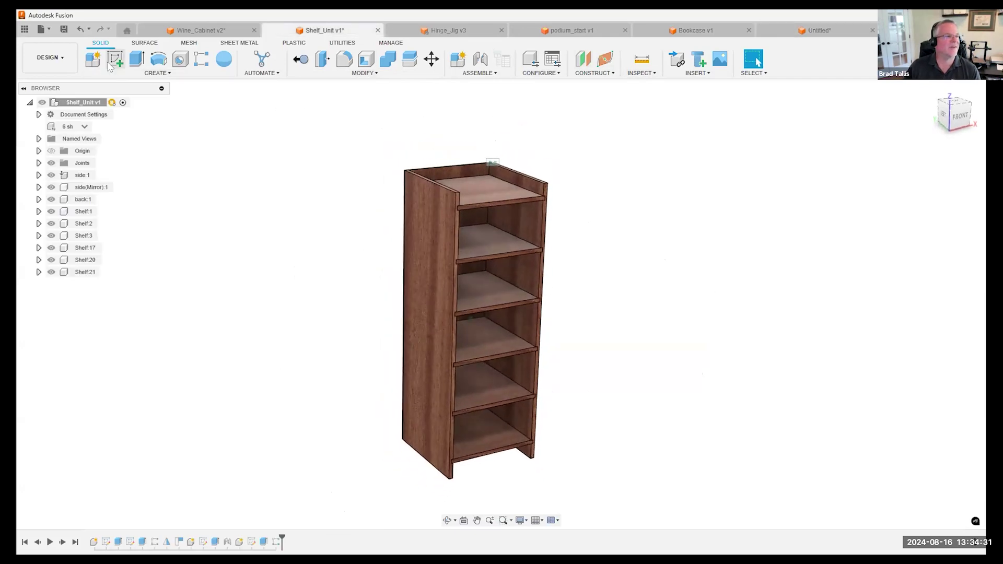
{"action": "left_click", "coordinate": [24, 28]}
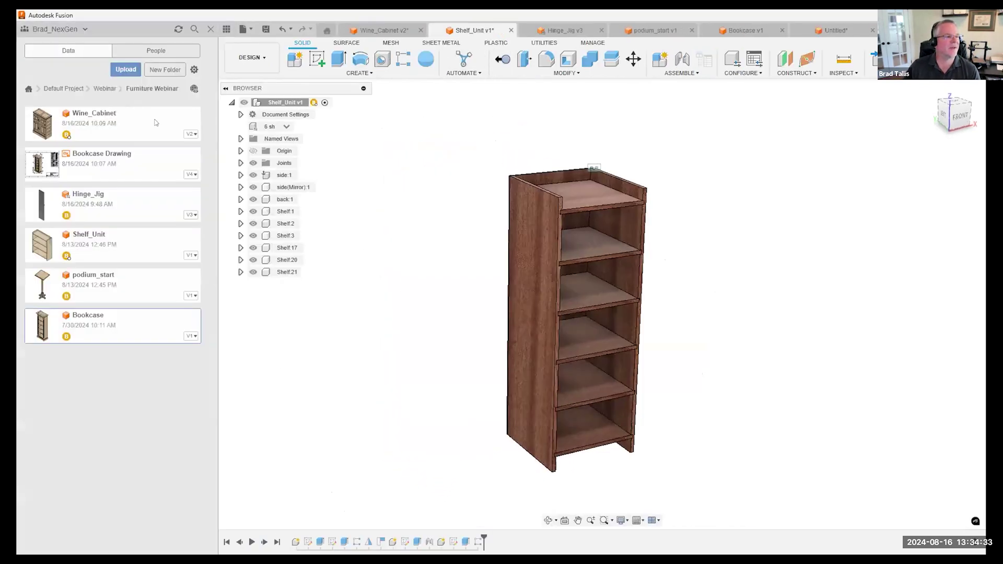
{"action": "left_click", "coordinate": [511, 30]}
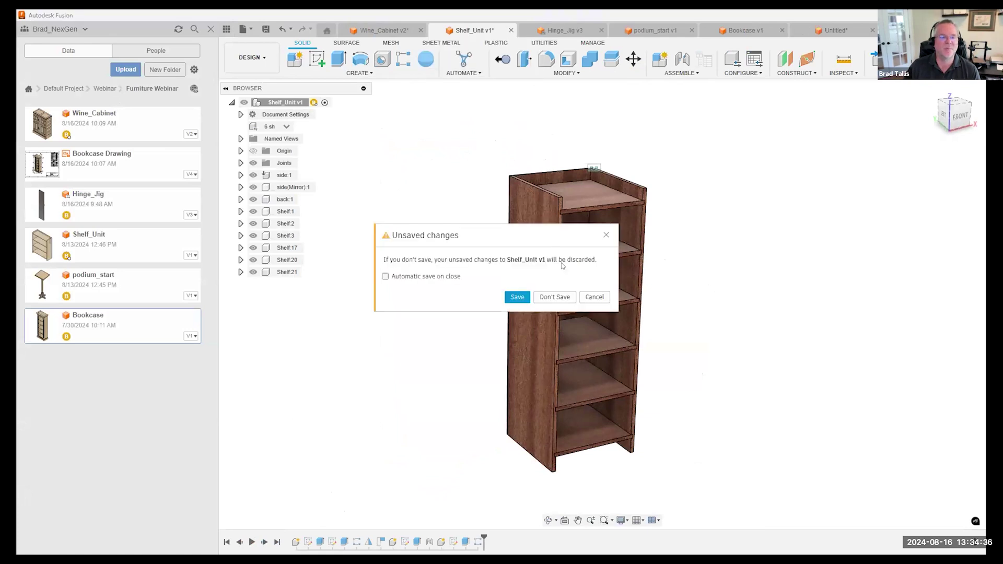
{"action": "left_click", "coordinate": [555, 296]}
{"action": "double_click", "coordinate": [105, 245]}
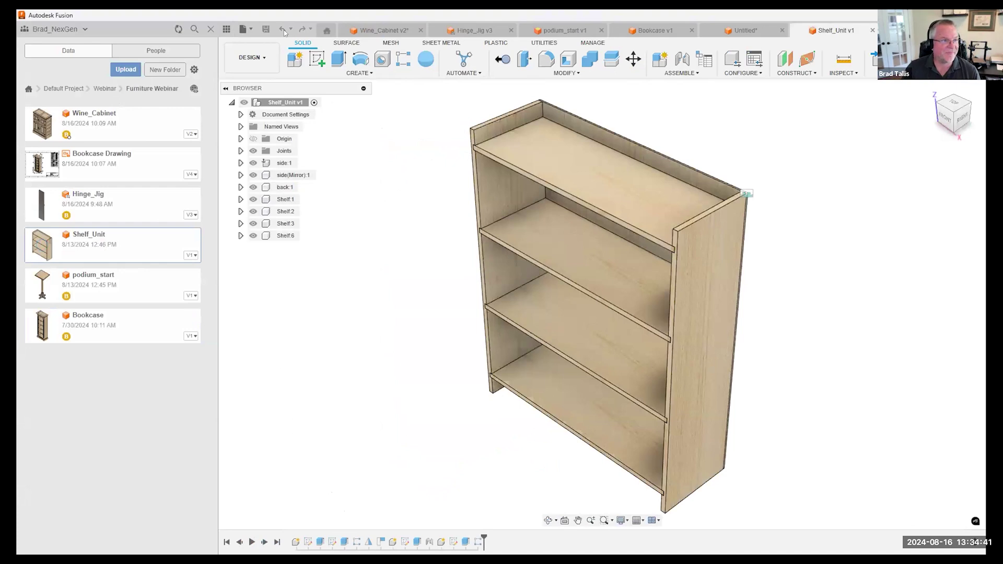
{"action": "left_click", "coordinate": [226, 28]}
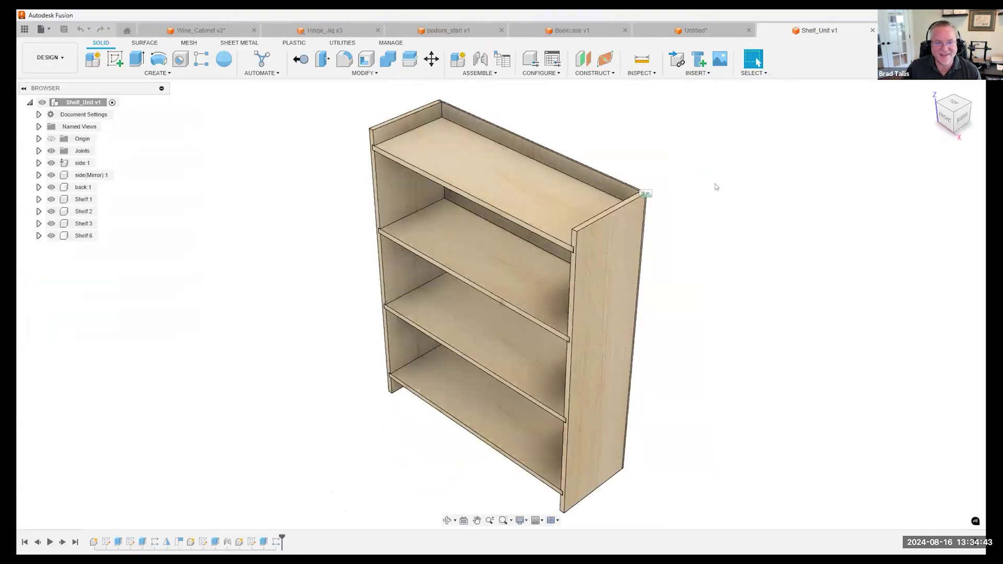
{"action": "middle_click_drag", "start_coordinate": [716, 186], "coordinate": [730, 183], "text": "shift"}
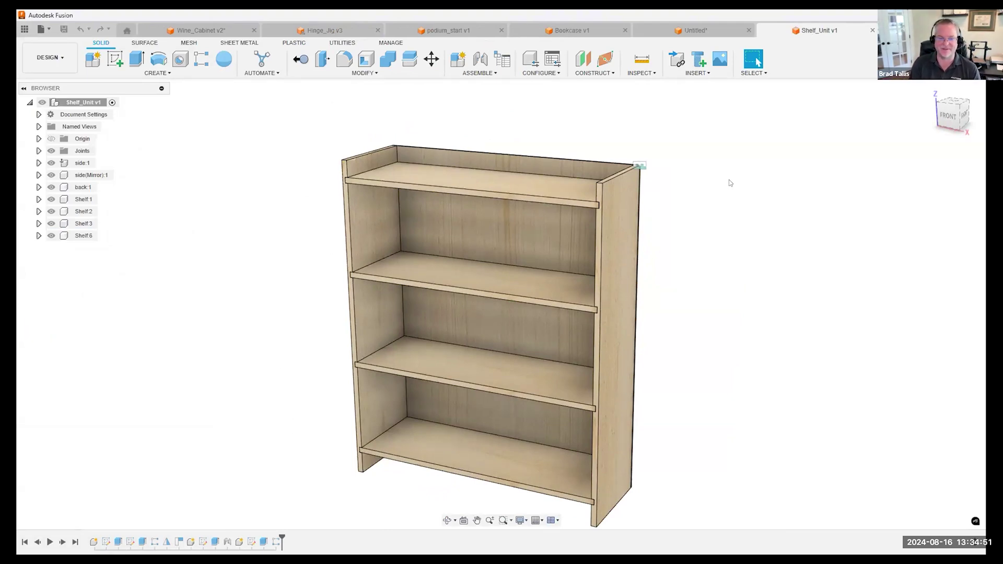
{"action": "scroll", "coordinate": [444, 248], "scroll_direction": "up", "scroll_amount": 4}
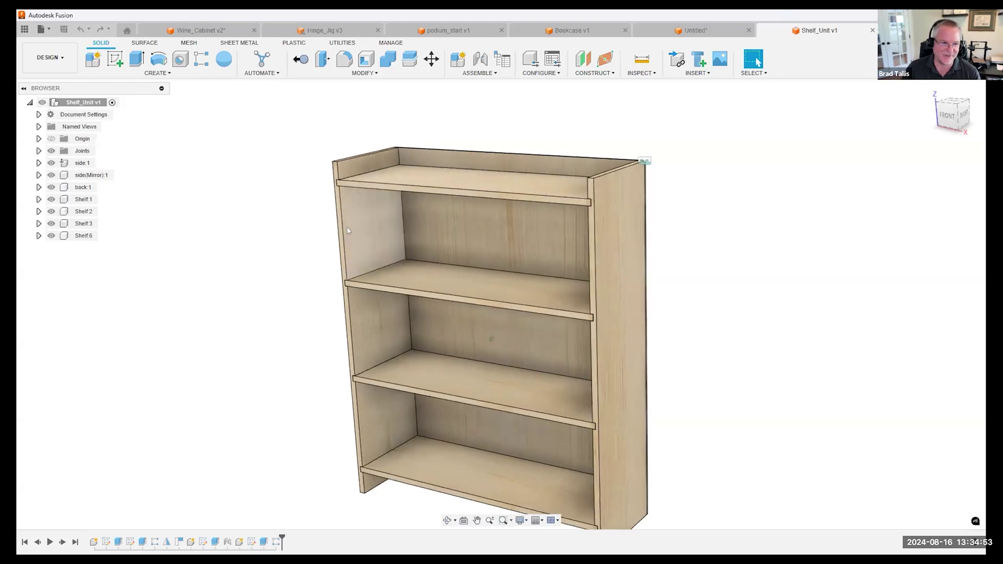
{"action": "middle_click_drag", "start_coordinate": [325, 208], "coordinate": [527, 248], "text": "shift"}
{"action": "middle_click_drag", "start_coordinate": [635, 248], "coordinate": [755, 313], "text": "shift"}
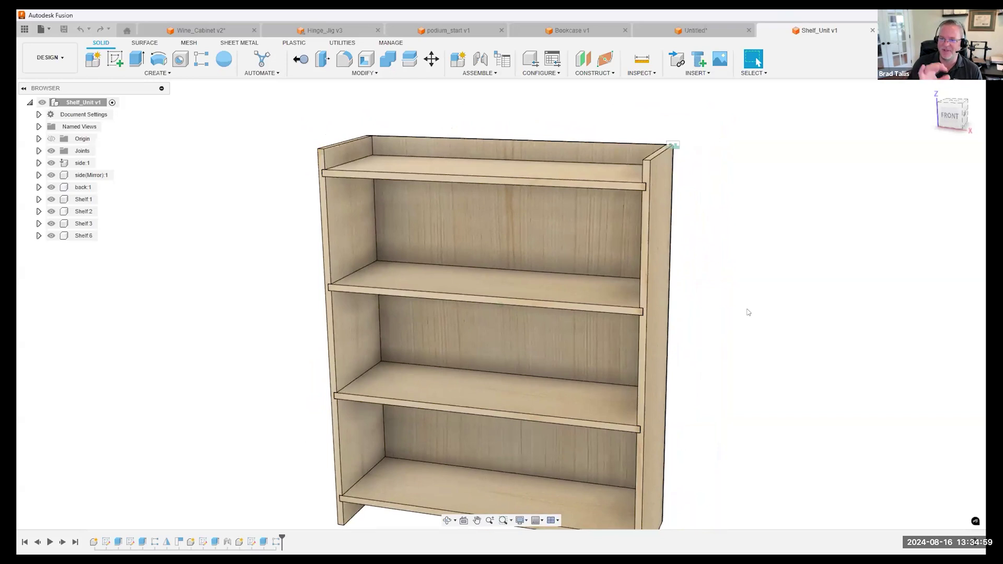
{"action": "middle_click_drag", "start_coordinate": [748, 312], "coordinate": [554, 111], "text": "shift"}
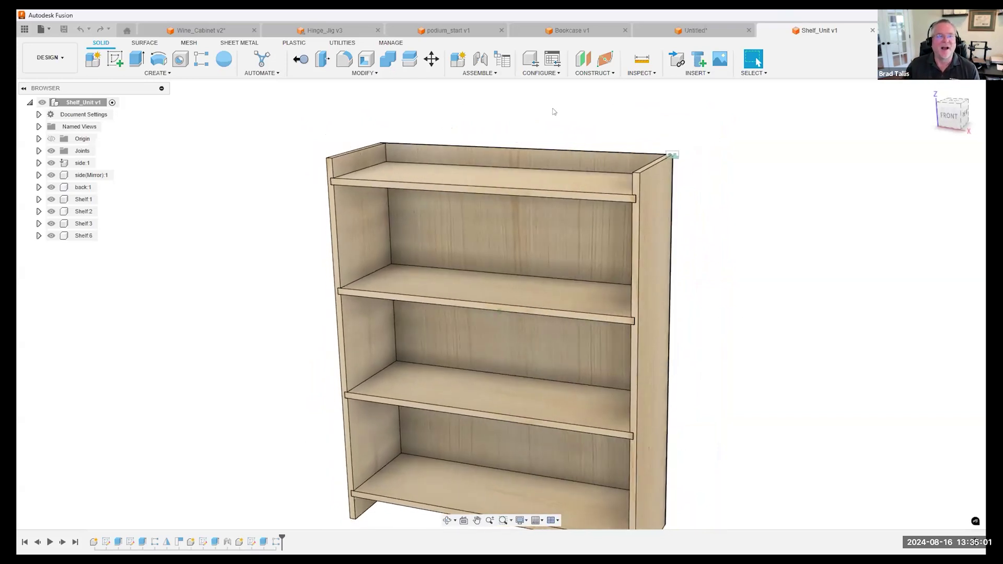
Step: Switch to the Hinge_Jig document and examine the hinge cup cylinder and the two pins on the jig plate
{"action": "left_click", "coordinate": [327, 30]}
{"action": "middle_click_drag", "start_coordinate": [502, 172], "coordinate": [439, 244], "text": "shift"}
{"action": "scroll", "coordinate": [456, 276], "scroll_direction": "up", "scroll_amount": 3}
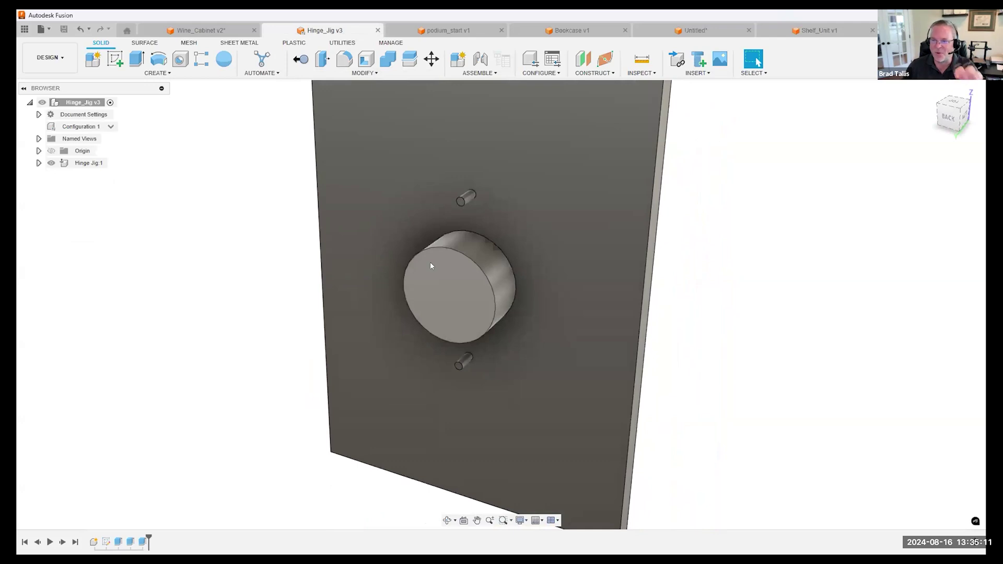
{"action": "middle_click_drag", "start_coordinate": [443, 265], "coordinate": [452, 206], "text": "shift"}
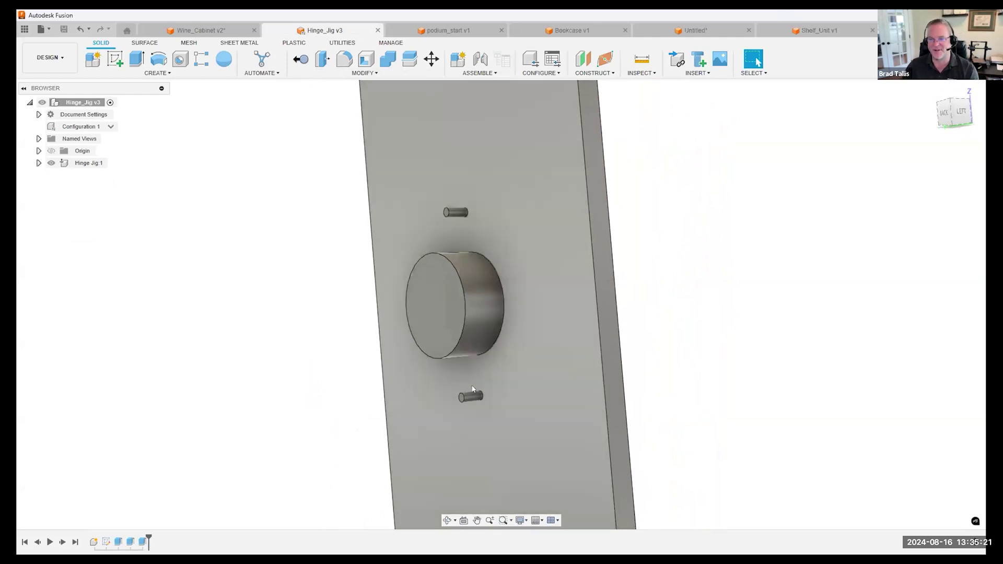
Step: Open the jig's base sketch, move the central circle's diameter dimension outside the circle, and finish the sketch
{"action": "key", "text": "F6"}
{"action": "double_click", "coordinate": [105, 541]}
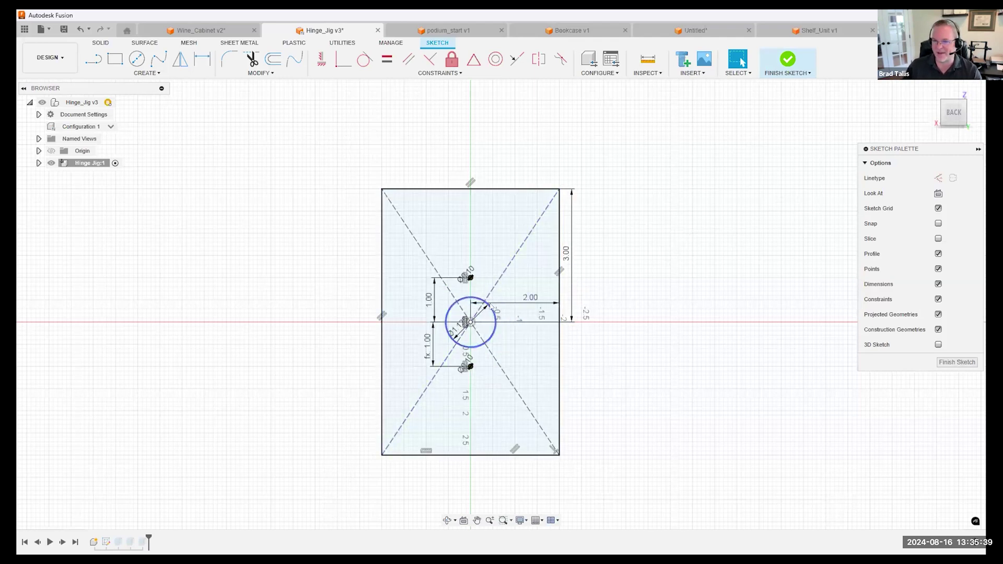
{"action": "mouse_move", "coordinate": [535, 299]}
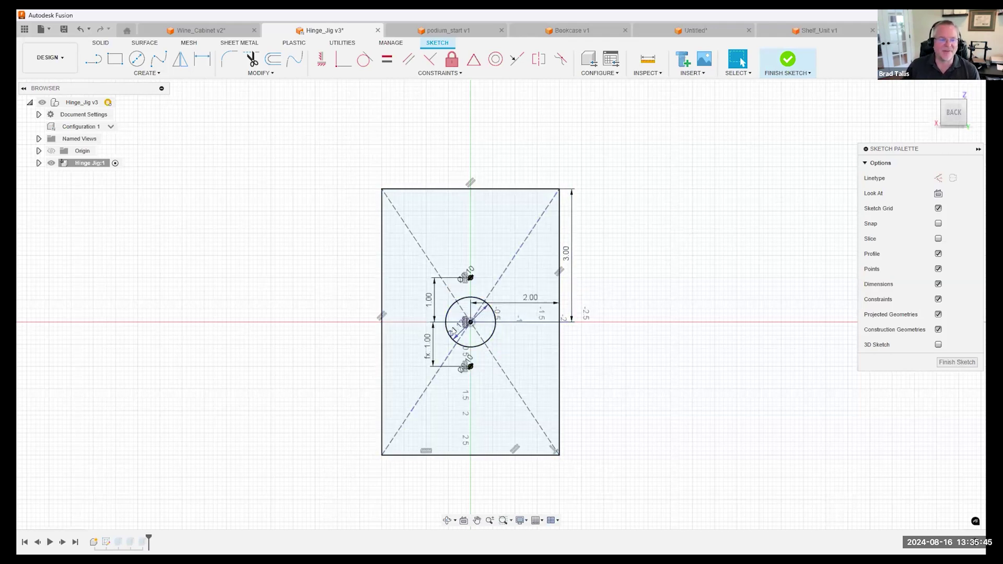
{"action": "left_click_drag", "start_coordinate": [452, 331], "coordinate": [403, 345]}
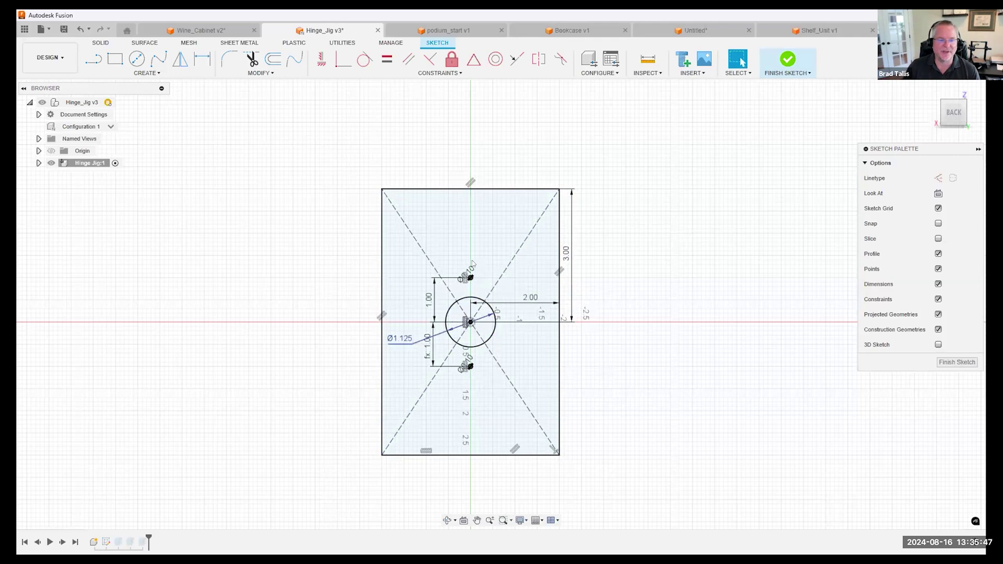
{"action": "left_click", "coordinate": [786, 59]}
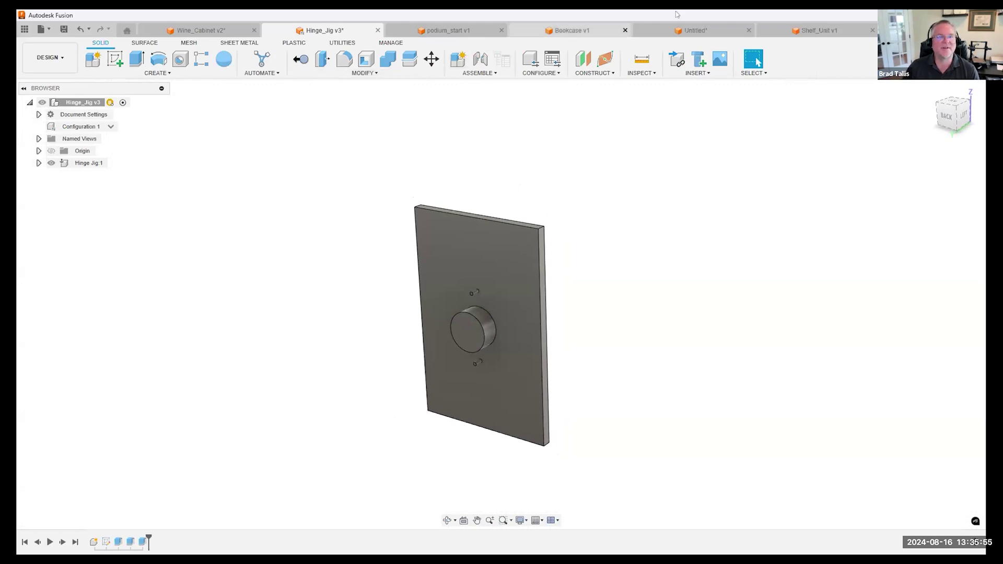
Step: Return to Shelf_Unit and insert Configuration 1 of Hinge_Jig (Hinge_Setback 2 in, Height 3 in) into the design
{"action": "left_click", "coordinate": [794, 30]}
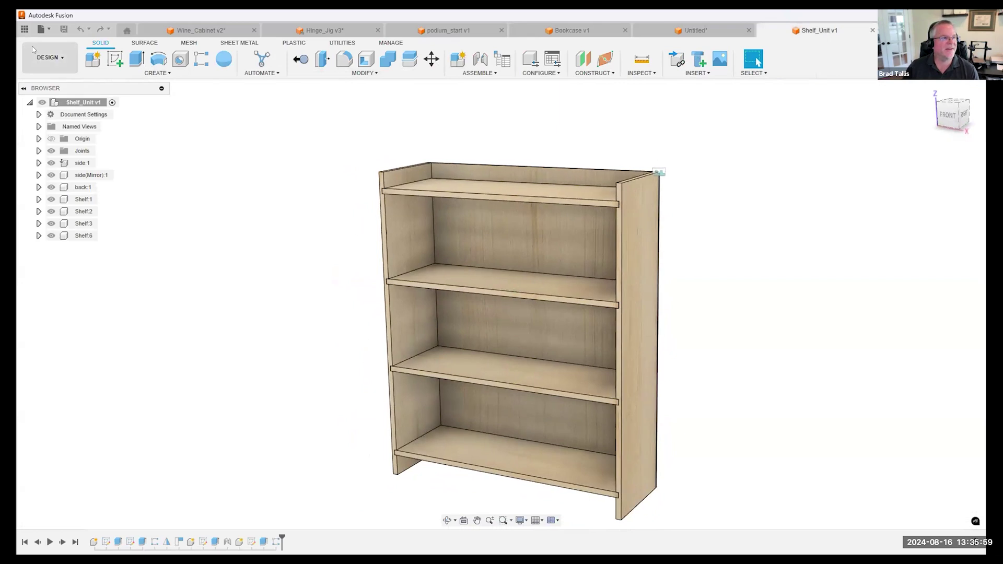
{"action": "left_click", "coordinate": [24, 28]}
{"action": "right_click", "coordinate": [113, 199]}
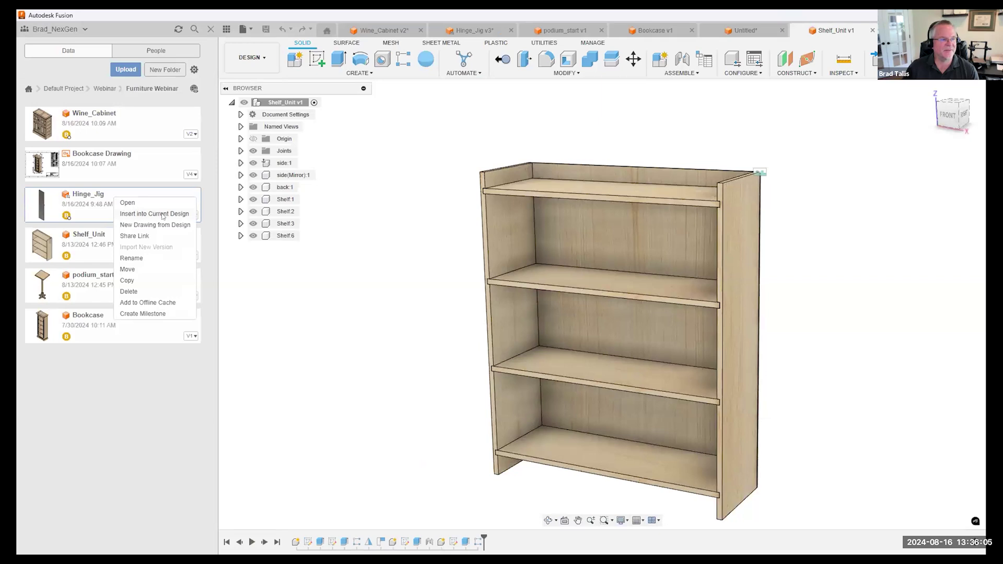
{"action": "left_click", "coordinate": [159, 214]}
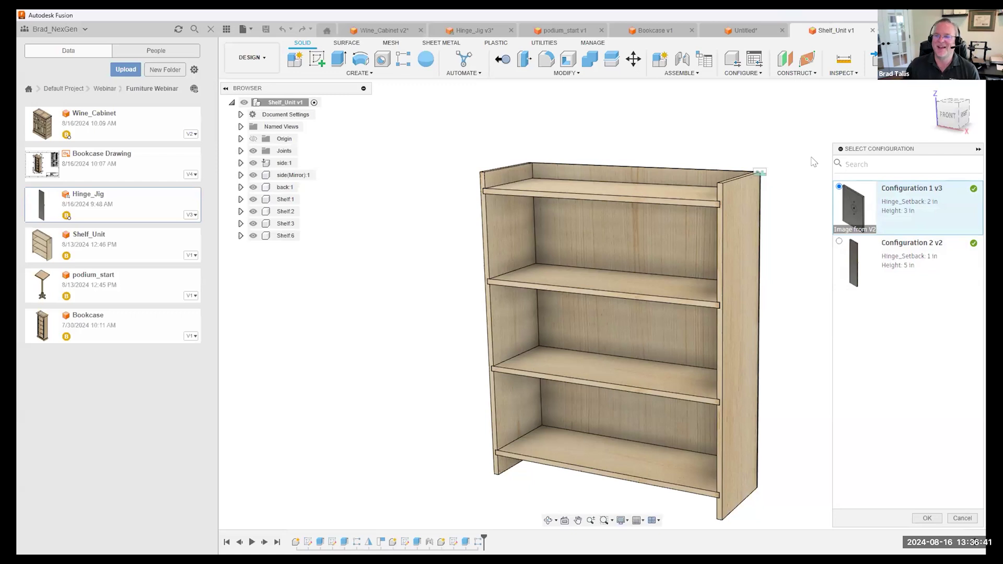
{"action": "left_click", "coordinate": [892, 249]}
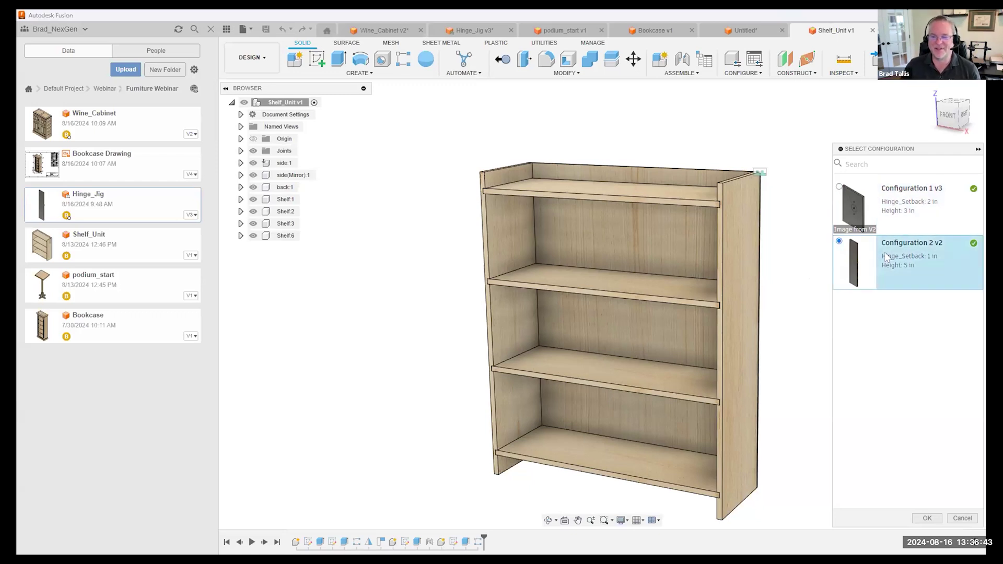
{"action": "left_click", "coordinate": [890, 202]}
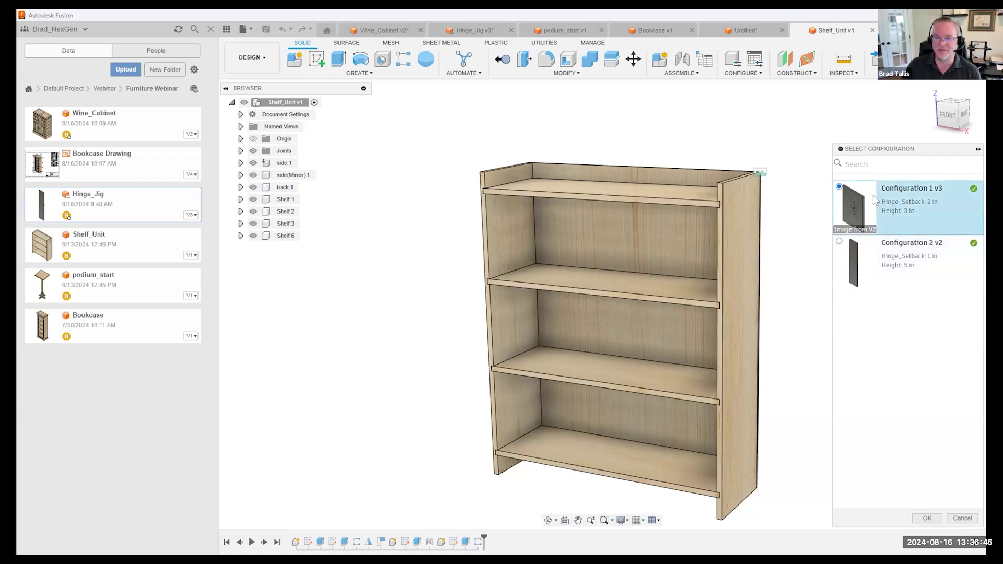
{"action": "left_click", "coordinate": [927, 517]}
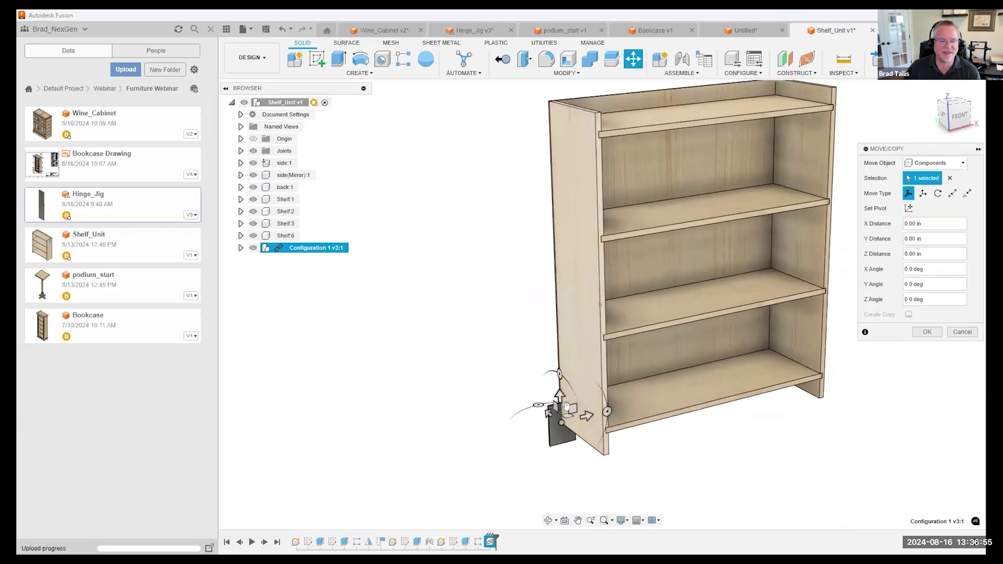
Step: Move the inserted hinge jig about 11.6 in along negative X, clear of the shelf unit, and close the project file list
{"action": "left_click_drag", "start_coordinate": [578, 411], "coordinate": [504, 418]}
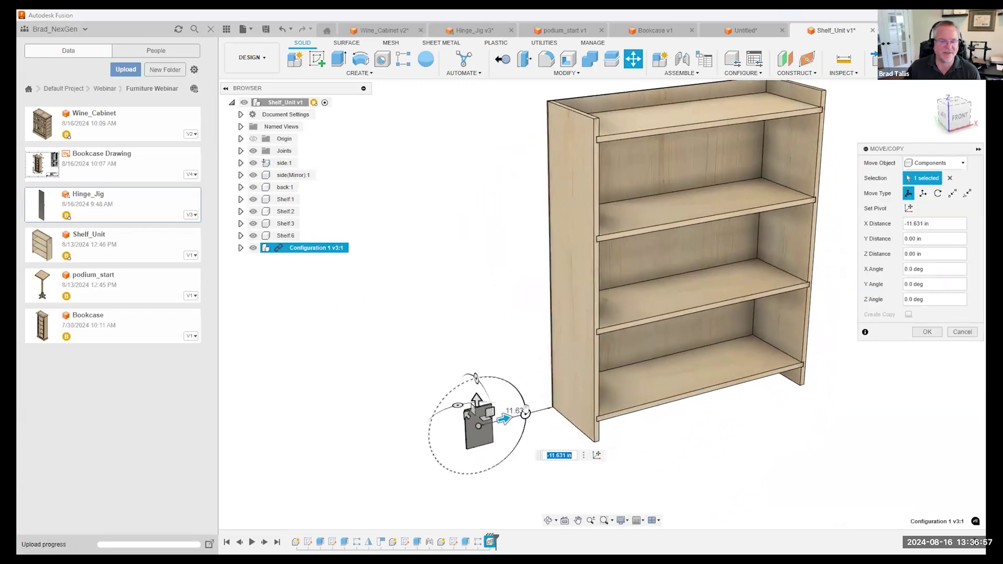
{"action": "scroll", "coordinate": [540, 434], "scroll_direction": "up", "scroll_amount": 5}
{"action": "middle_click_drag", "start_coordinate": [477, 422], "coordinate": [603, 417], "text": "shift"}
{"action": "left_click_drag", "start_coordinate": [623, 312], "coordinate": [553, 316], "text": "shift"}
{"action": "middle_click_drag", "start_coordinate": [554, 315], "coordinate": [588, 358], "text": "shift"}
{"action": "scroll", "coordinate": [588, 357], "scroll_direction": "down", "scroll_amount": 3}
{"action": "left_click", "coordinate": [924, 331]}
{"action": "middle_click_drag", "start_coordinate": [451, 298], "coordinate": [461, 443], "text": "shift"}
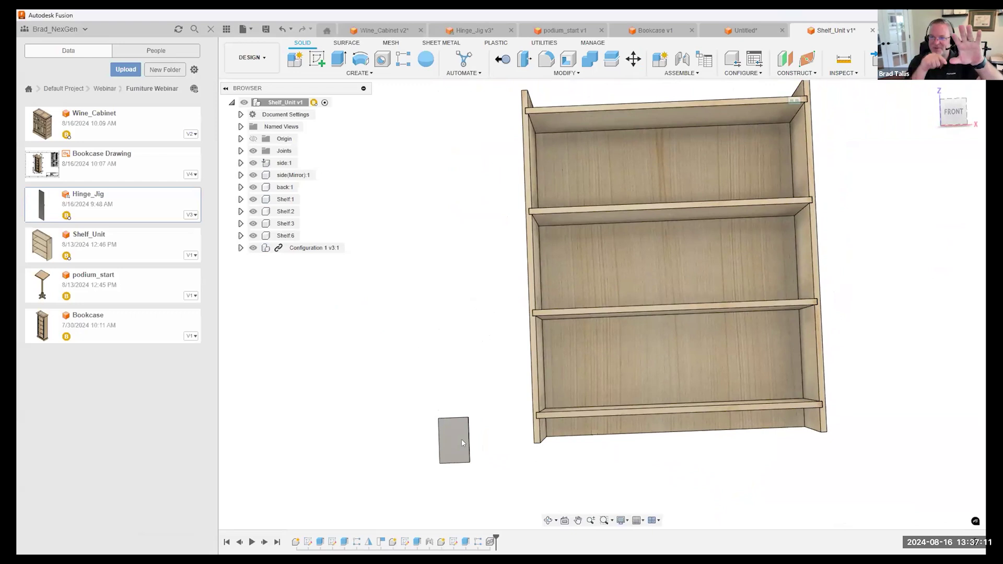
{"action": "middle_click_drag", "start_coordinate": [475, 446], "coordinate": [438, 133], "text": "shift"}
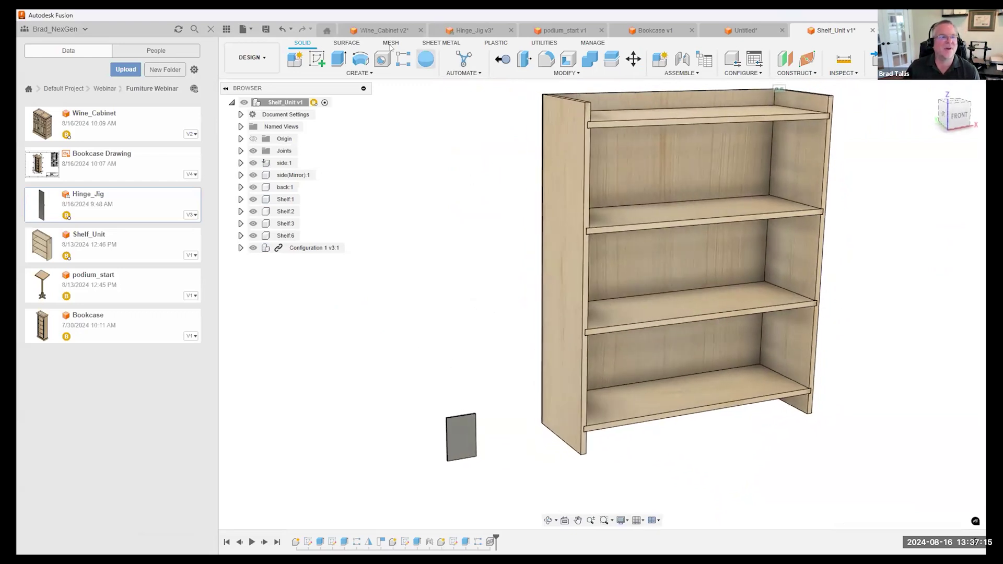
{"action": "left_click", "coordinate": [227, 30]}
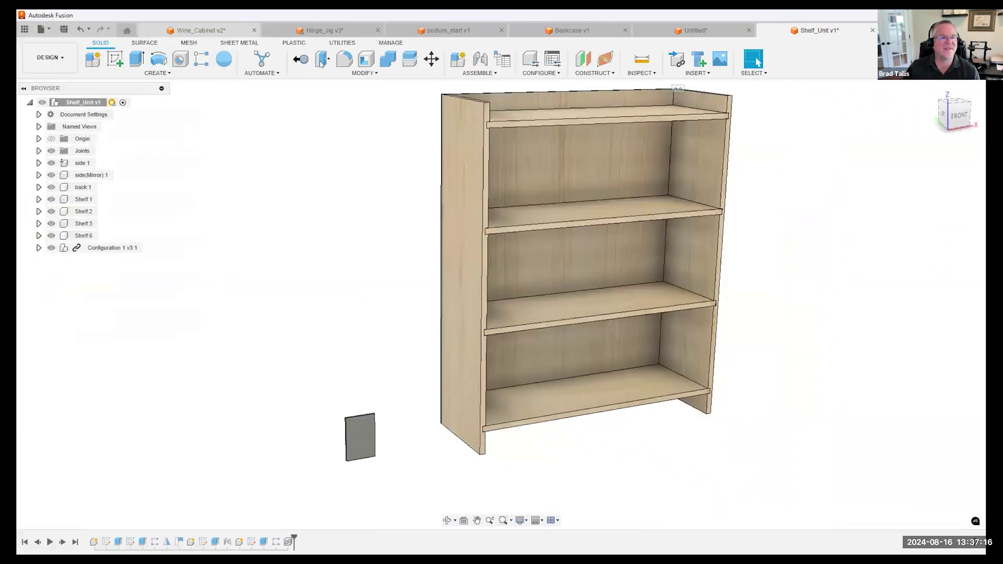
Step: Align the upper corner of the hinge jig's cup-side face to the side:1 panel's inner front corner beneath the top shelf
{"action": "left_click", "coordinate": [373, 72]}
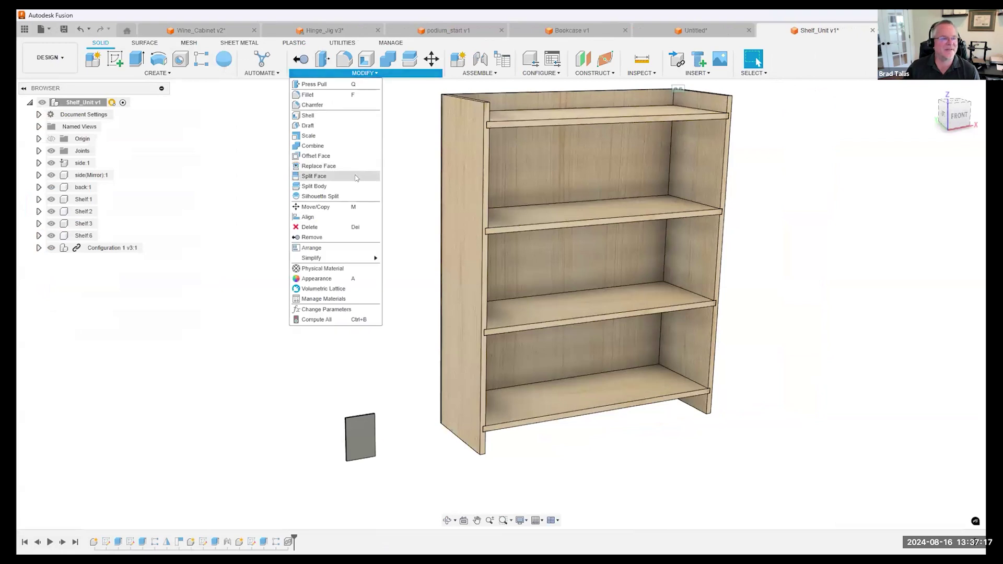
{"action": "left_click", "coordinate": [309, 218]}
{"action": "middle_click_drag", "start_coordinate": [327, 337], "coordinate": [451, 389], "text": "shift"}
{"action": "scroll", "coordinate": [513, 358], "scroll_direction": "up", "scroll_amount": 5}
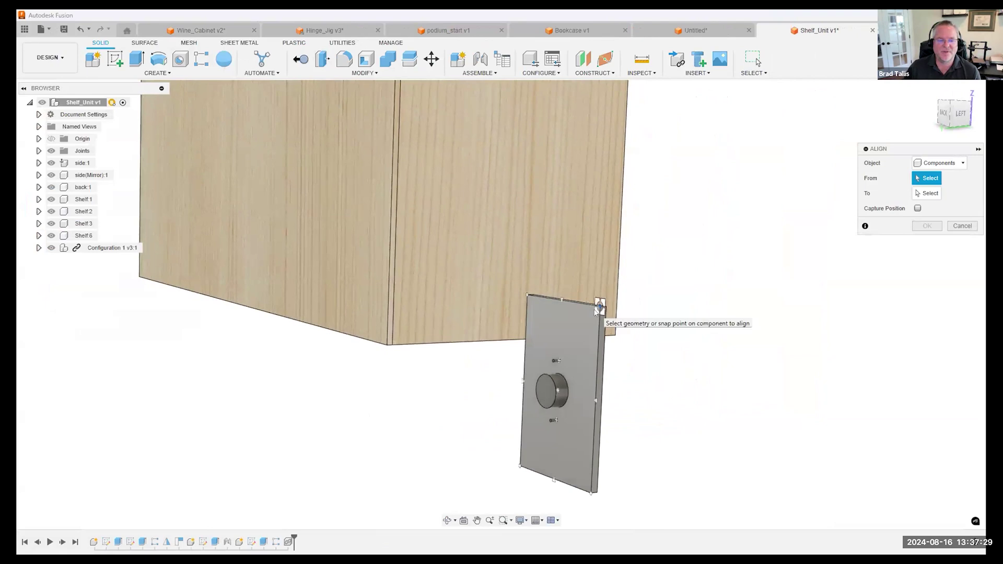
{"action": "left_click", "coordinate": [597, 311]}
{"action": "middle_click_drag", "start_coordinate": [658, 363], "coordinate": [420, 231], "text": "shift"}
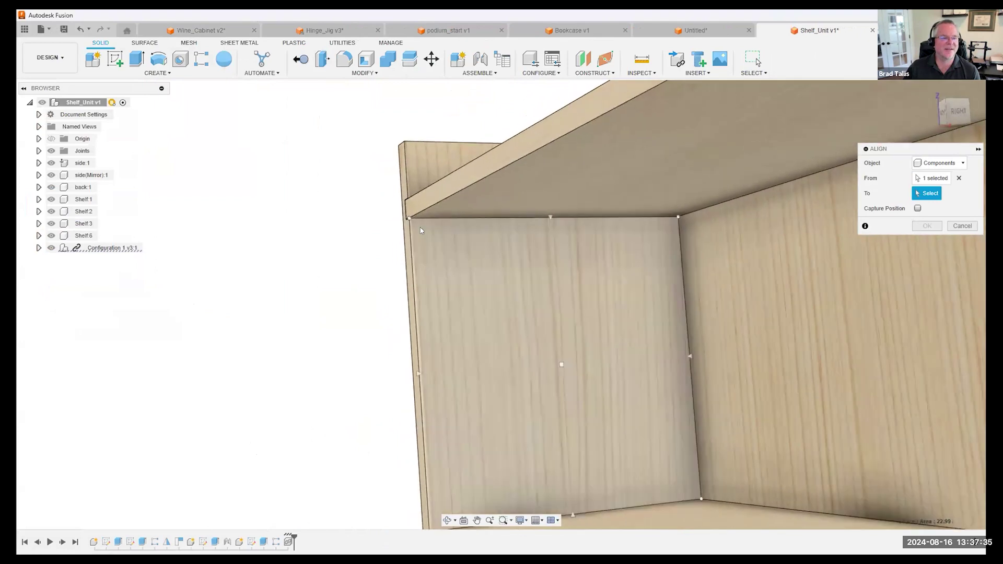
{"action": "left_click", "coordinate": [410, 219]}
{"action": "middle_click_drag", "start_coordinate": [502, 302], "coordinate": [731, 245], "text": "shift"}
Step: Flip the jig and rotate it until its plate hangs beneath the top shelf, flat against the inner face of side:1
{"action": "left_click", "coordinate": [916, 207]}
{"action": "left_click", "coordinate": [917, 224]}
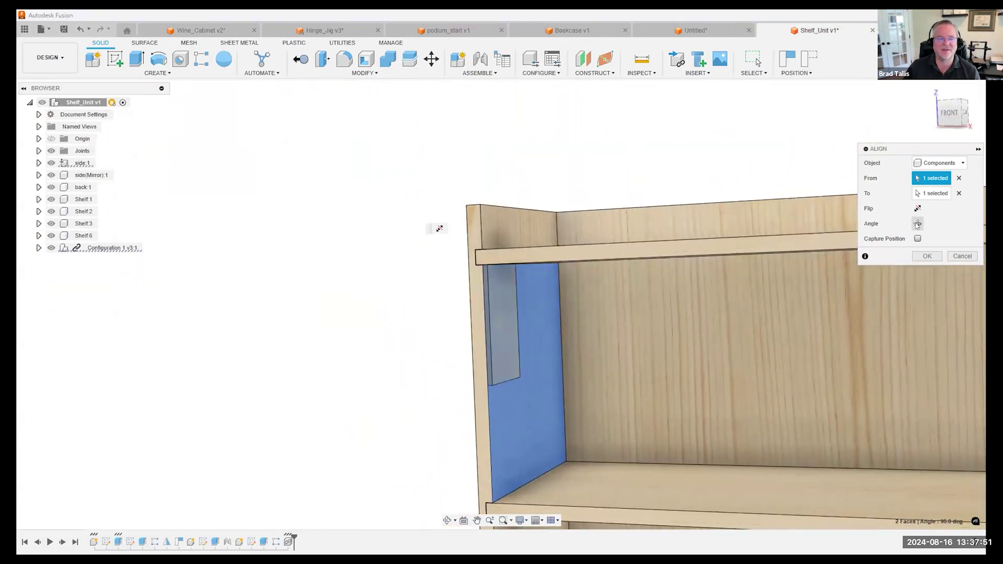
{"action": "left_click", "coordinate": [917, 224]}
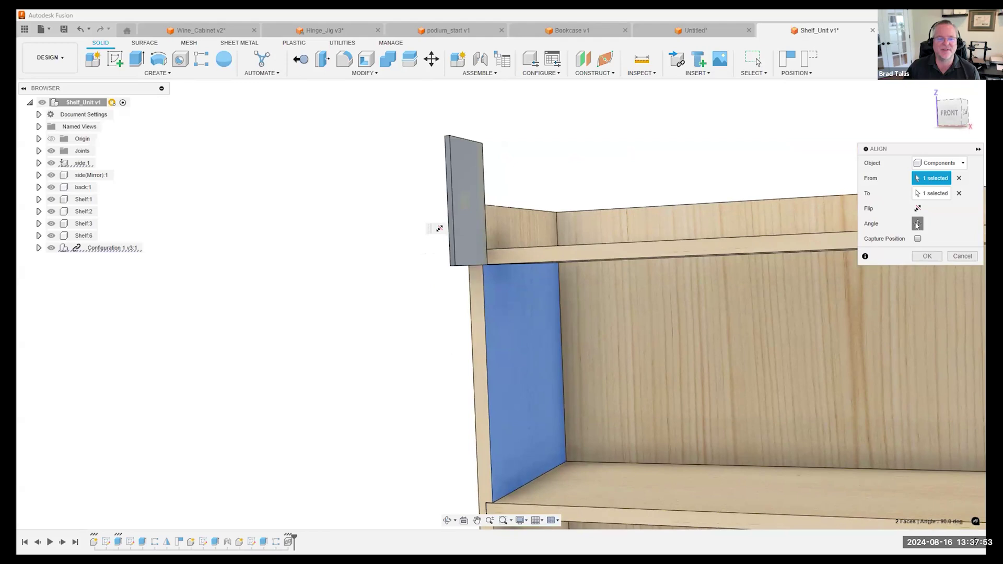
{"action": "left_click", "coordinate": [917, 224]}
{"action": "left_click", "coordinate": [916, 224]}
{"action": "middle_click_drag", "start_coordinate": [774, 311], "coordinate": [822, 344], "text": "shift"}
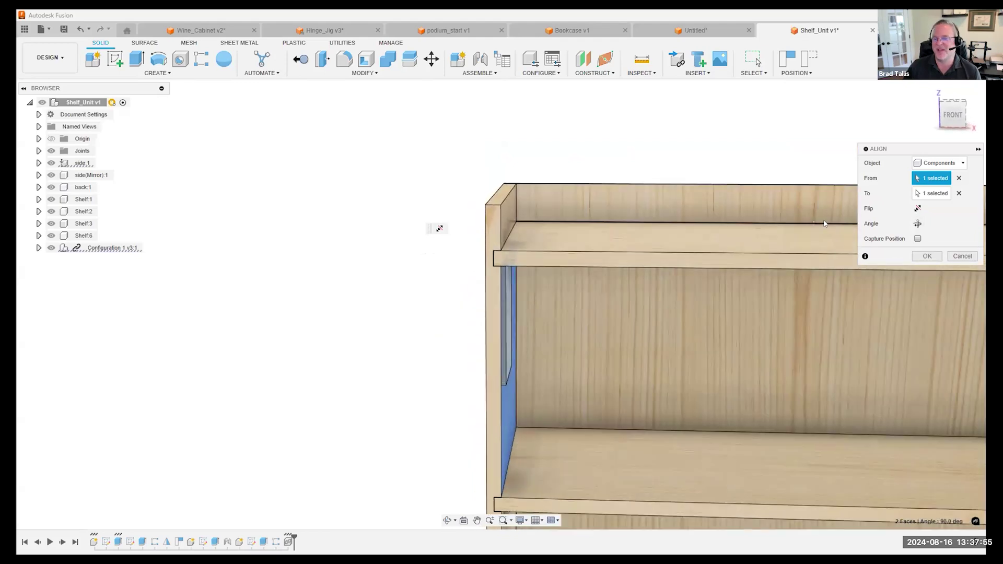
{"action": "middle_click_drag", "start_coordinate": [547, 273], "coordinate": [783, 269], "text": "shift"}
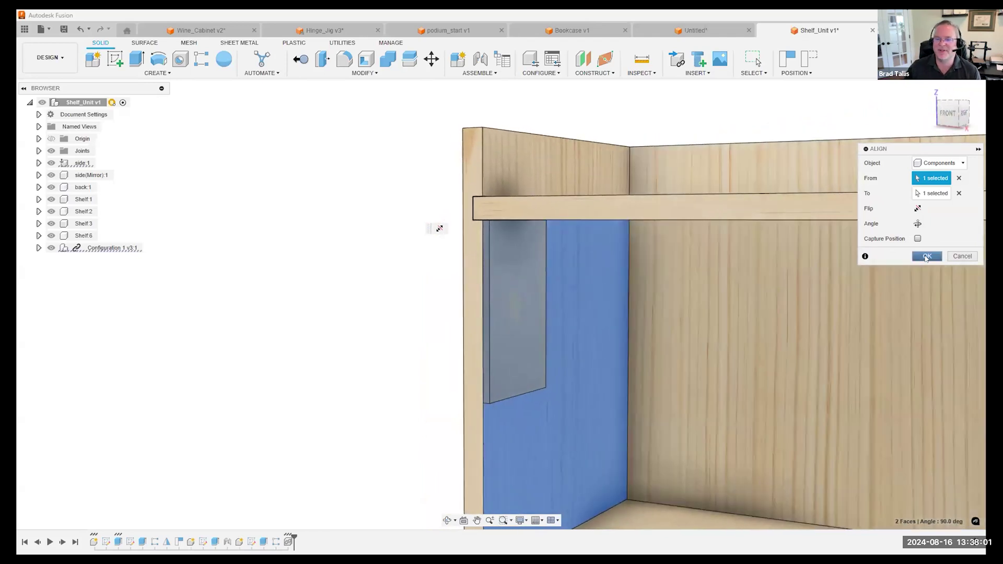
{"action": "left_click", "coordinate": [926, 256]}
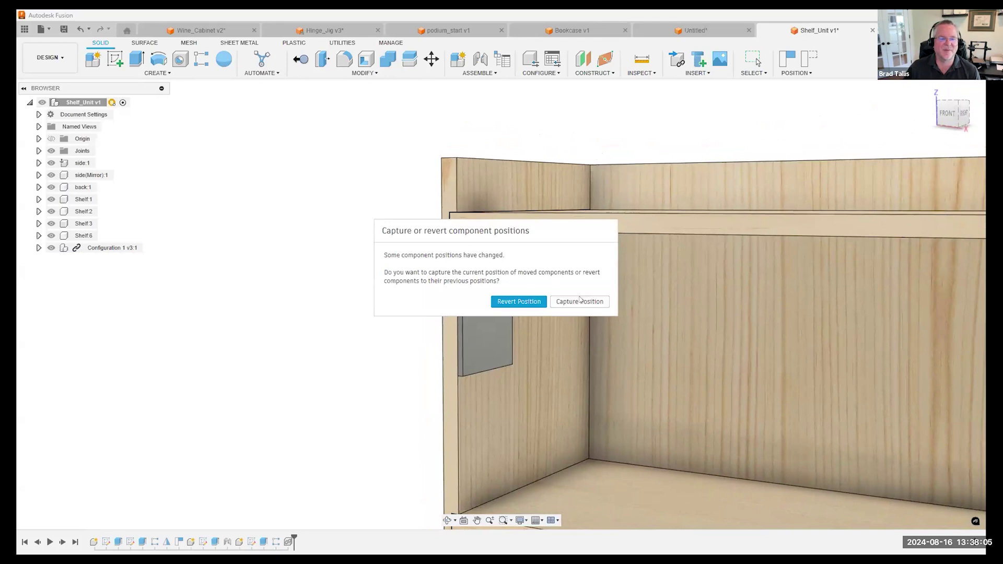
Step: Capture the jig's position and cut its cup and pin shapes from the side:1 panel with Combine, keeping the tool body
{"action": "left_click", "coordinate": [579, 301]}
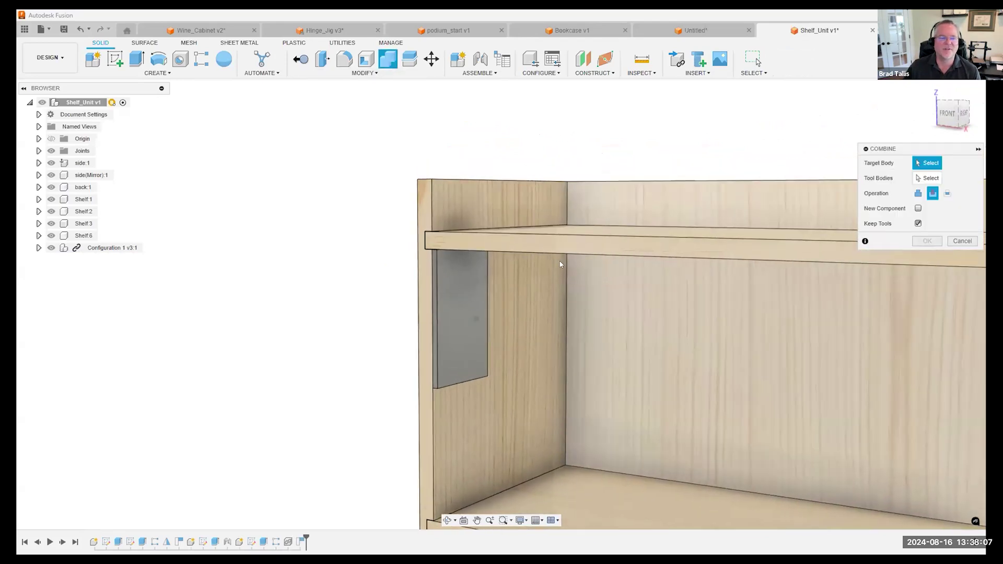
{"action": "left_click", "coordinate": [533, 457]}
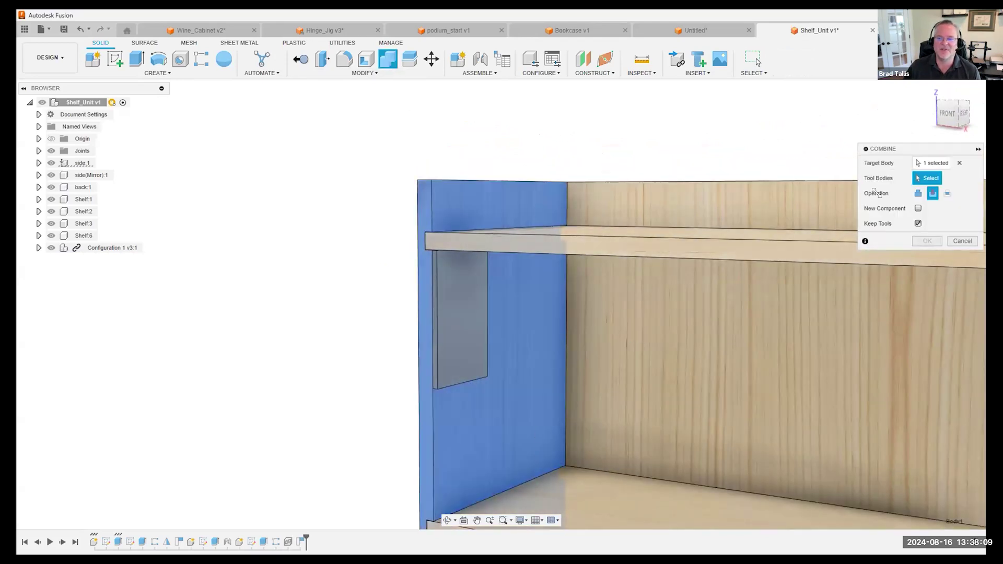
{"action": "left_click", "coordinate": [468, 366]}
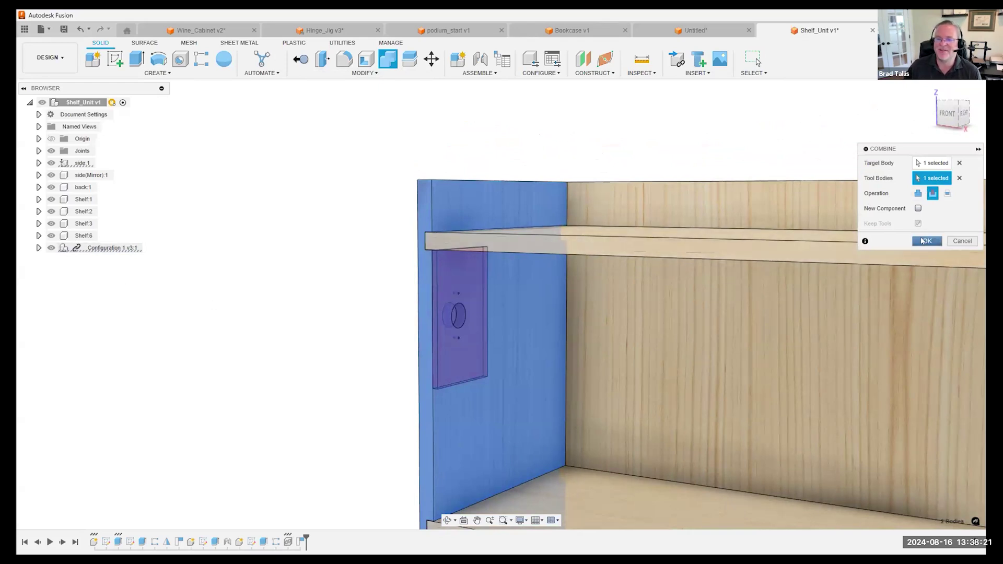
{"action": "left_click", "coordinate": [926, 241]}
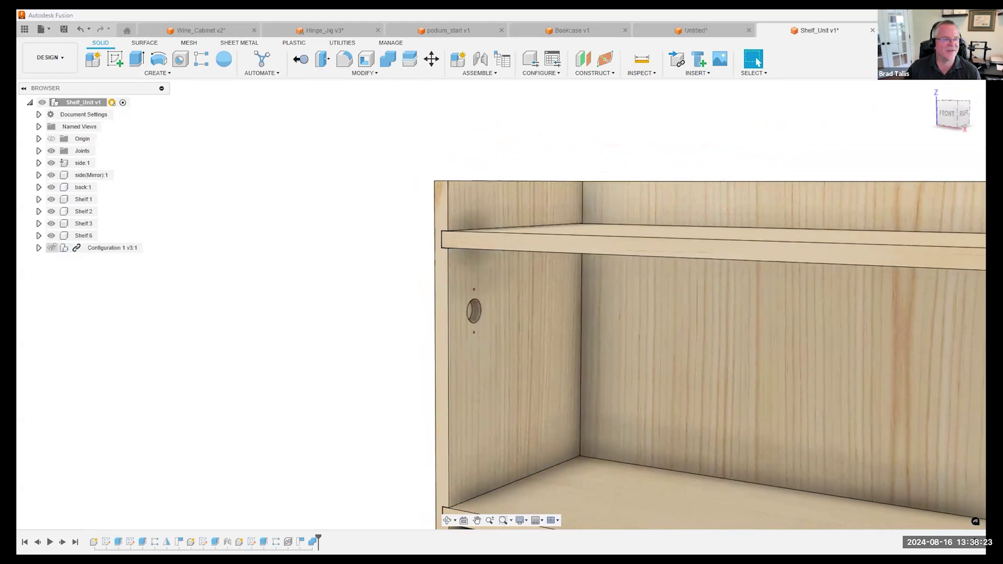
{"action": "middle_click_drag", "start_coordinate": [116, 320], "coordinate": [399, 272], "text": "shift"}
{"action": "scroll", "coordinate": [487, 273], "scroll_direction": "down", "scroll_amount": 4}
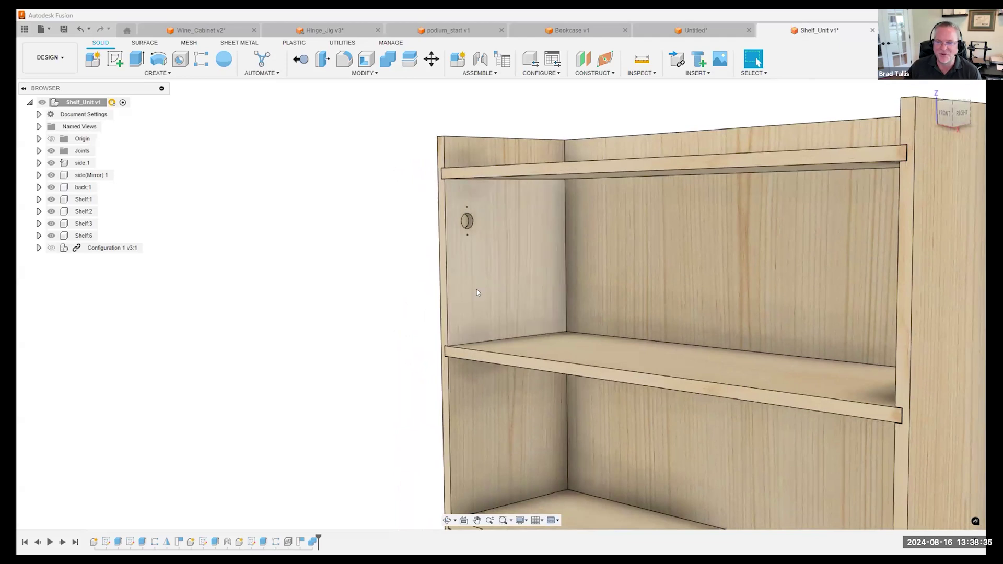
{"action": "scroll", "coordinate": [462, 297], "scroll_direction": "down", "scroll_amount": 3}
Step: Show the hinge jig again and align its bottom edge face with the top face of the lowest shelf
{"action": "left_click", "coordinate": [51, 248]}
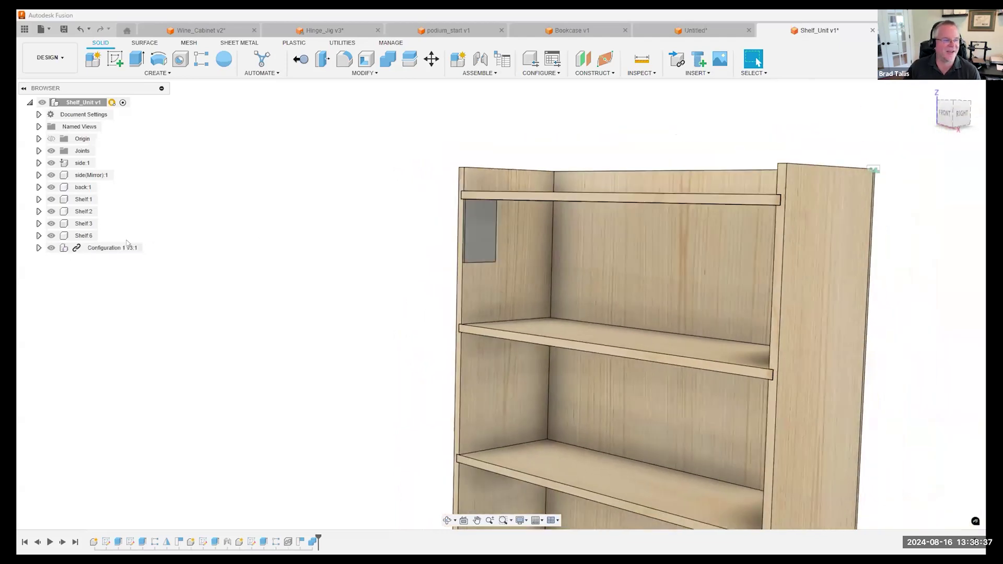
{"action": "middle_click_drag", "start_coordinate": [295, 162], "coordinate": [355, 84], "text": "shift"}
{"action": "left_click", "coordinate": [364, 73]}
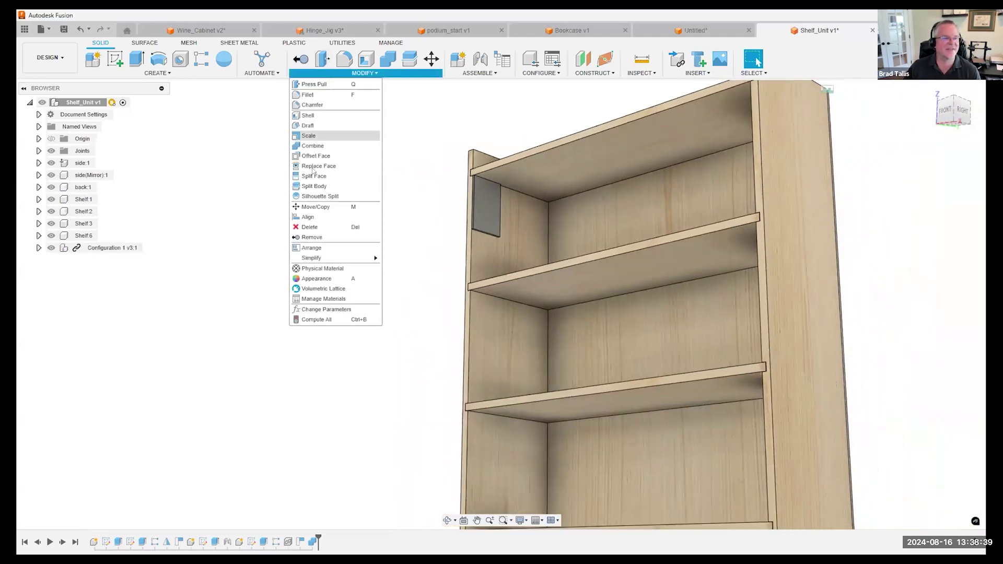
{"action": "left_click", "coordinate": [312, 216]}
{"action": "scroll", "coordinate": [504, 191], "scroll_direction": "up", "scroll_amount": 5}
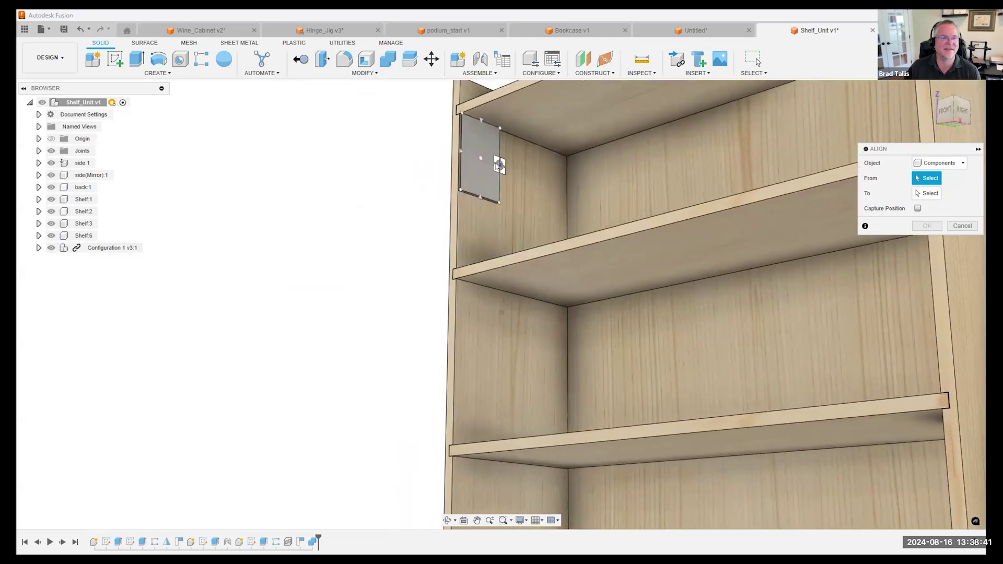
{"action": "scroll", "coordinate": [501, 181], "scroll_direction": "up", "scroll_amount": 6}
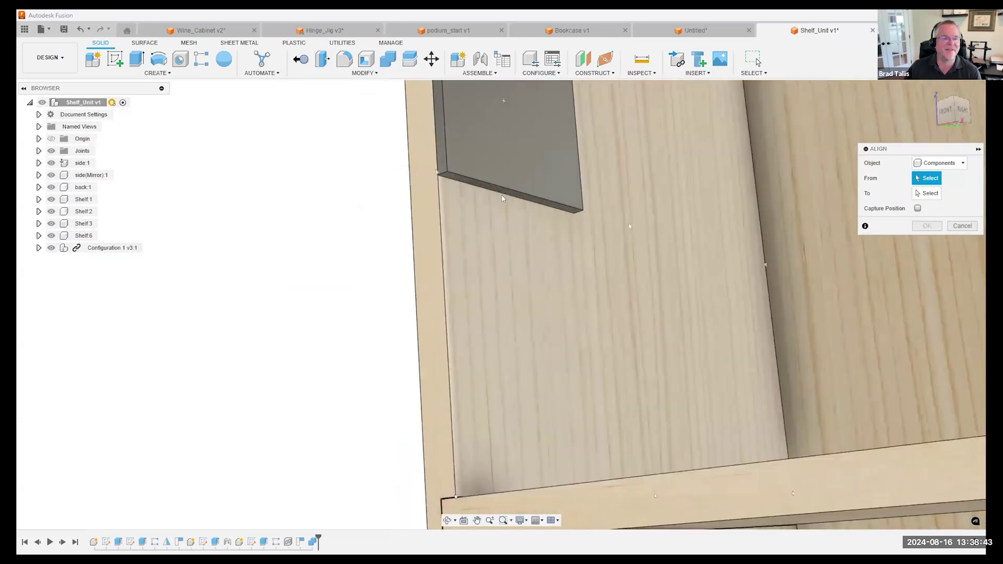
{"action": "scroll", "coordinate": [486, 197], "scroll_direction": "up", "scroll_amount": 2}
{"action": "left_click", "coordinate": [470, 203]}
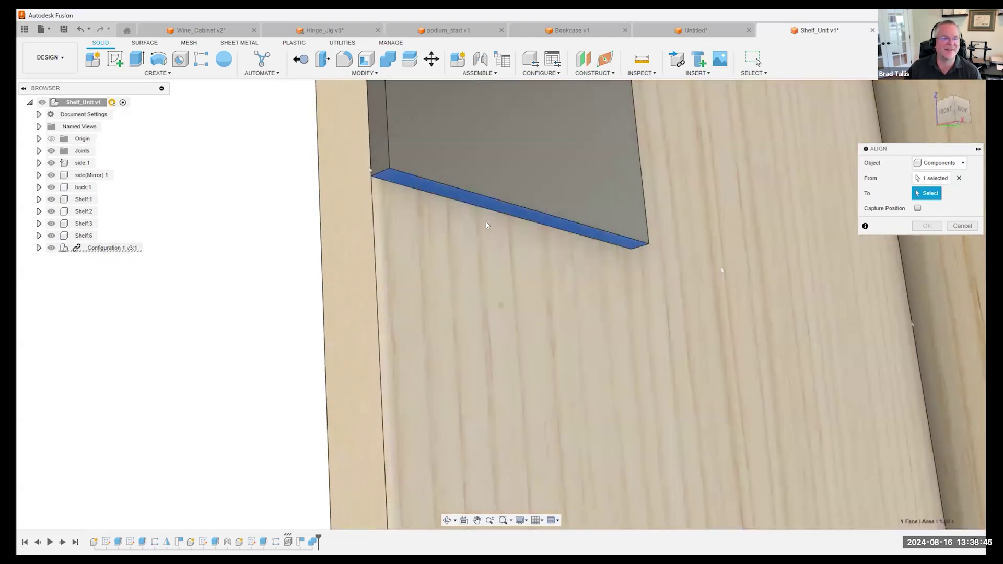
{"action": "scroll", "coordinate": [511, 360], "scroll_direction": "down", "scroll_amount": 5}
{"action": "scroll", "coordinate": [511, 360], "scroll_direction": "down", "scroll_amount": 6}
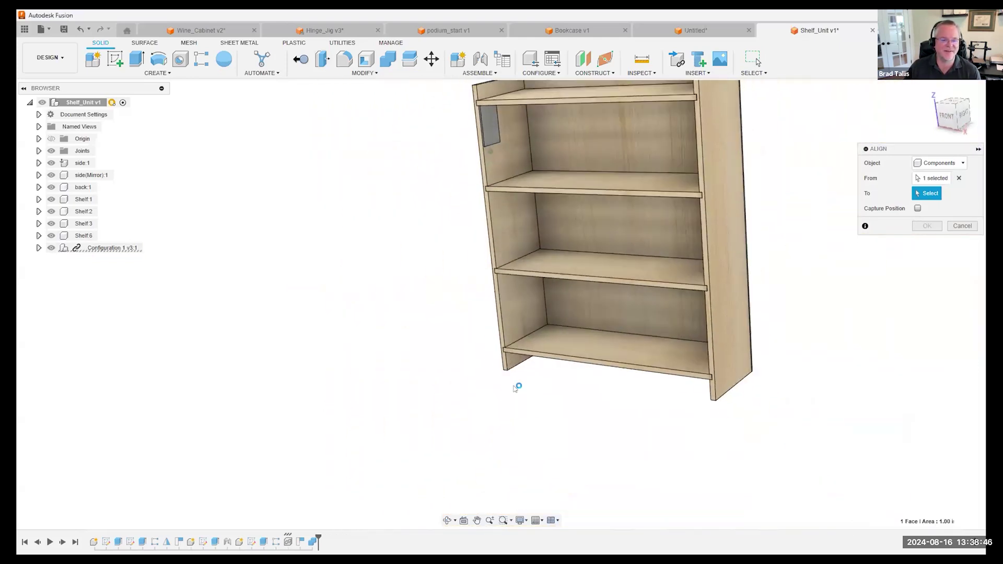
{"action": "left_click", "coordinate": [546, 334]}
{"action": "scroll", "coordinate": [518, 396], "scroll_direction": "up", "scroll_amount": 4}
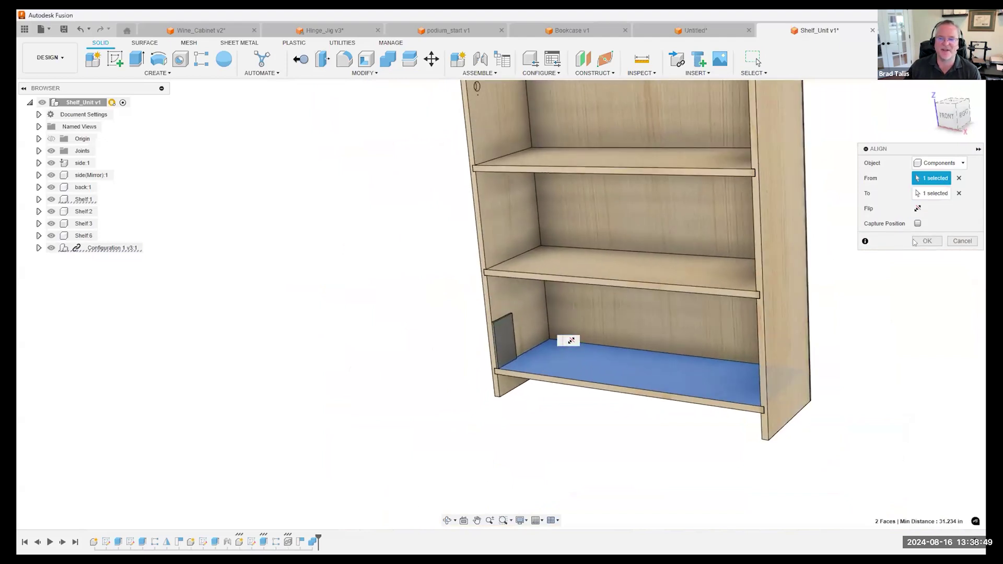
{"action": "left_click", "coordinate": [925, 241]}
Step: Cut the lowered jig from the side:1 panel with Combine, keeping the tool body, and hide the jig
{"action": "scroll", "coordinate": [442, 243], "scroll_direction": "up", "scroll_amount": 5}
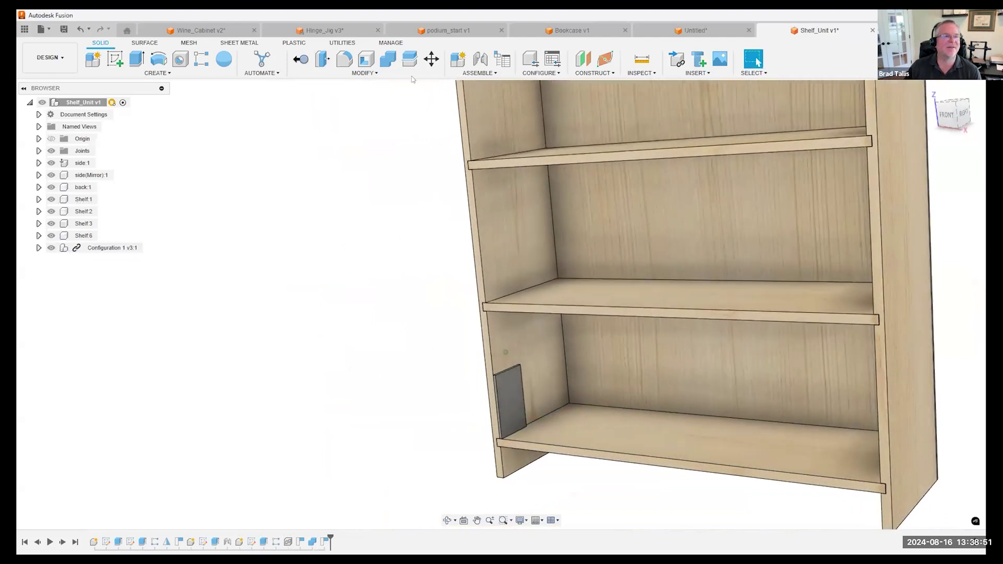
{"action": "key", "text": "c"}
{"action": "scroll", "coordinate": [515, 365], "scroll_direction": "up", "scroll_amount": 2}
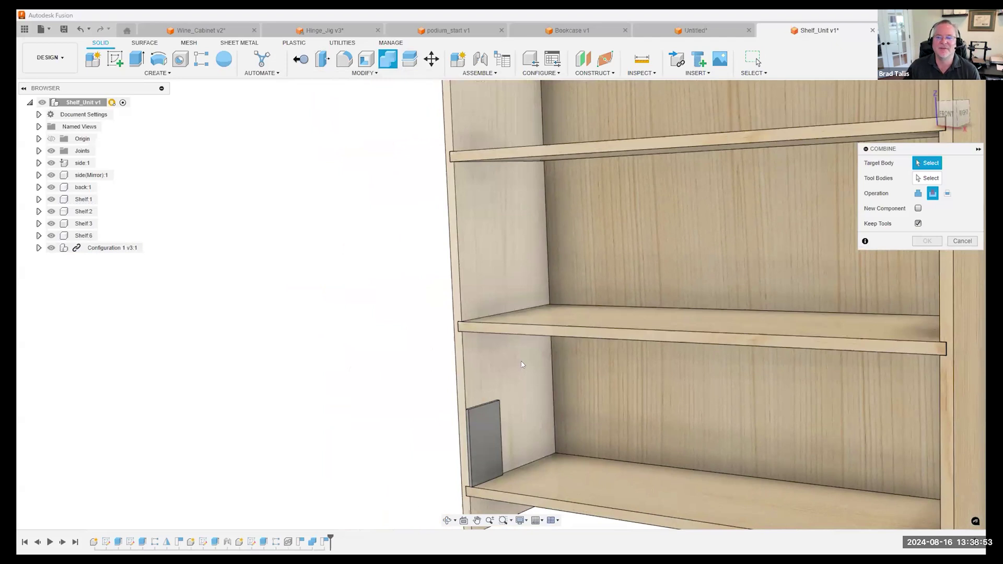
{"action": "left_click", "coordinate": [517, 371]}
{"action": "left_click", "coordinate": [471, 417]}
{"action": "key", "text": "Return"}
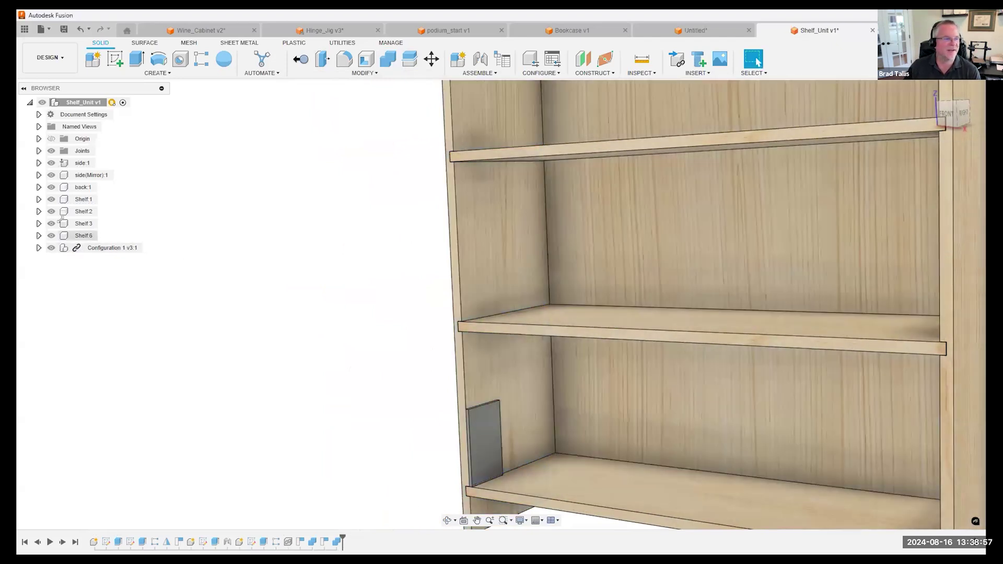
{"action": "left_click", "coordinate": [51, 248]}
{"action": "scroll", "coordinate": [397, 271], "scroll_direction": "down", "scroll_amount": 5}
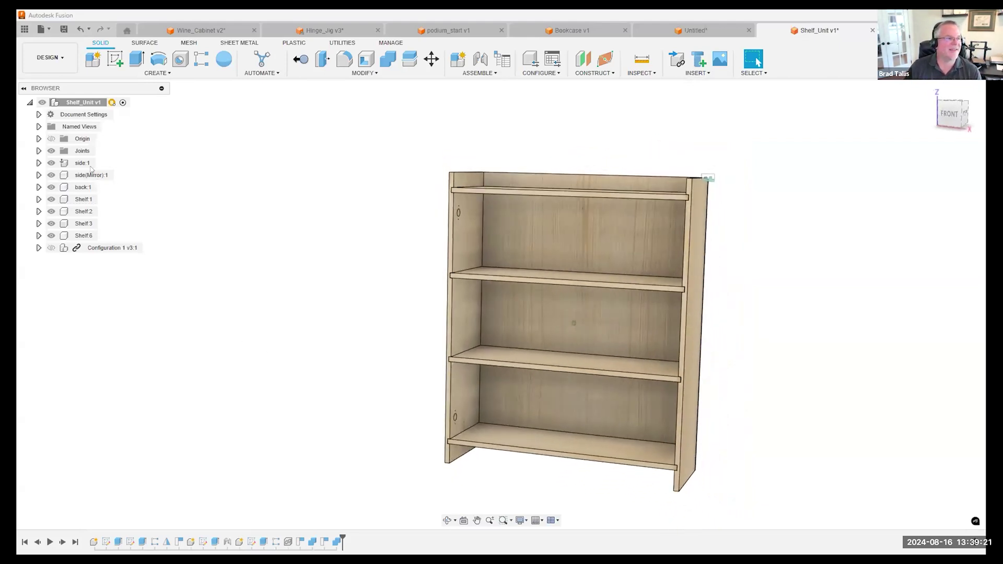
Step: Open the project file list and switch the Hinge_Jig document to Configuration 2
{"action": "left_click", "coordinate": [25, 29]}
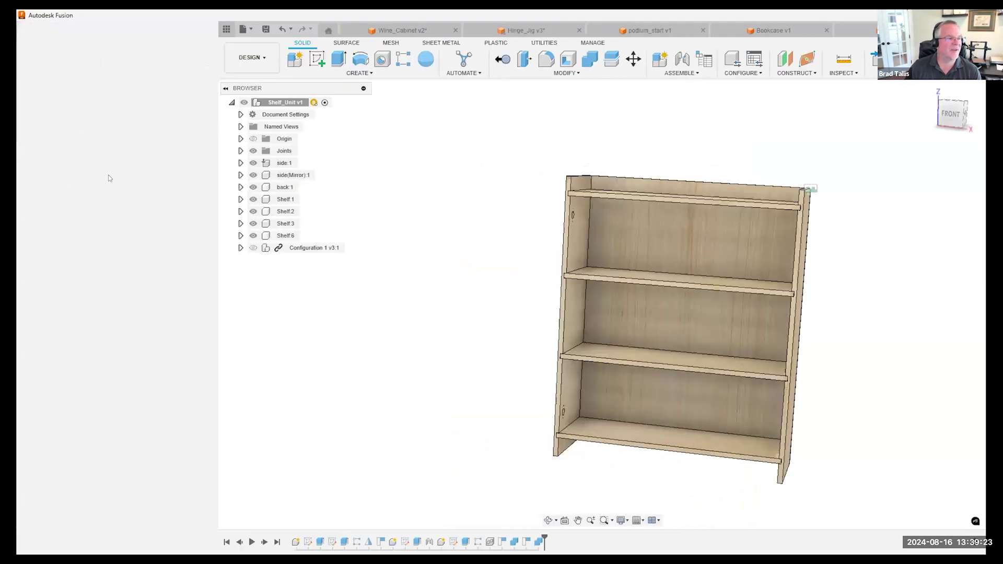
{"action": "left_click", "coordinate": [487, 30]}
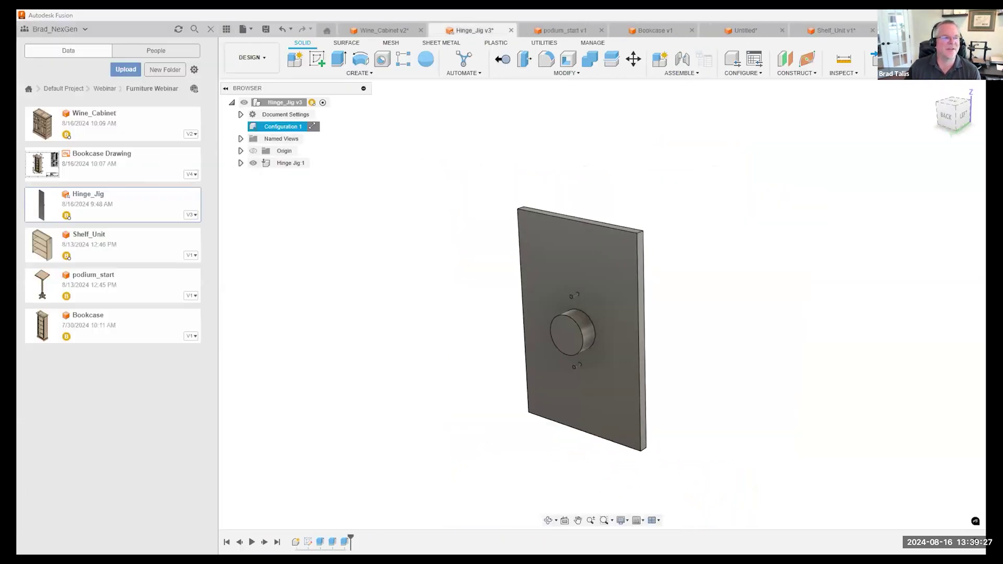
{"action": "left_click", "coordinate": [306, 157]}
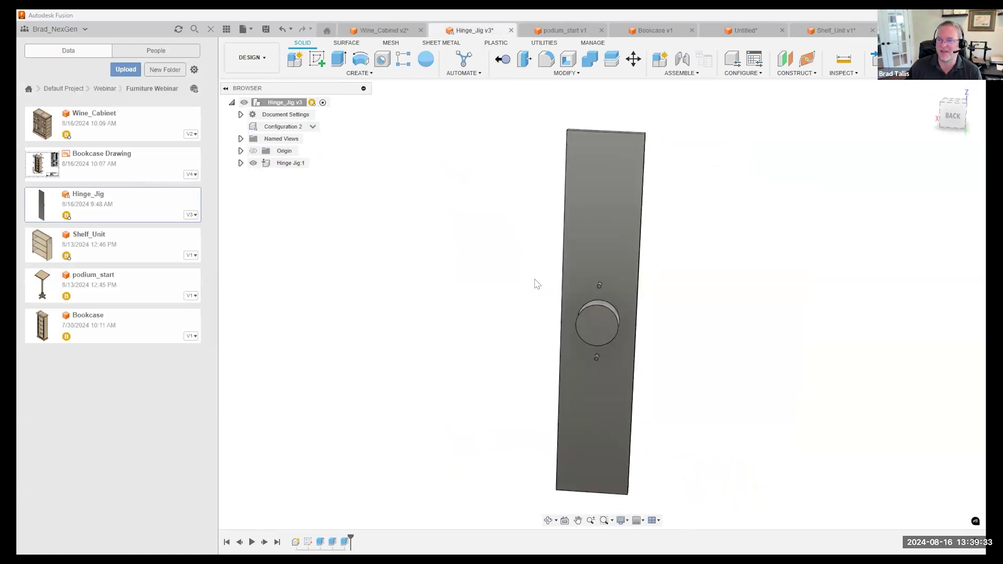
{"action": "middle_click_drag", "start_coordinate": [601, 288], "coordinate": [541, 237], "text": "shift"}
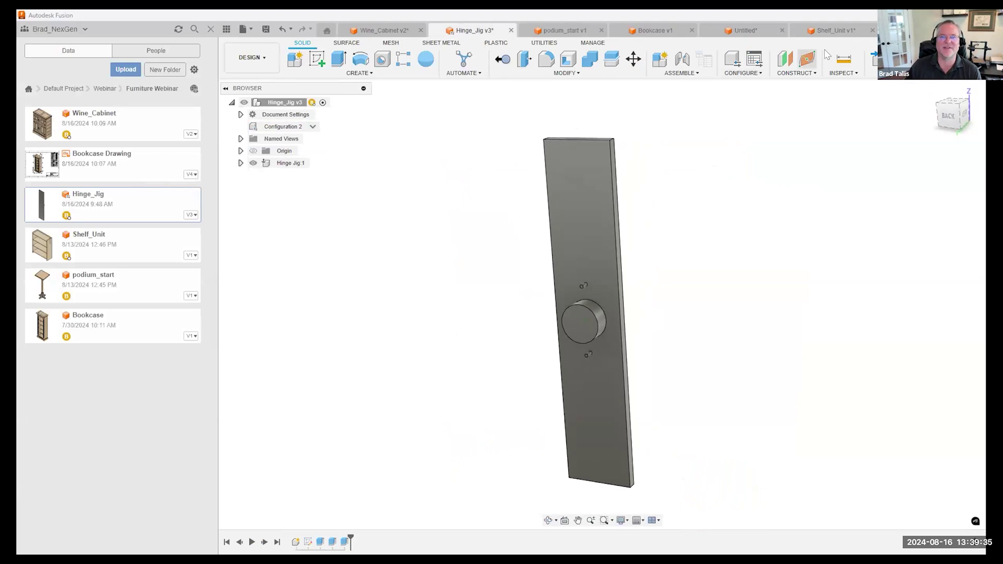
Step: Return to Shelf_Unit and insert Configuration 2 of Hinge_Jig (Hinge_Setback 1 in, Height 5 in), placed clear of the shelf unit
{"action": "left_click", "coordinate": [833, 30]}
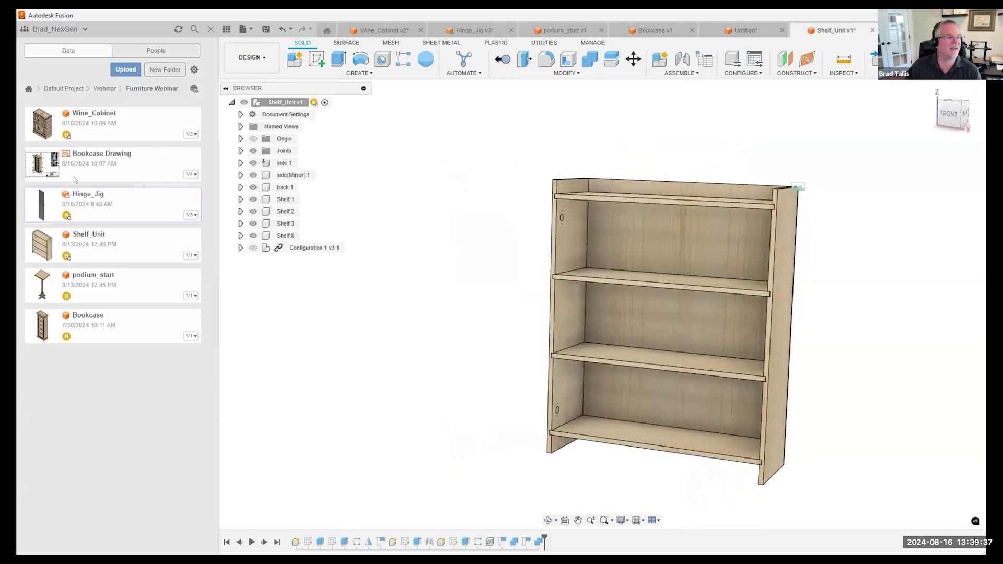
{"action": "right_click", "coordinate": [68, 201]}
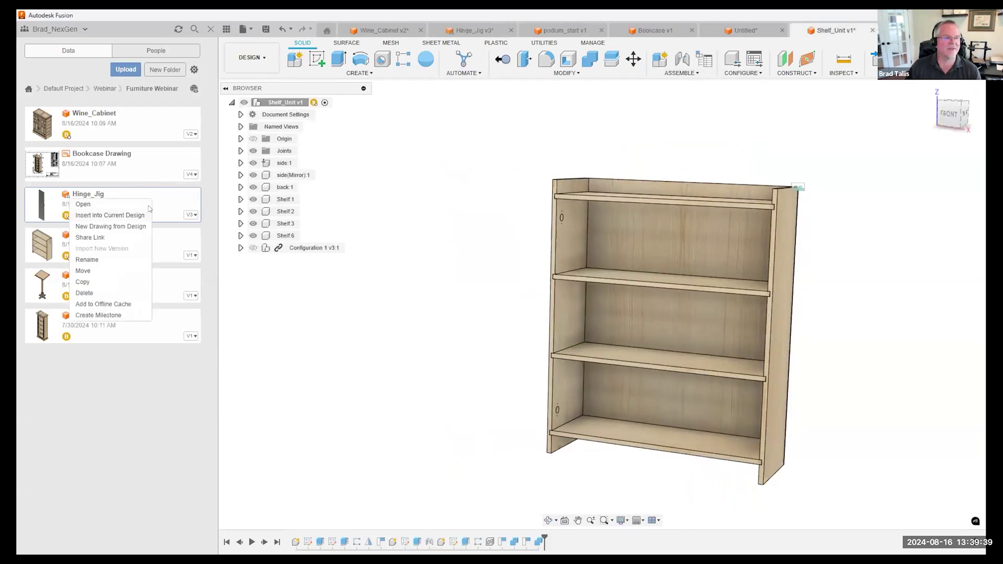
{"action": "left_click", "coordinate": [110, 215]}
{"action": "left_click", "coordinate": [911, 256]}
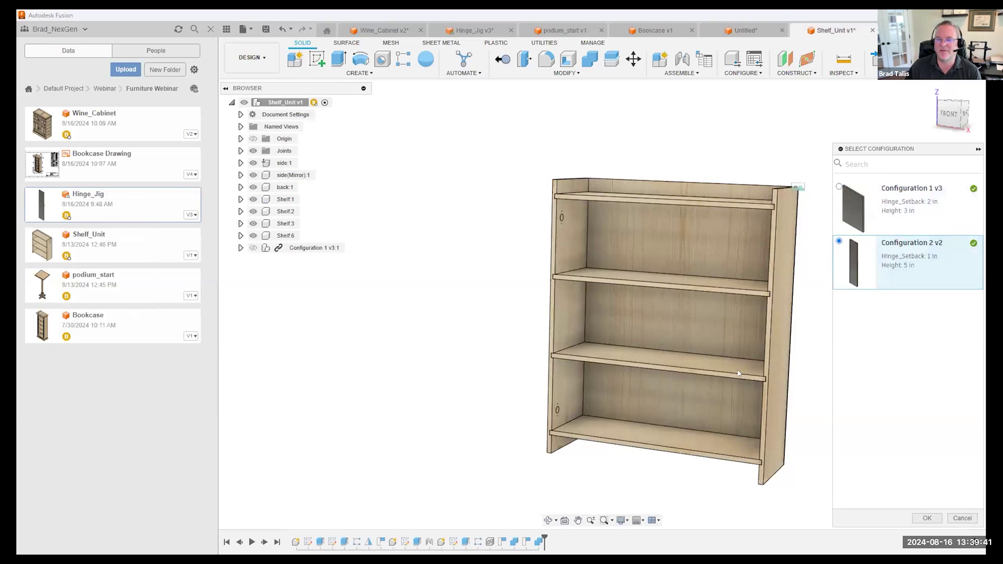
{"action": "left_click", "coordinate": [926, 517]}
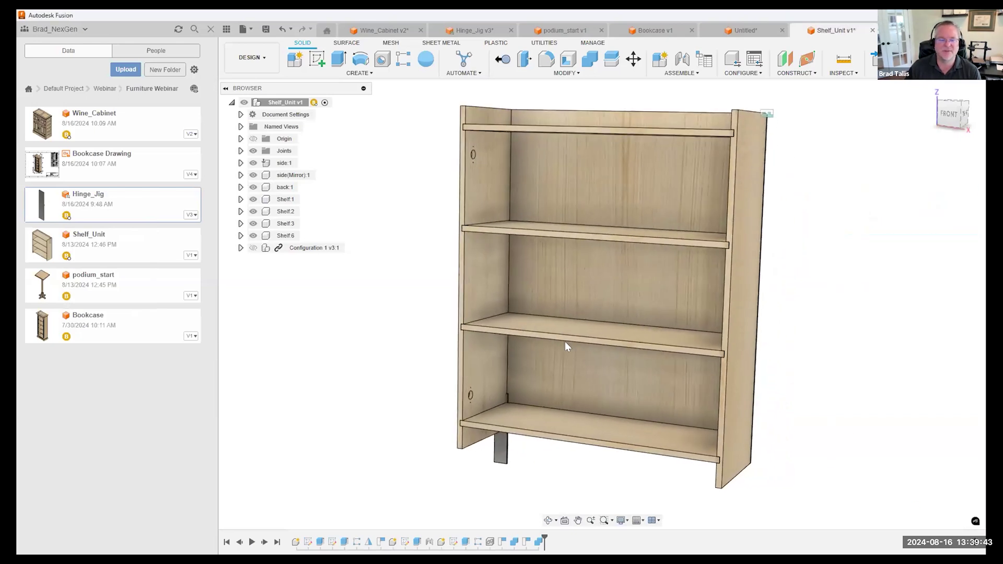
{"action": "left_click_drag", "start_coordinate": [502, 389], "coordinate": [436, 424]}
{"action": "left_click", "coordinate": [926, 331]}
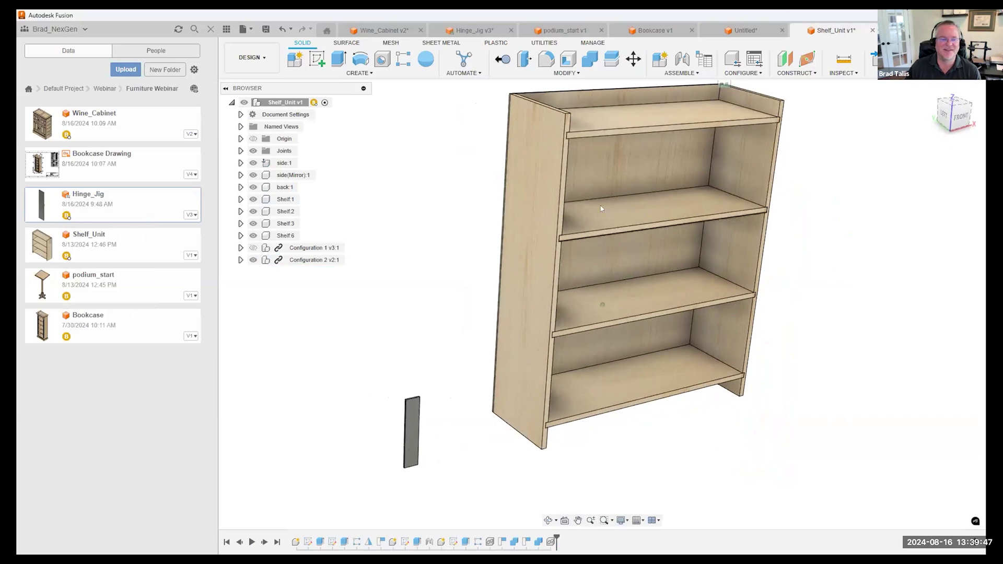
Step: Align the Configuration 2 jig's upper corner with the front corner of the side(Mirror):1 panel directly beneath the top shelf
{"action": "left_click", "coordinate": [543, 73]}
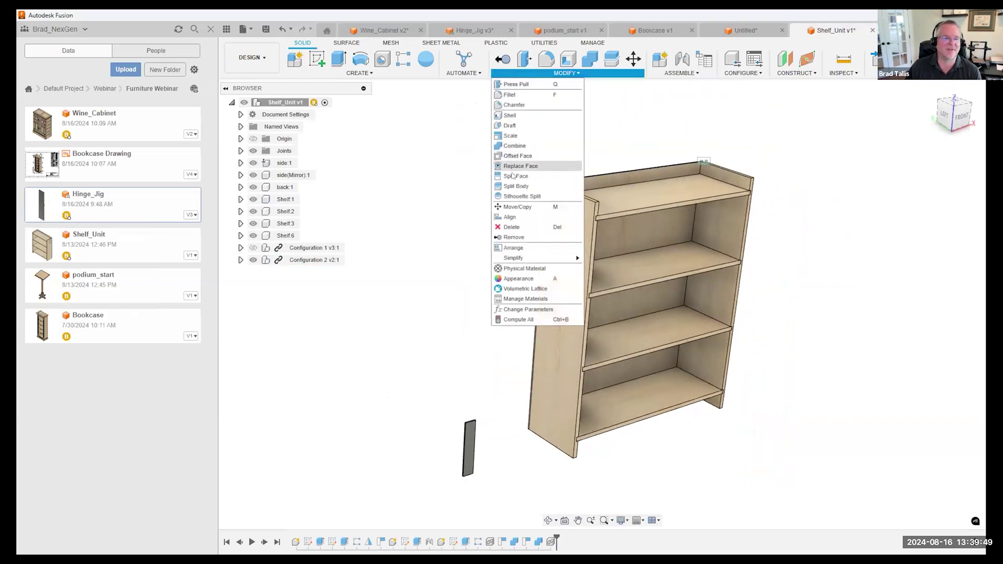
{"action": "left_click", "coordinate": [510, 217]}
{"action": "middle_click_drag", "start_coordinate": [568, 284], "coordinate": [822, 348], "text": "shift"}
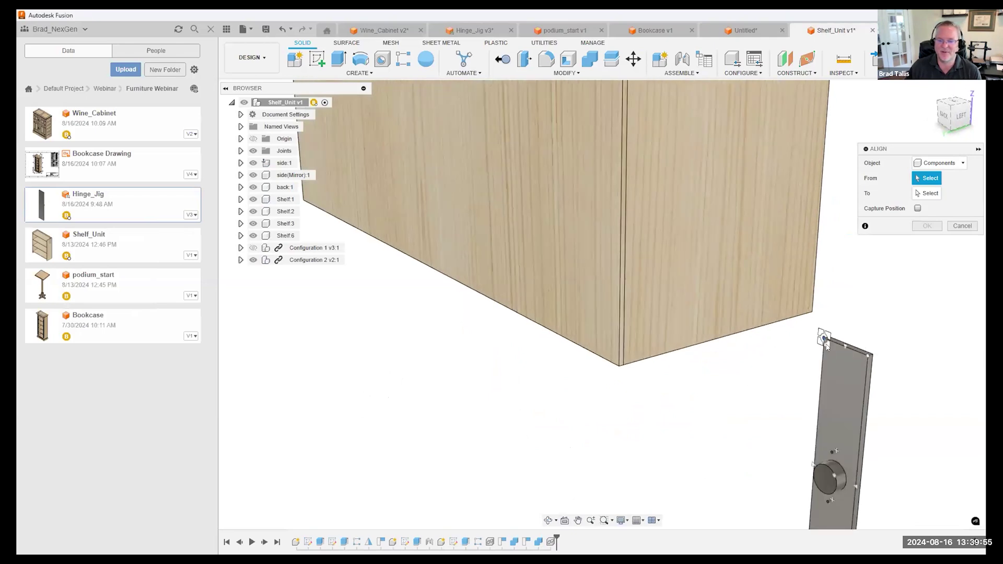
{"action": "middle_click_drag", "start_coordinate": [827, 346], "coordinate": [578, 366], "text": "shift"}
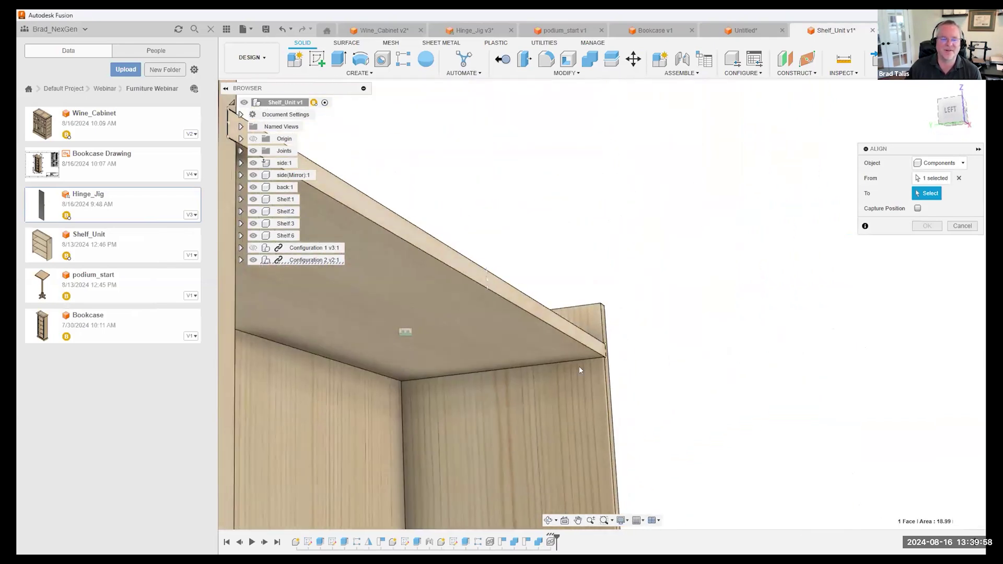
{"action": "left_click", "coordinate": [603, 356]}
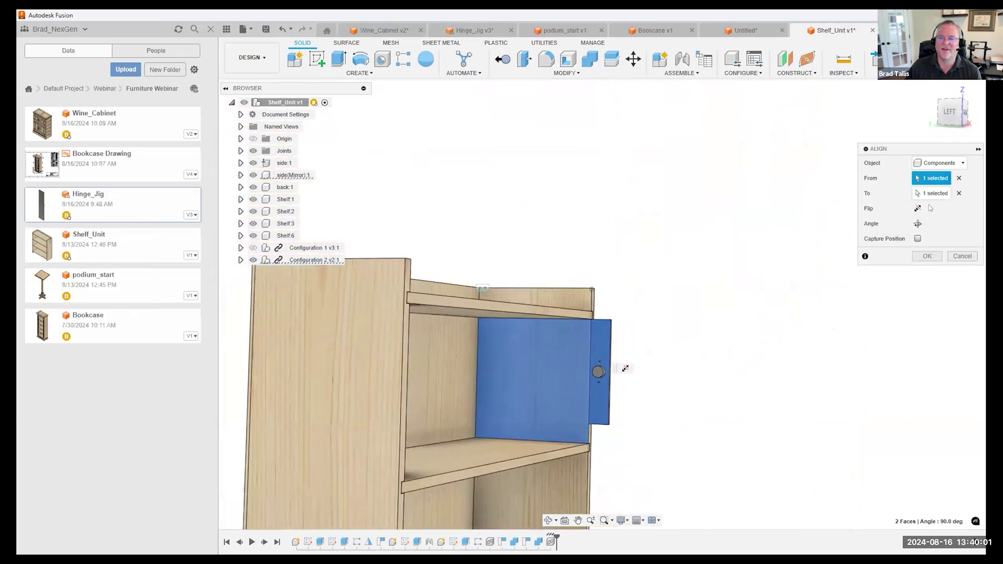
{"action": "left_click", "coordinate": [927, 256]}
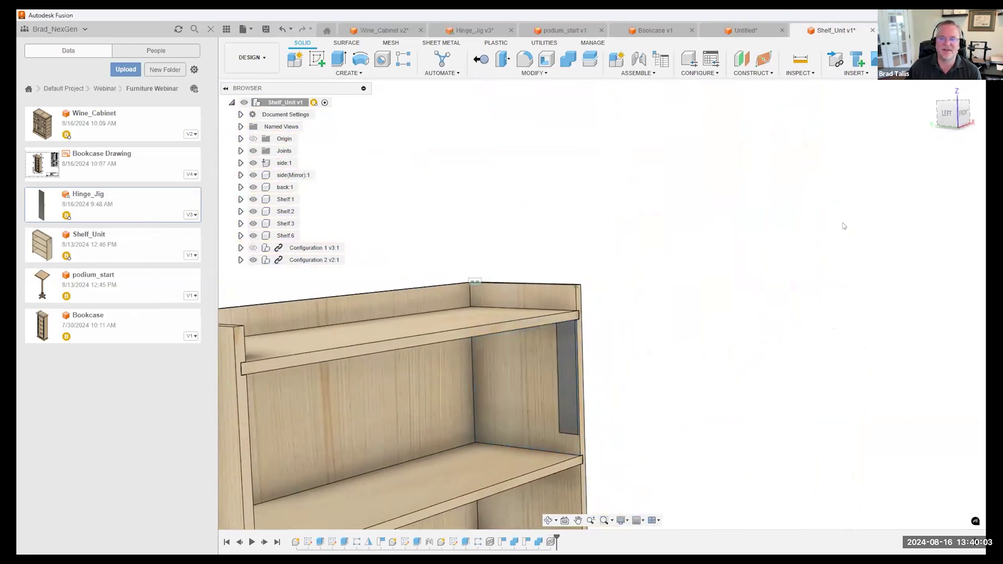
Step: Capture the jig's position, cut it from the side(Mirror):1 panel with Combine, keeping the tool body, and hide the Configuration 2 jig
{"action": "left_click", "coordinate": [567, 65]}
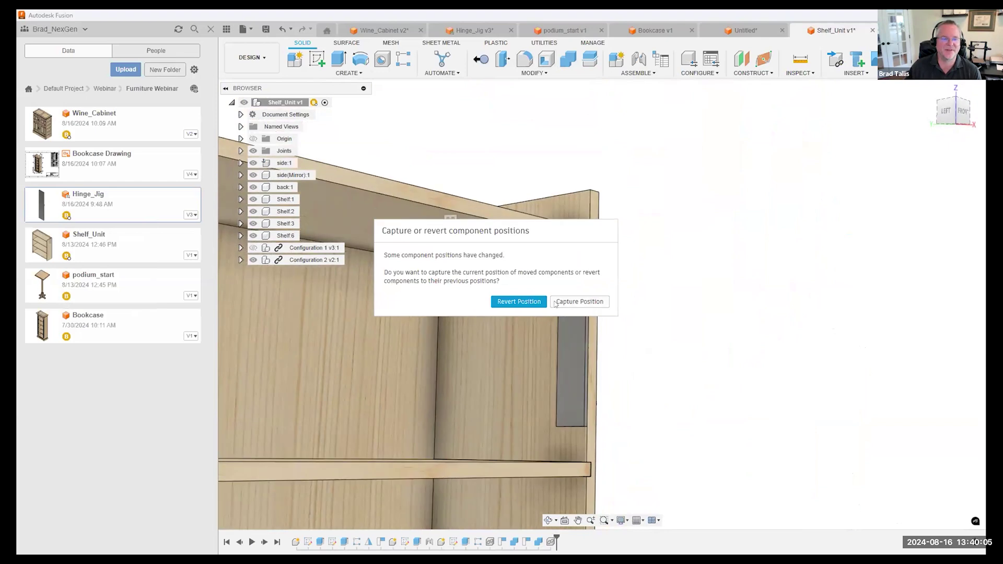
{"action": "left_click", "coordinate": [543, 299]}
{"action": "left_click", "coordinate": [557, 324]}
{"action": "left_click", "coordinate": [557, 325]}
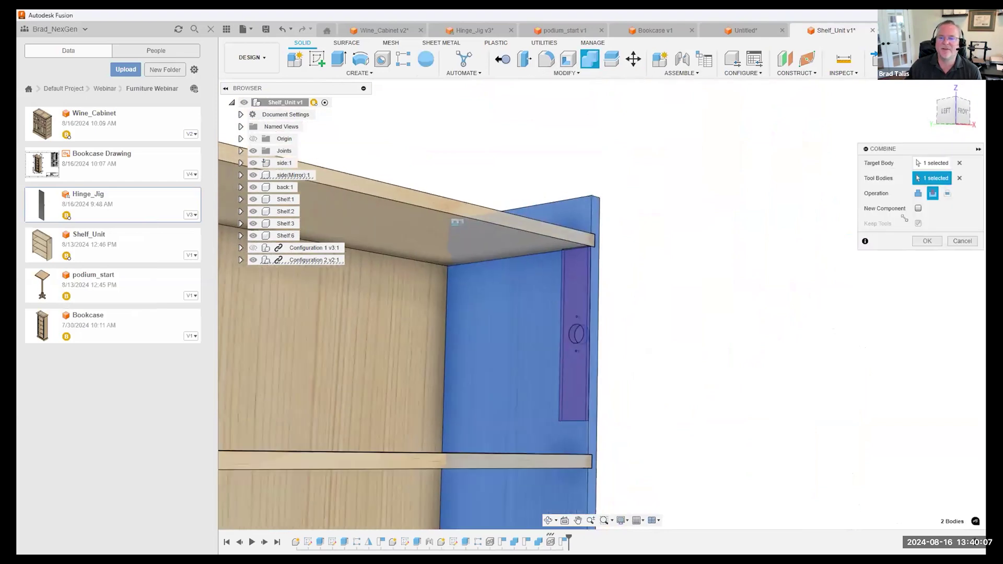
{"action": "left_click", "coordinate": [923, 242]}
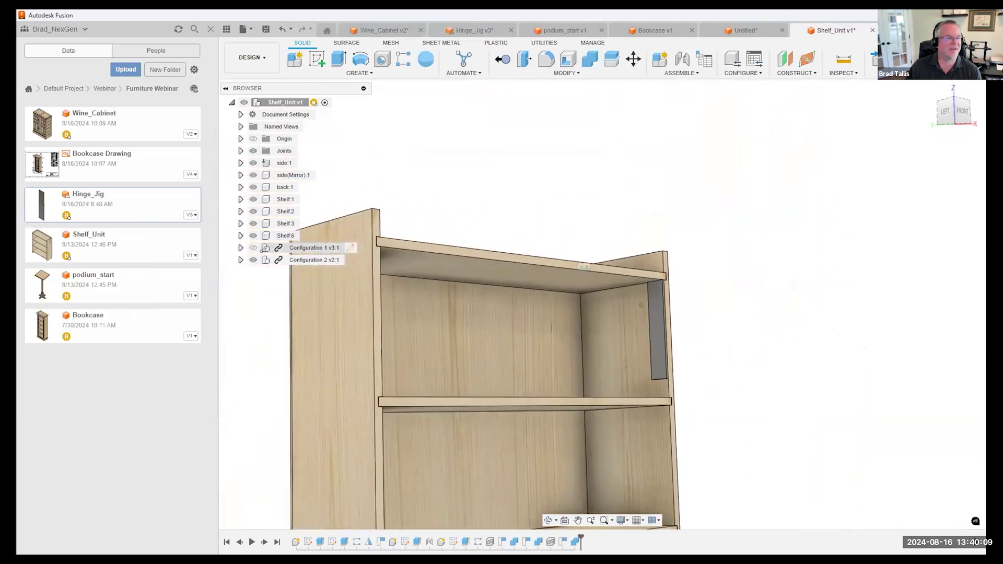
{"action": "left_click", "coordinate": [252, 259]}
{"action": "middle_click_drag", "start_coordinate": [642, 263], "coordinate": [798, 203], "text": "shift"}
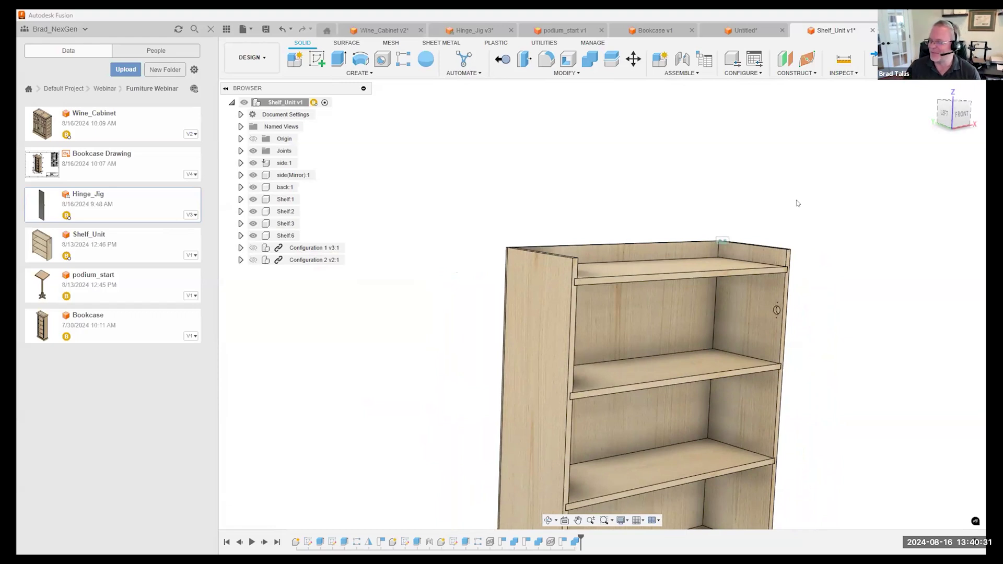
{"action": "key", "text": "F6"}
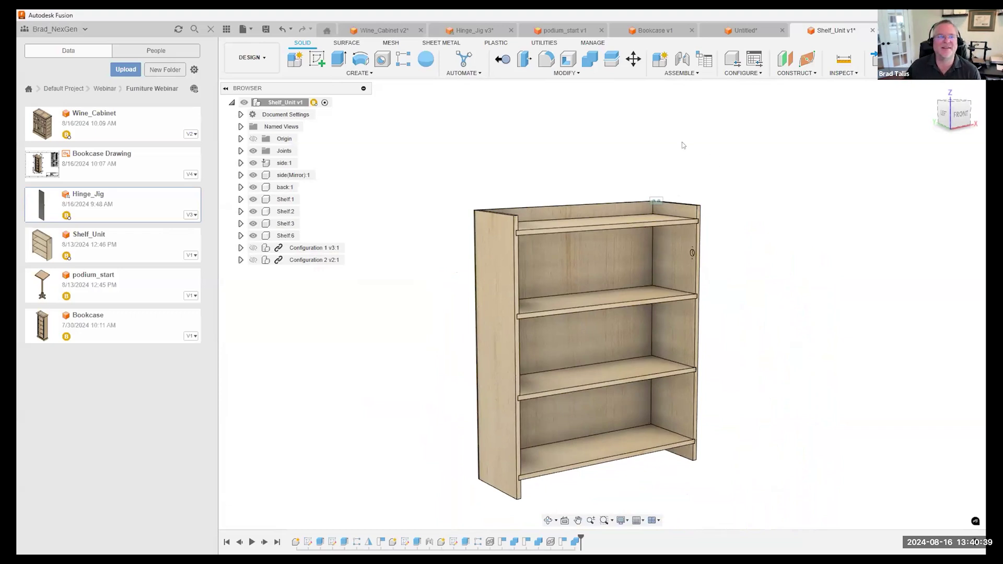
Step: Switch to the podium_start document and close the project file list
{"action": "left_click", "coordinate": [562, 32]}
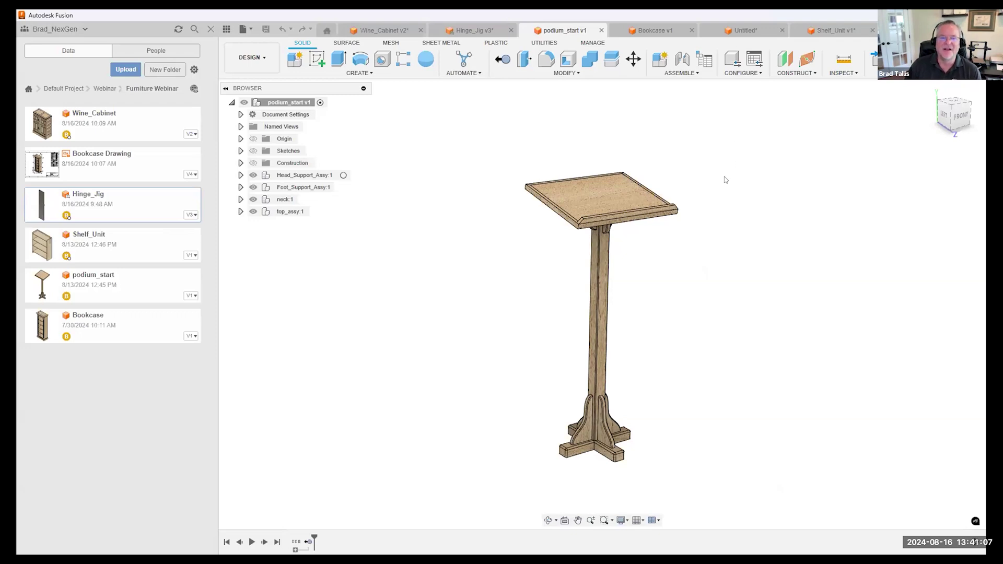
{"action": "left_click", "coordinate": [226, 29]}
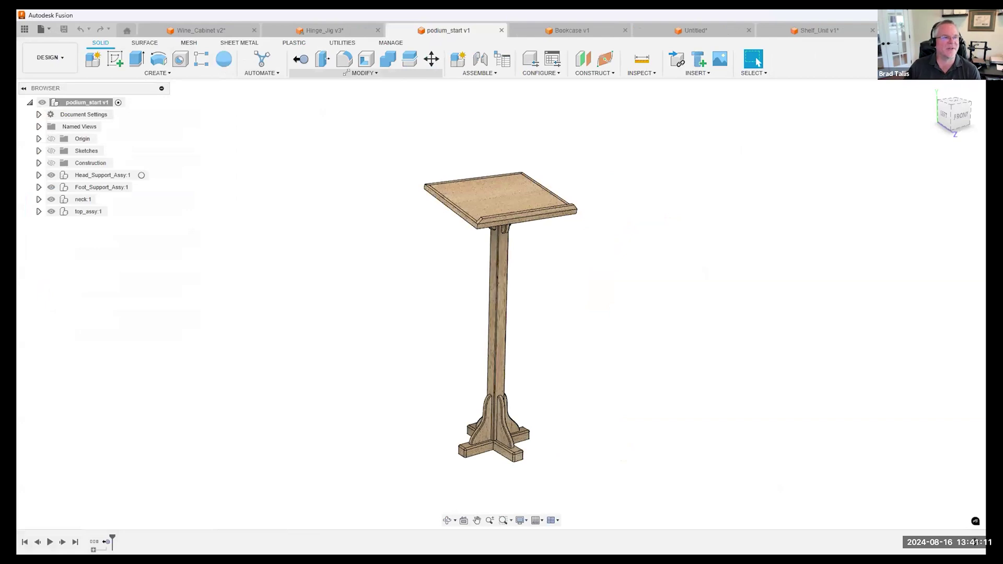
Step: Preview an Arrange layout of all podium components on the horizontal origin plane with the 2D True Shape solver
{"action": "left_click", "coordinate": [346, 72]}
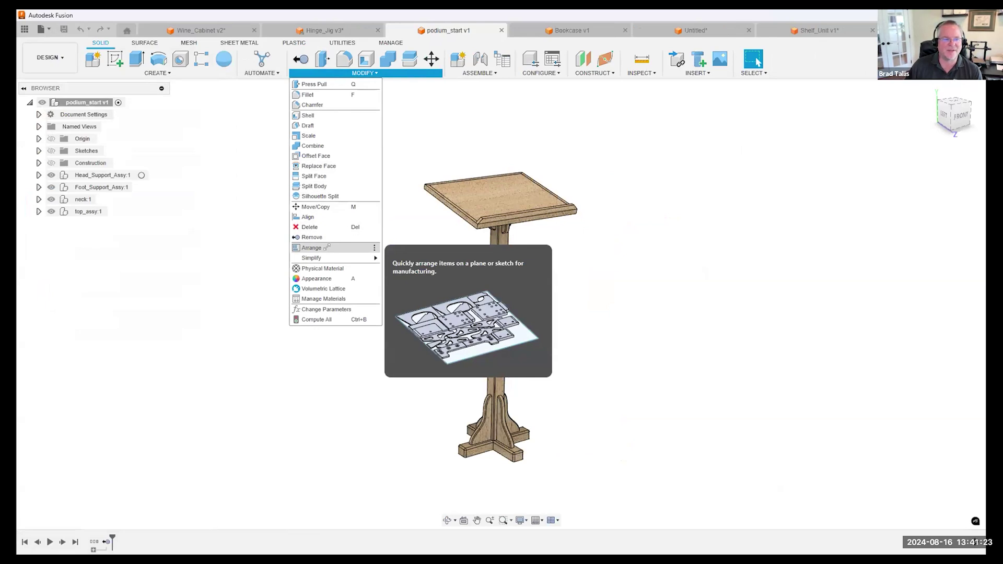
{"action": "left_click", "coordinate": [326, 246]}
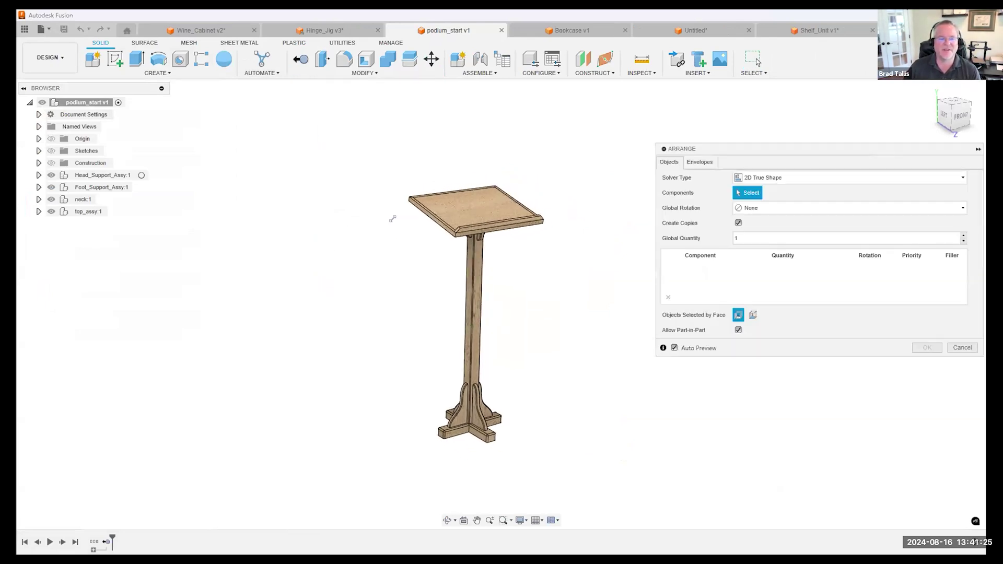
{"action": "left_click_drag", "start_coordinate": [340, 156], "coordinate": [590, 454]}
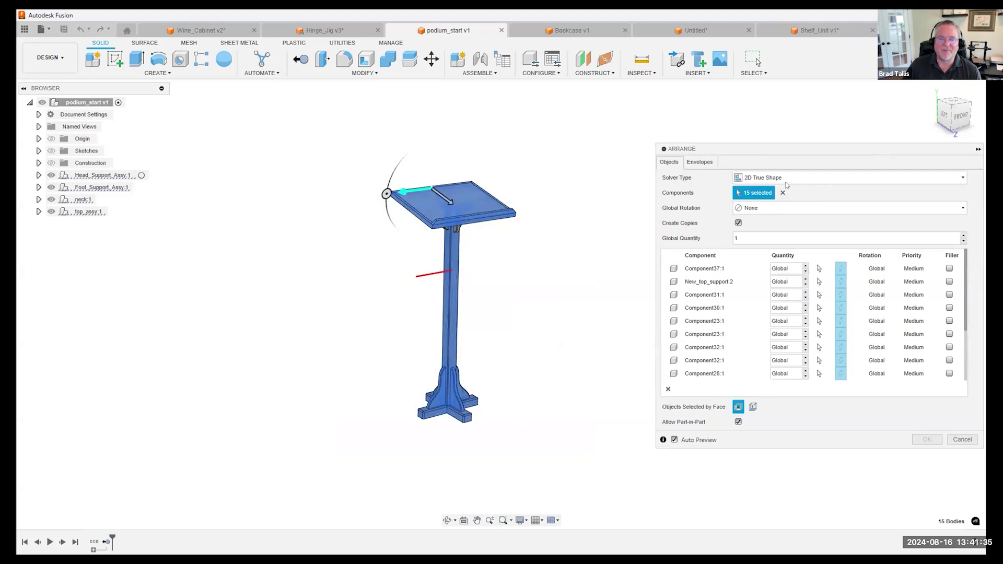
{"action": "left_click", "coordinate": [692, 164]}
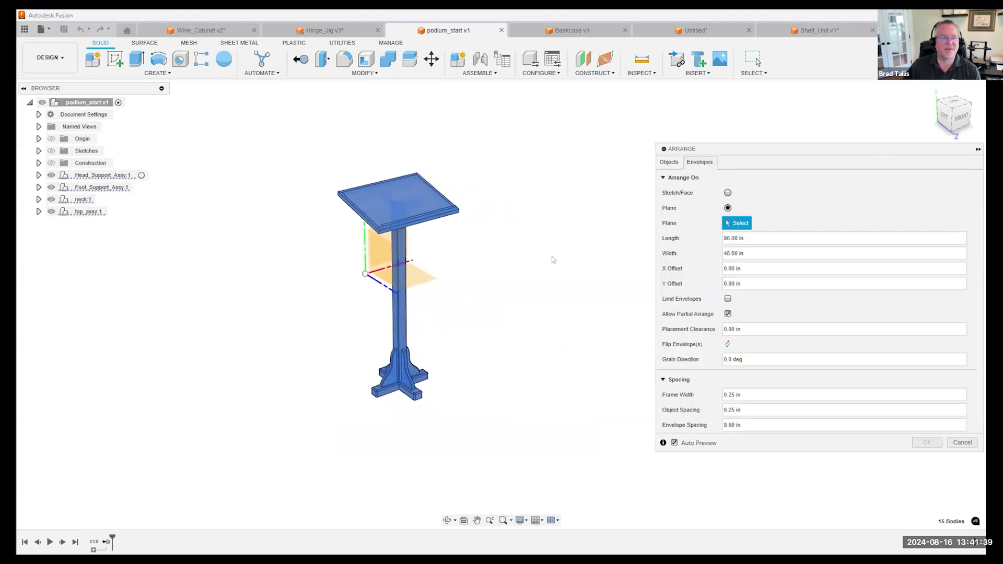
{"action": "left_click", "coordinate": [437, 275]}
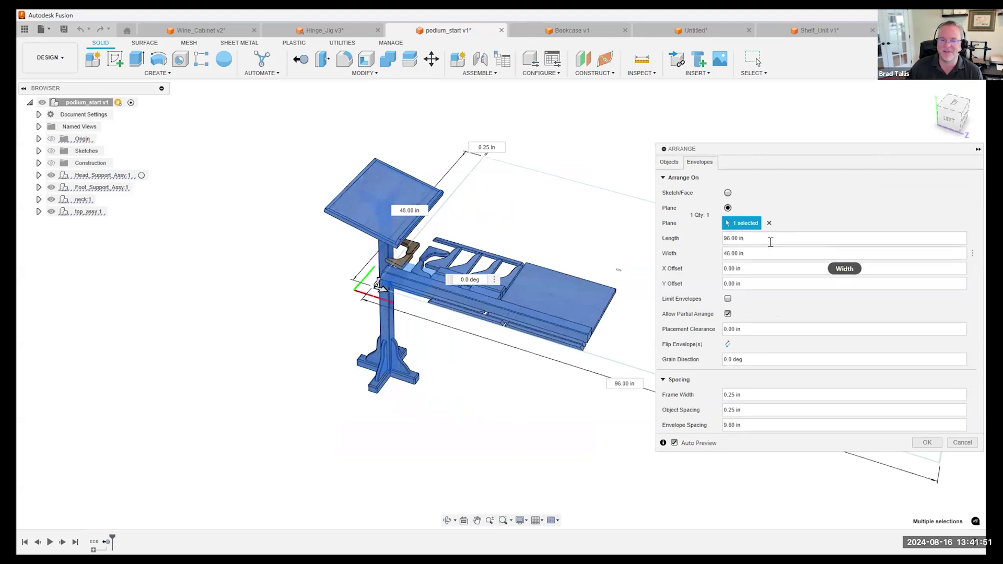
Step: Examine the previewed layout of the podium parts on the sheet from several angles, including their spacing and varying thicknesses
{"action": "middle_click_drag", "start_coordinate": [601, 323], "coordinate": [516, 277], "text": "shift"}
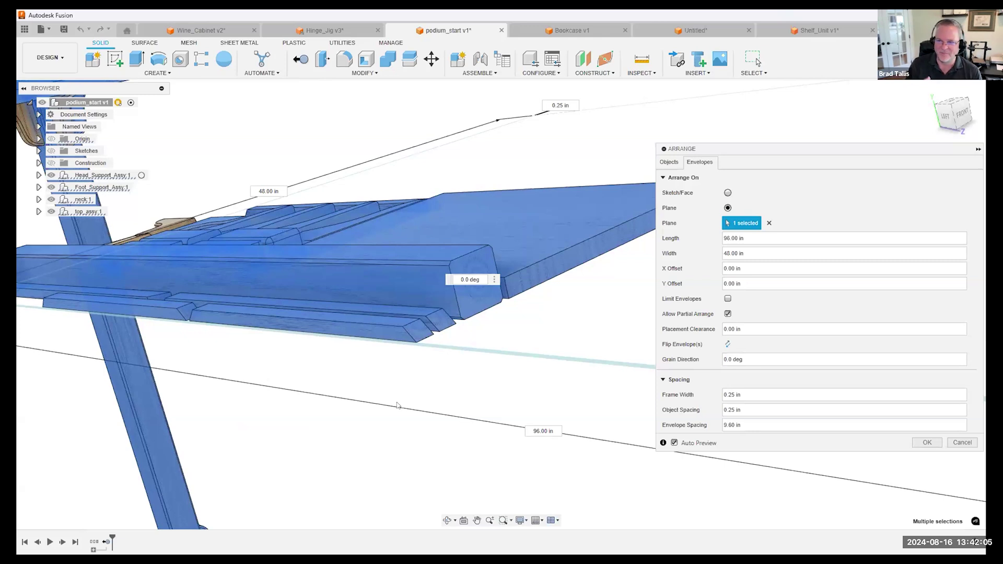
{"action": "middle_click_drag", "start_coordinate": [397, 405], "coordinate": [284, 189], "text": "shift"}
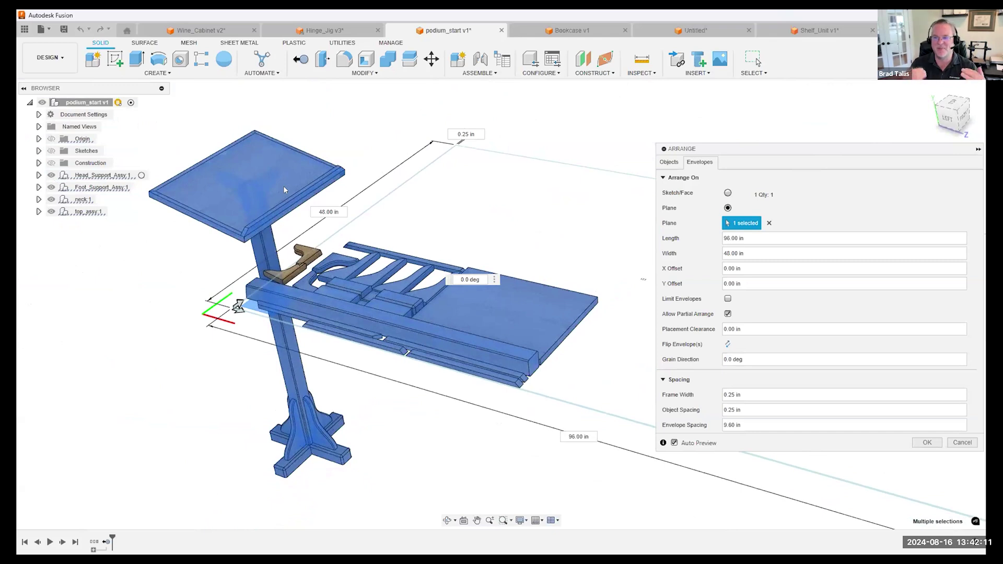
{"action": "scroll", "coordinate": [283, 187], "scroll_direction": "up", "scroll_amount": 5}
{"action": "middle_click_drag", "start_coordinate": [284, 187], "coordinate": [270, 208], "text": "shift"}
{"action": "middle_click_drag", "start_coordinate": [270, 271], "coordinate": [428, 291]}
{"action": "scroll", "coordinate": [428, 291], "scroll_direction": "up", "scroll_amount": 1}
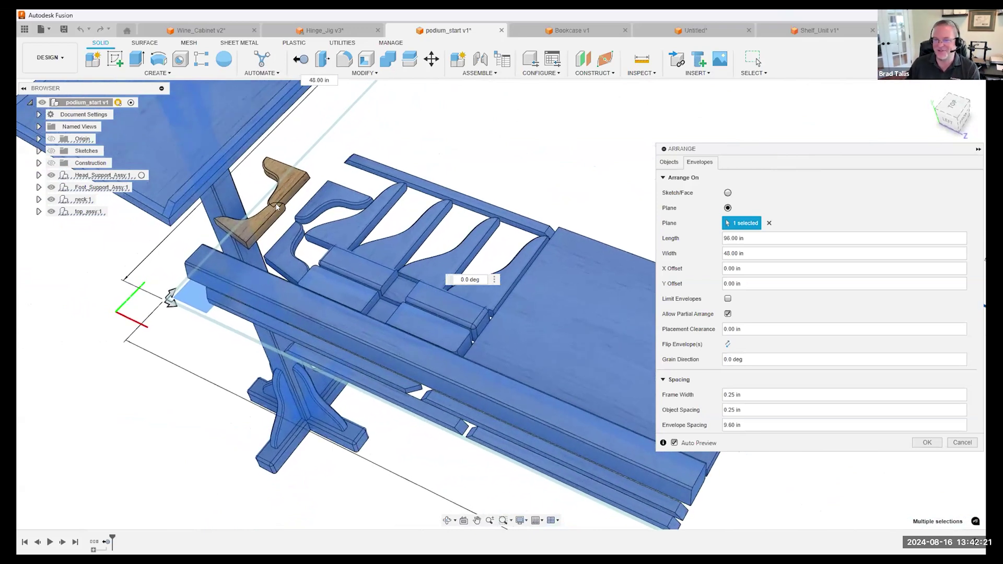
{"action": "middle_click_drag", "start_coordinate": [254, 207], "coordinate": [297, 236], "text": "shift"}
{"action": "middle_click_drag", "start_coordinate": [354, 195], "coordinate": [455, 308], "text": "shift"}
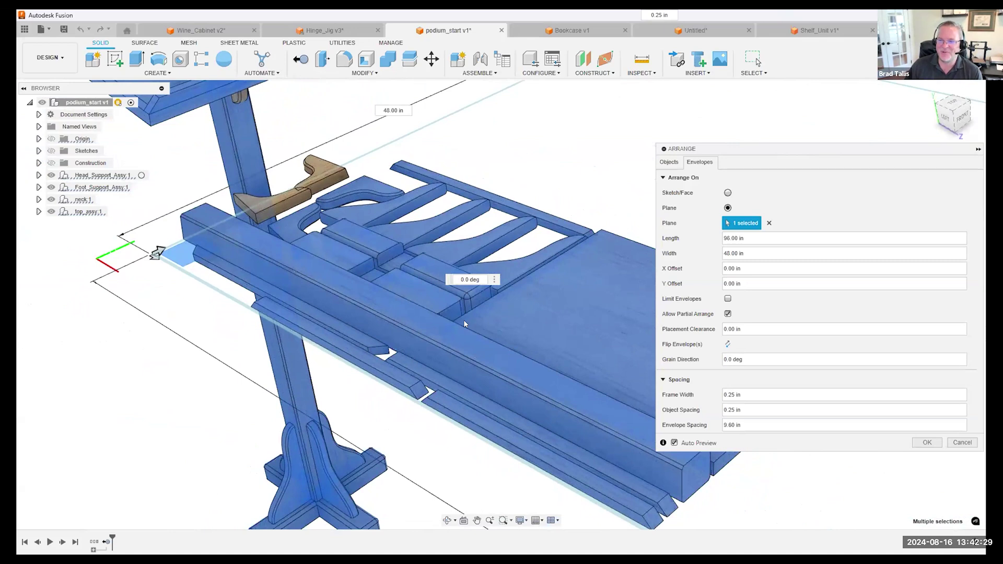
{"action": "scroll", "coordinate": [462, 320], "scroll_direction": "down", "scroll_amount": 5}
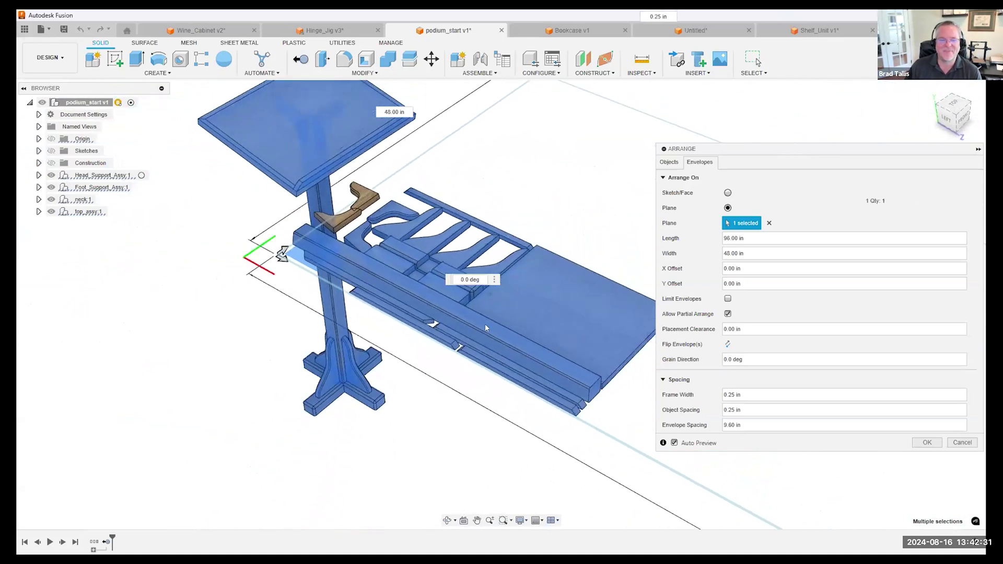
{"action": "scroll", "coordinate": [485, 335], "scroll_direction": "down", "scroll_amount": 2}
{"action": "middle_click_drag", "start_coordinate": [504, 311], "coordinate": [342, 286], "text": "shift"}
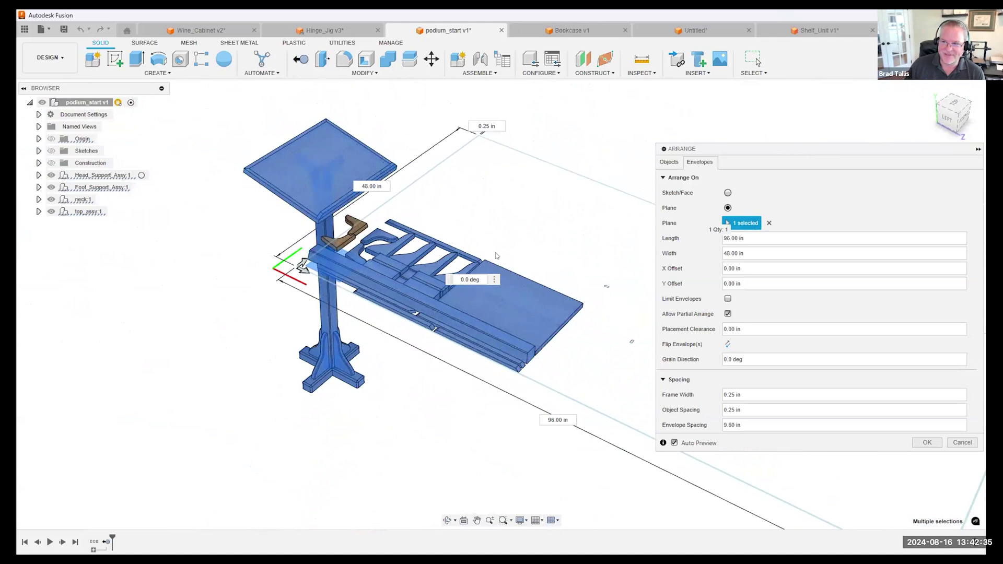
{"action": "middle_click_drag", "start_coordinate": [505, 255], "coordinate": [333, 211], "text": "shift"}
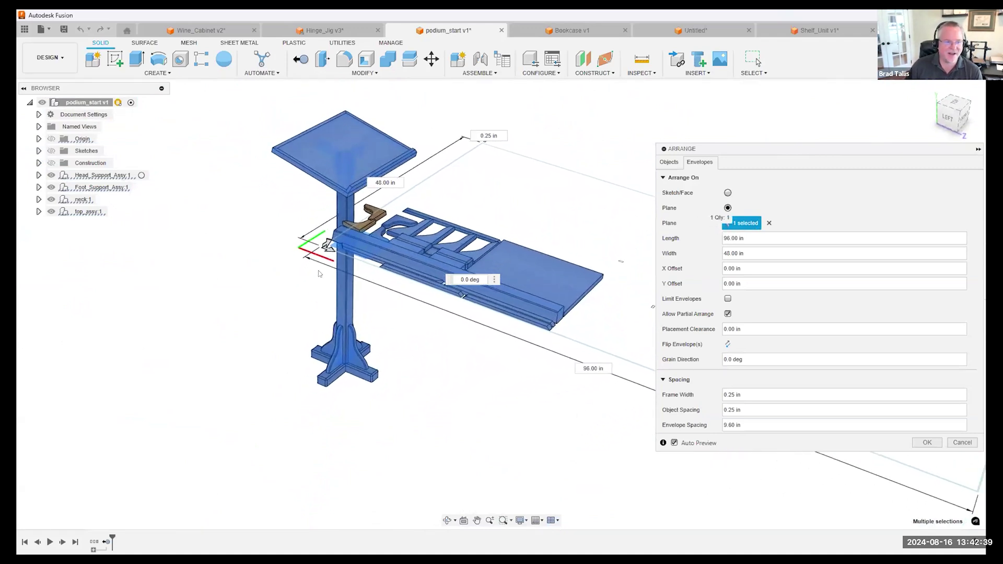
{"action": "middle_click_drag", "start_coordinate": [332, 363], "coordinate": [600, 271], "text": "shift"}
Step: Review the object and envelope settings of the Arrange command, and cancel the layout
{"action": "left_click", "coordinate": [674, 162]}
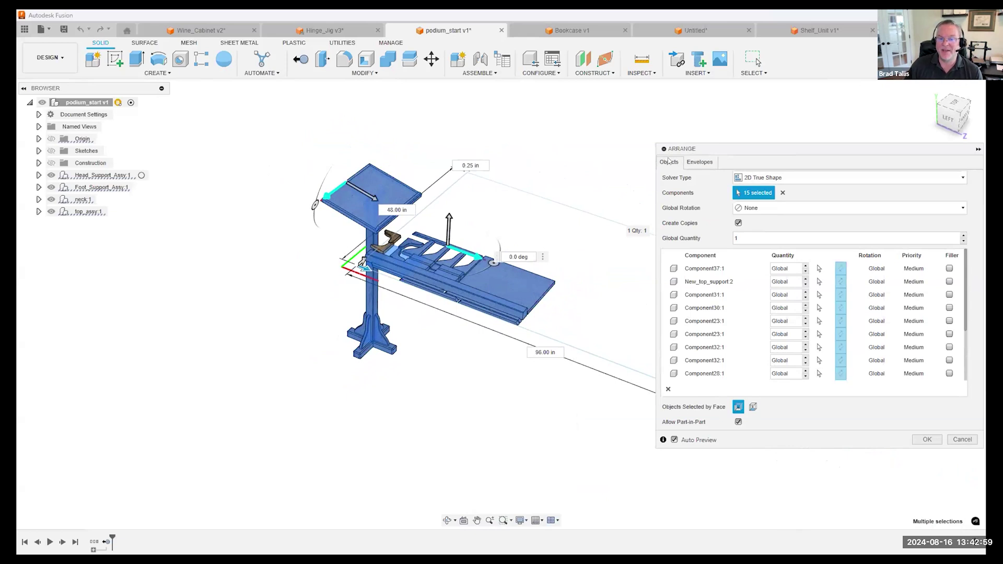
{"action": "left_click", "coordinate": [689, 162]}
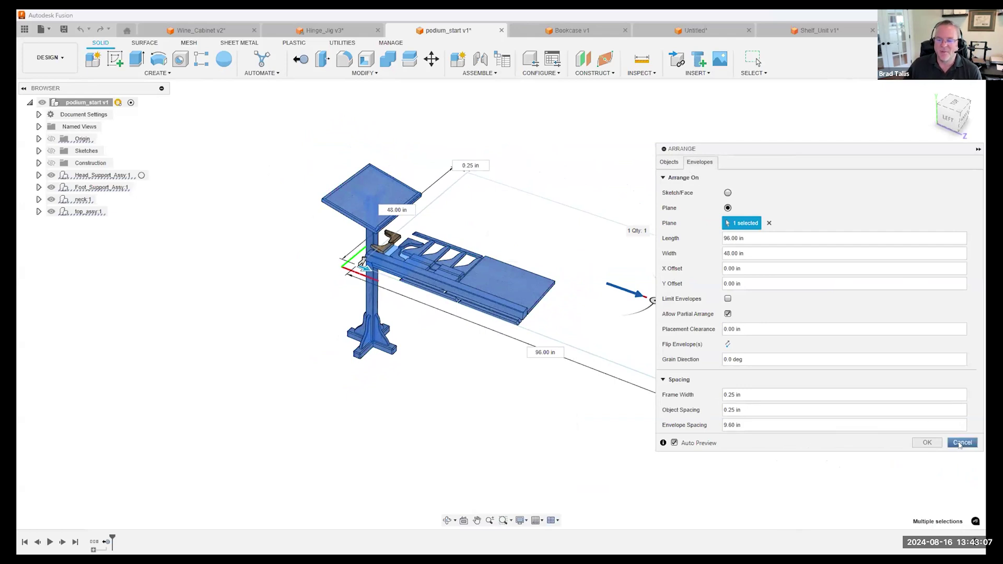
{"action": "left_click", "coordinate": [962, 443]}
{"action": "scroll", "coordinate": [472, 184], "scroll_direction": "up", "scroll_amount": 3}
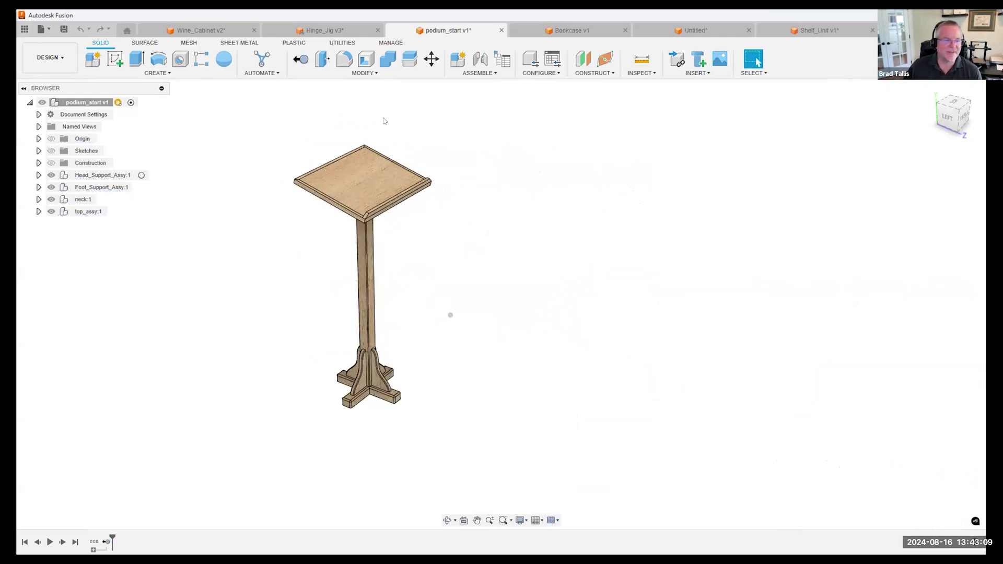
{"action": "middle_click_drag", "start_coordinate": [382, 119], "coordinate": [307, 128], "text": "shift"}
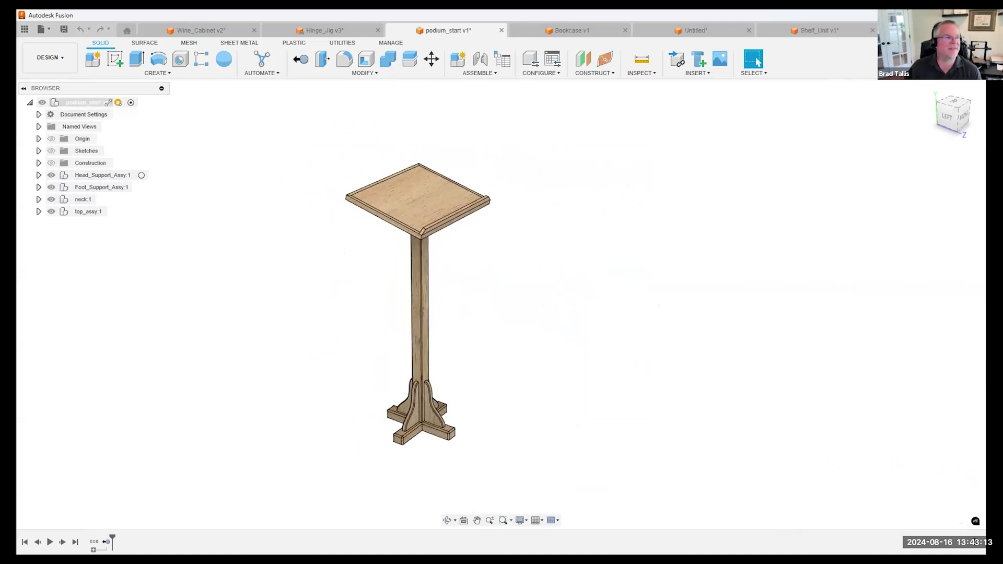
Step: Review the podium components listed in Nest Preparation with their quantities and component types, and close it without applying
{"action": "left_click", "coordinate": [61, 59]}
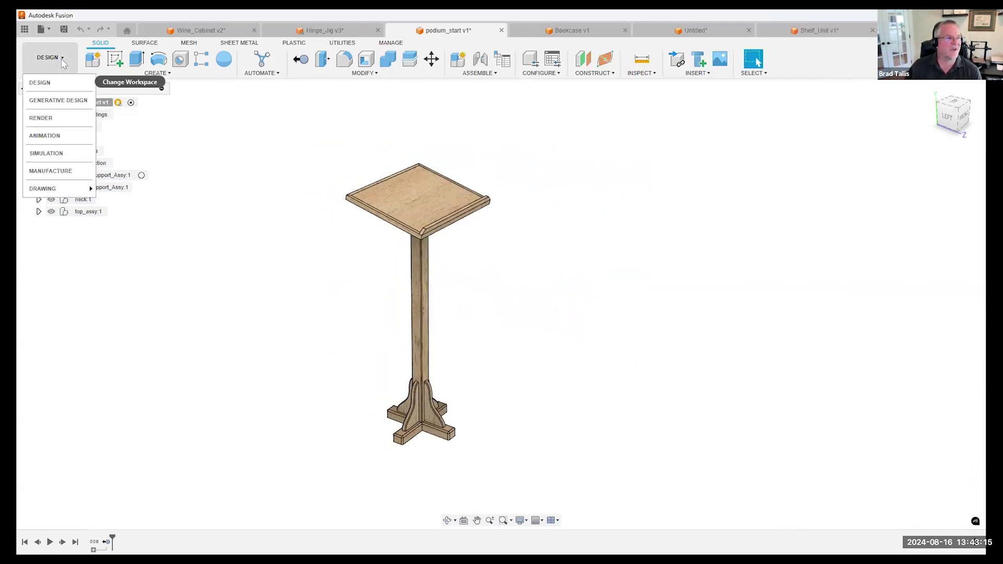
{"action": "left_click", "coordinate": [269, 113]}
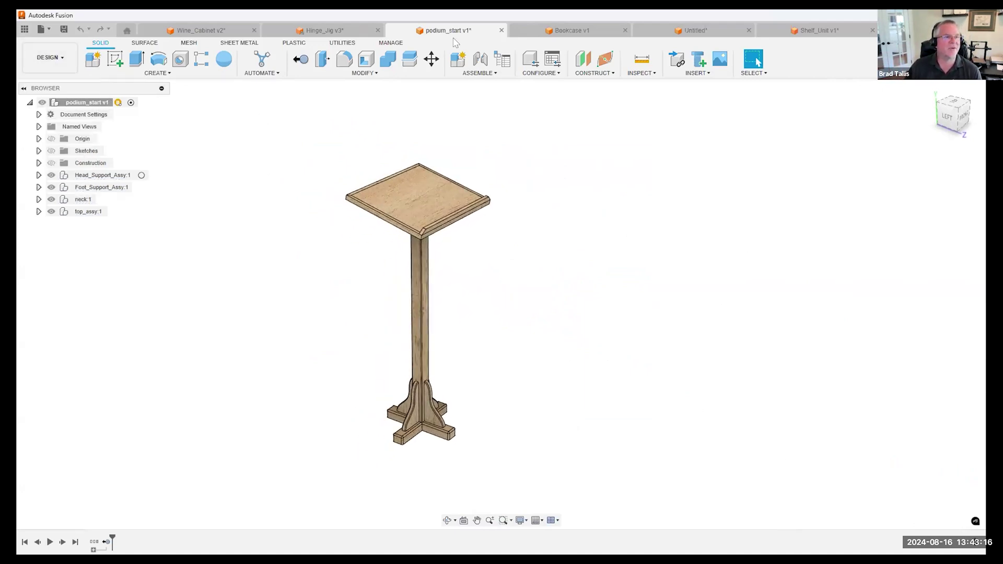
{"action": "left_click", "coordinate": [358, 46]}
{"action": "left_click", "coordinate": [131, 60]}
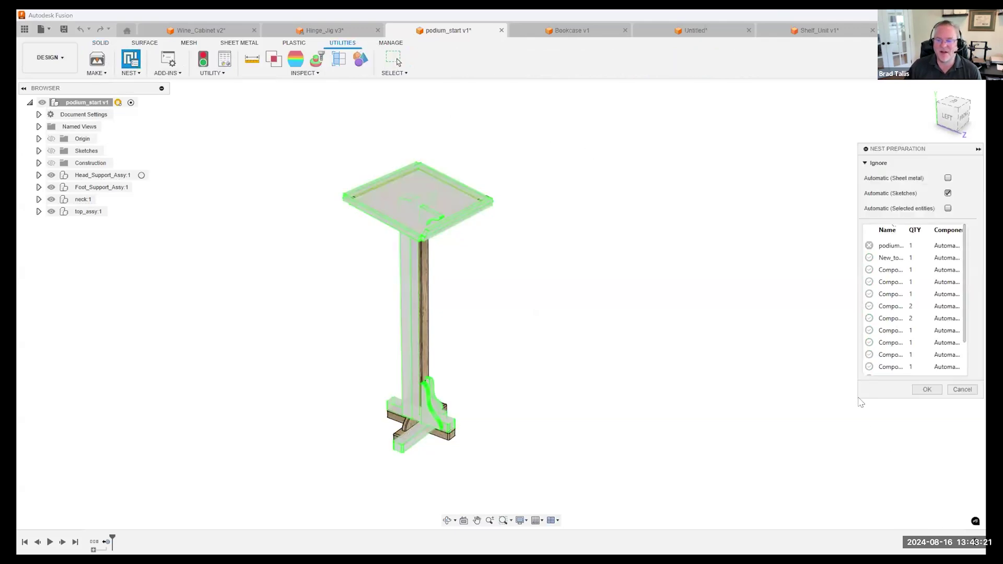
{"action": "left_click_drag", "start_coordinate": [858, 400], "coordinate": [748, 424]}
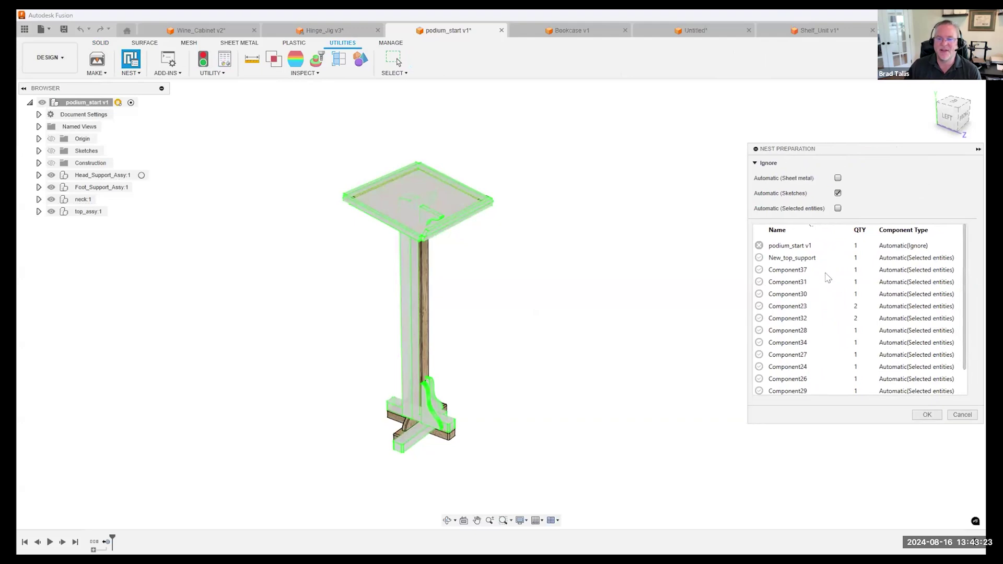
{"action": "scroll", "coordinate": [781, 295], "scroll_direction": "down", "scroll_amount": 1}
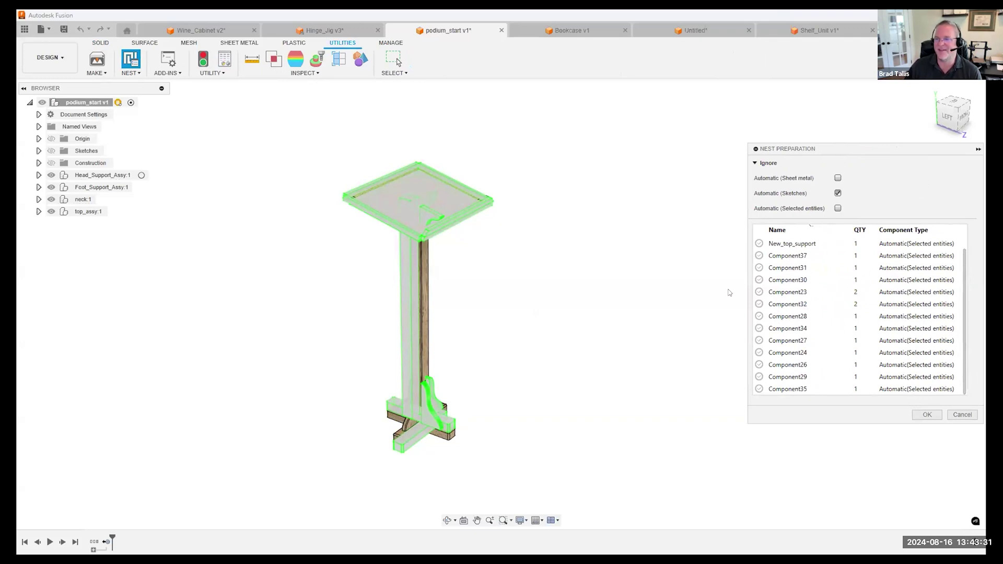
{"action": "left_click", "coordinate": [971, 416]}
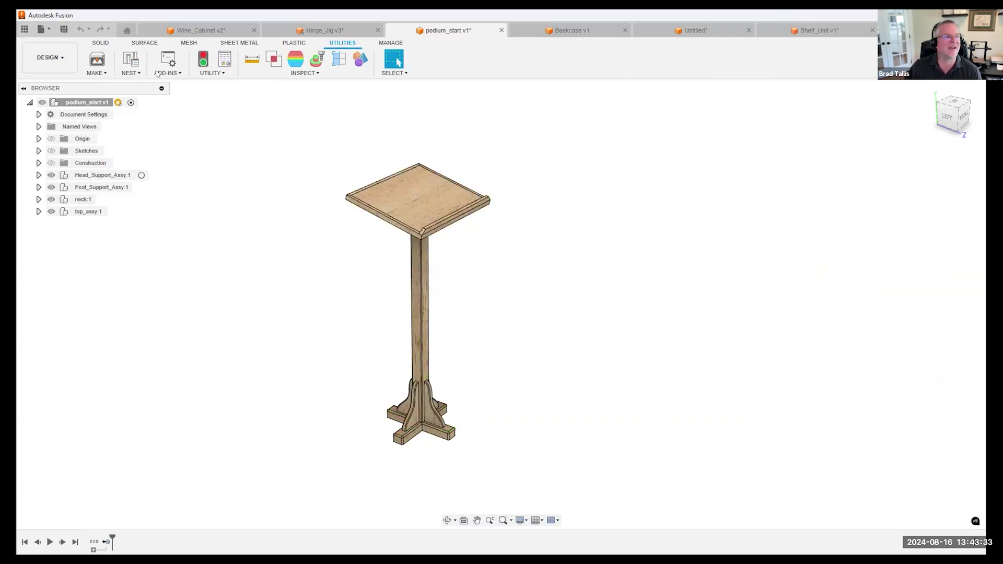
Step: Switch the podium_start document to the Manufacture workspace
{"action": "left_click", "coordinate": [58, 61]}
{"action": "left_click", "coordinate": [68, 171]}
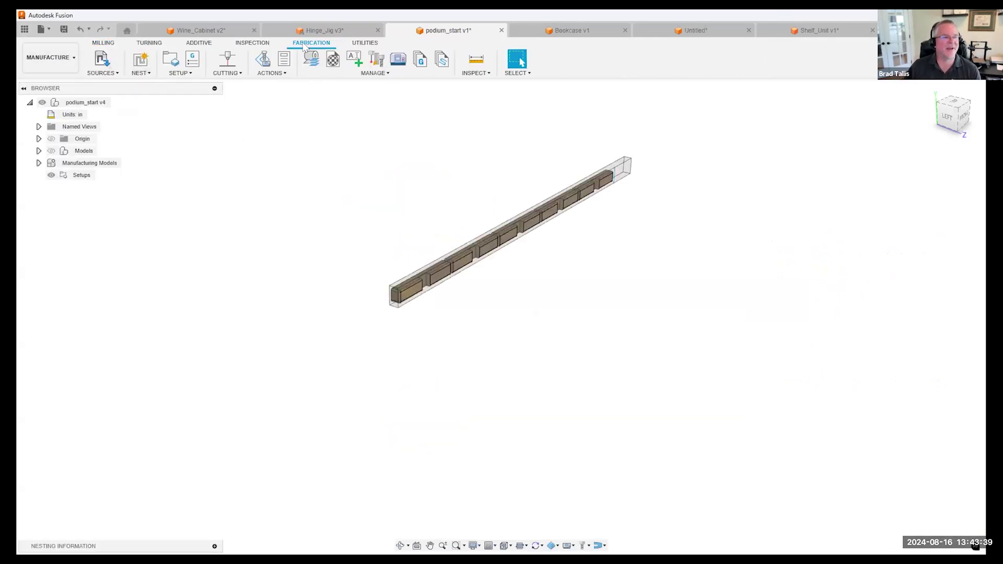
Step: Expand the manufacturing models and activate Sheet.44 in Nest.2
{"action": "left_click", "coordinate": [39, 163]}
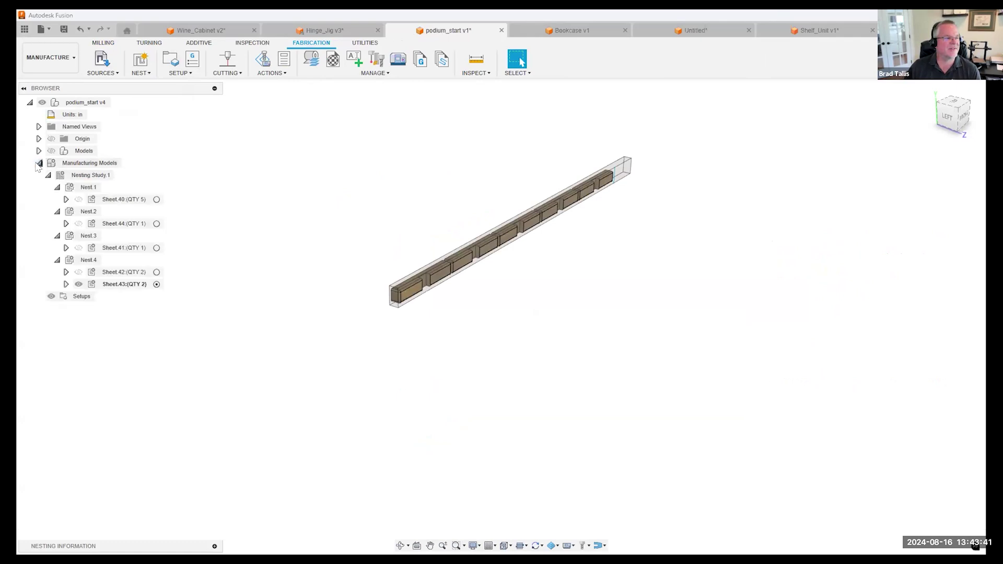
{"action": "left_click", "coordinate": [156, 224]}
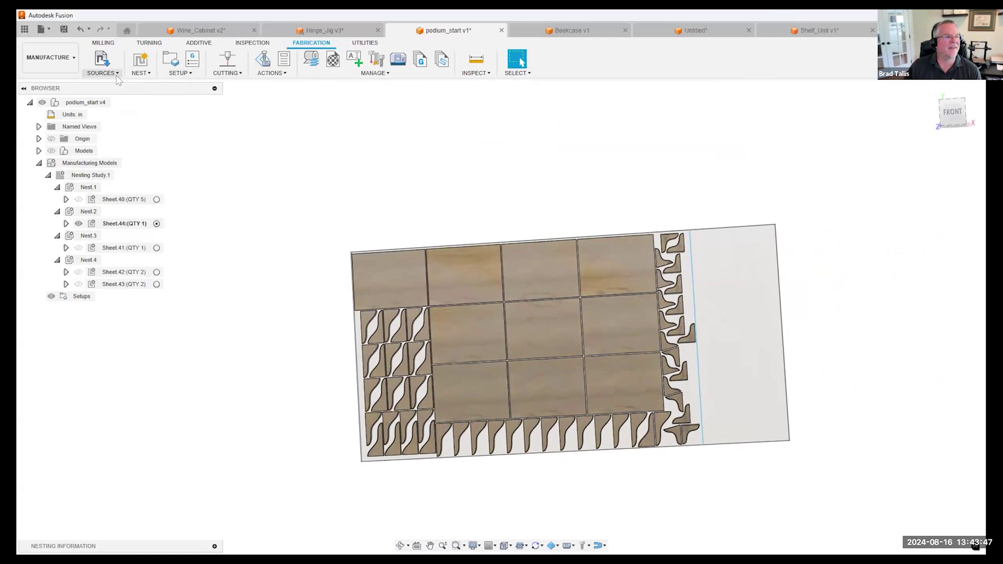
Step: Review the nest settings and grain directions of the podium components in Component Sources, from New_top_support down to Component26, and cancel
{"action": "left_click", "coordinate": [103, 62]}
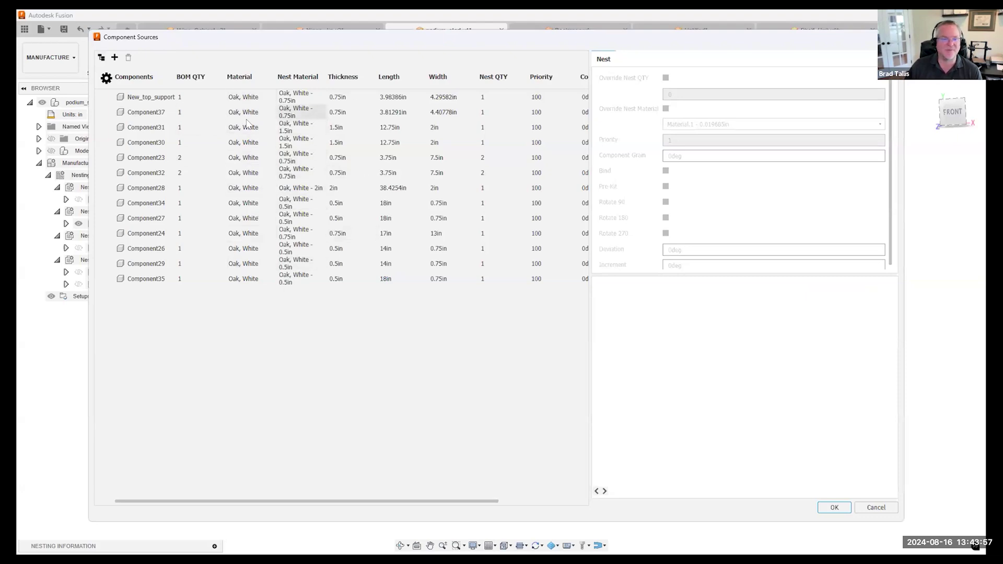
{"action": "left_click", "coordinate": [157, 112]}
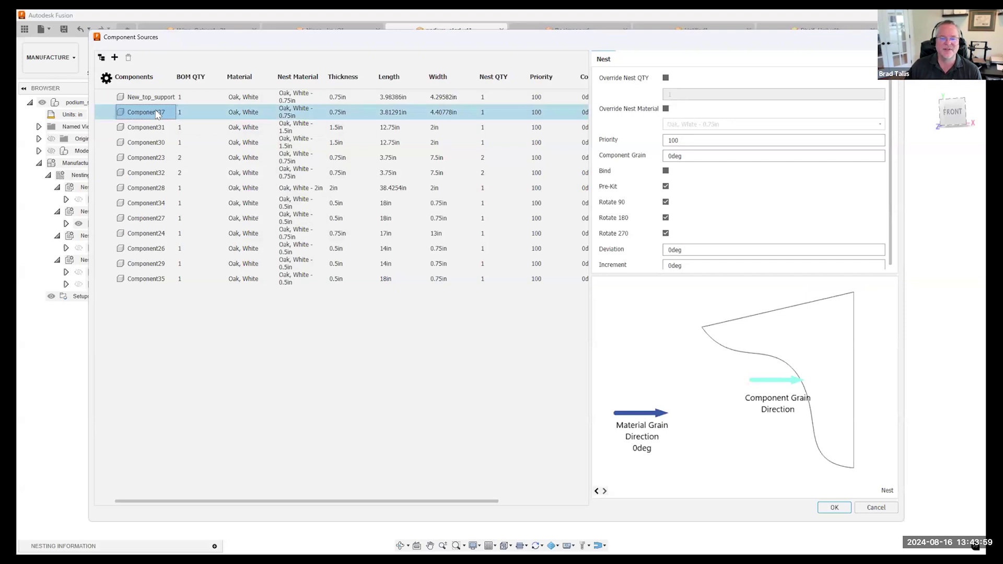
{"action": "left_click", "coordinate": [167, 98]}
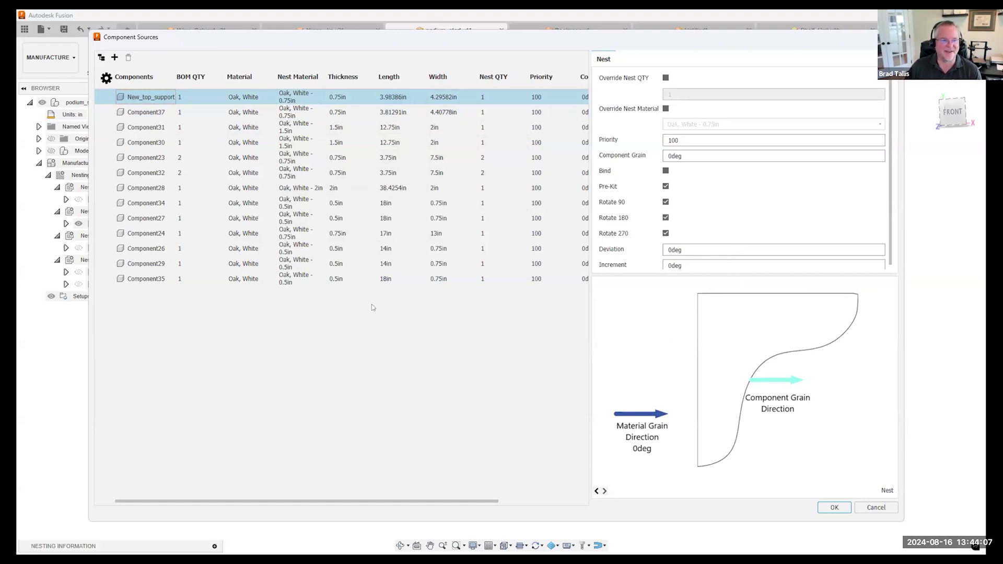
{"action": "left_click", "coordinate": [151, 128]}
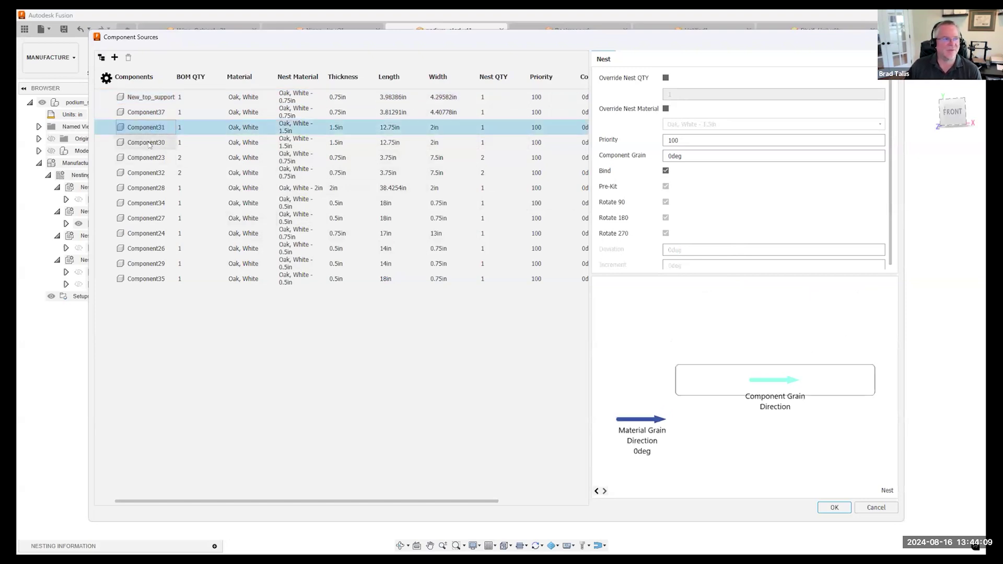
{"action": "left_click", "coordinate": [149, 143]}
{"action": "left_click", "coordinate": [149, 157]}
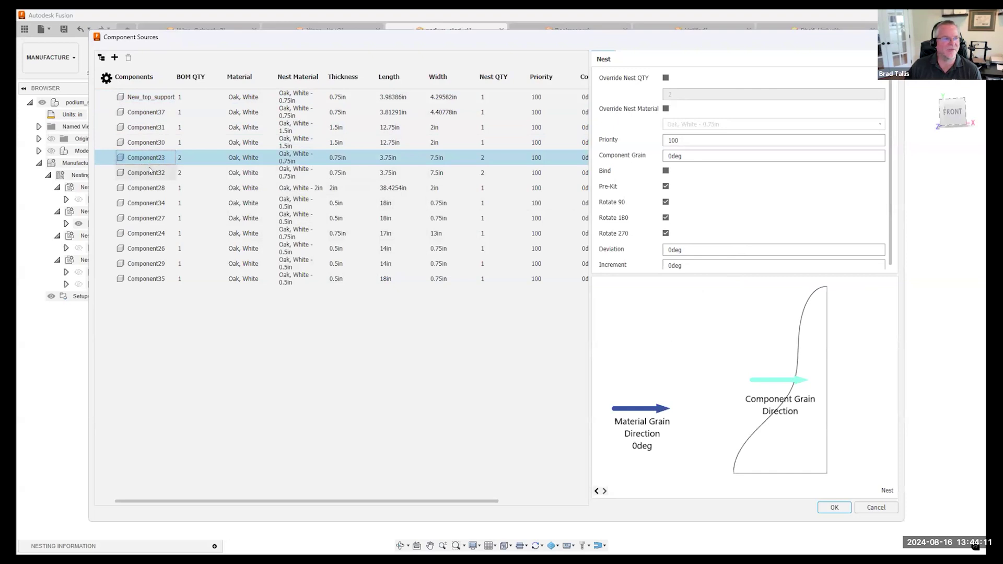
{"action": "left_click", "coordinate": [149, 172]}
{"action": "left_click", "coordinate": [150, 188]}
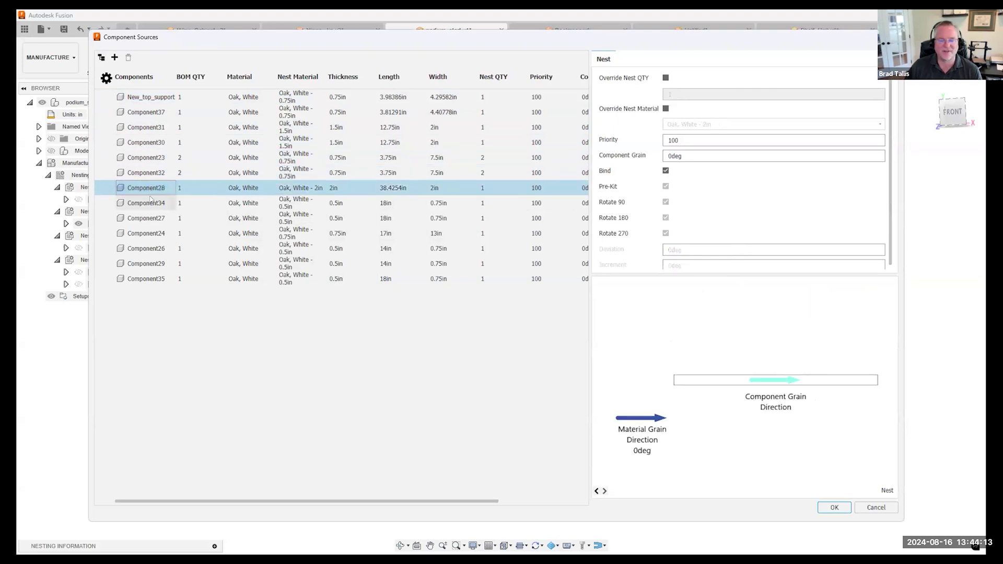
{"action": "left_click", "coordinate": [151, 203]}
{"action": "left_click", "coordinate": [151, 219]}
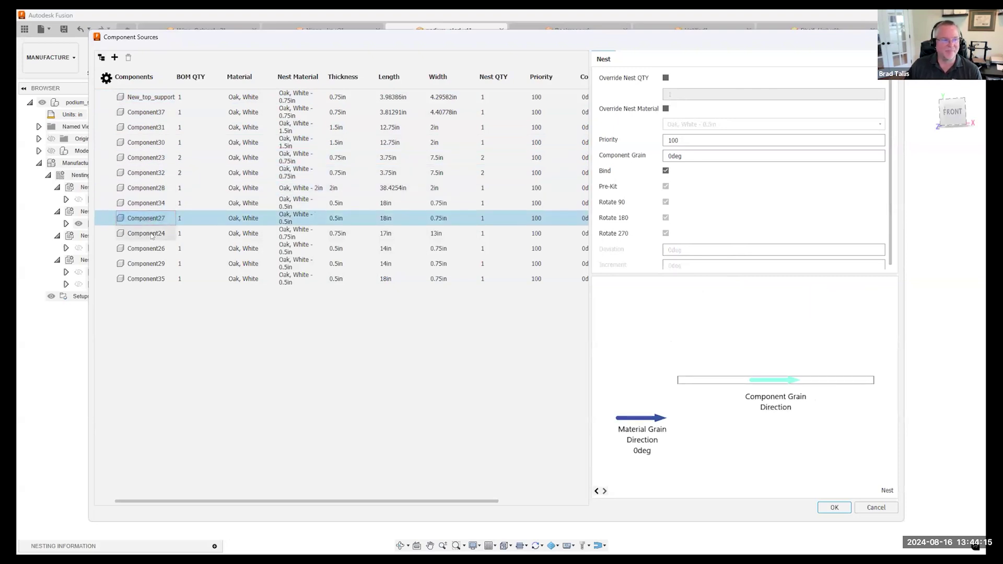
{"action": "left_click", "coordinate": [151, 235]}
{"action": "left_click", "coordinate": [152, 249]}
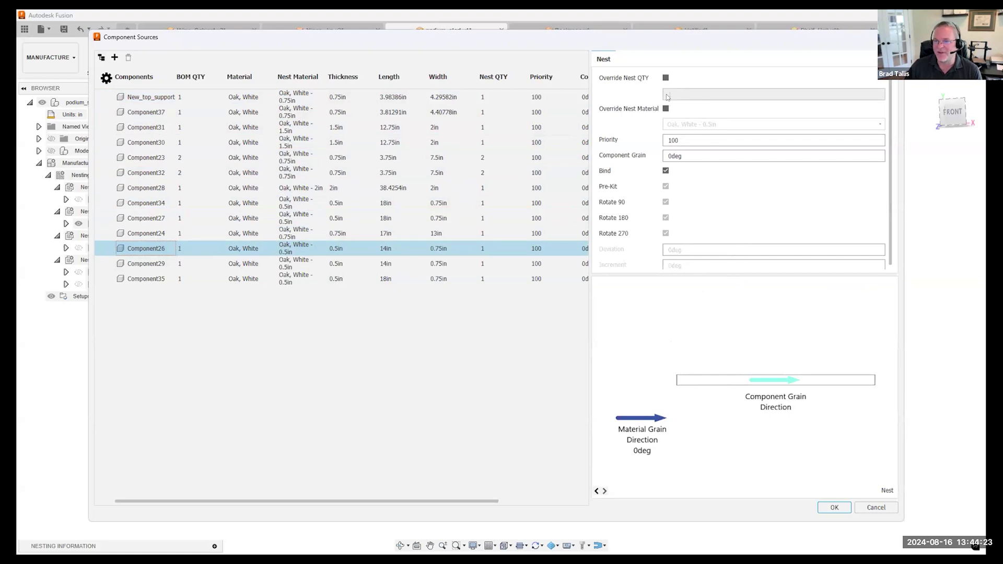
{"action": "left_click", "coordinate": [875, 507]}
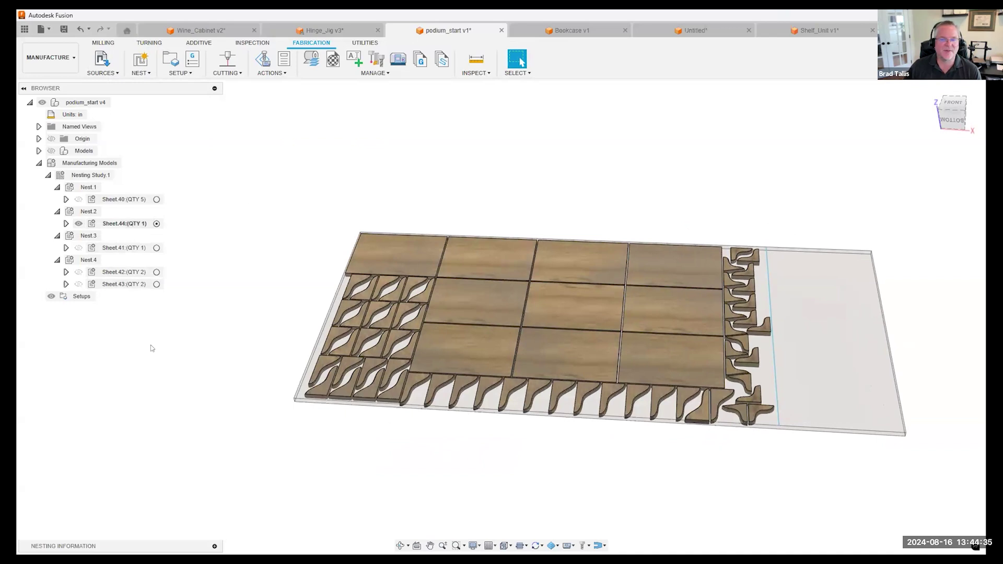
Step: Examine the nested panels and curved supports on Sheet.44 at close range
{"action": "left_click", "coordinate": [156, 224]}
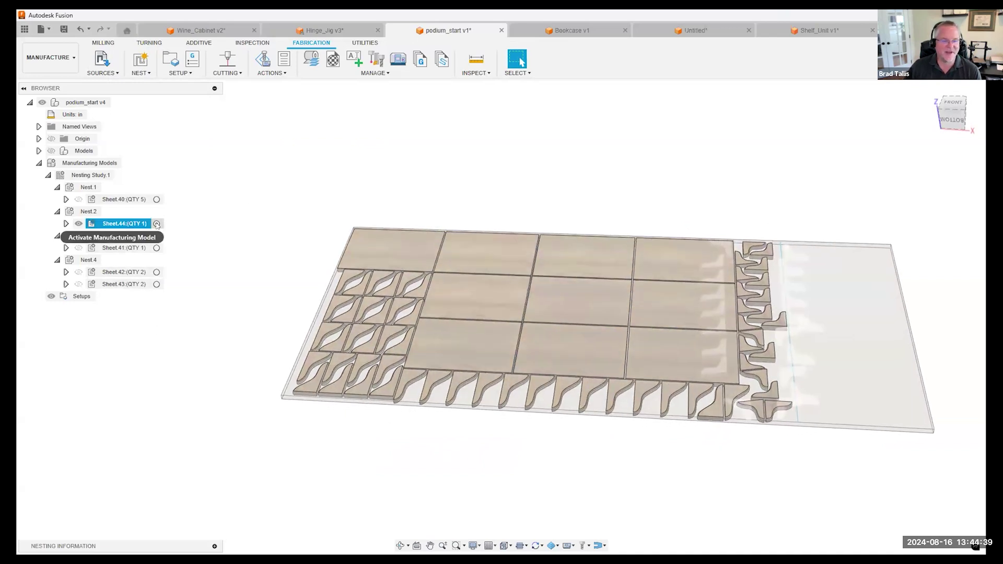
{"action": "left_click", "coordinate": [156, 224]}
{"action": "middle_click_drag", "start_coordinate": [286, 337], "coordinate": [406, 360], "text": "shift"}
{"action": "scroll", "coordinate": [406, 339], "scroll_direction": "down", "scroll_amount": 3}
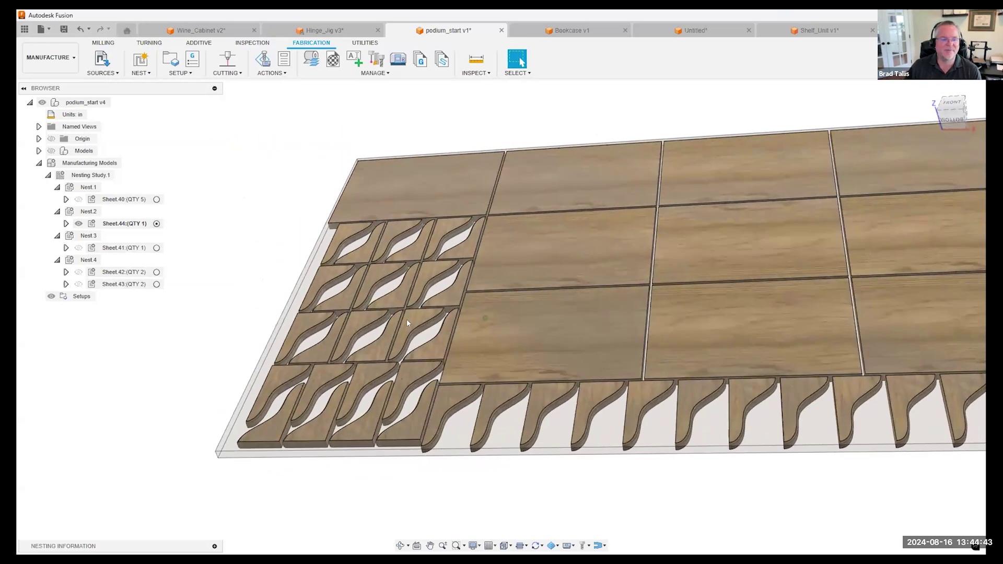
Step: Activate Sheet.40 in Nest.1 and examine its nested long parts from several angles
{"action": "left_click", "coordinate": [156, 199]}
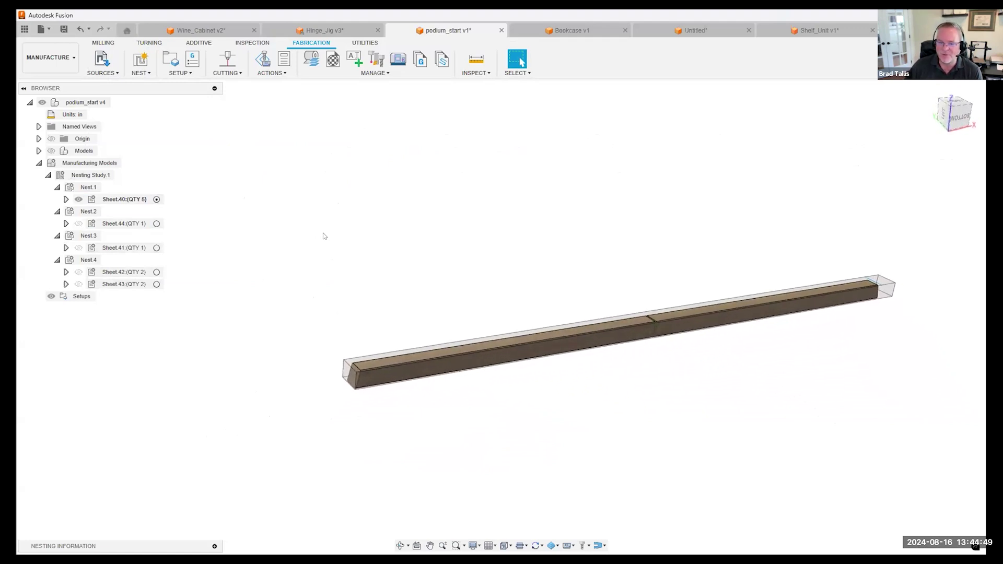
{"action": "middle_click_drag", "start_coordinate": [316, 352], "coordinate": [803, 304], "text": "shift"}
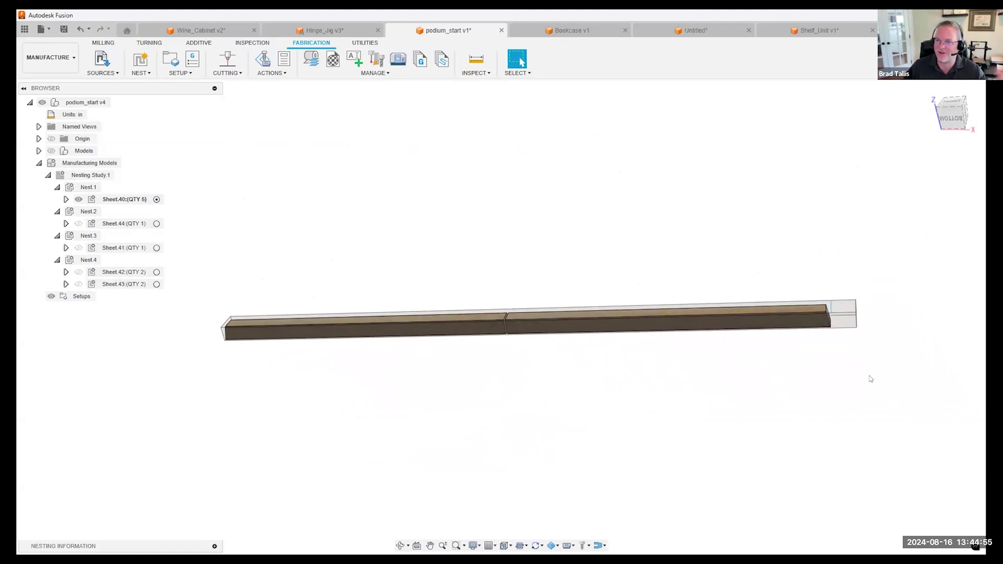
{"action": "middle_click_drag", "start_coordinate": [778, 328], "coordinate": [888, 279], "text": "shift"}
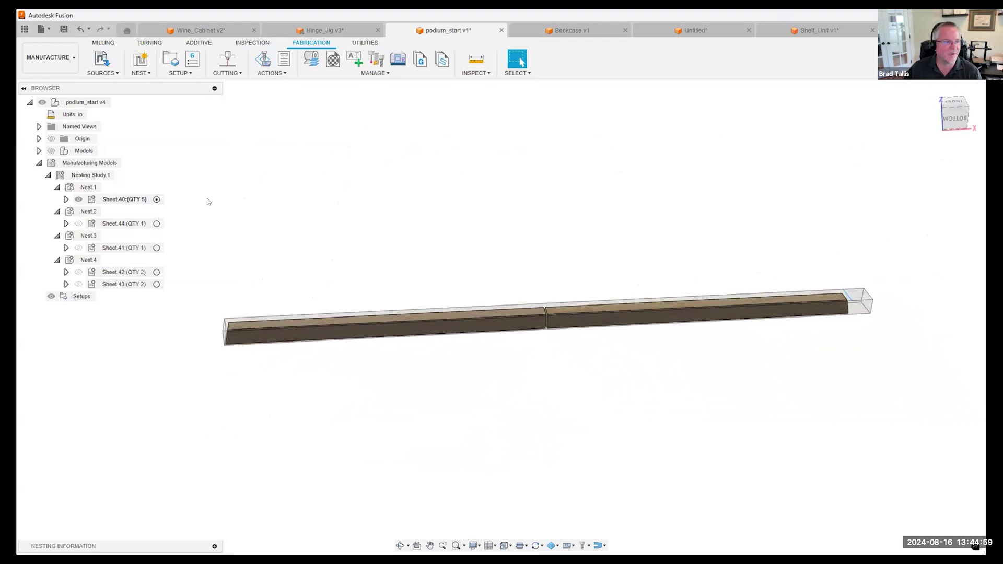
Step: Activate Sheet.41, Sheet.42 and Sheet.43 in turn to examine the parts nested on each
{"action": "left_click", "coordinate": [157, 247]}
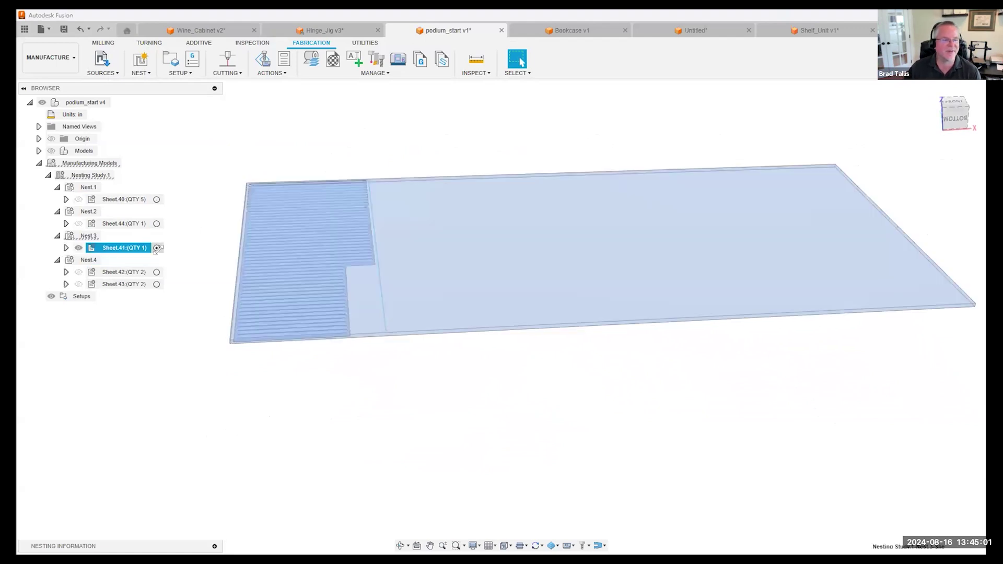
{"action": "left_click", "coordinate": [156, 272]}
{"action": "scroll", "coordinate": [229, 288], "scroll_direction": "up", "scroll_amount": 5}
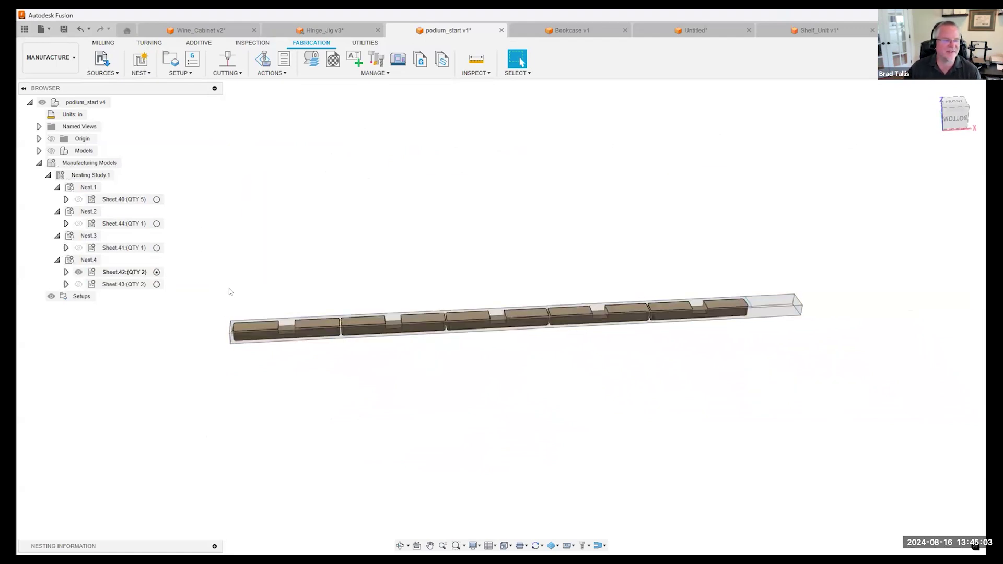
{"action": "scroll", "coordinate": [262, 327], "scroll_direction": "down", "scroll_amount": 3}
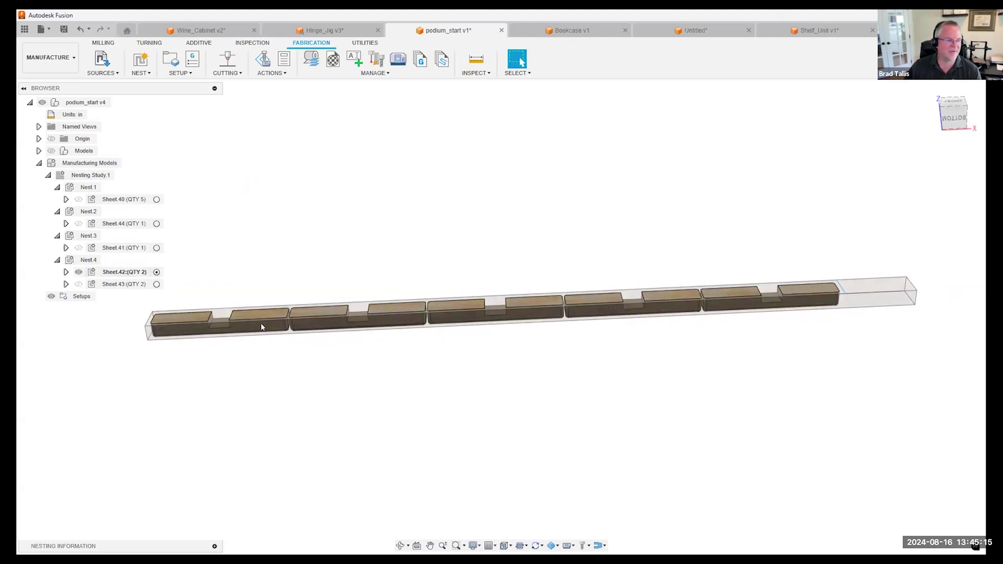
{"action": "left_click", "coordinate": [156, 284]}
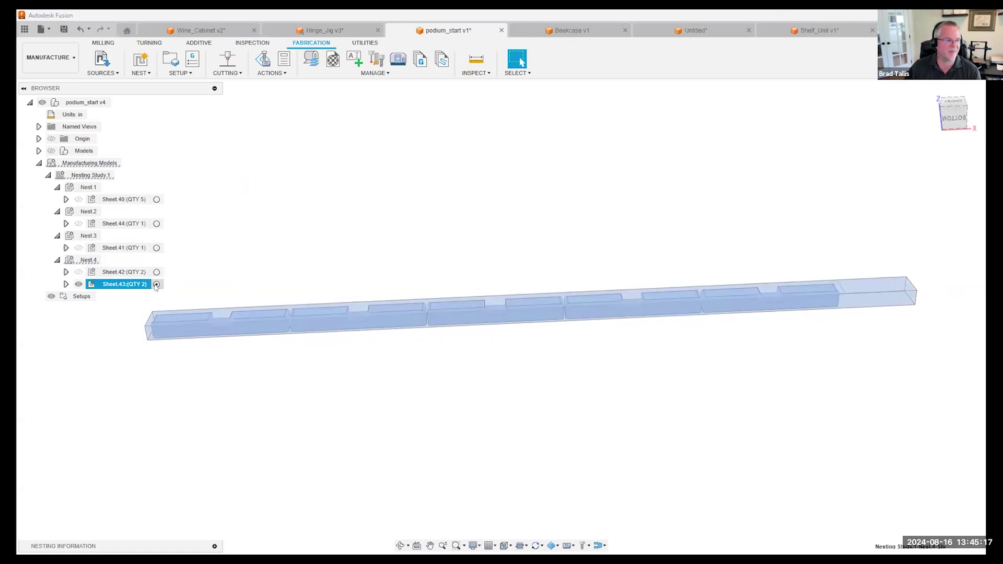
{"action": "left_click", "coordinate": [681, 226]}
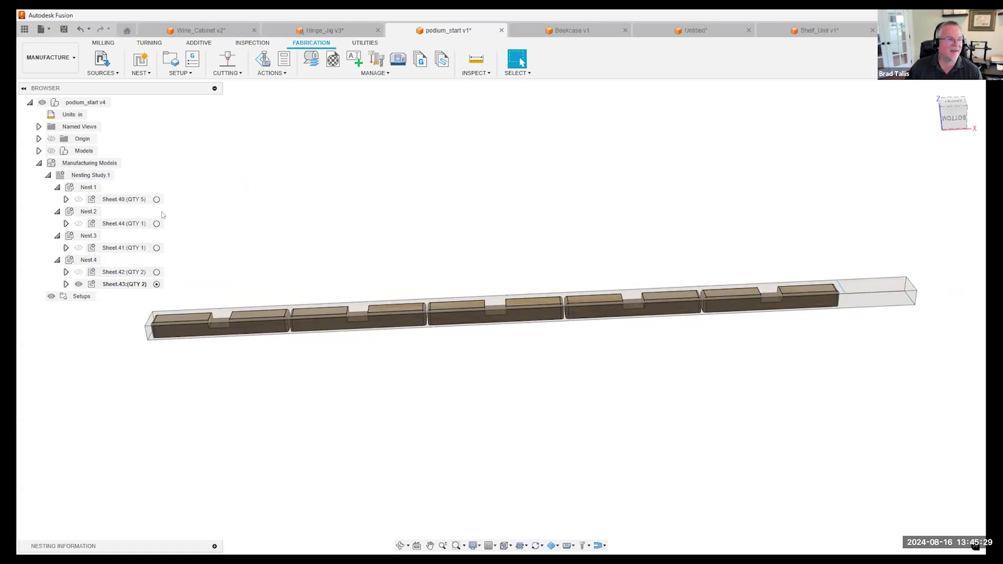
Step: Activate Sheet.44 in Nest.2 again, and view the Bookcase document briefly before returning to podium_start
{"action": "left_click", "coordinate": [156, 223]}
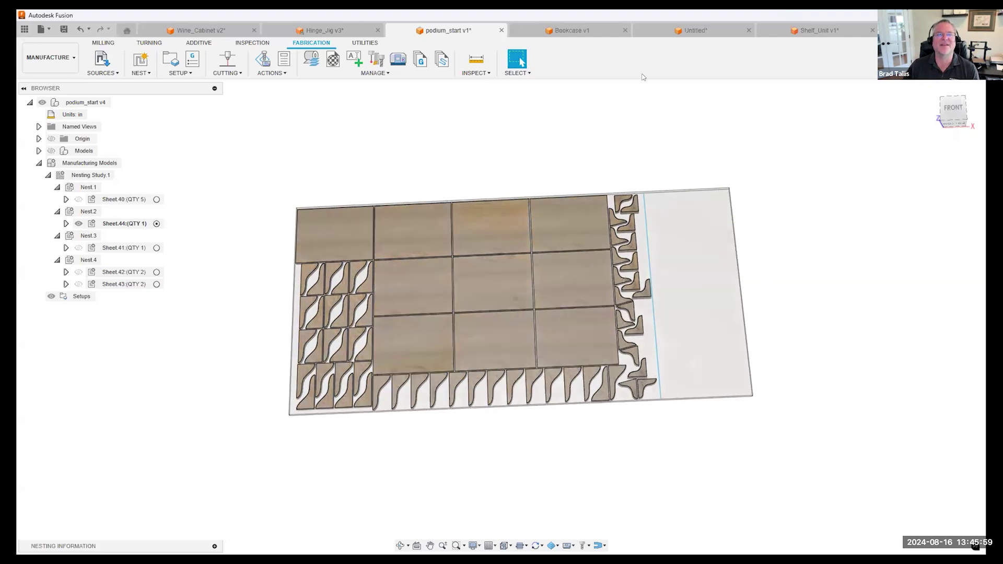
{"action": "key", "text": "ctrl+Tab"}
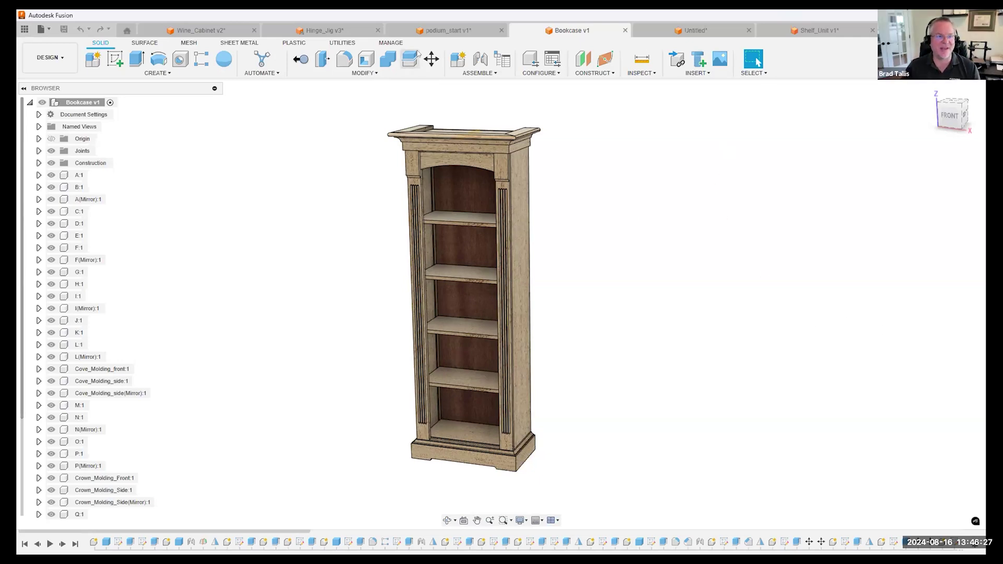
{"action": "left_click", "coordinate": [396, 35]}
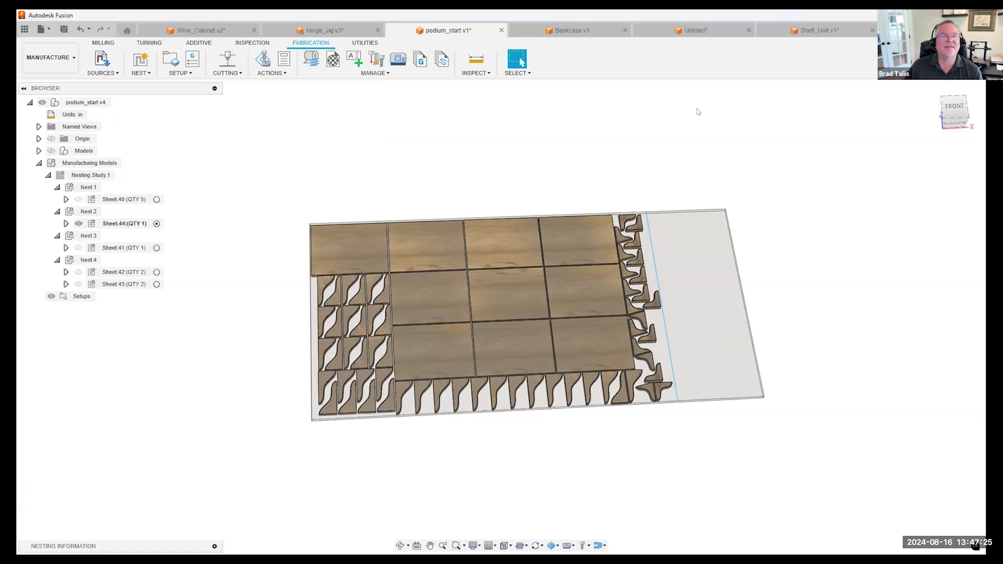
Step: Switch to the Bookcase document and generate an automatic drawing of the full assembly from the design, using the NexGenSolutions_TB template
{"action": "left_click", "coordinate": [561, 33]}
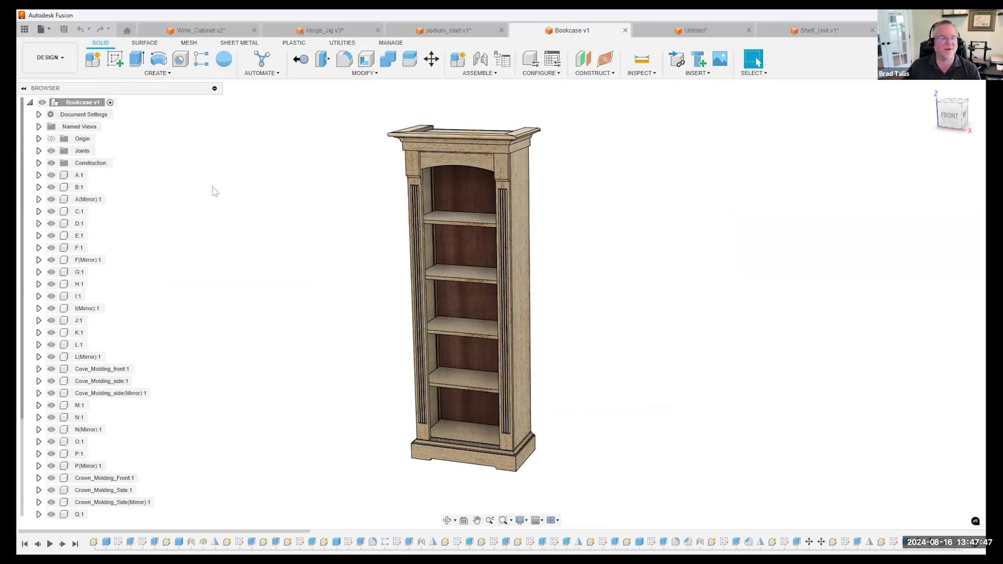
{"action": "left_click", "coordinate": [51, 33]}
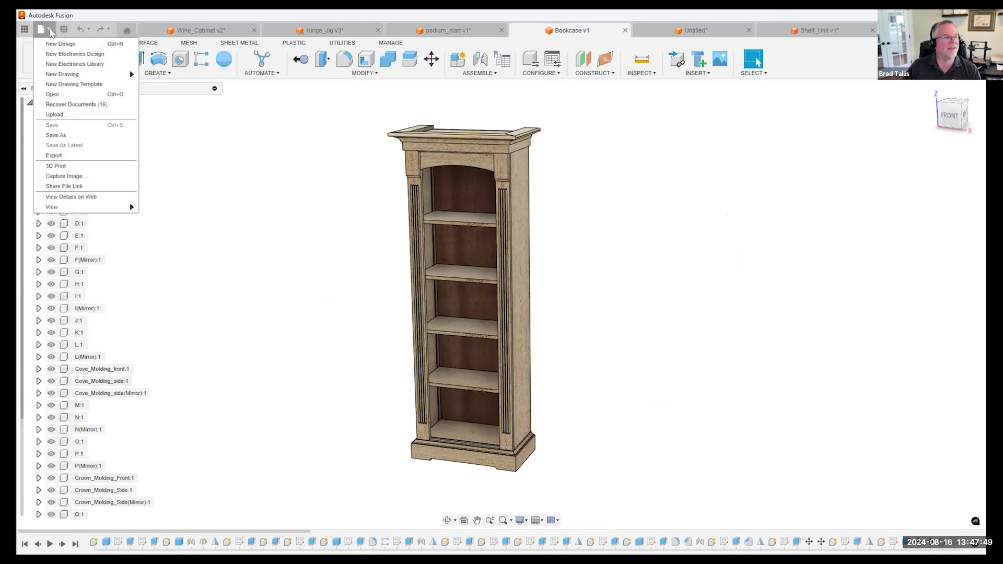
{"action": "left_click", "coordinate": [156, 74]}
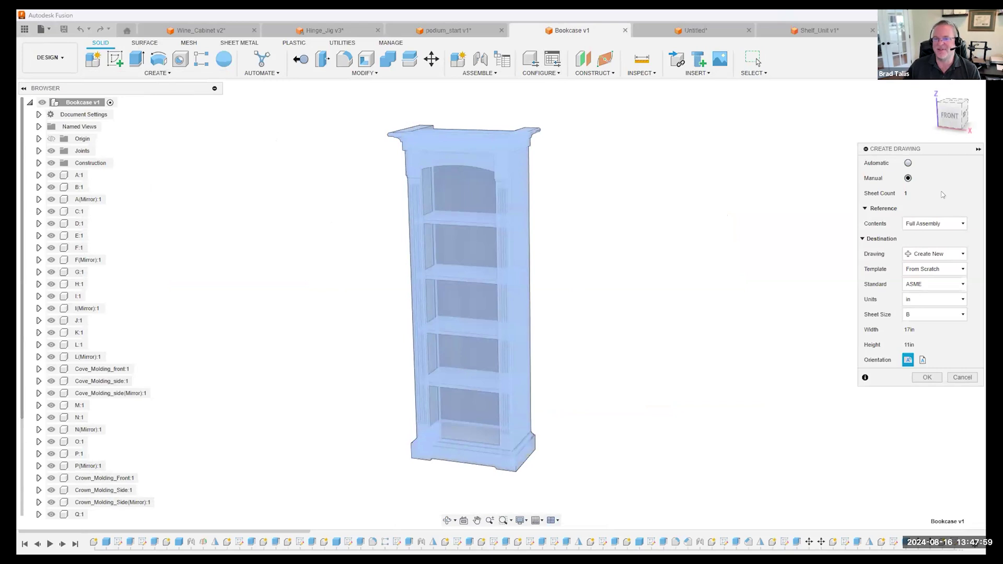
{"action": "left_click", "coordinate": [907, 163]}
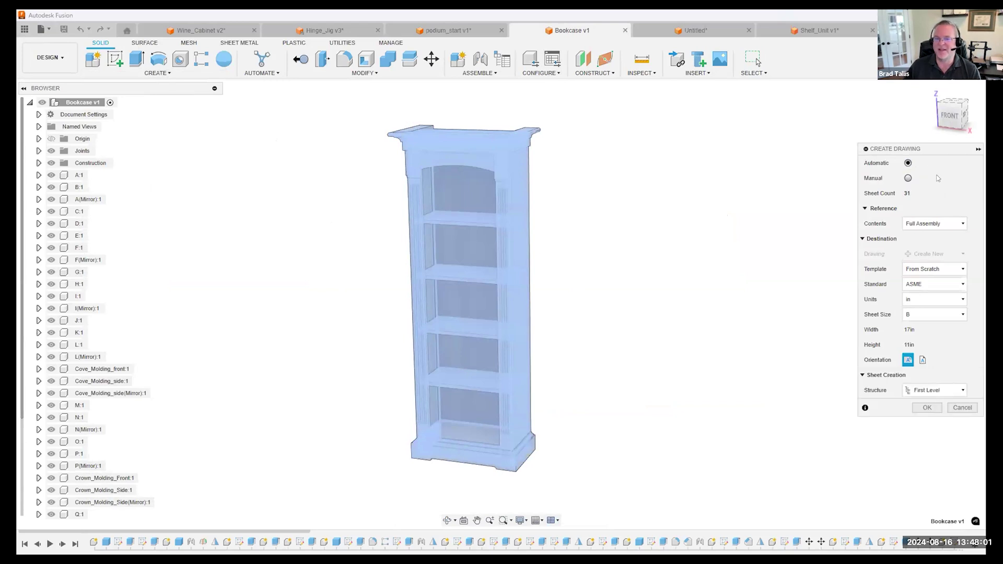
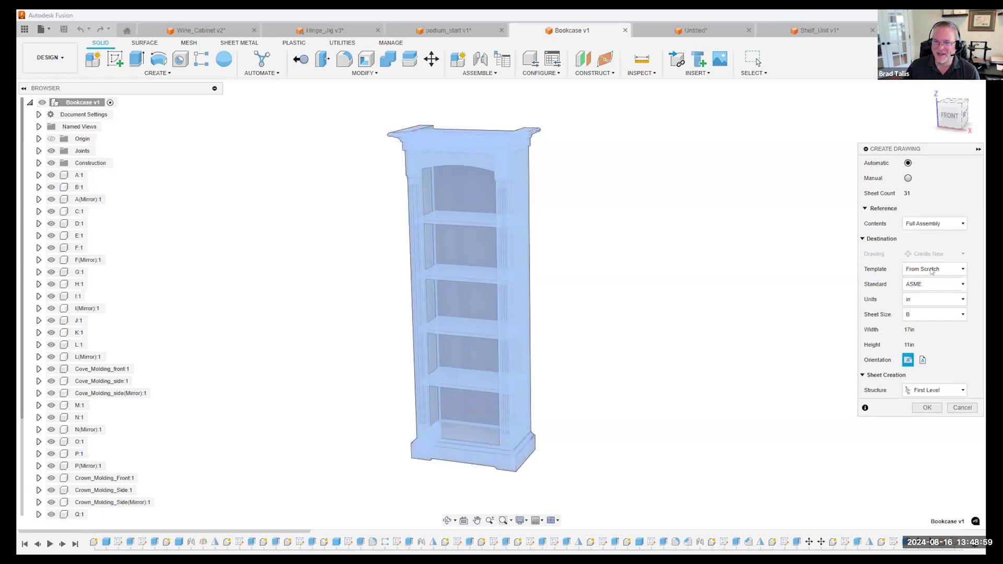
{"action": "left_click", "coordinate": [930, 271]}
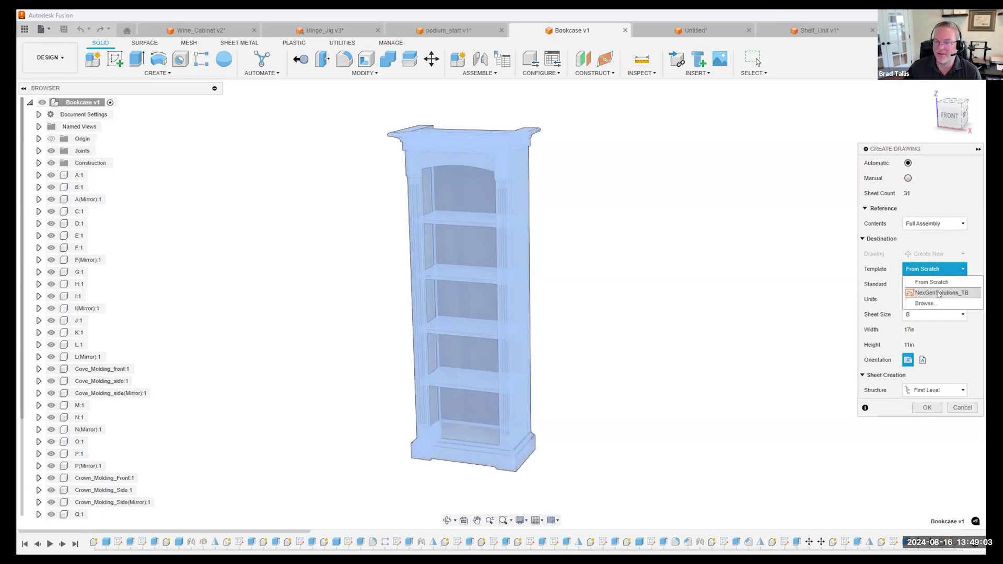
{"action": "left_click", "coordinate": [940, 292]}
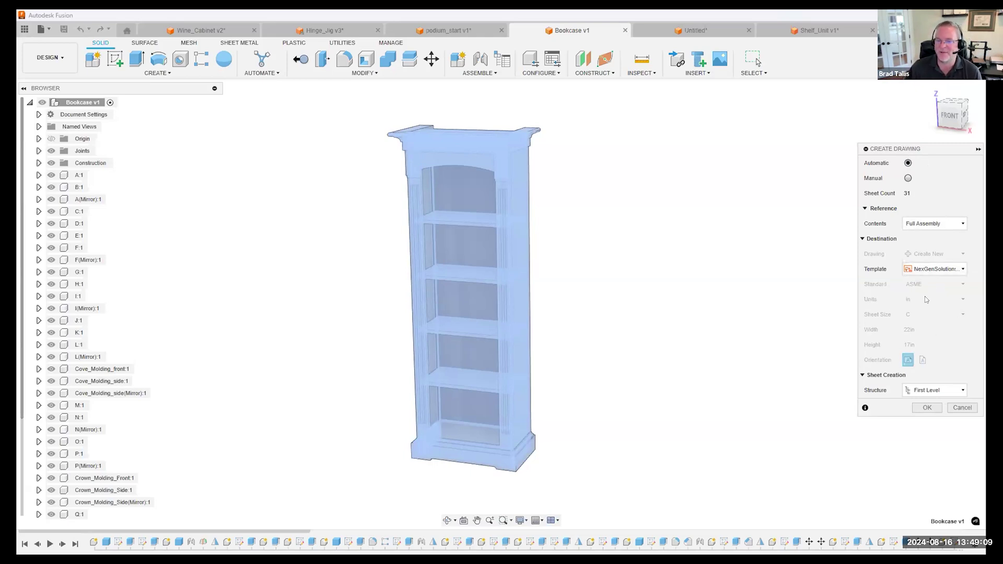
{"action": "left_click", "coordinate": [926, 407]}
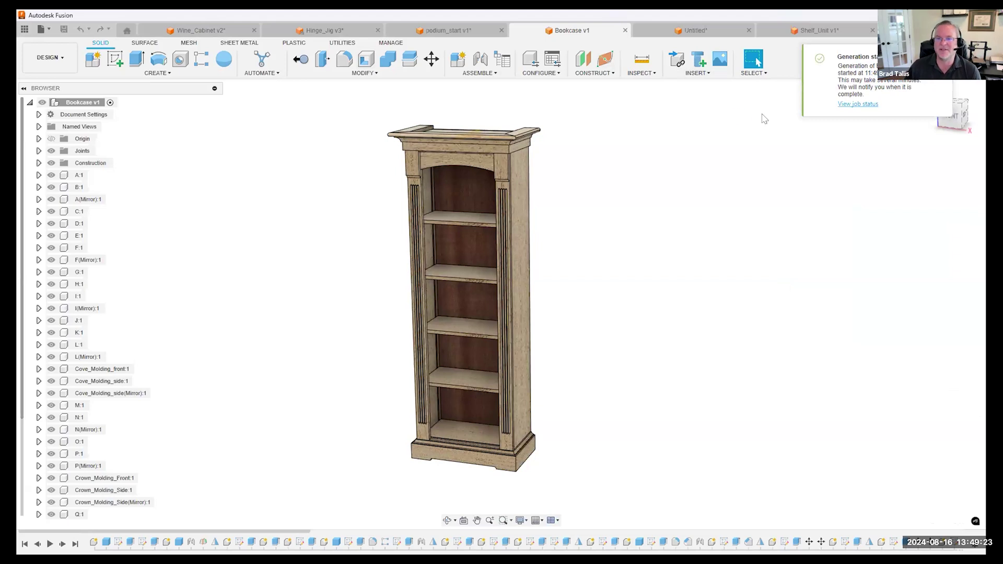
Step: Open the existing Bookcase Drawing from the Furniture Webinar folder and select balloon 3 on the bookcase's side panel
{"action": "left_click", "coordinate": [25, 28]}
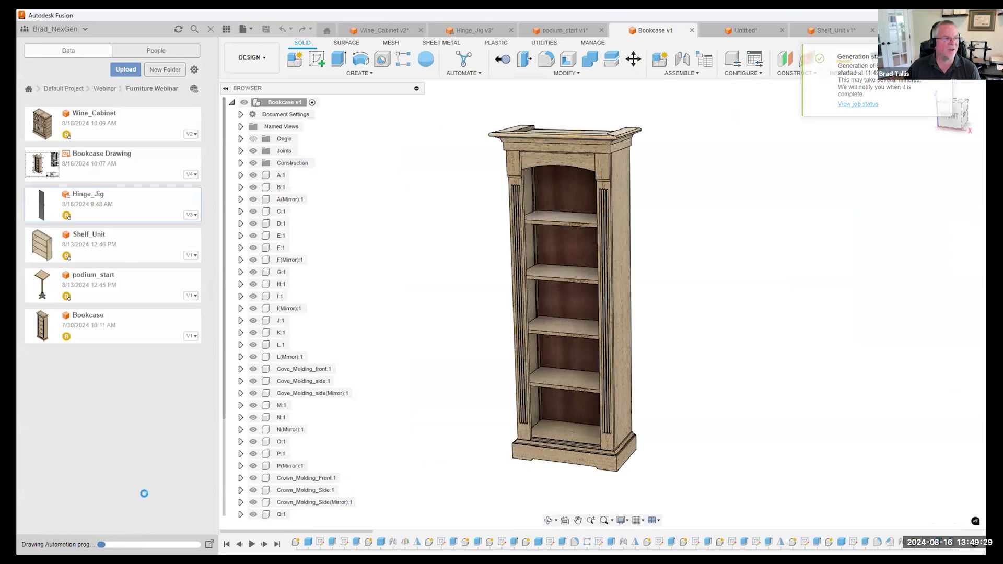
{"action": "double_click", "coordinate": [86, 167]}
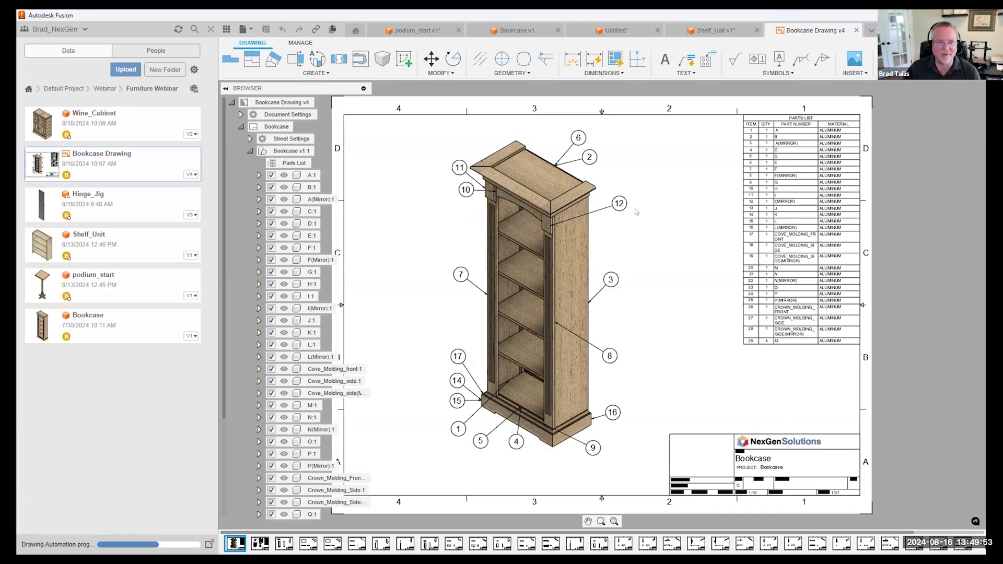
{"action": "left_click", "coordinate": [612, 280]}
{"action": "left_click", "coordinate": [611, 280]}
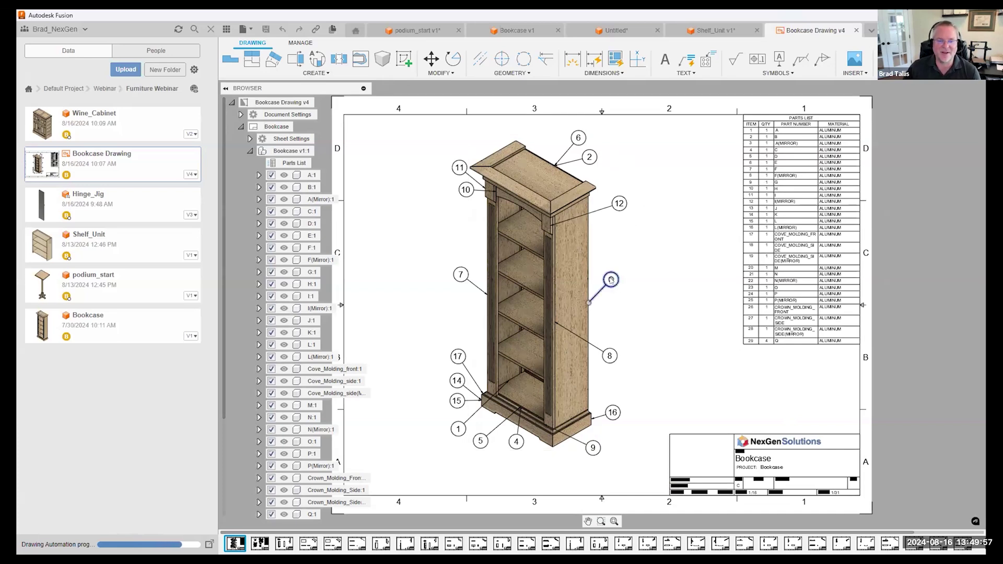
Step: Move balloon 3 slightly farther from the bookcase's side panel, and select balloon 8 for repositioning
{"action": "left_click", "coordinate": [621, 280]}
{"action": "left_click", "coordinate": [609, 356]}
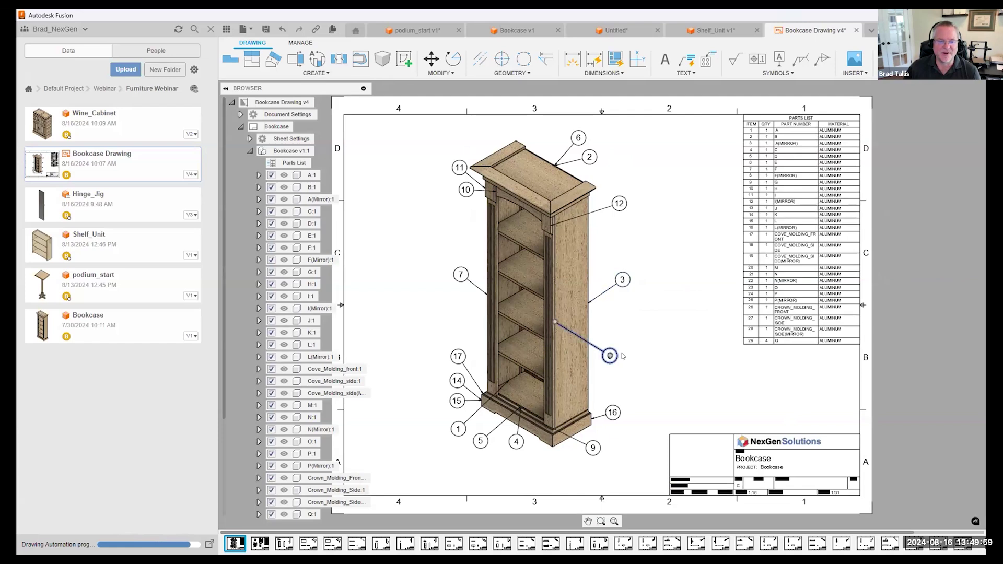
{"action": "left_click", "coordinate": [609, 356]}
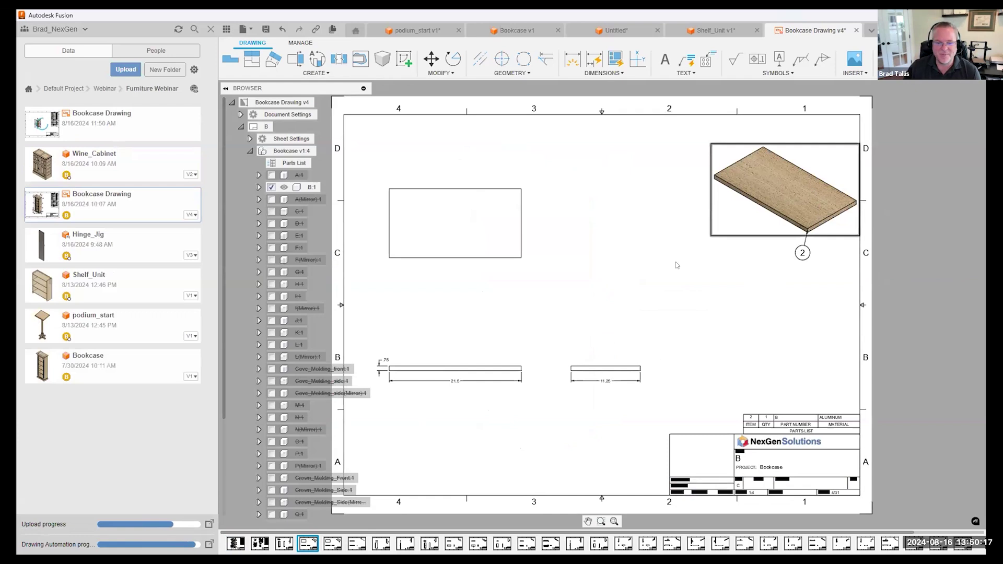
Step: Examine the generated part sheets B, C, D and E, including the front view on sheet B
{"action": "left_click", "coordinate": [496, 373]}
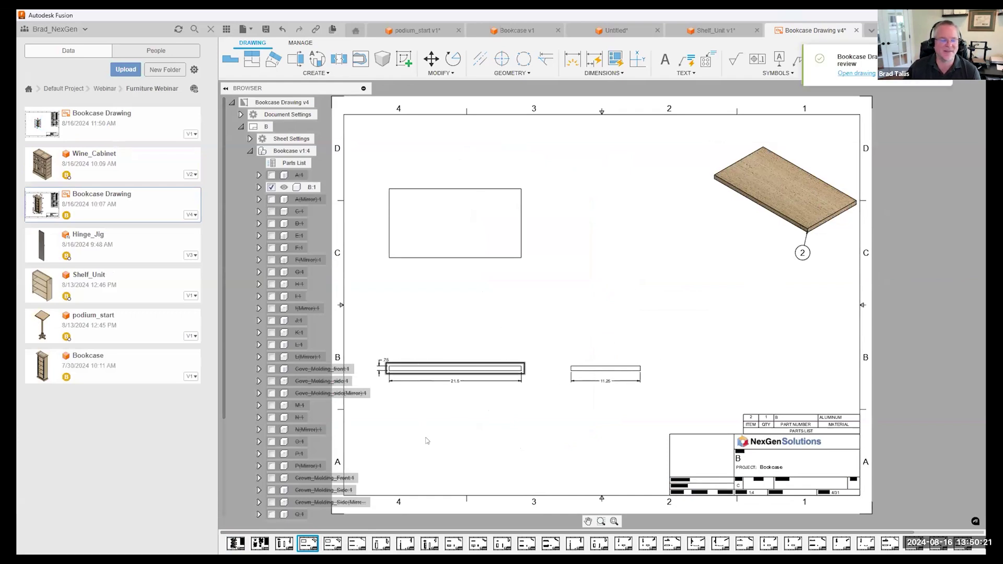
{"action": "left_click", "coordinate": [332, 543]}
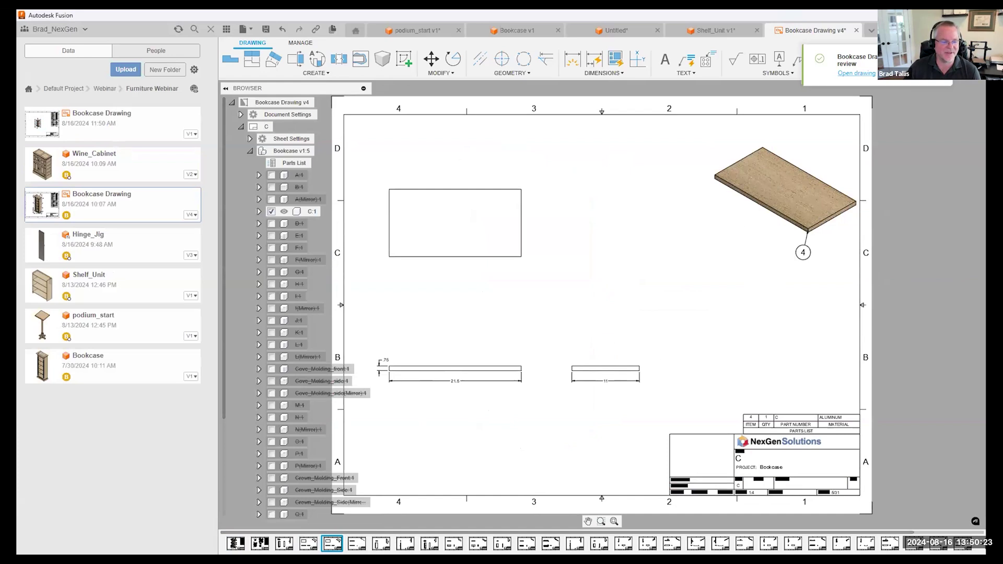
{"action": "left_click", "coordinate": [356, 543]}
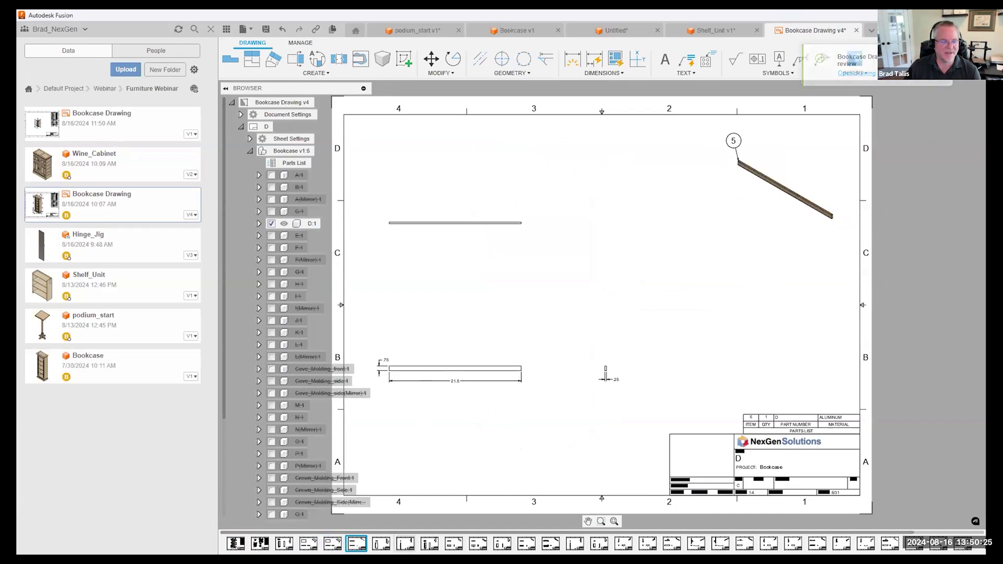
{"action": "left_click", "coordinate": [381, 543]}
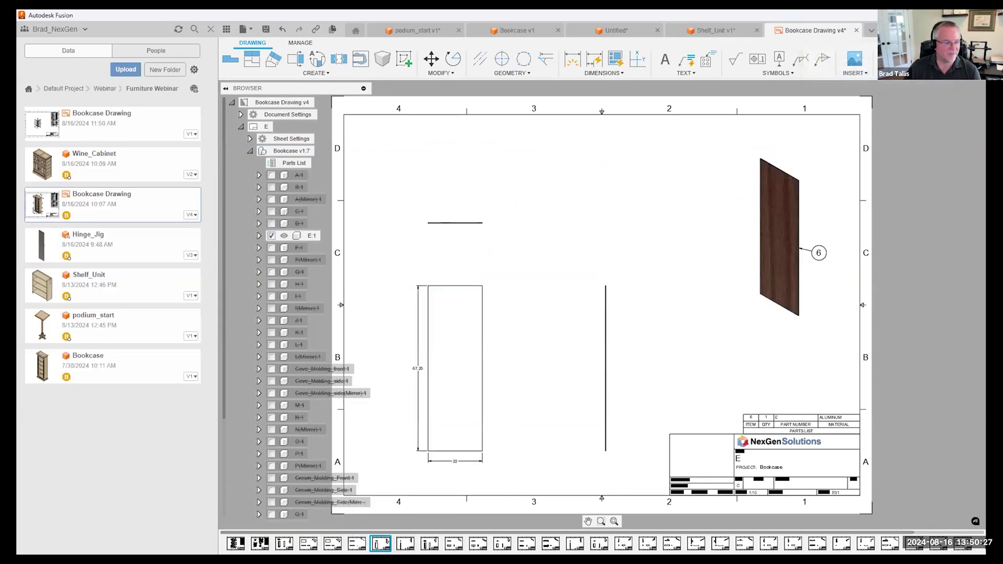
Step: Open sheet A and examine the side panel's isometric view and its dimensioned projections
{"action": "left_click", "coordinate": [284, 544]}
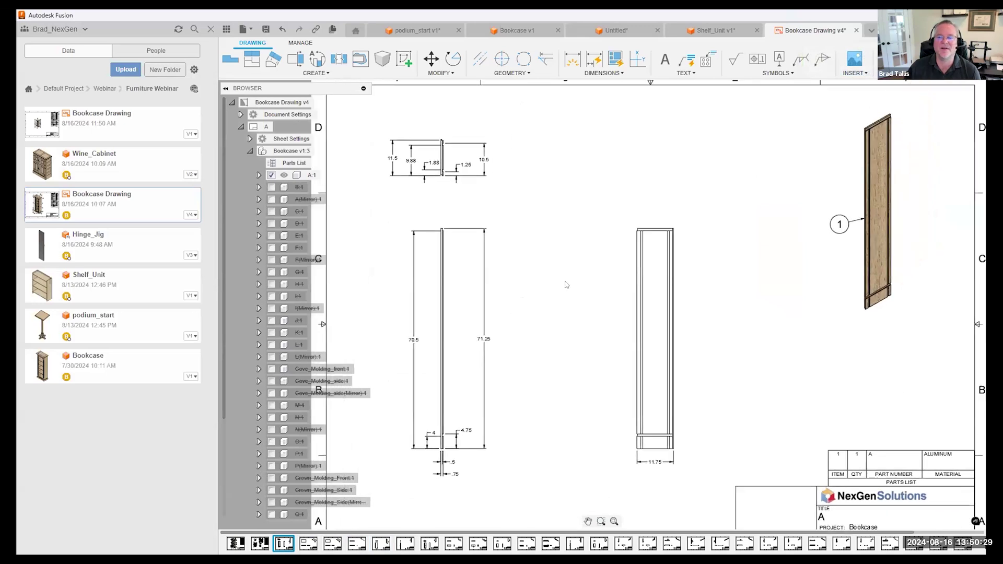
{"action": "scroll", "coordinate": [913, 115], "scroll_direction": "up", "scroll_amount": 5}
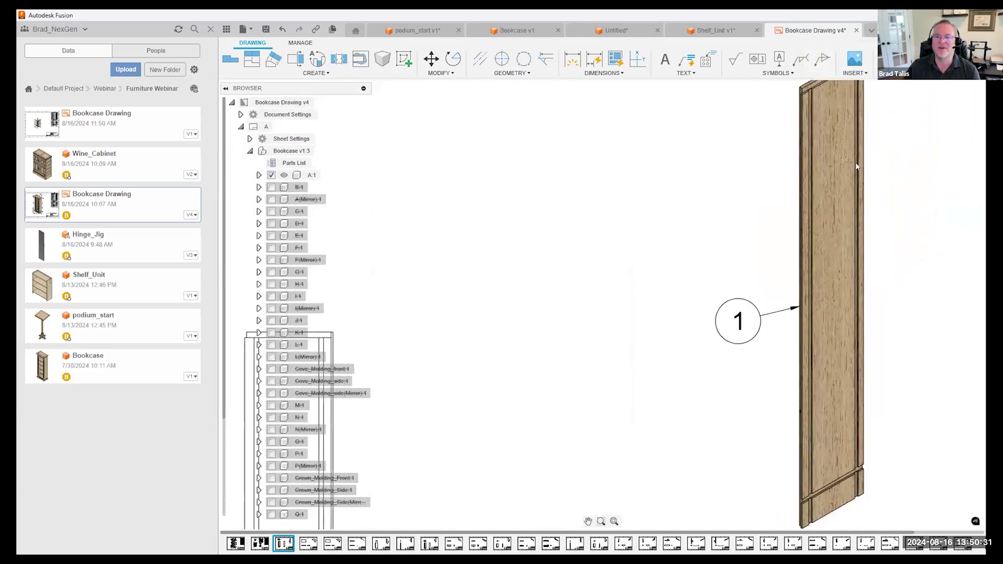
{"action": "middle_click_drag", "start_coordinate": [835, 101], "coordinate": [828, 131]}
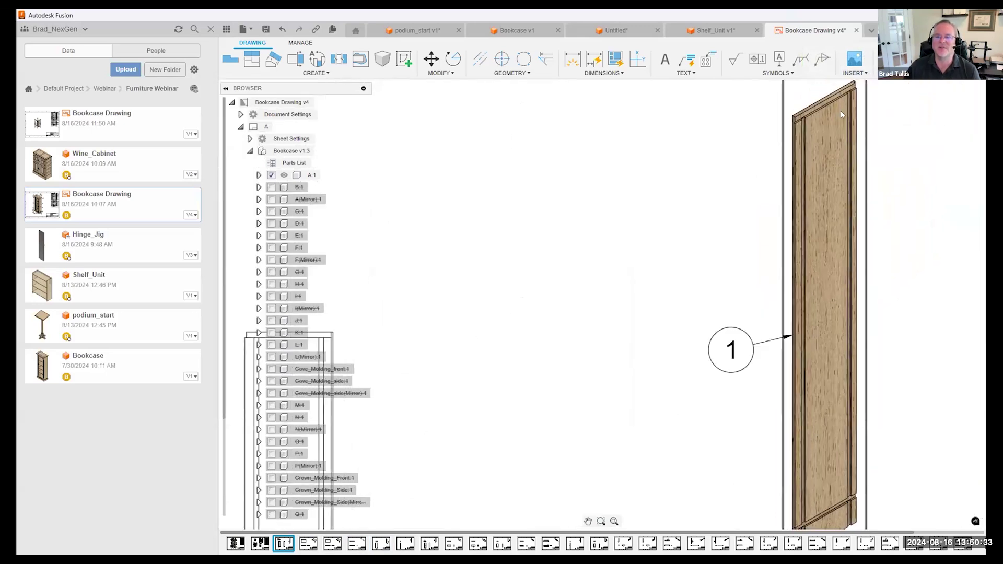
{"action": "scroll", "coordinate": [700, 245], "scroll_direction": "down", "scroll_amount": 4}
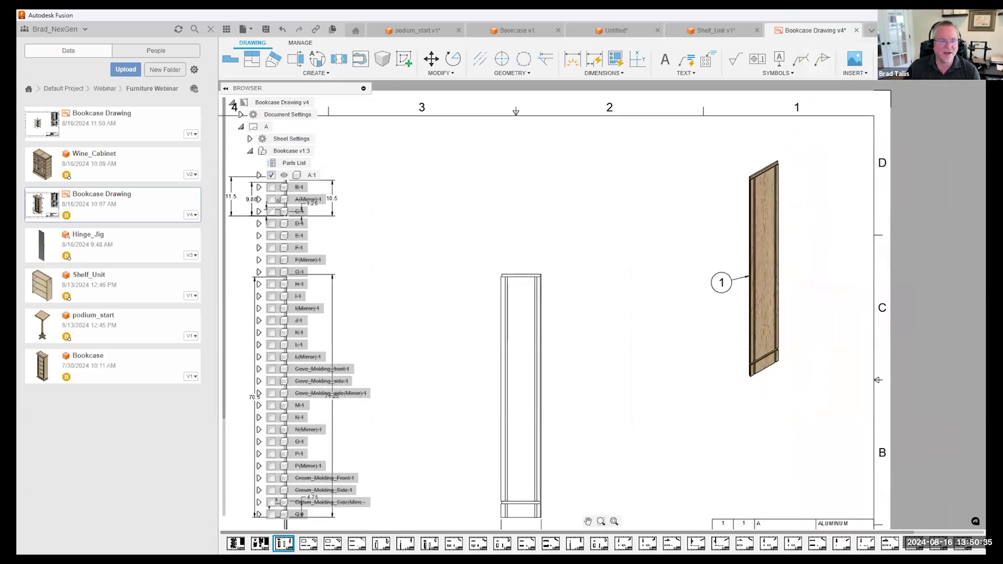
{"action": "scroll", "coordinate": [471, 356], "scroll_direction": "up", "scroll_amount": 4}
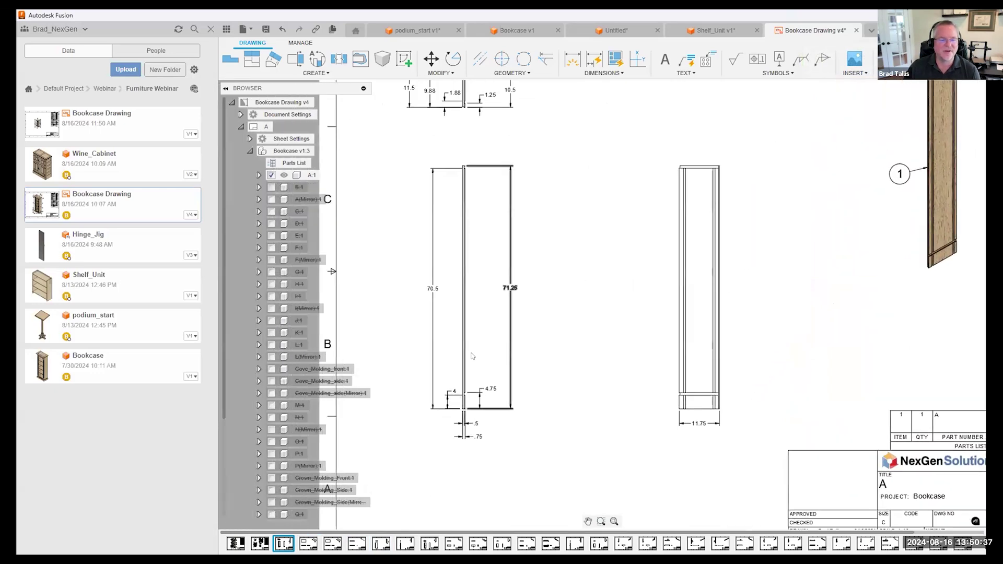
{"action": "middle_click_drag", "start_coordinate": [577, 124], "coordinate": [589, 177]}
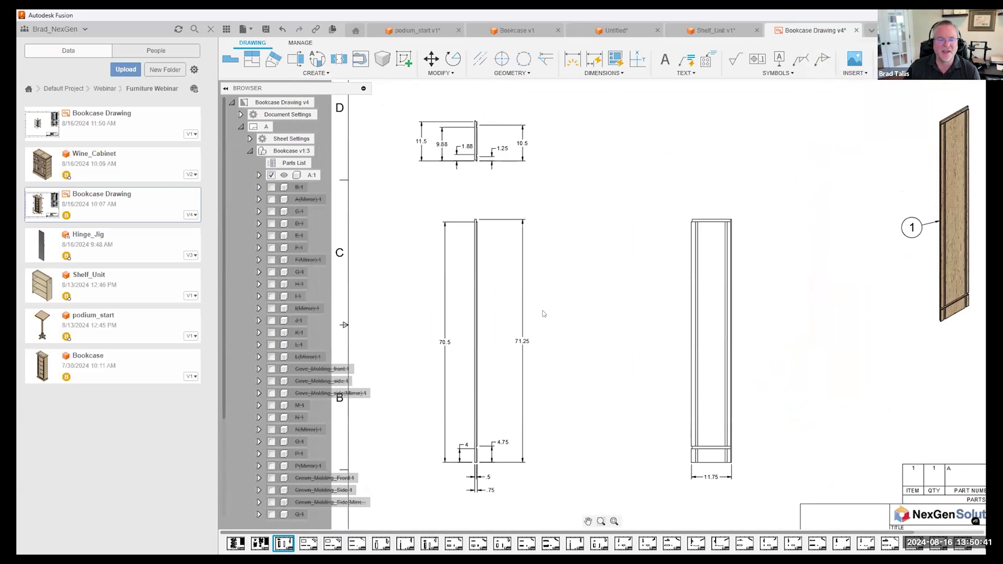
Step: Auto-dimension sheet A with the Baseline Dimensions recipe, Bottom Left datum and a density giving 13 of 15 dimensions
{"action": "left_click", "coordinate": [594, 61]}
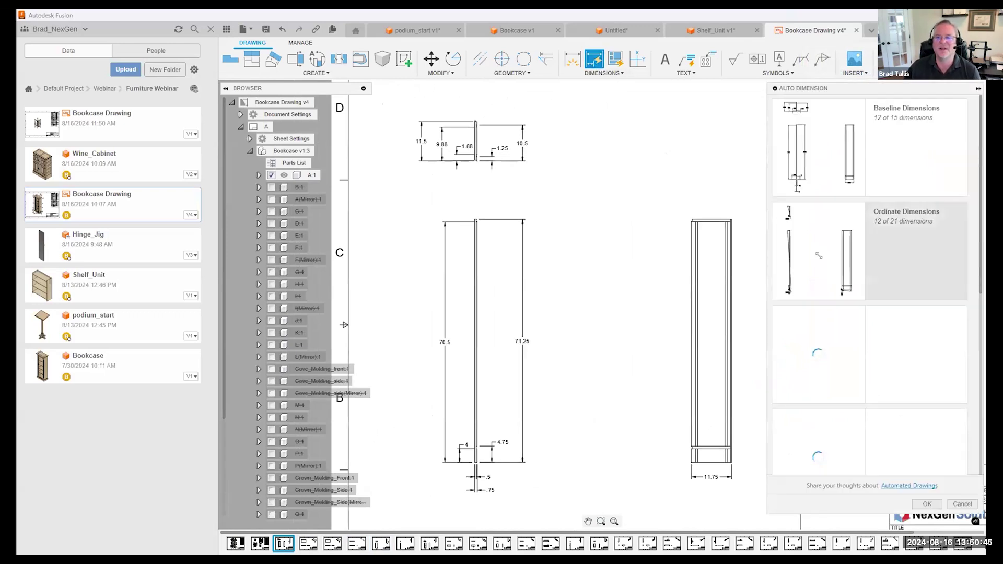
{"action": "left_click", "coordinate": [847, 155]}
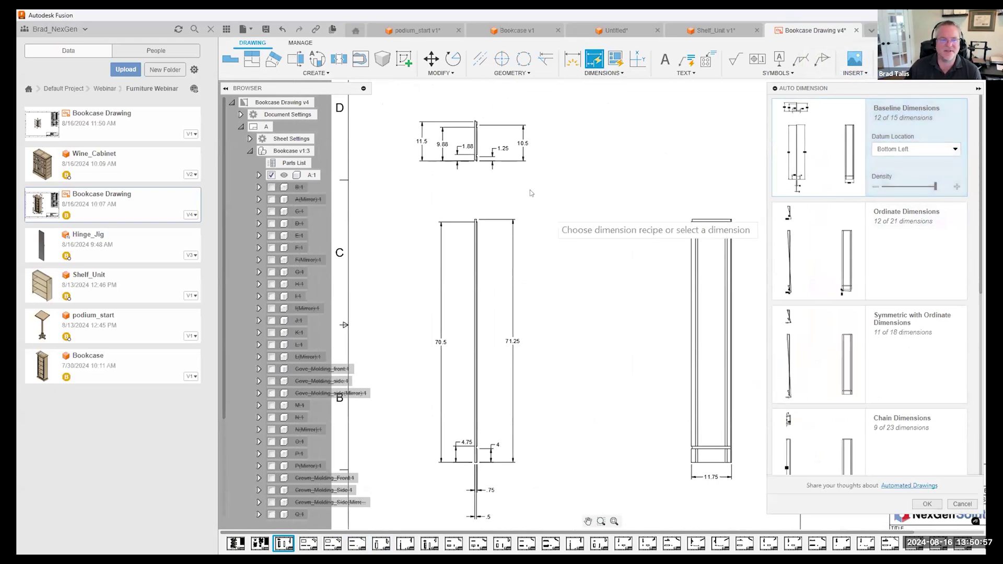
{"action": "left_click_drag", "start_coordinate": [935, 186], "coordinate": [957, 189]}
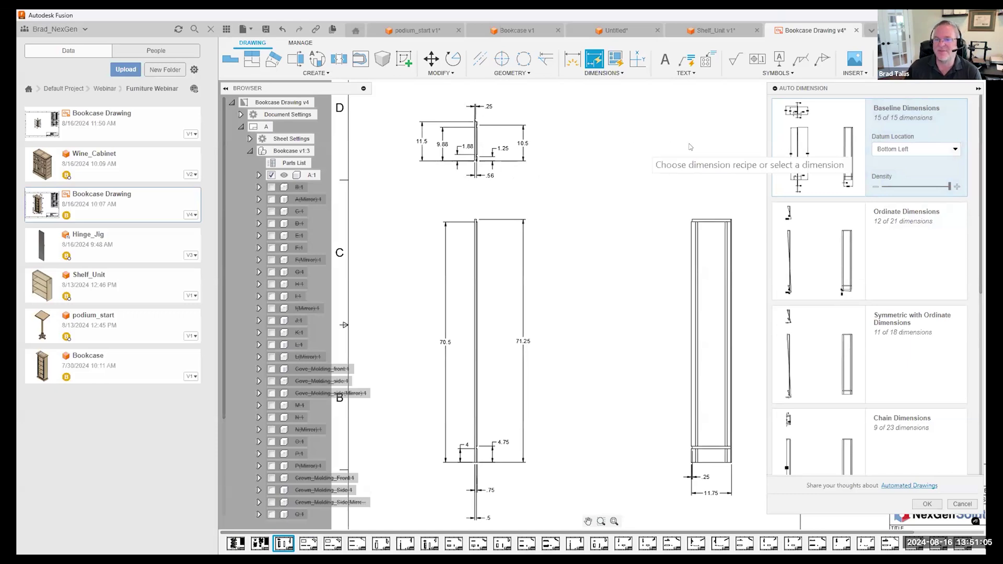
{"action": "left_click", "coordinate": [876, 187]}
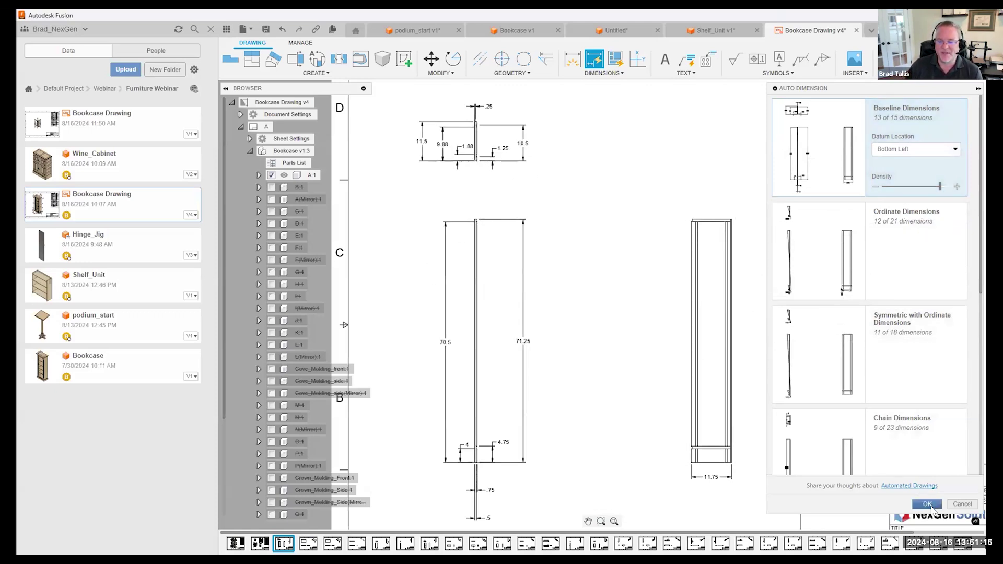
{"action": "left_click", "coordinate": [927, 504]}
Step: Delete the 9.88 dimension from the top view on sheet A, and dimension the width of the upper notch there
{"action": "left_click", "coordinate": [441, 148]}
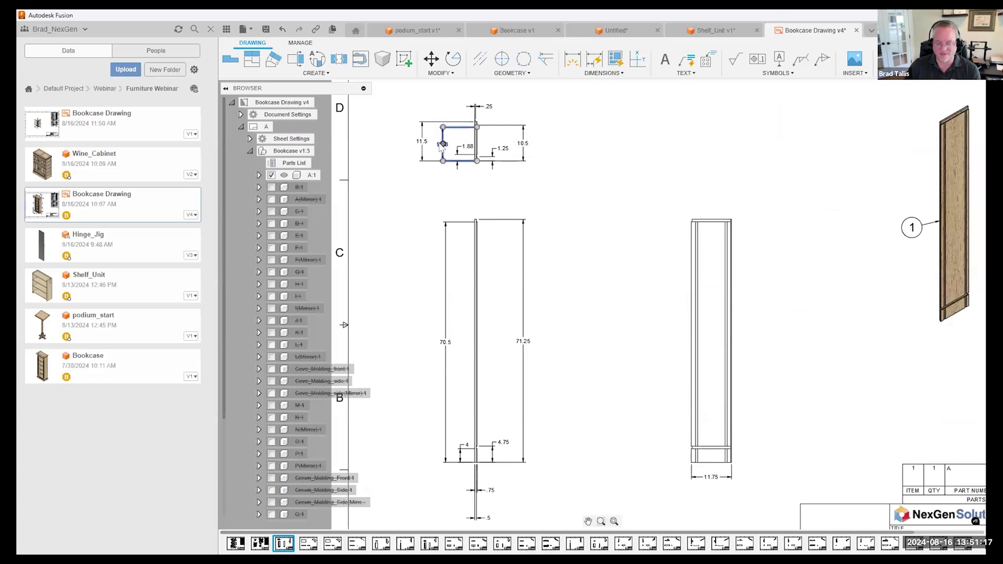
{"action": "key", "text": "Delete"}
{"action": "scroll", "coordinate": [446, 108], "scroll_direction": "up", "scroll_amount": 6}
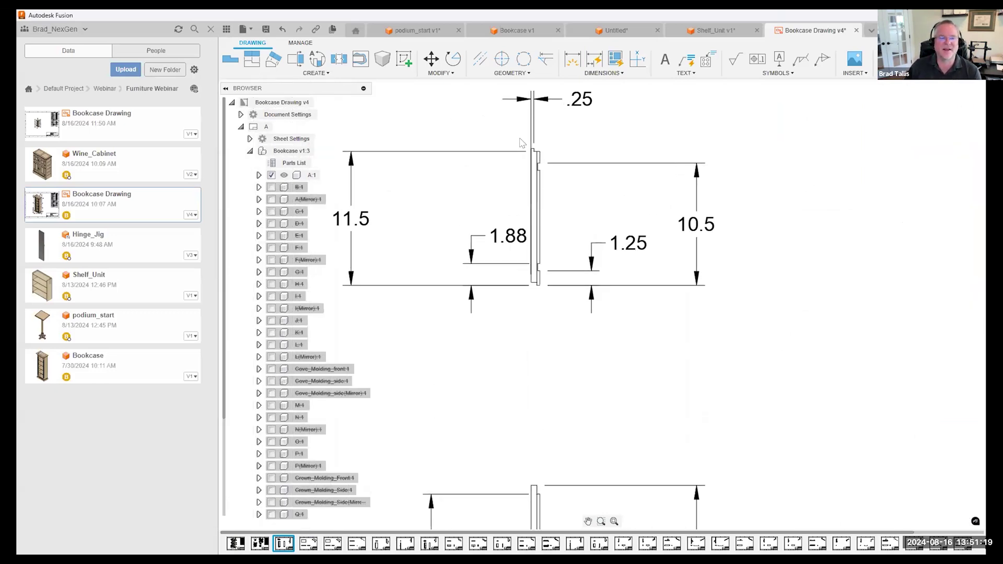
{"action": "scroll", "coordinate": [644, 164], "scroll_direction": "up", "scroll_amount": 4}
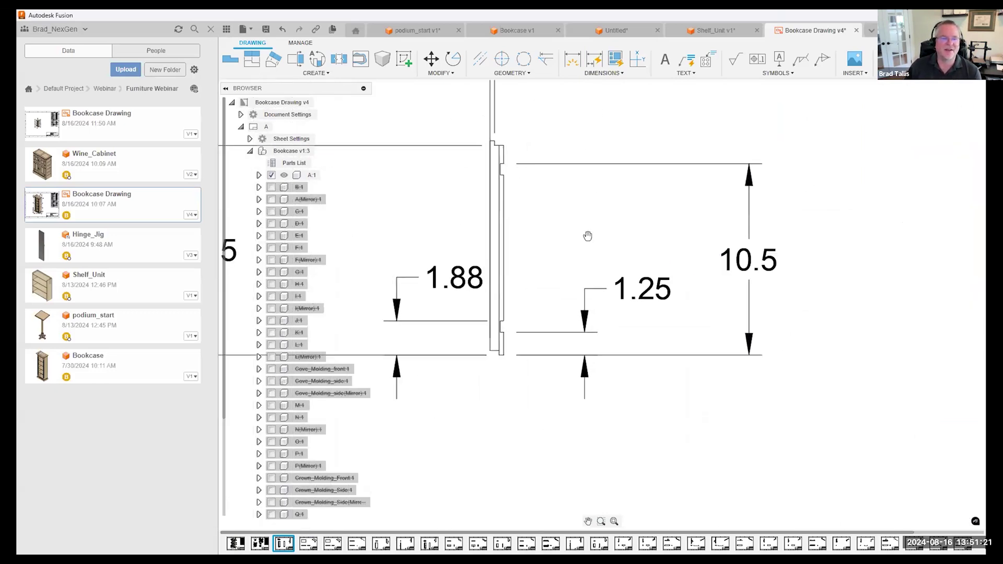
{"action": "scroll", "coordinate": [402, 111], "scroll_direction": "up", "scroll_amount": 1}
{"action": "left_click", "coordinate": [572, 58]}
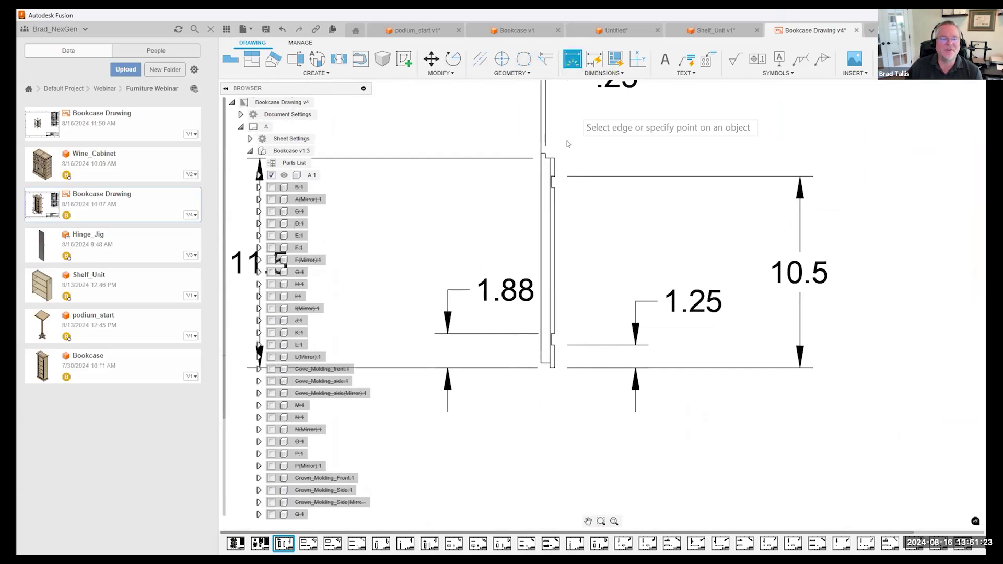
{"action": "left_click", "coordinate": [559, 176]}
{"action": "left_click", "coordinate": [554, 187]}
{"action": "left_click", "coordinate": [635, 198]}
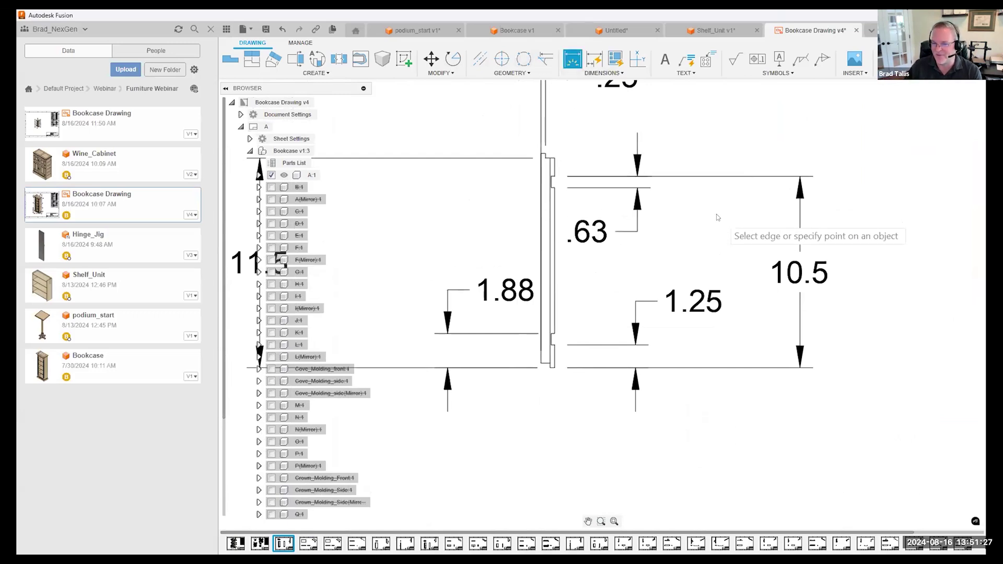
{"action": "key", "text": "Escape"}
{"action": "scroll", "coordinate": [683, 220], "scroll_direction": "down", "scroll_amount": 5}
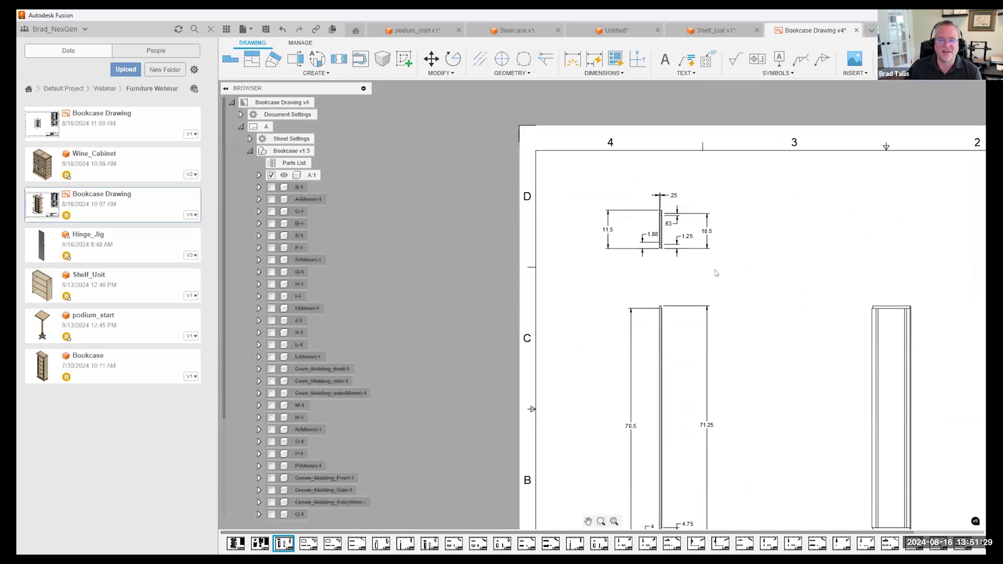
Step: Open sheet K and examine the dimensions on its mitred top view, notched front view and end view
{"action": "left_click", "coordinate": [550, 543]}
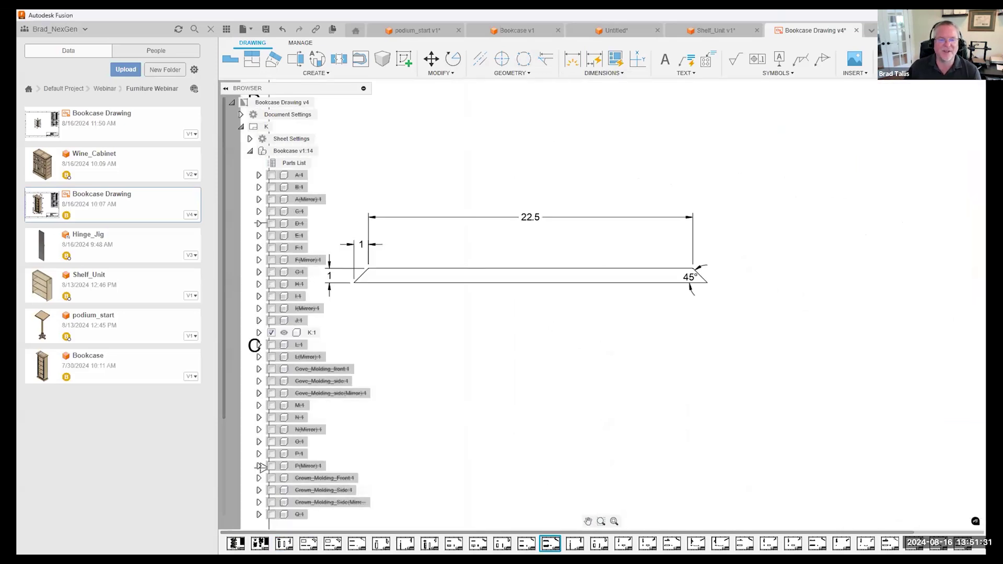
{"action": "middle_click_drag", "start_coordinate": [639, 326], "coordinate": [637, 222]}
{"action": "middle_click_drag", "start_coordinate": [498, 489], "coordinate": [515, 440]}
{"action": "scroll", "coordinate": [515, 440], "scroll_direction": "up", "scroll_amount": 2}
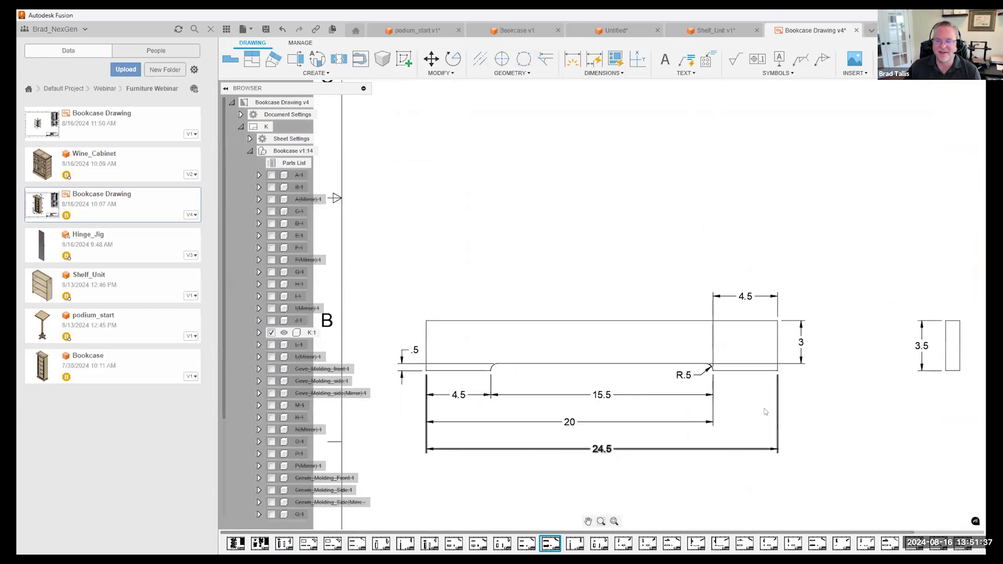
{"action": "scroll", "coordinate": [794, 419], "scroll_direction": "down", "scroll_amount": 2}
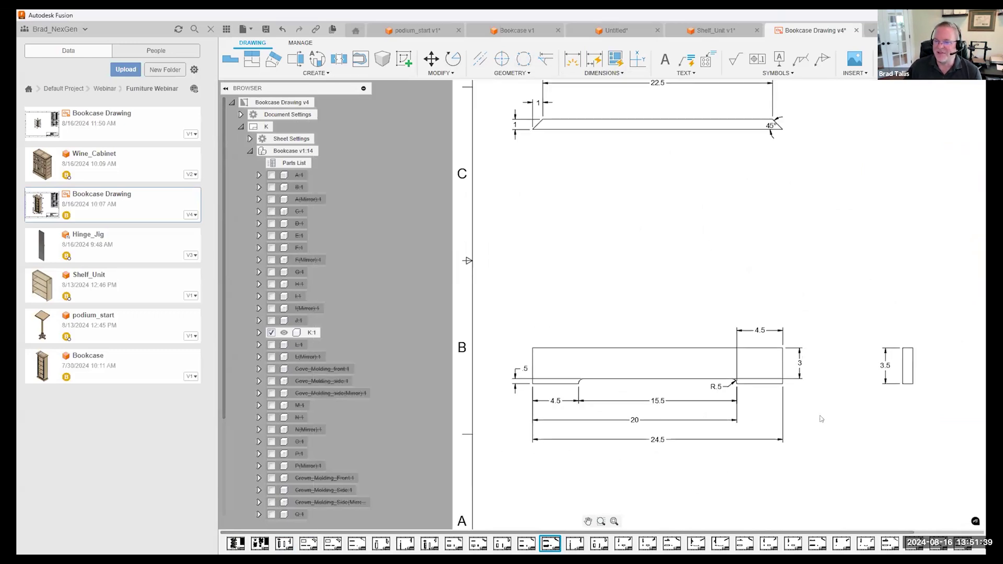
{"action": "scroll", "coordinate": [821, 418], "scroll_direction": "down", "scroll_amount": 4}
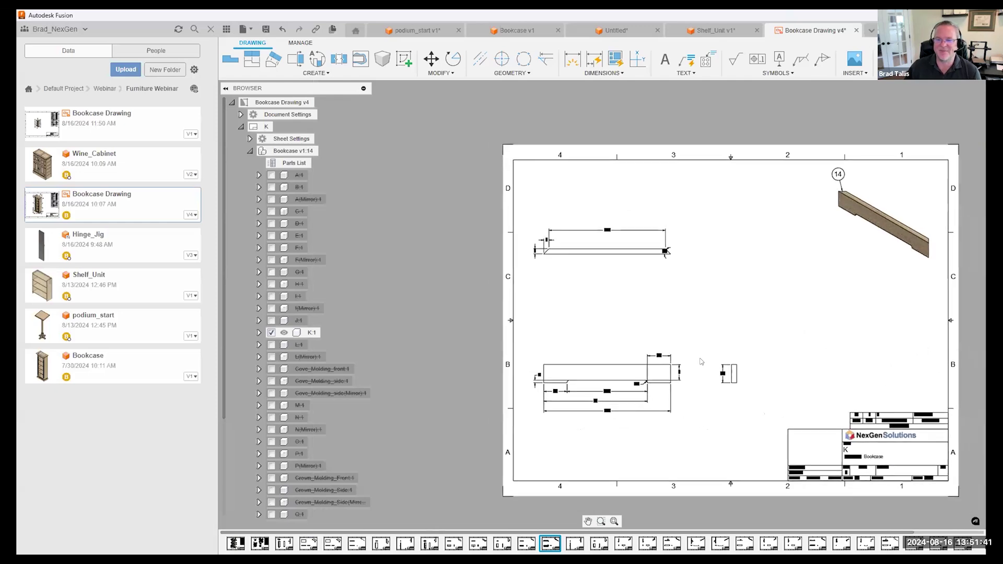
{"action": "scroll", "coordinate": [625, 435], "scroll_direction": "up", "scroll_amount": 2}
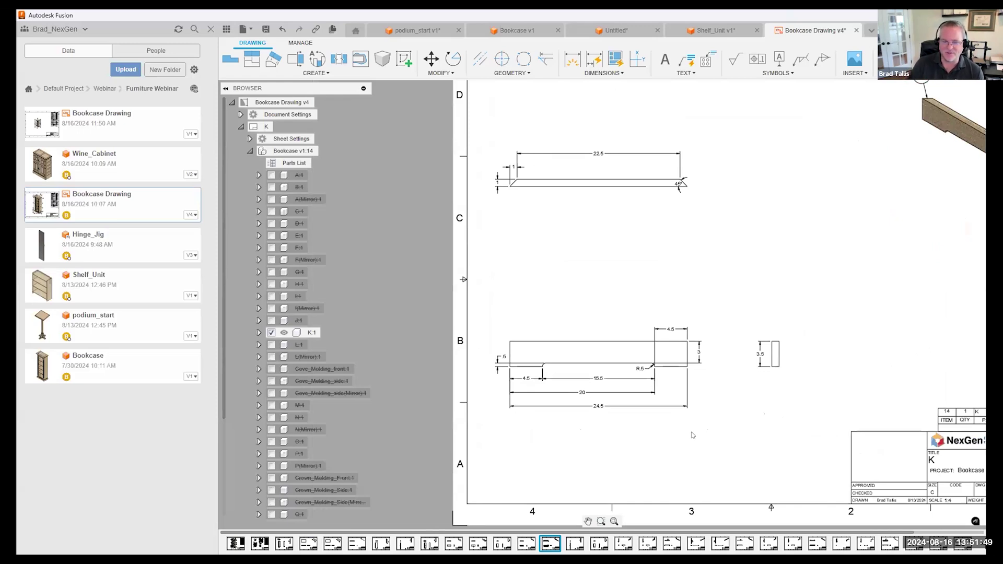
{"action": "scroll", "coordinate": [642, 400], "scroll_direction": "up", "scroll_amount": 1}
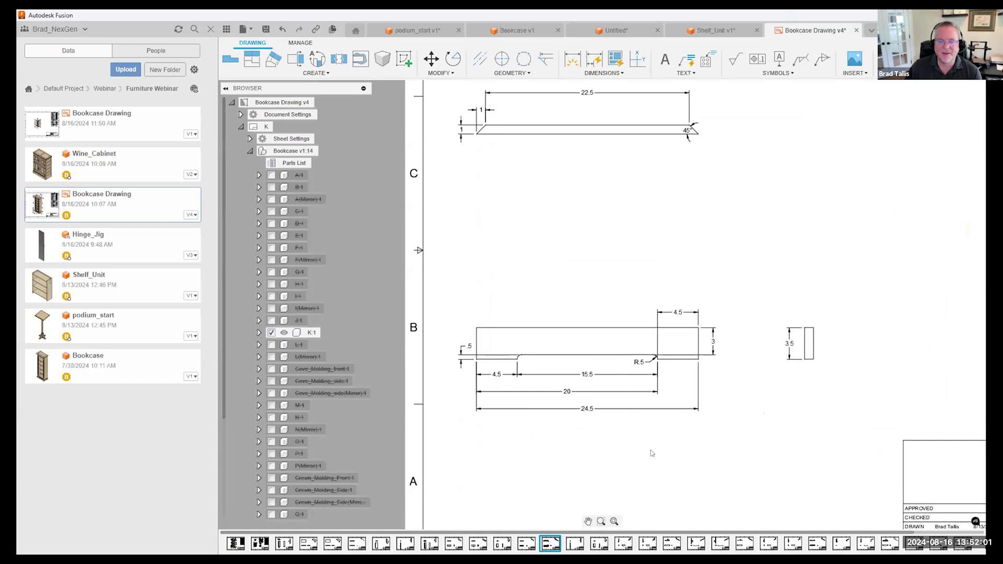
Step: Preview Auto Dimension on sheet K with the Symmetric with Baseline recipe and with Ordinate Dimensions at full density
{"action": "left_click", "coordinate": [594, 58]}
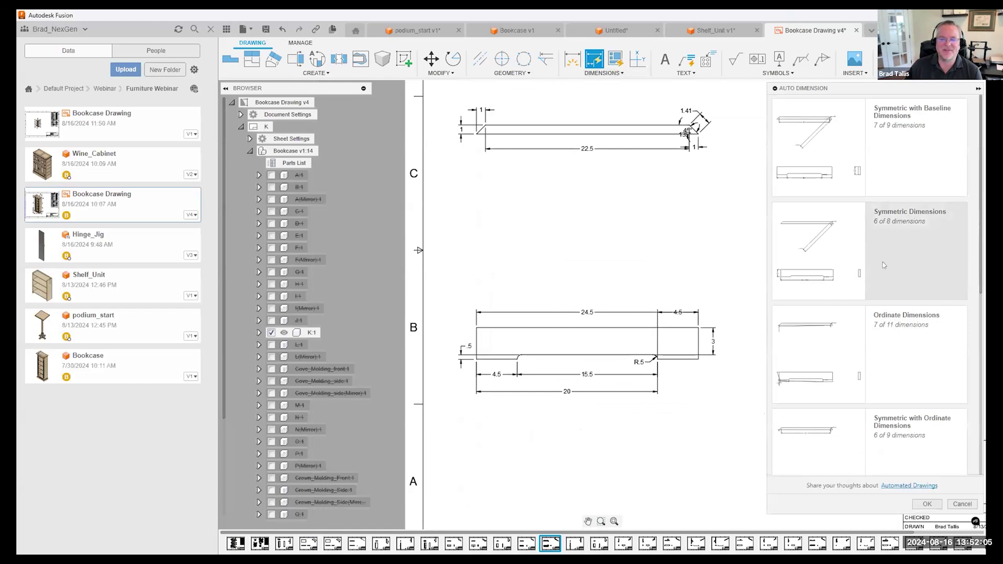
{"action": "left_click", "coordinate": [893, 146]}
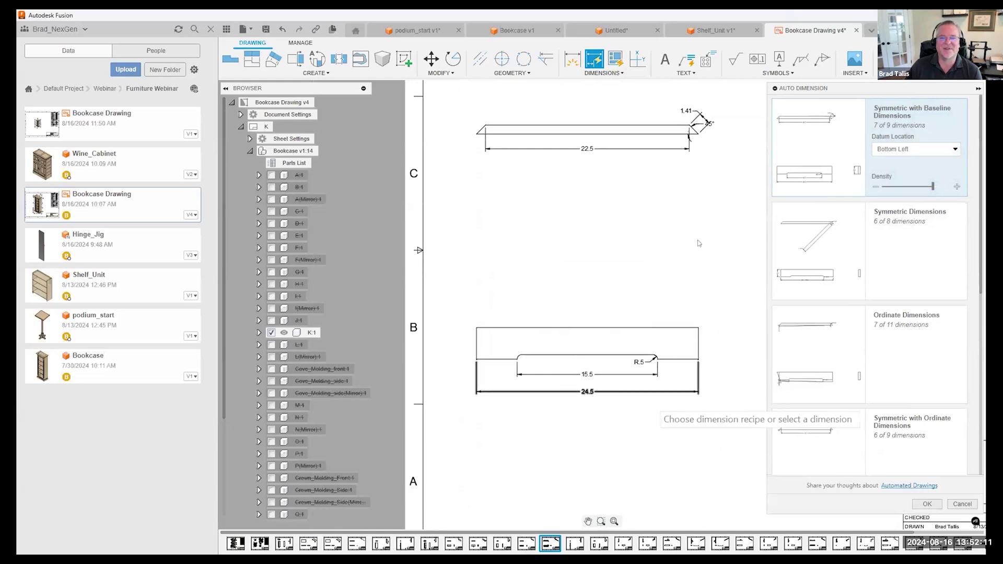
{"action": "left_click", "coordinate": [892, 353]}
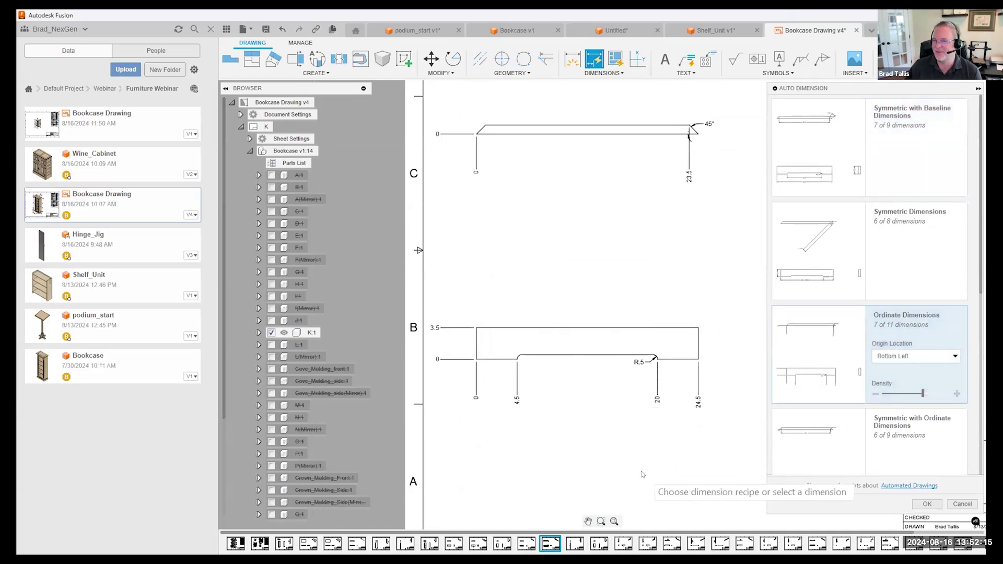
{"action": "left_click_drag", "start_coordinate": [923, 395], "coordinate": [950, 395]}
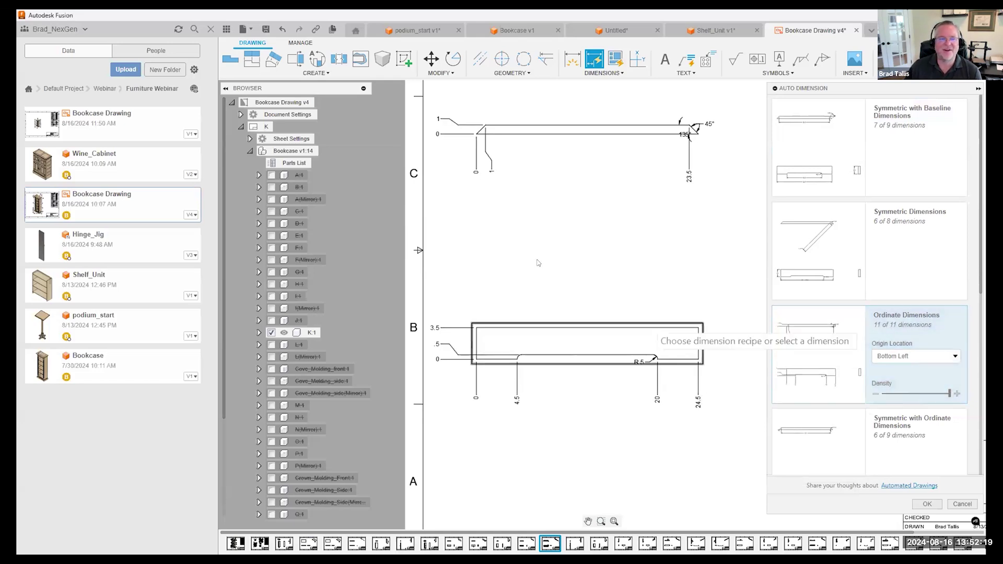
Step: Preview the Overall Dimensions recipe on sheet K and cancel the automatic dimensioning
{"action": "scroll", "coordinate": [539, 262], "scroll_direction": "down", "scroll_amount": 5}
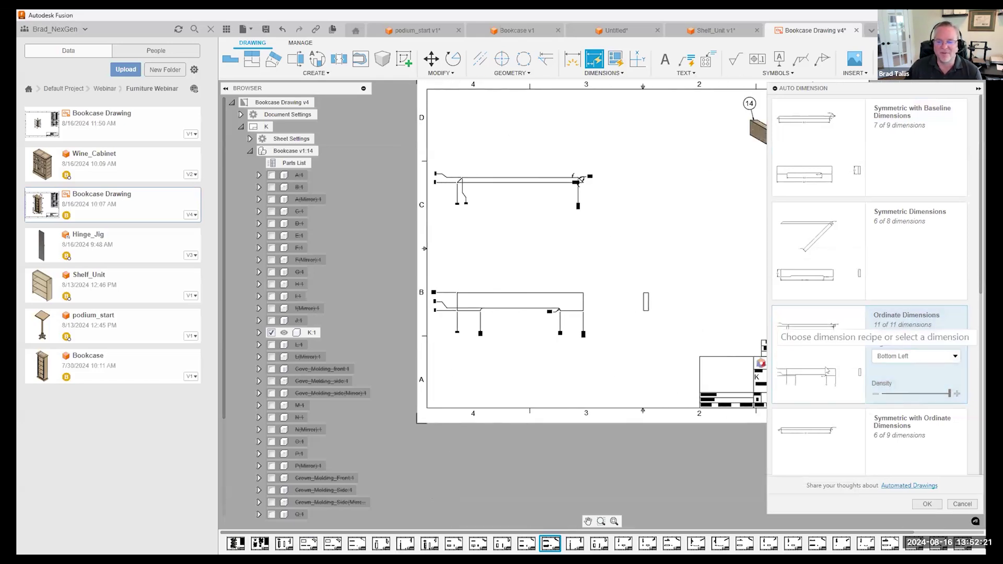
{"action": "scroll", "coordinate": [880, 421], "scroll_direction": "down", "scroll_amount": 5}
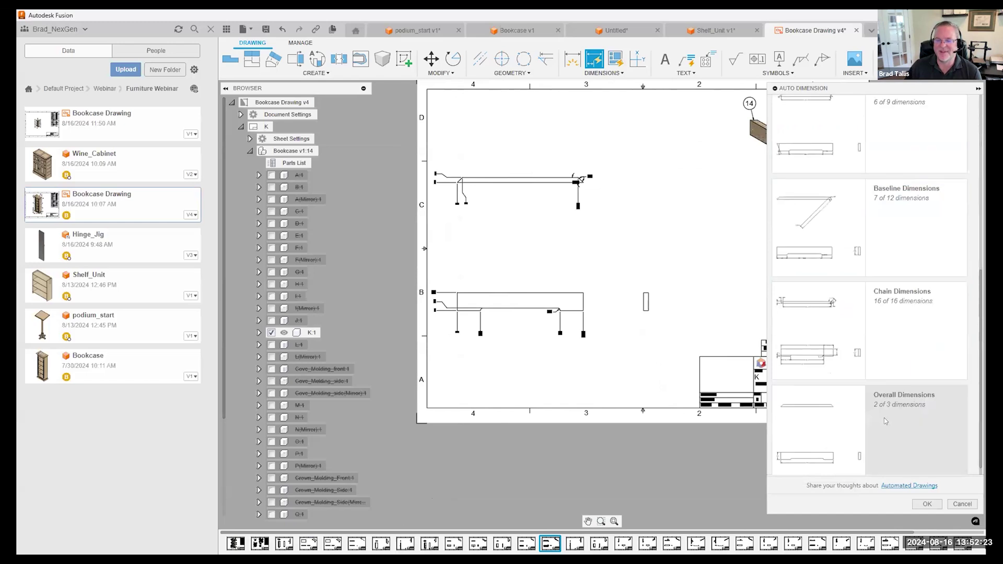
{"action": "left_click", "coordinate": [867, 400]}
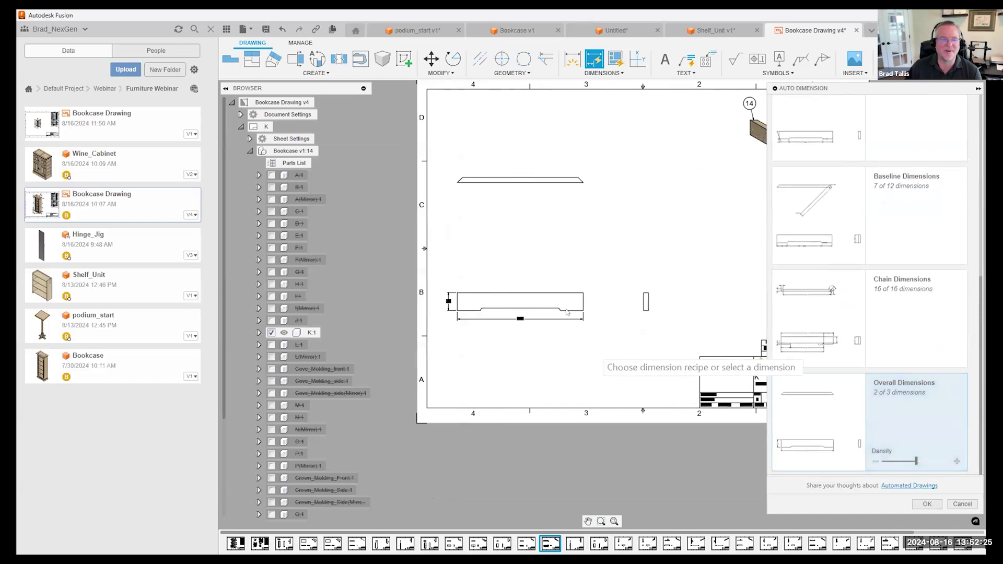
{"action": "scroll", "coordinate": [567, 311], "scroll_direction": "up", "scroll_amount": 3}
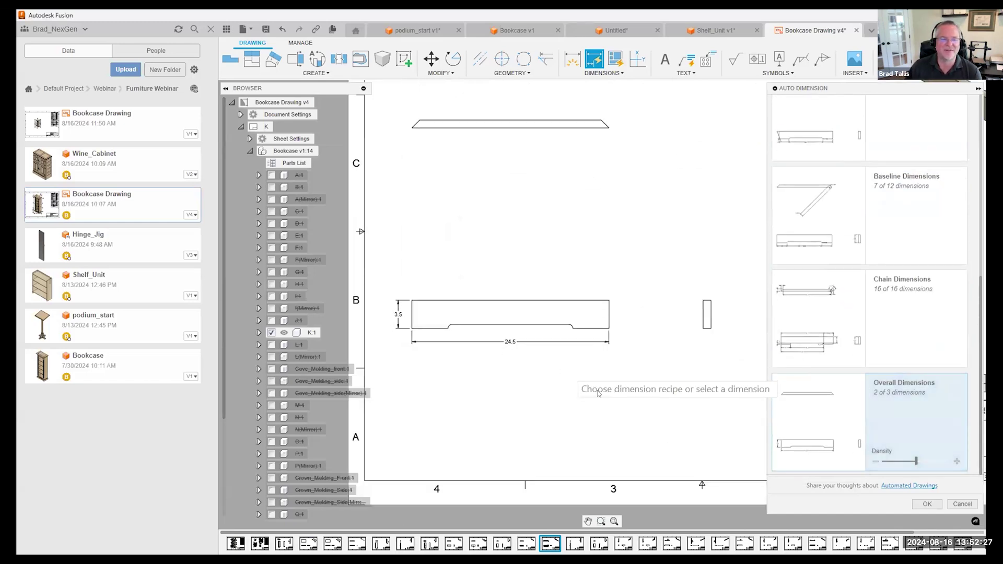
{"action": "left_click", "coordinate": [960, 502]}
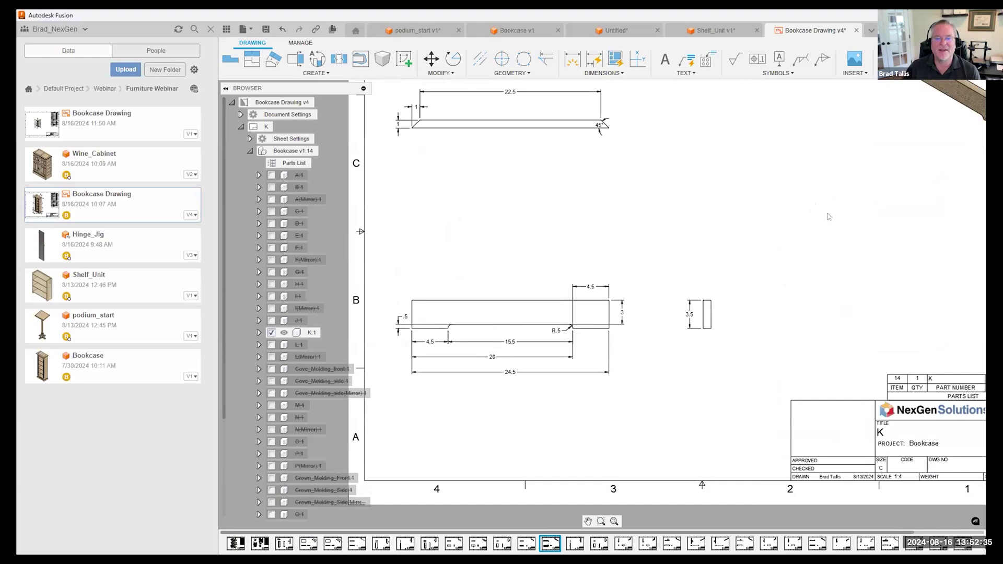
Step: Switch from the sheet K drawing to the Bookcase design and hide the data panel
{"action": "scroll", "coordinate": [827, 216], "scroll_direction": "down", "scroll_amount": 5}
{"action": "middle_click_drag", "start_coordinate": [810, 224], "coordinate": [727, 252]}
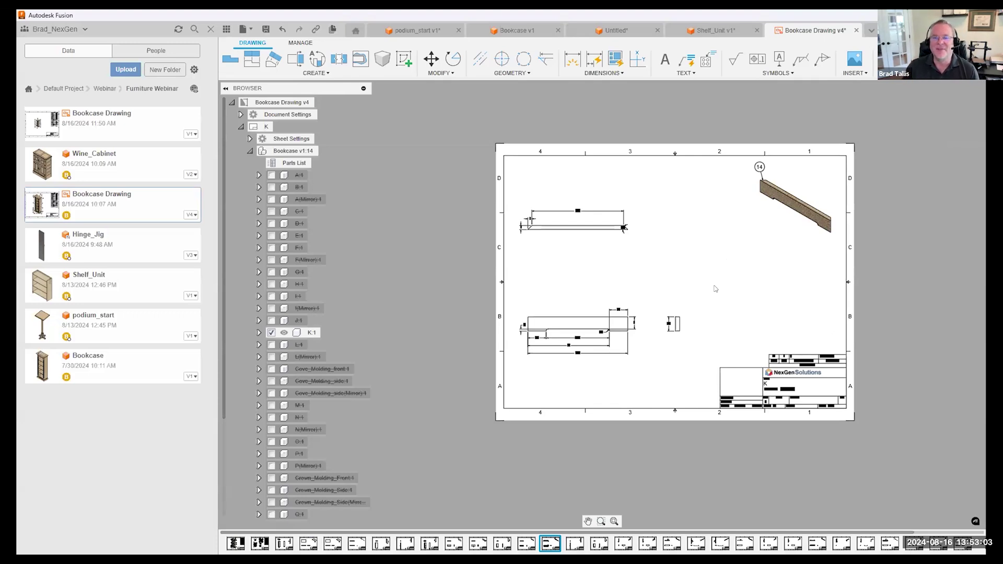
{"action": "left_click", "coordinate": [408, 30]}
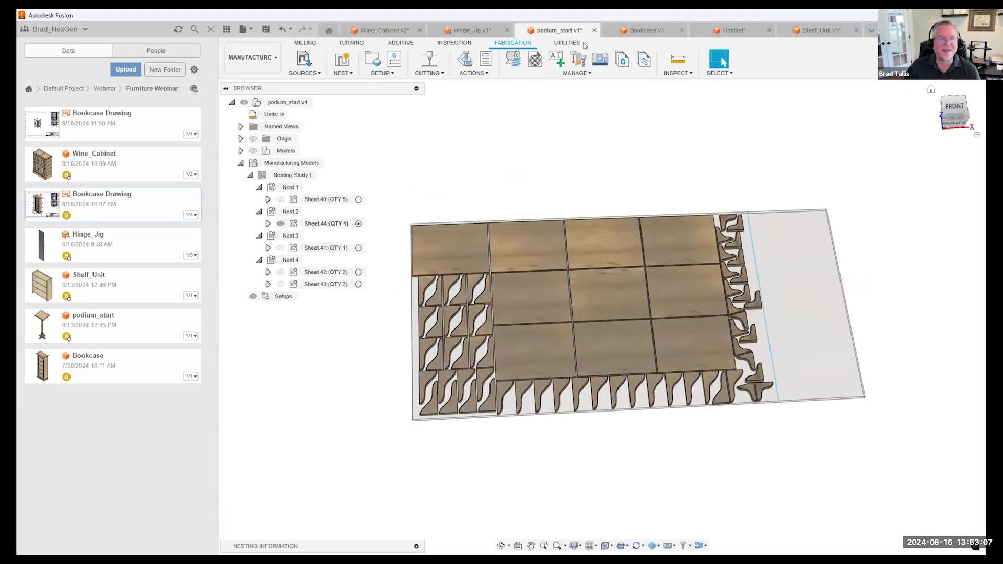
{"action": "left_click", "coordinate": [629, 33]}
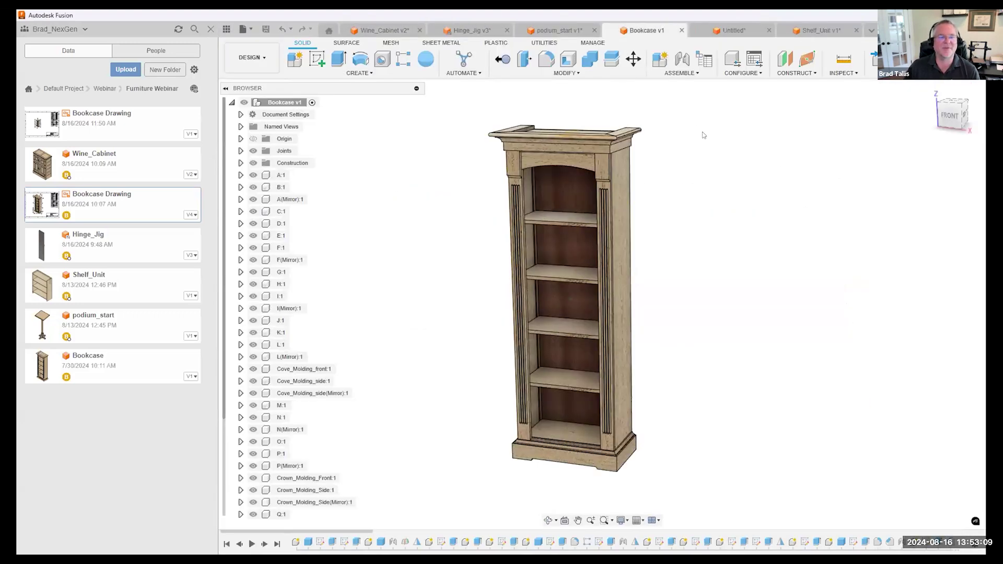
{"action": "left_click", "coordinate": [226, 29]}
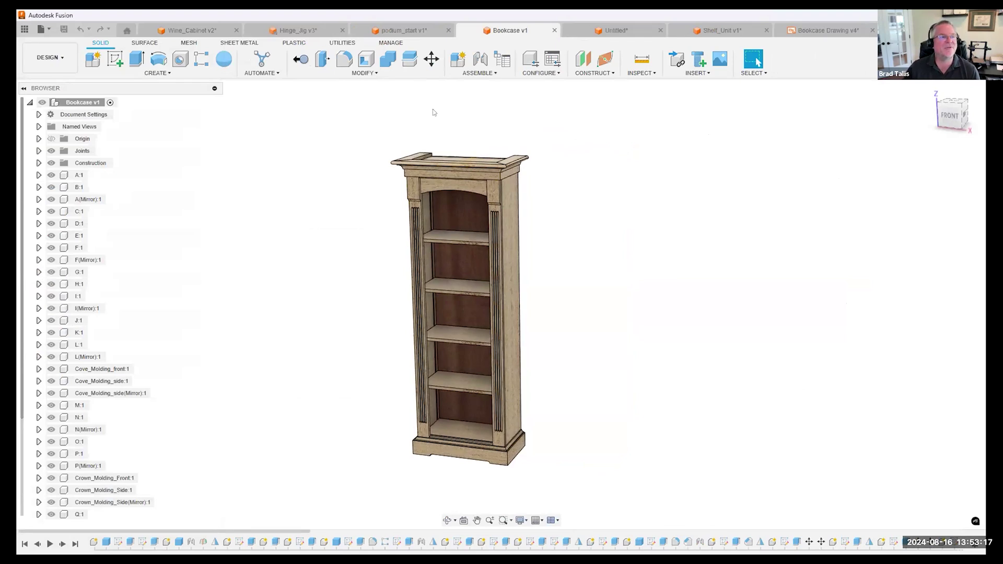
Step: Open the Fusion App Store in the web browser
{"action": "left_click", "coordinate": [340, 44]}
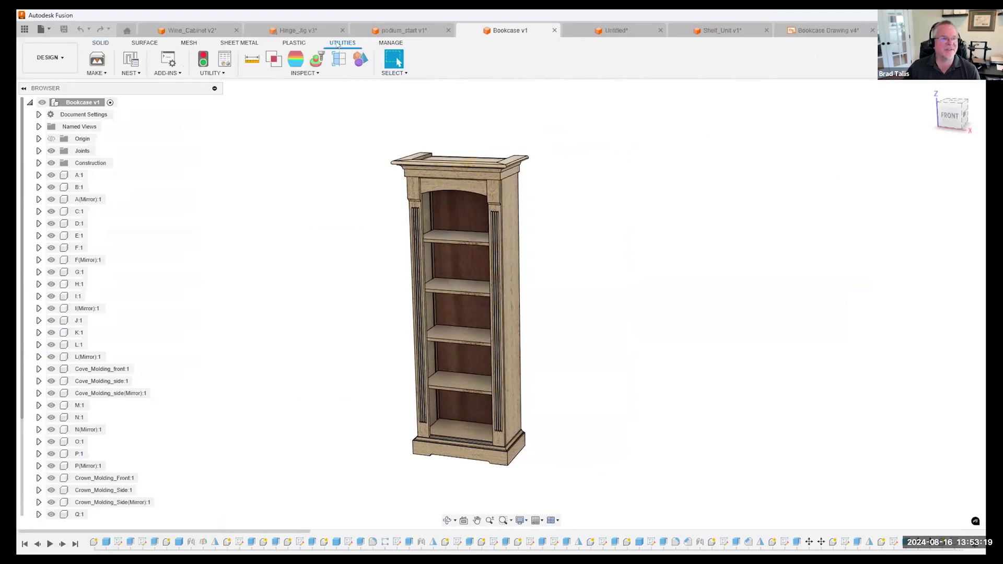
{"action": "left_click", "coordinate": [159, 75]}
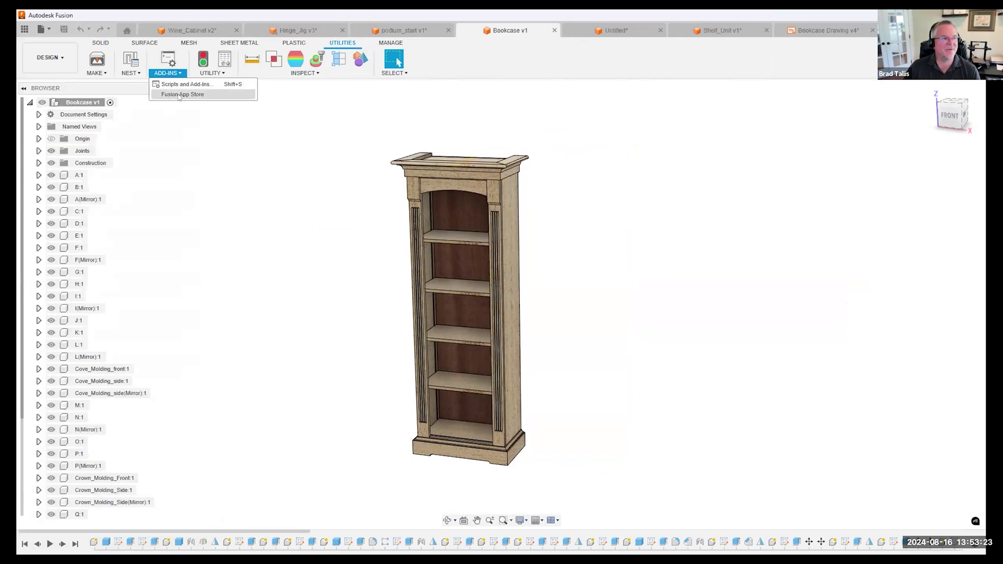
{"action": "left_click", "coordinate": [212, 95]}
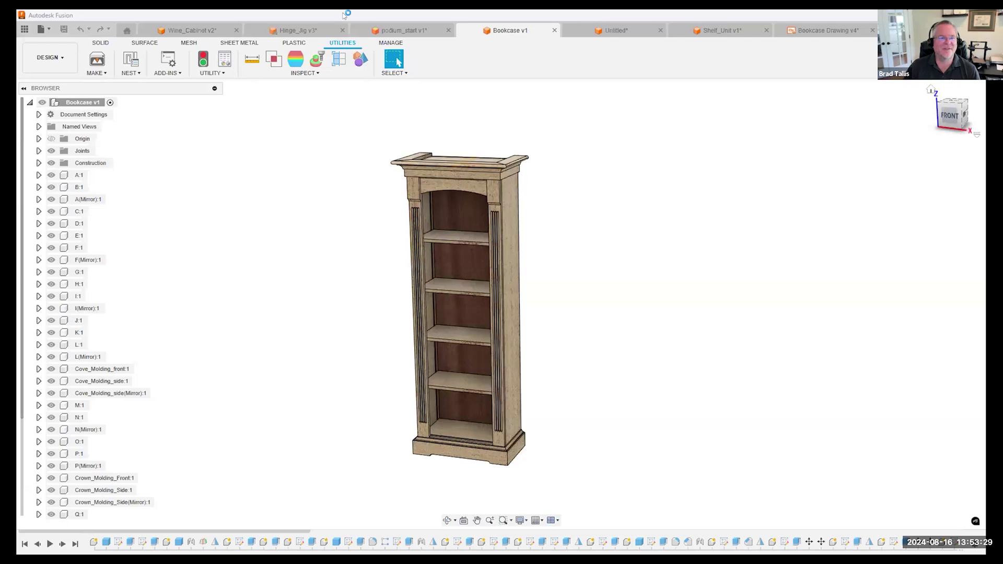
Step: Dismiss the recommendation survey and show the Woodworking category of Fusion apps
{"action": "scroll", "coordinate": [596, 202], "scroll_direction": "down", "scroll_amount": 2}
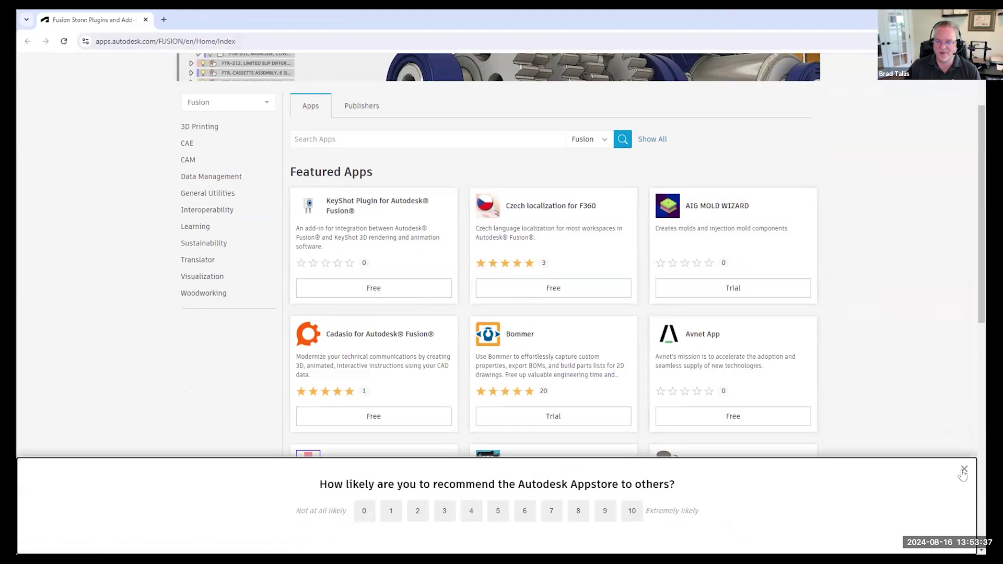
{"action": "left_click", "coordinate": [963, 469]}
{"action": "left_click", "coordinate": [205, 295]}
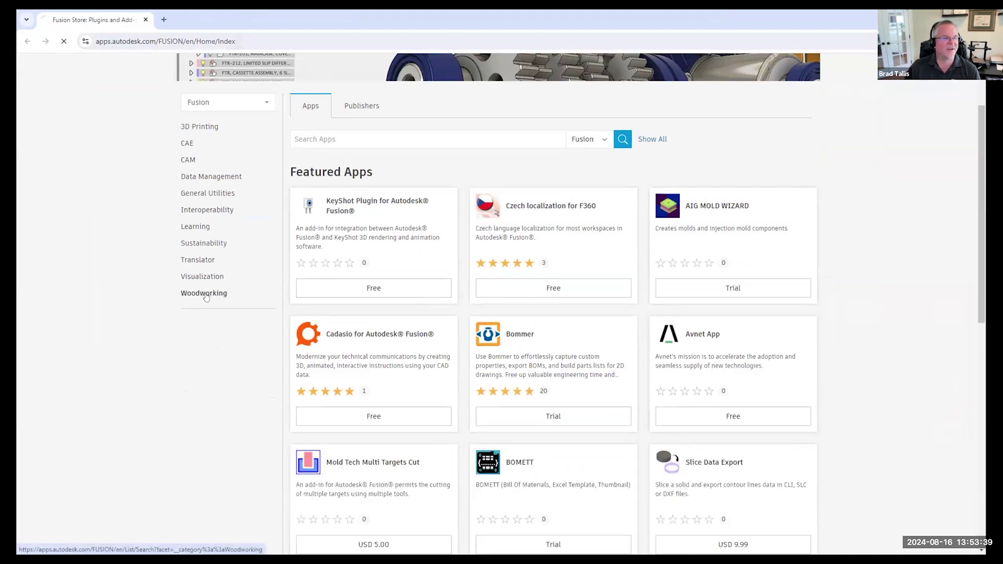
Step: Browse the first page of woodworking apps for joinery and cut-layout add-ins and go to page 2
{"action": "scroll", "coordinate": [427, 318], "scroll_direction": "down", "scroll_amount": 6}
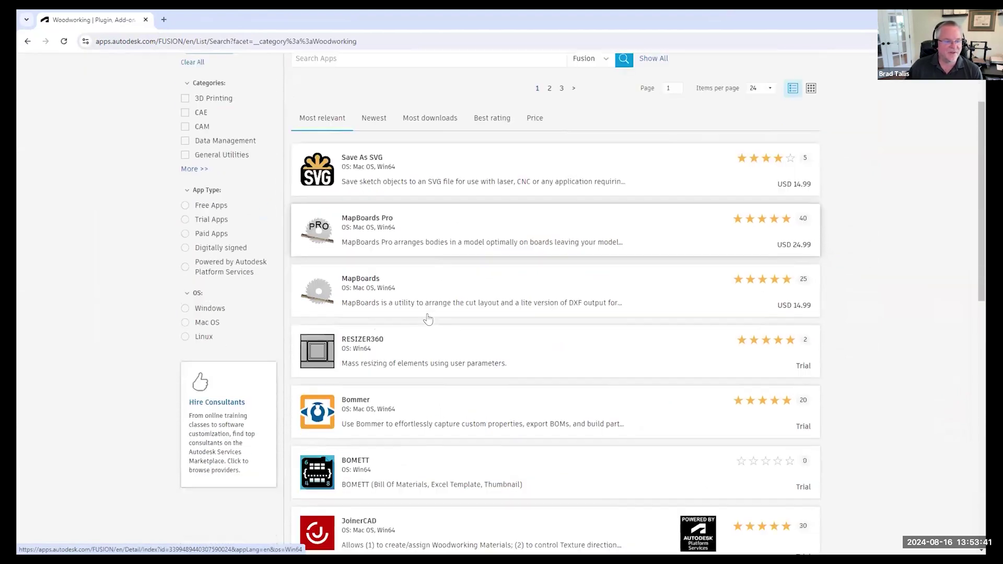
{"action": "scroll", "coordinate": [433, 310], "scroll_direction": "down", "scroll_amount": 2}
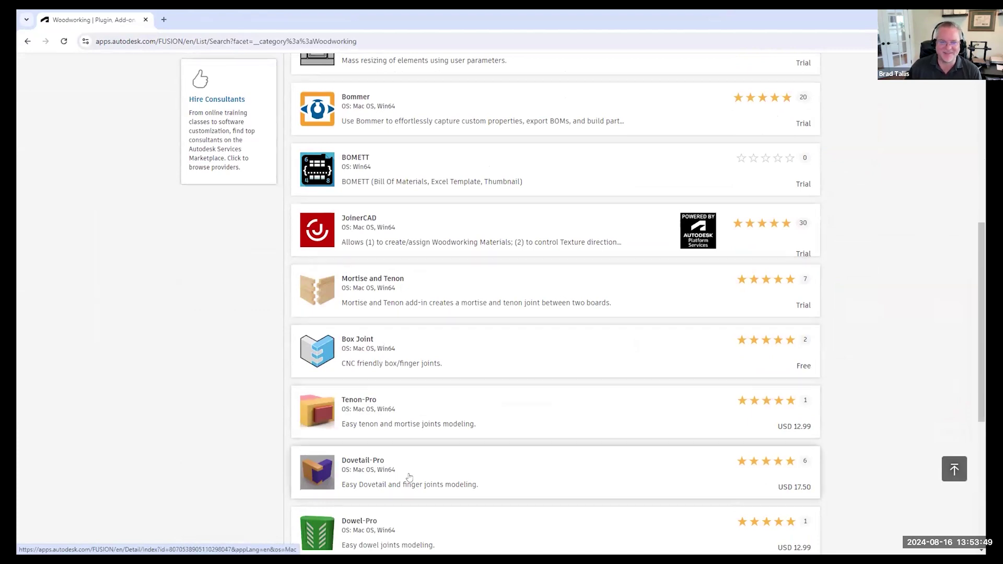
{"action": "scroll", "coordinate": [459, 336], "scroll_direction": "down", "scroll_amount": 5}
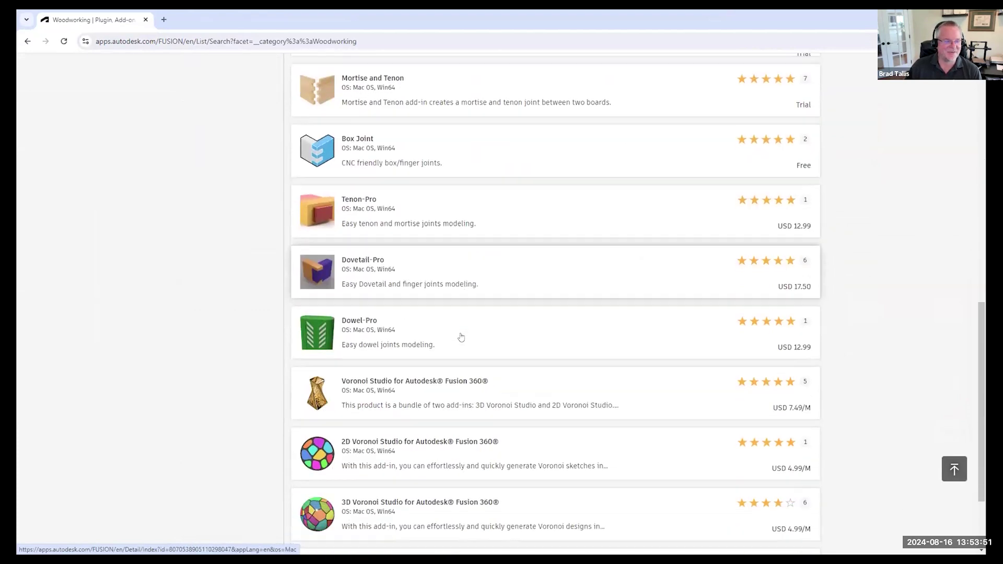
{"action": "scroll", "coordinate": [460, 336], "scroll_direction": "down", "scroll_amount": 1}
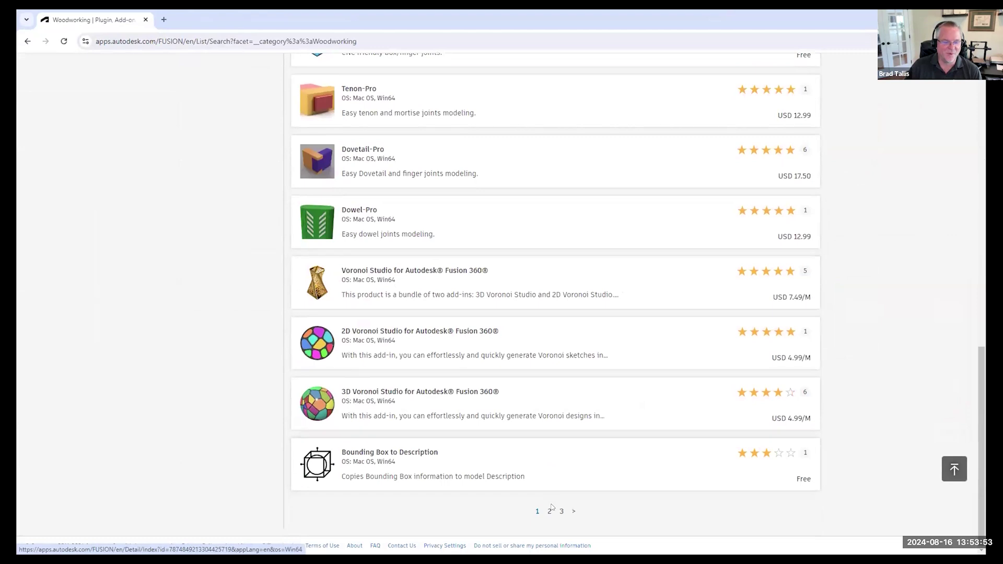
{"action": "left_click", "coordinate": [547, 511]}
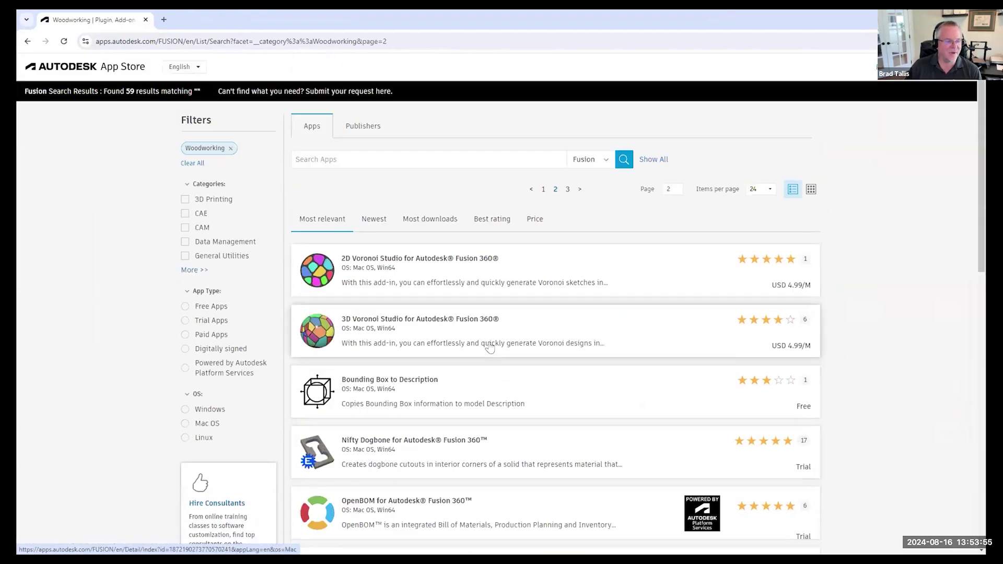
Step: Open the Nifty Dogbone app page and read its description, version notes and example screenshots
{"action": "left_click", "coordinate": [381, 395]}
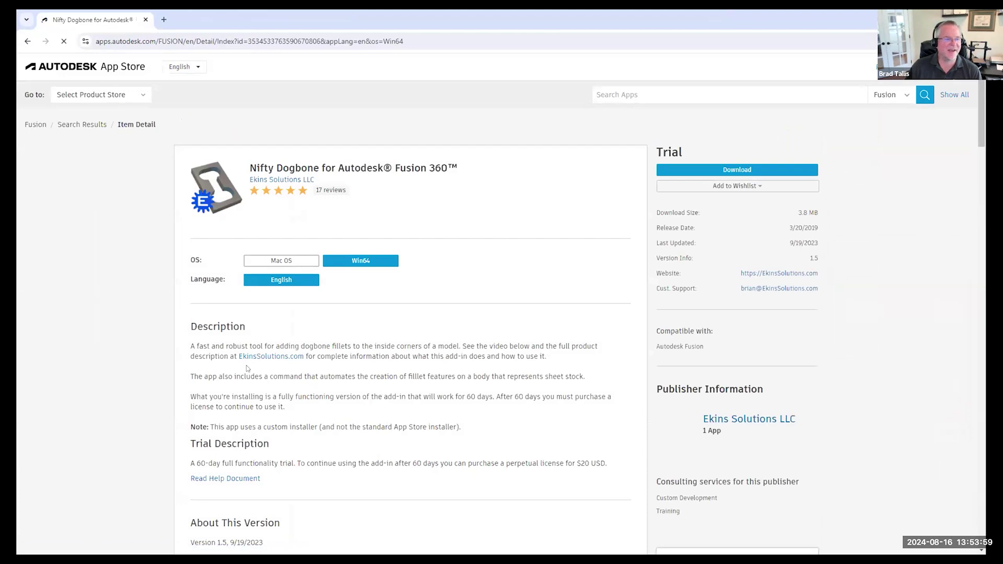
{"action": "scroll", "coordinate": [343, 369], "scroll_direction": "down", "scroll_amount": 7}
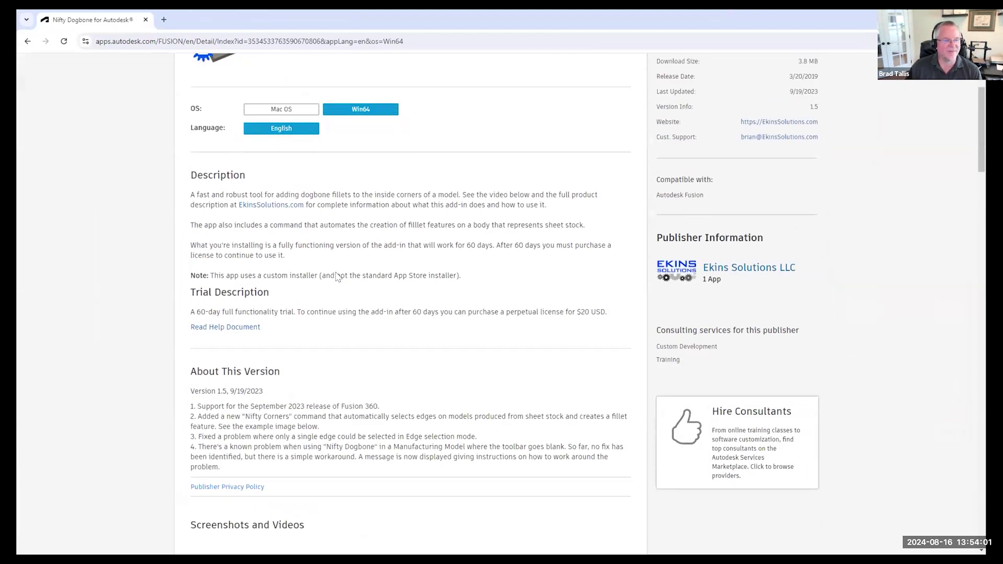
{"action": "scroll", "coordinate": [365, 335], "scroll_direction": "down", "scroll_amount": 1}
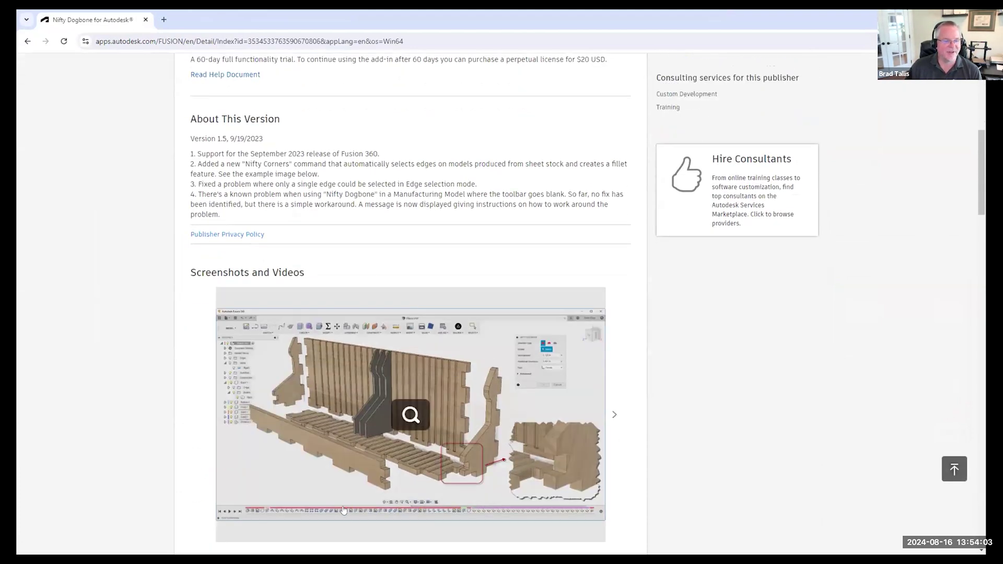
{"action": "scroll", "coordinate": [522, 407], "scroll_direction": "down", "scroll_amount": 2}
{"action": "scroll", "coordinate": [532, 412], "scroll_direction": "down", "scroll_amount": 1}
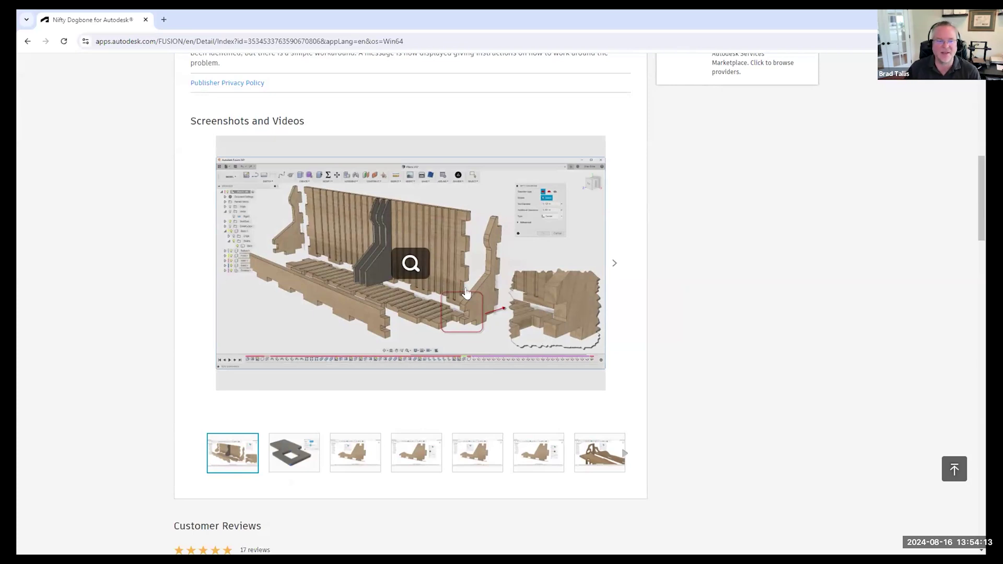
Step: View the Nifty Corners screenshot and compare the long side, corner, short side and minimal corner dogbone types
{"action": "left_click", "coordinate": [297, 461]}
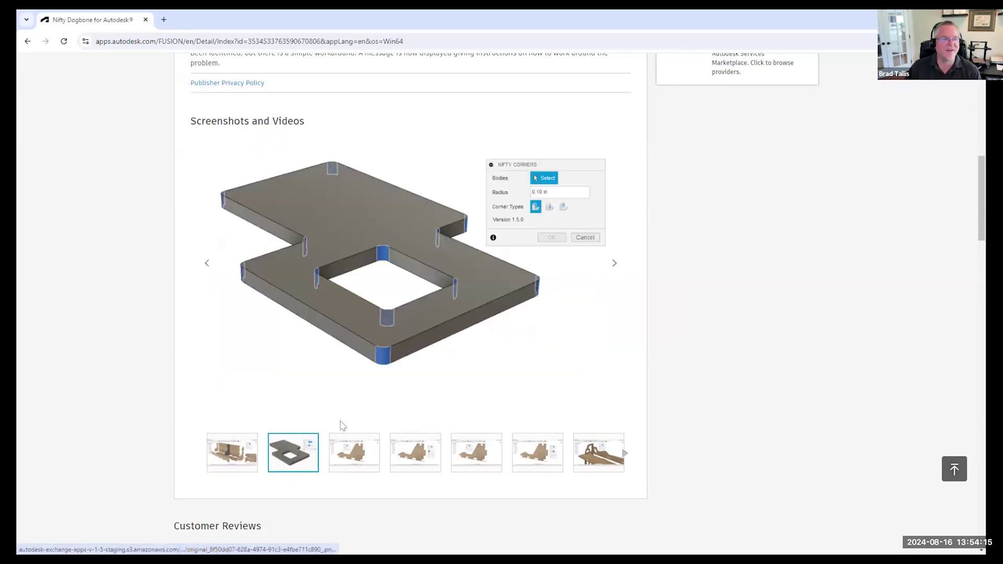
{"action": "left_click", "coordinate": [355, 452]}
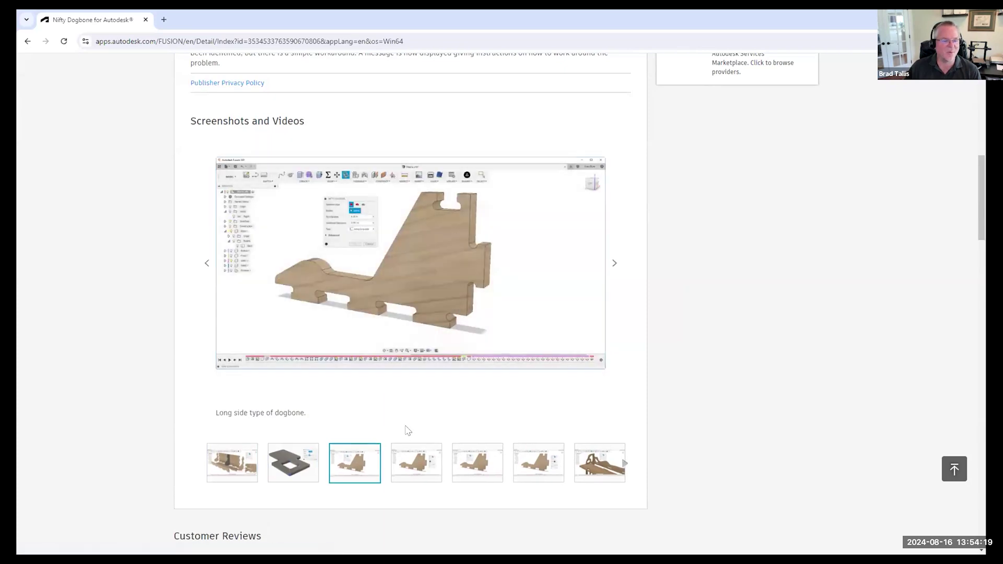
{"action": "left_click", "coordinate": [412, 465]}
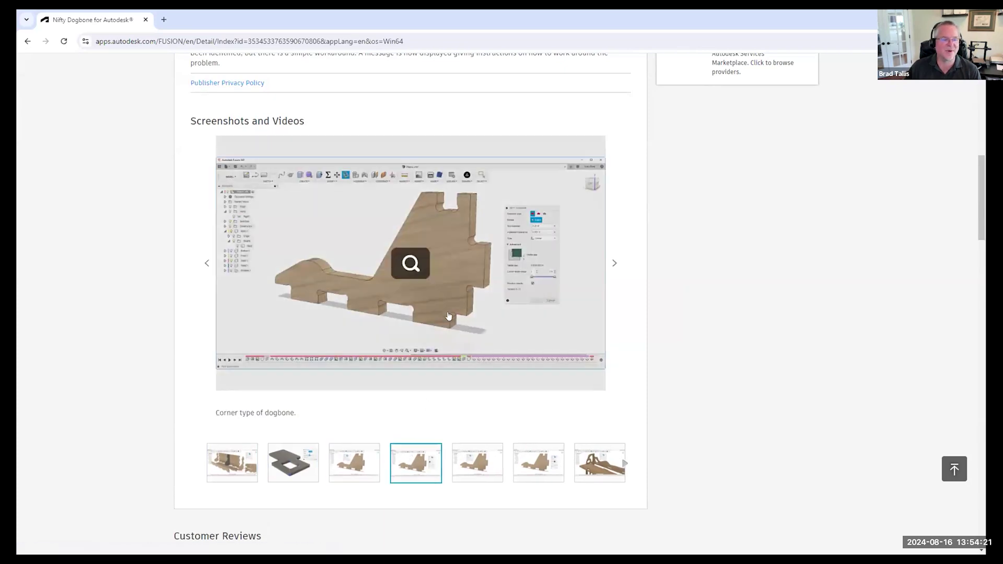
{"action": "left_click", "coordinate": [376, 466]}
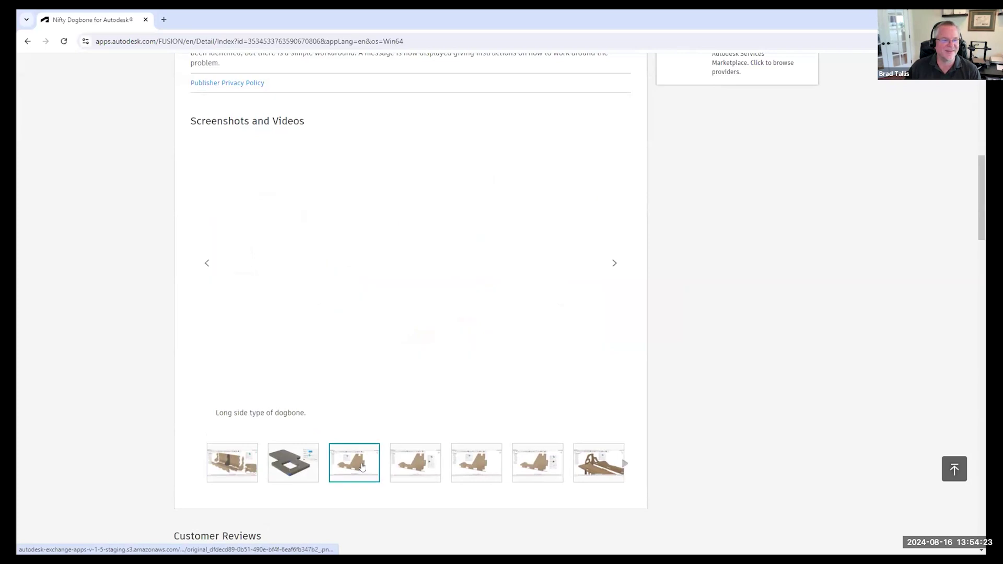
{"action": "left_click", "coordinate": [400, 469]}
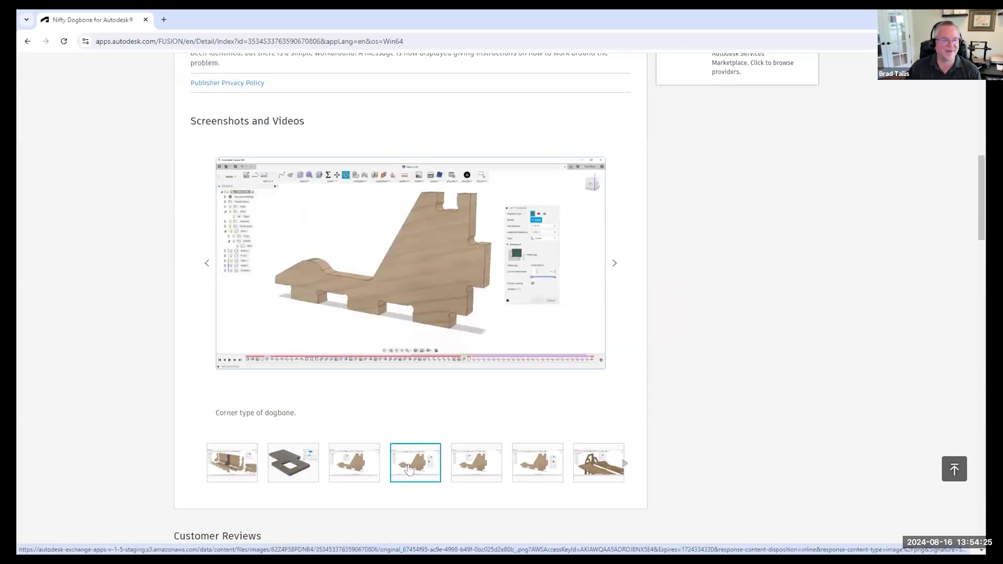
{"action": "left_click", "coordinate": [464, 469]}
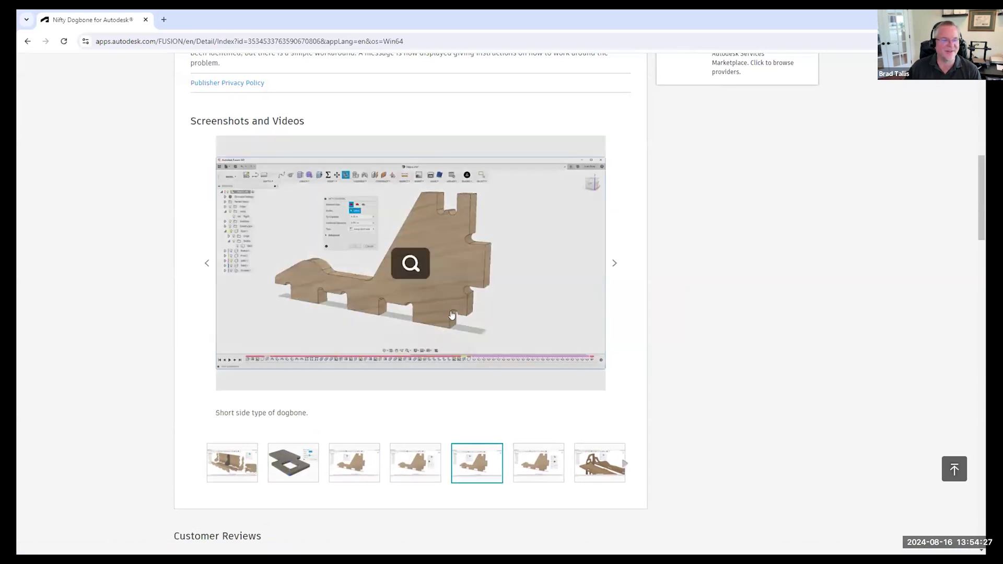
{"action": "left_click", "coordinate": [533, 457]}
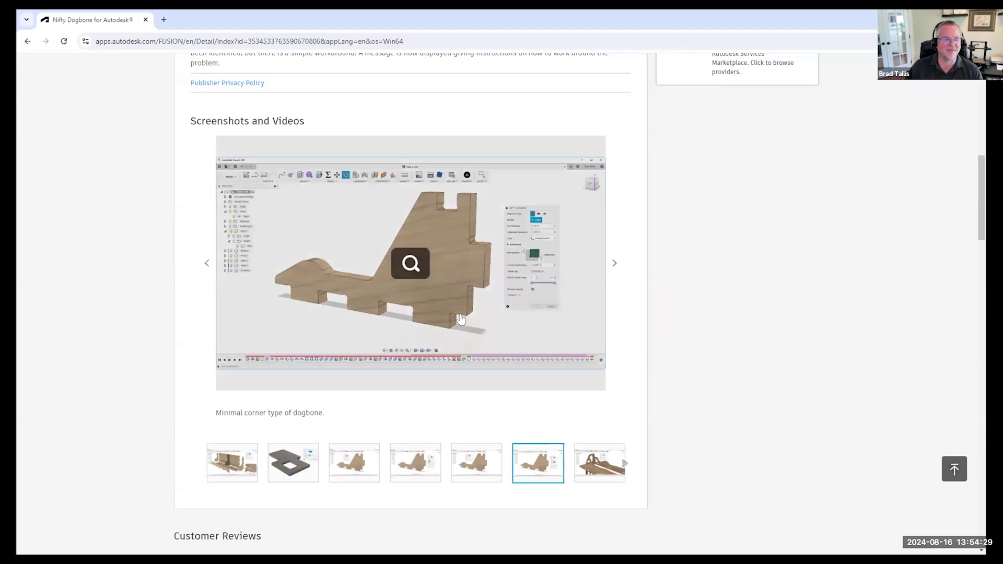
Step: Return to page 2 of the woodworking results and browse the remaining add-ins to the end of the list
{"action": "left_click", "coordinate": [27, 41]}
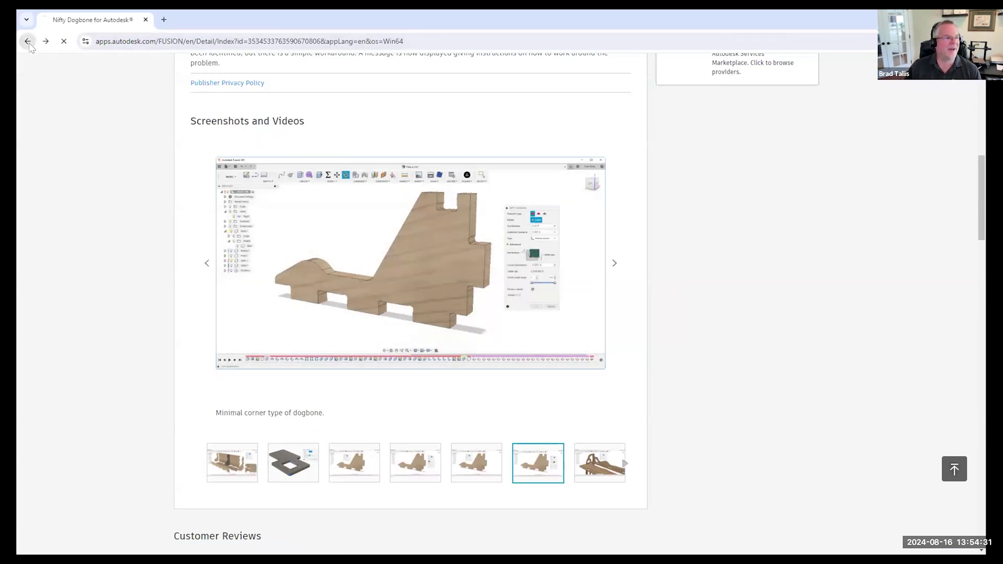
{"action": "scroll", "coordinate": [405, 389], "scroll_direction": "down", "scroll_amount": 5}
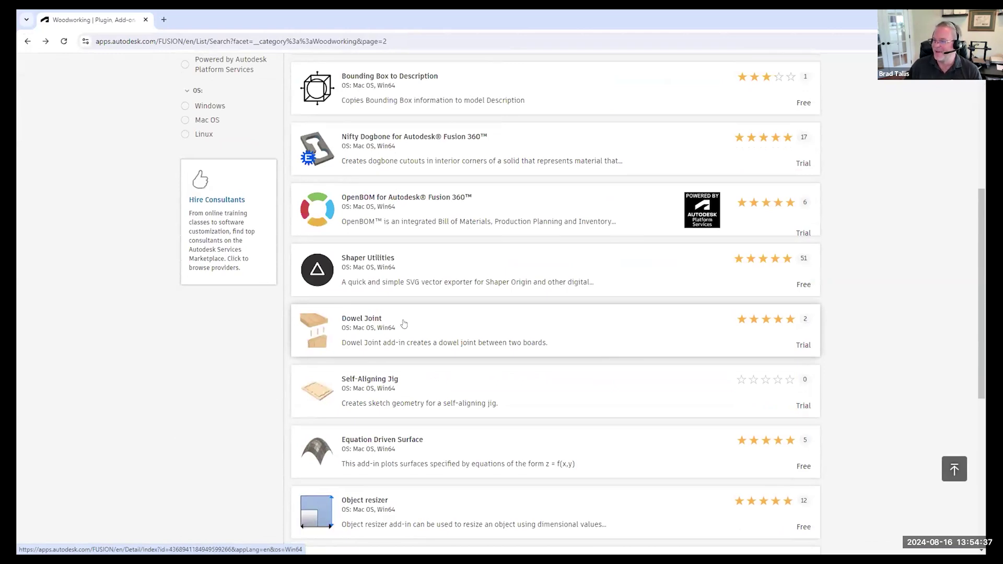
{"action": "scroll", "coordinate": [479, 328], "scroll_direction": "down", "scroll_amount": 3}
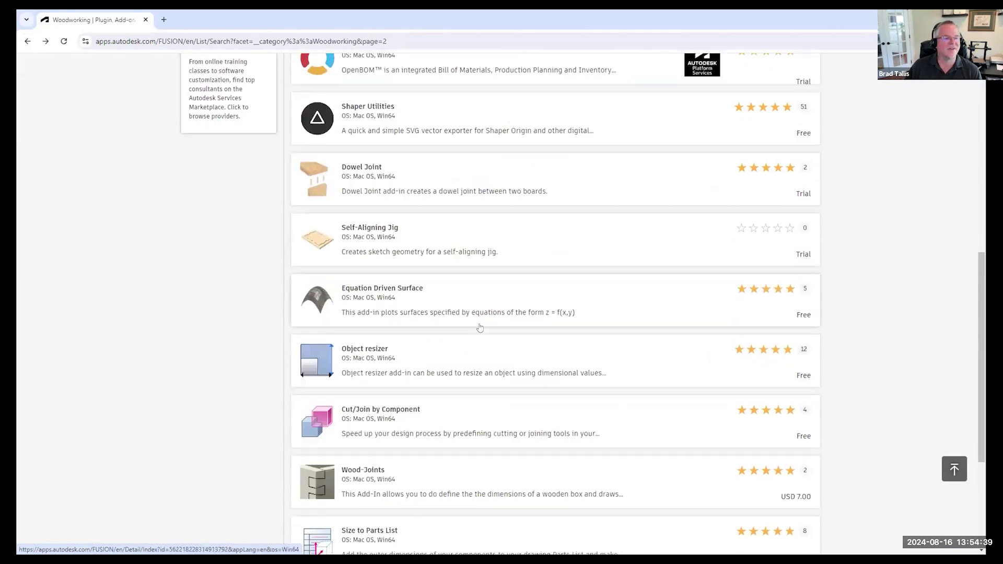
{"action": "scroll", "coordinate": [480, 326], "scroll_direction": "down", "scroll_amount": 3}
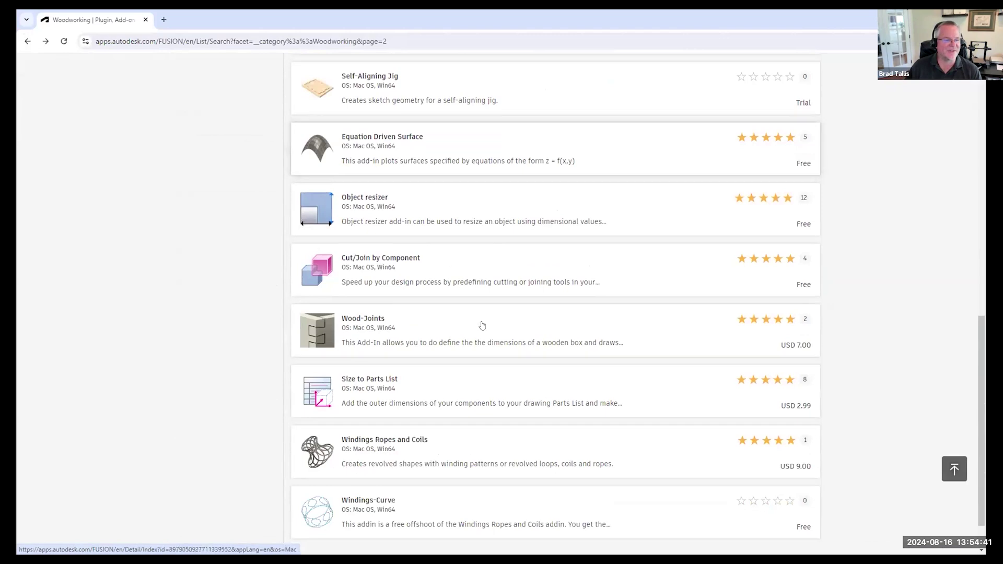
{"action": "scroll", "coordinate": [402, 322], "scroll_direction": "down", "scroll_amount": 1}
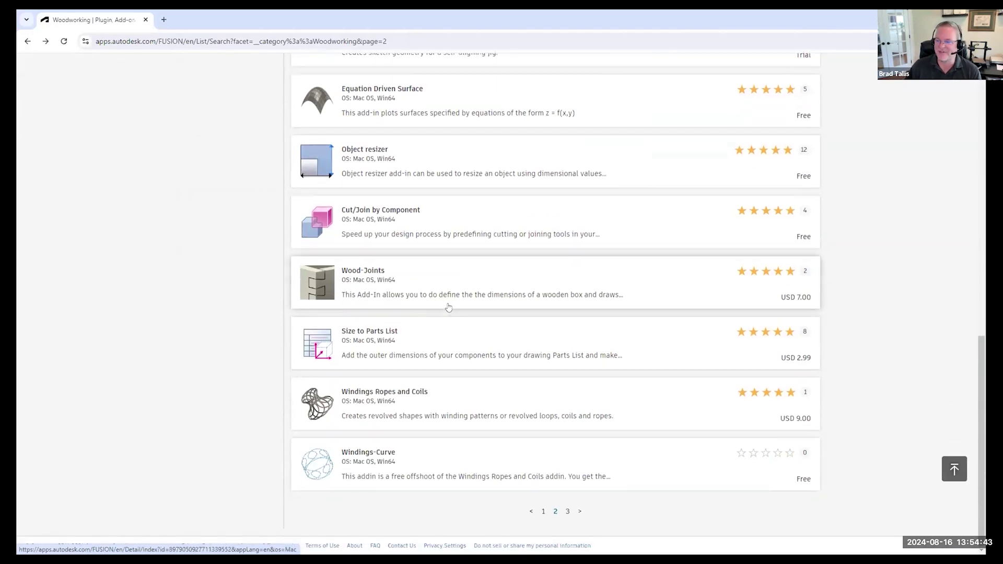
Step: Look back over the add-ins on page 2 of the woodworking results, and switch to the bookcase design in Fusion
{"action": "scroll", "coordinate": [596, 371], "scroll_direction": "up", "scroll_amount": 5}
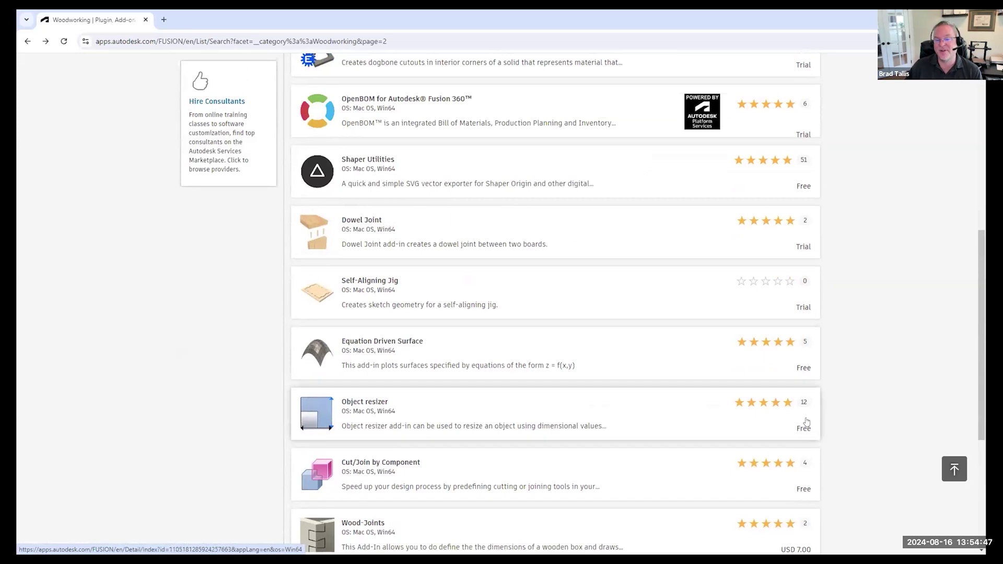
{"action": "scroll", "coordinate": [803, 420], "scroll_direction": "down", "scroll_amount": 3}
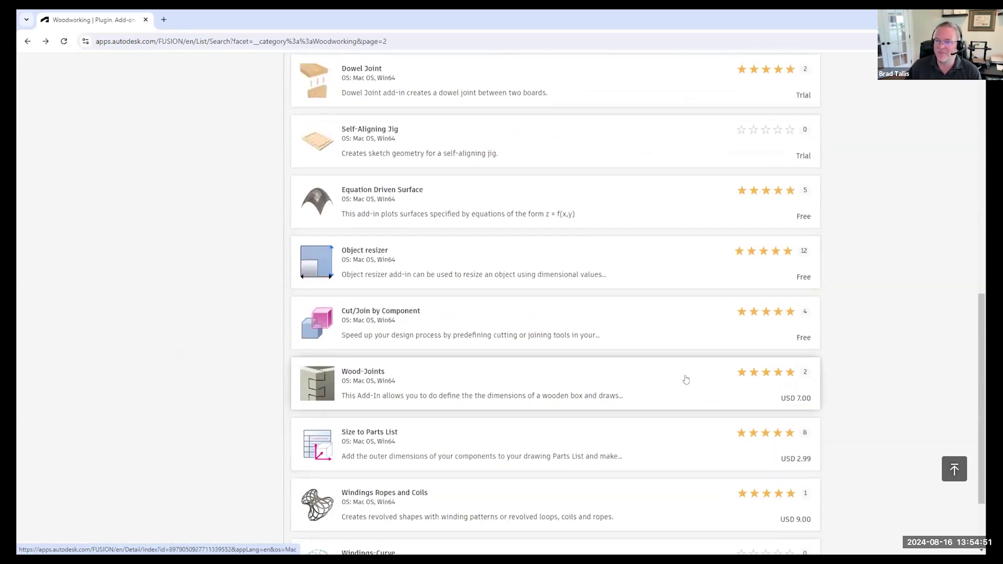
{"action": "scroll", "coordinate": [685, 380], "scroll_direction": "up", "scroll_amount": 10}
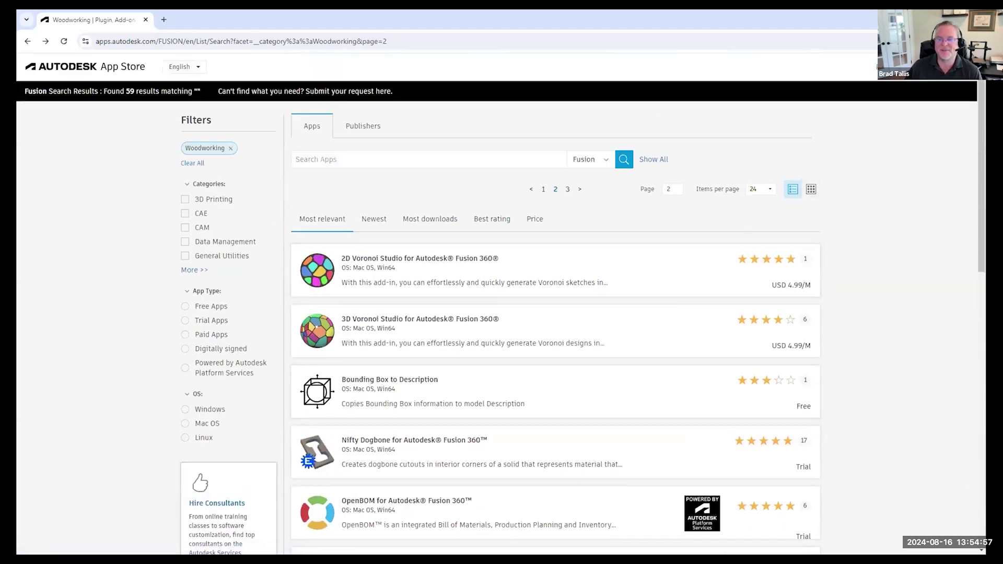
{"action": "key", "text": "alt+Tab"}
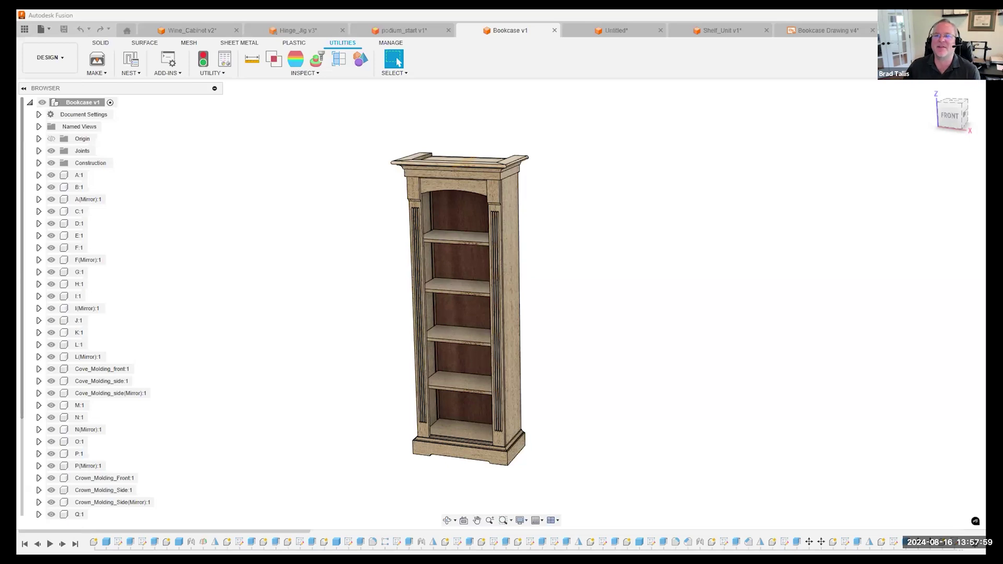
Step: Search the Fusion help for "parameters variables", reduce the query to "variables" and look through the results
{"action": "left_click", "coordinate": [970, 30]}
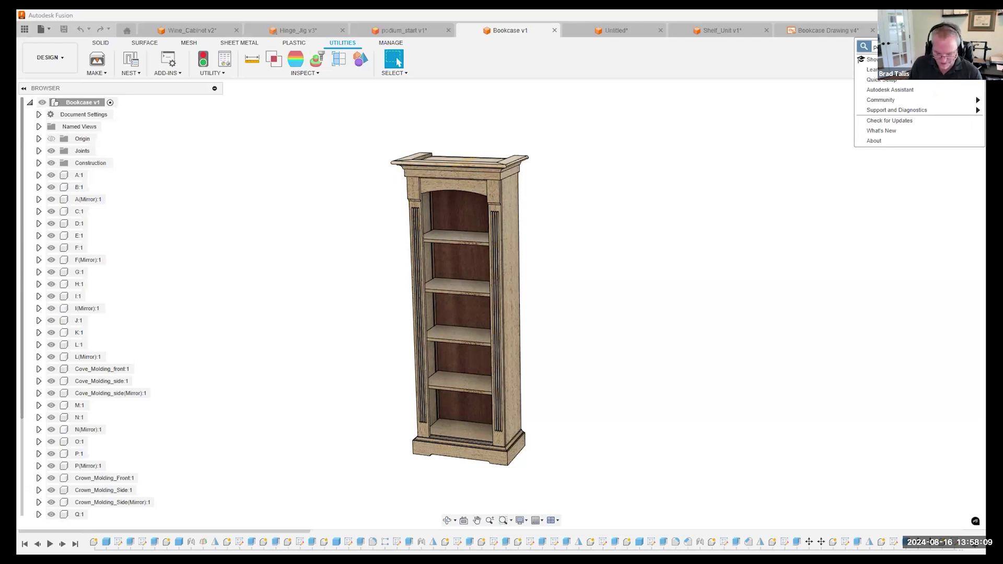
{"action": "key", "text": "Return"}
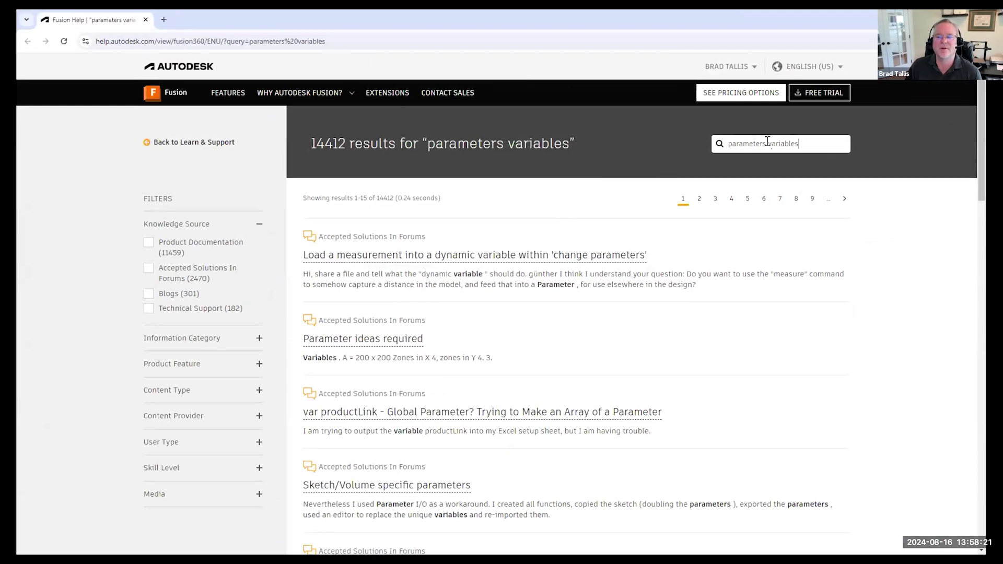
{"action": "left_click_drag", "start_coordinate": [767, 144], "coordinate": [703, 143]}
{"action": "key", "text": "BackSpace"}
{"action": "key", "text": "Return"}
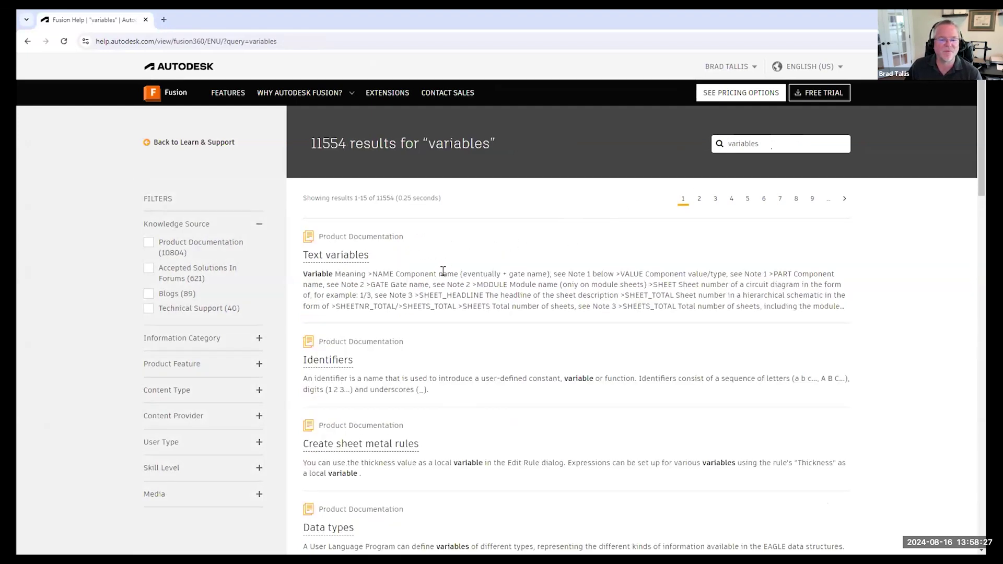
{"action": "scroll", "coordinate": [442, 351], "scroll_direction": "down", "scroll_amount": 4}
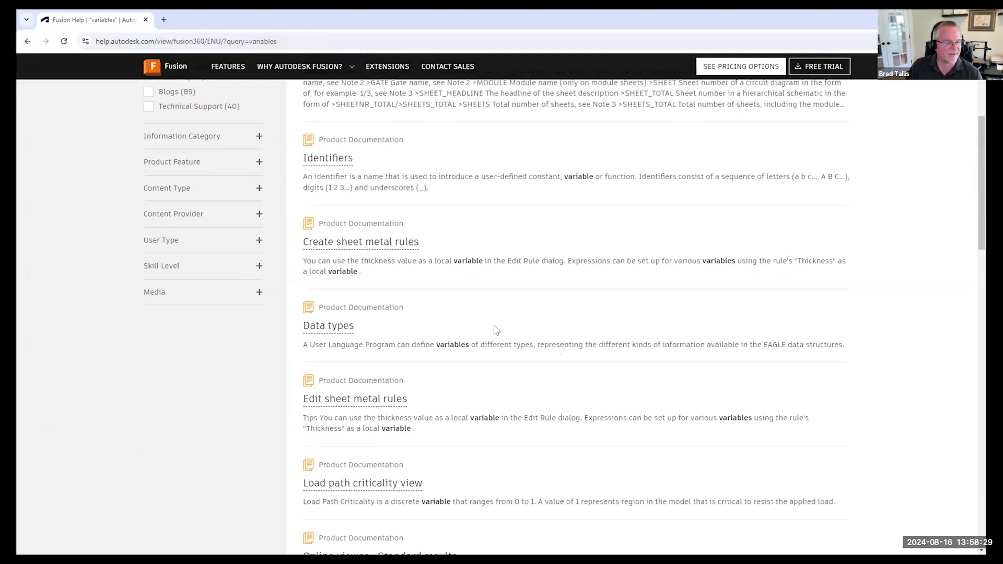
{"action": "scroll", "coordinate": [495, 327], "scroll_direction": "up", "scroll_amount": 4}
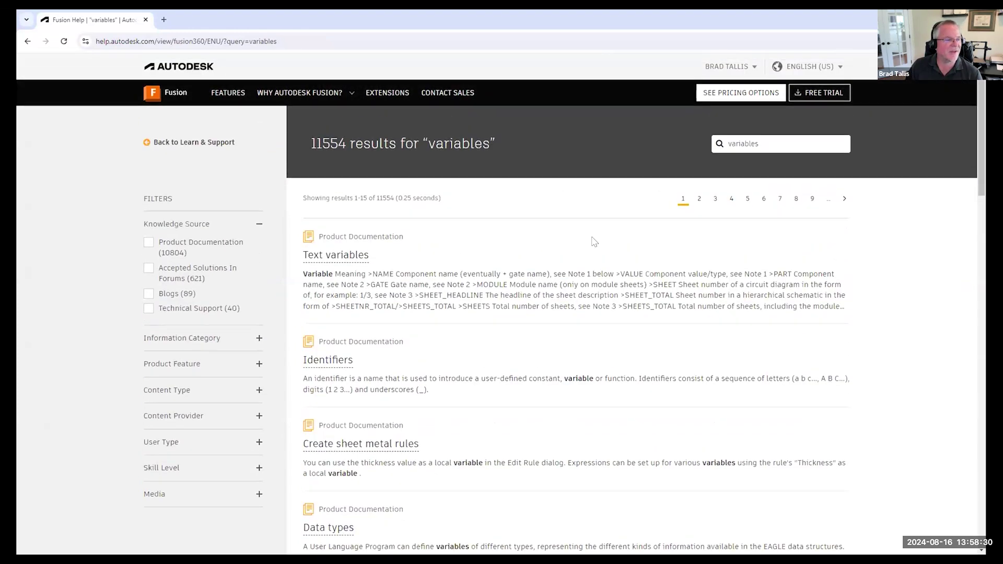
Step: Search the Fusion help for "parameters" instead
{"action": "left_click", "coordinate": [752, 139]}
{"action": "left_click_drag", "start_coordinate": [768, 139], "coordinate": [687, 134]}
{"action": "type", "text": "par"}
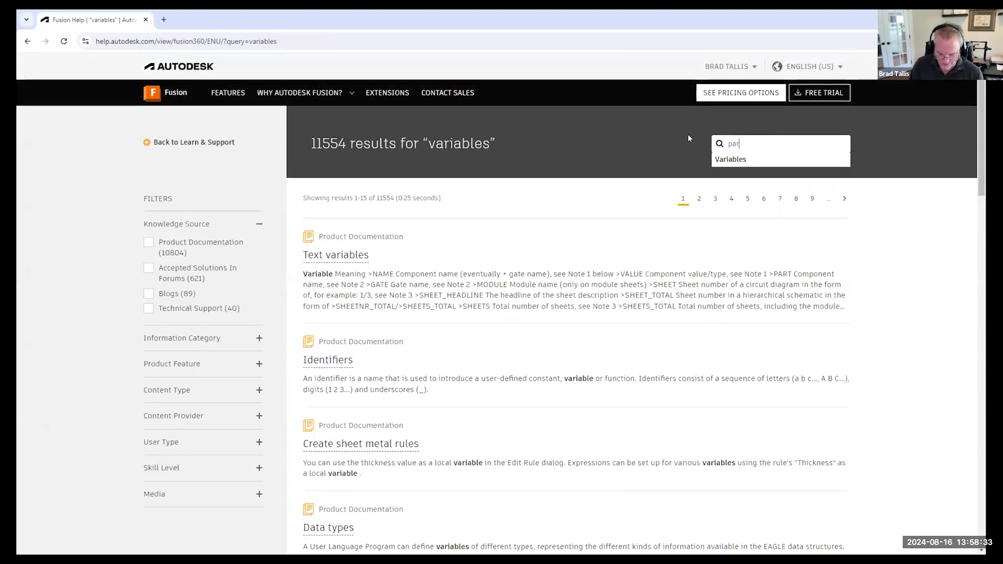
{"action": "type", "text": "am"}
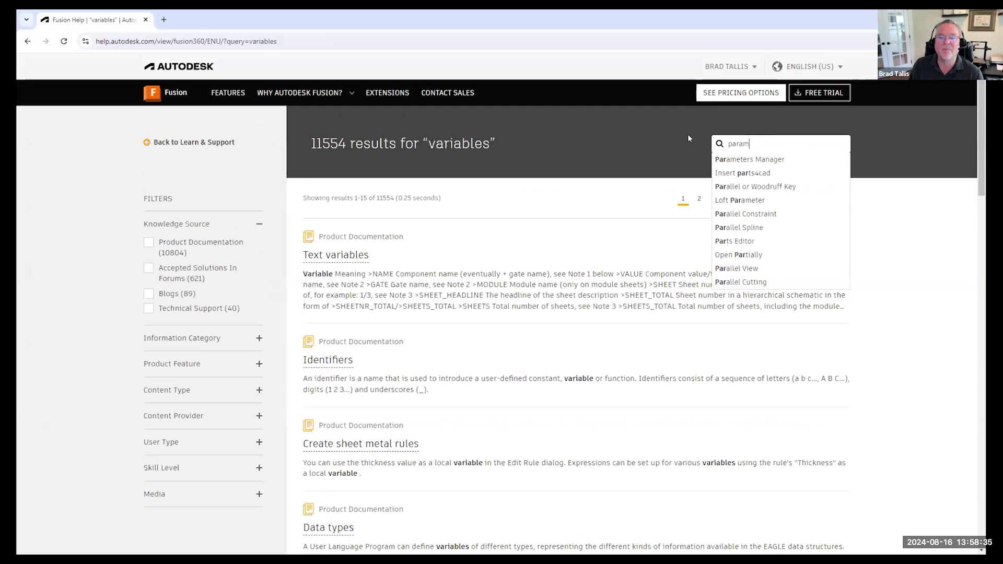
{"action": "type", "text": "eters"}
{"action": "key", "text": "Return"}
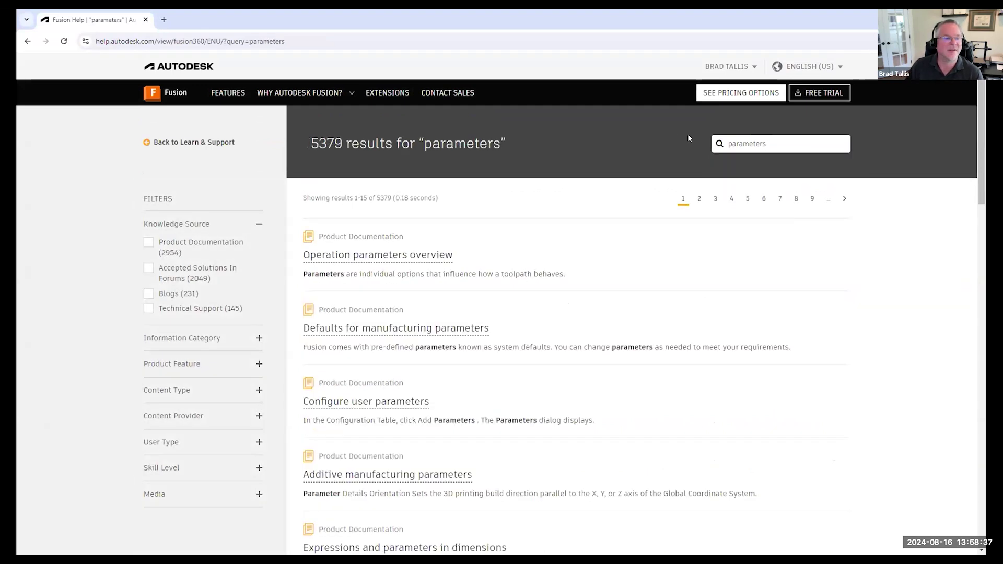
Step: Open the "Operation parameters overview" article, skim it and return to the search results
{"action": "left_click", "coordinate": [376, 256]}
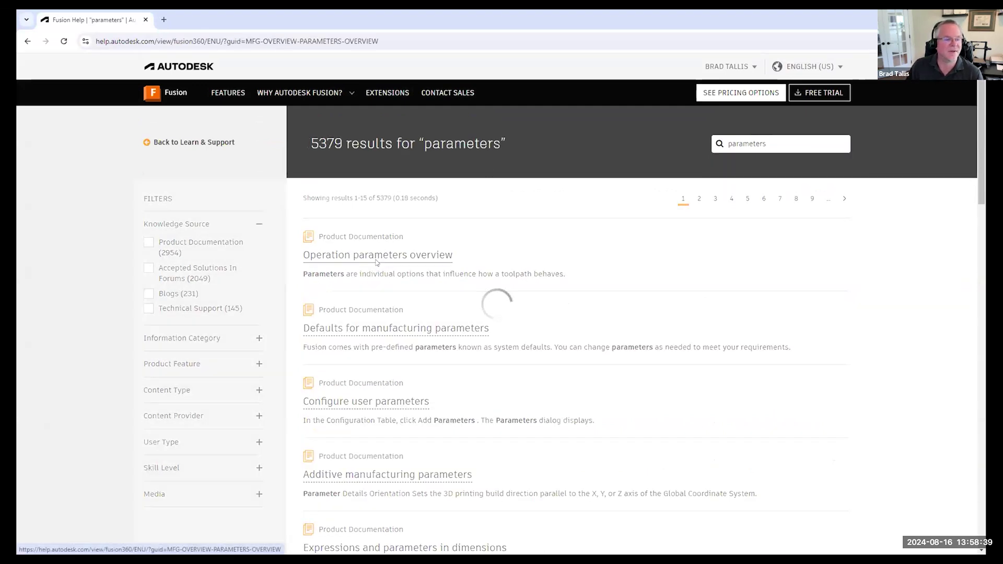
{"action": "scroll", "coordinate": [400, 316], "scroll_direction": "down", "scroll_amount": 1}
{"action": "scroll", "coordinate": [401, 321], "scroll_direction": "down", "scroll_amount": 6}
{"action": "scroll", "coordinate": [401, 320], "scroll_direction": "up", "scroll_amount": 1}
{"action": "key", "text": "alt+Left"}
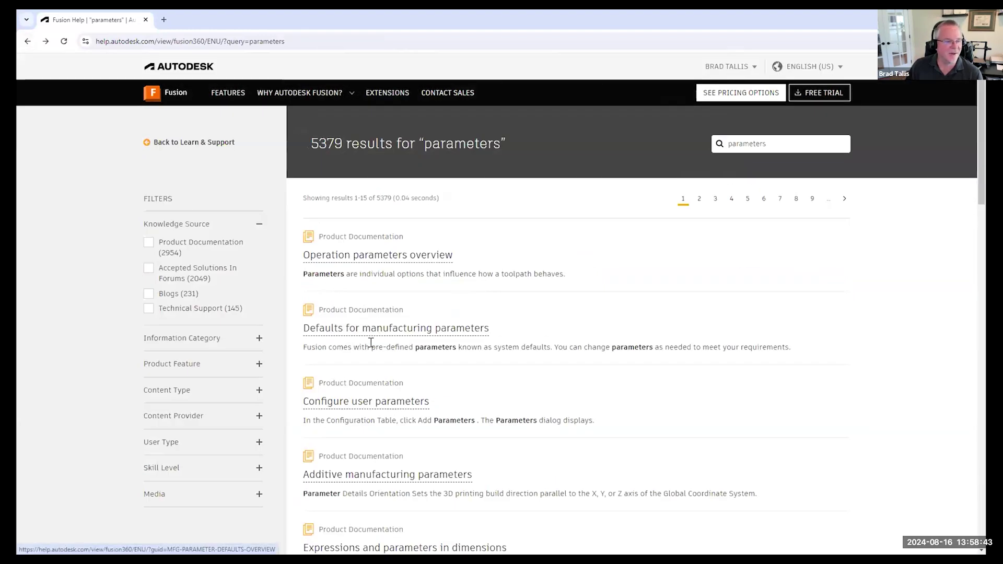
Step: Open the "Configure user parameters" article, skim its instructions, tips and video section, and return to the search results
{"action": "left_click", "coordinate": [370, 400]}
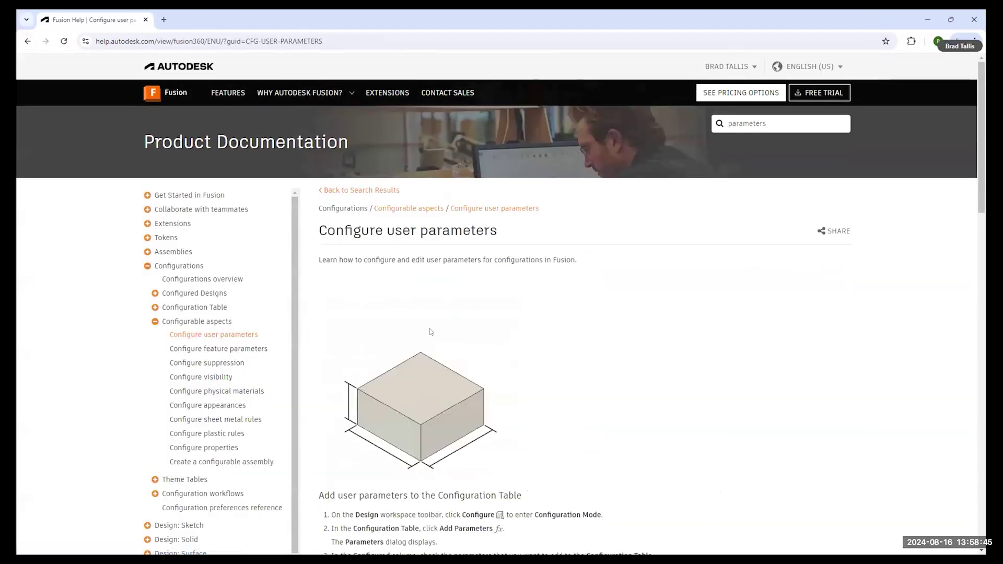
{"action": "scroll", "coordinate": [424, 331], "scroll_direction": "down", "scroll_amount": 10}
{"action": "scroll", "coordinate": [423, 325], "scroll_direction": "down", "scroll_amount": 9}
{"action": "scroll", "coordinate": [423, 325], "scroll_direction": "up", "scroll_amount": 8}
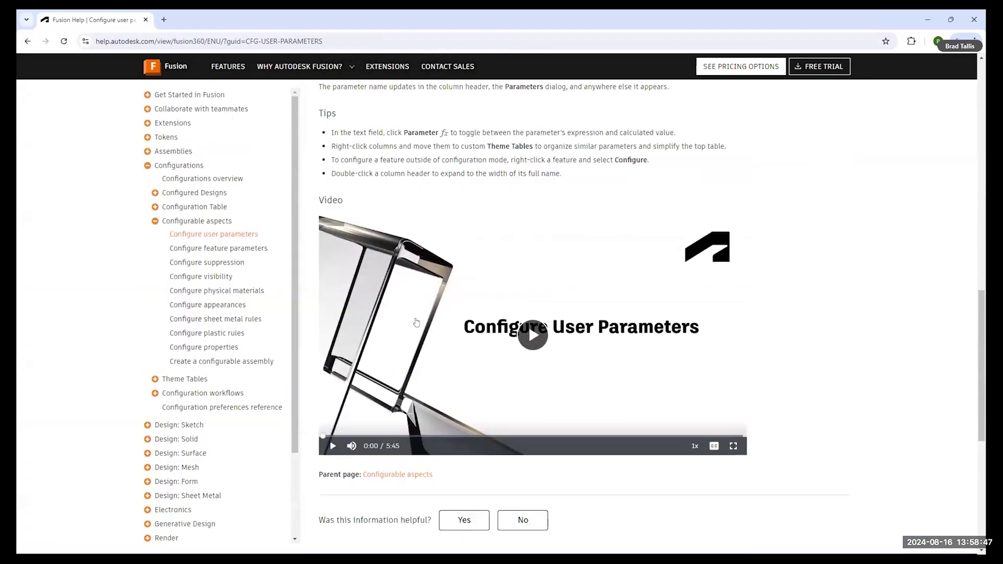
{"action": "left_click", "coordinate": [27, 40]}
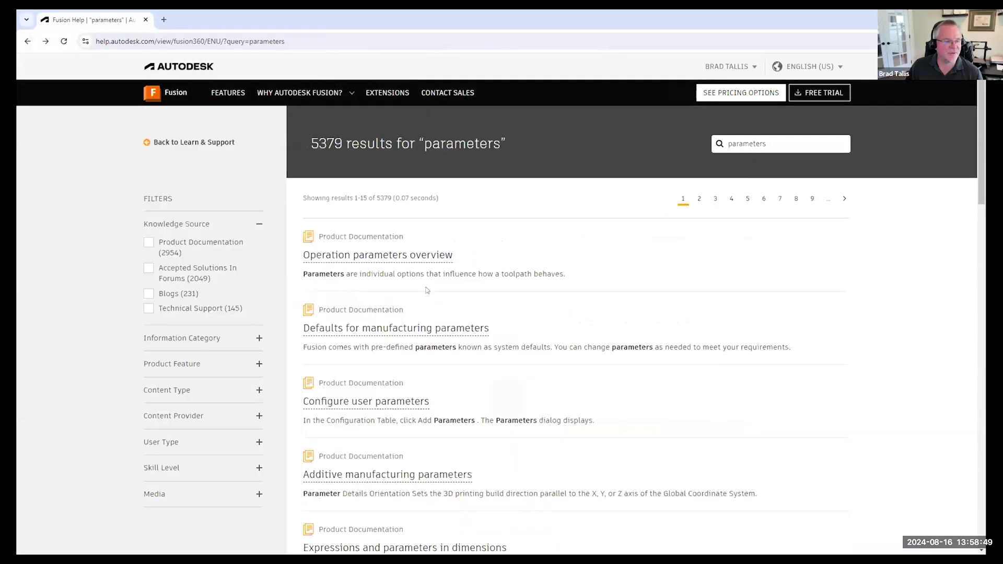
Step: Open the "Expressions and parameters in dimensions" article, return to the search results and look further down the list
{"action": "scroll", "coordinate": [428, 291], "scroll_direction": "down", "scroll_amount": 1}
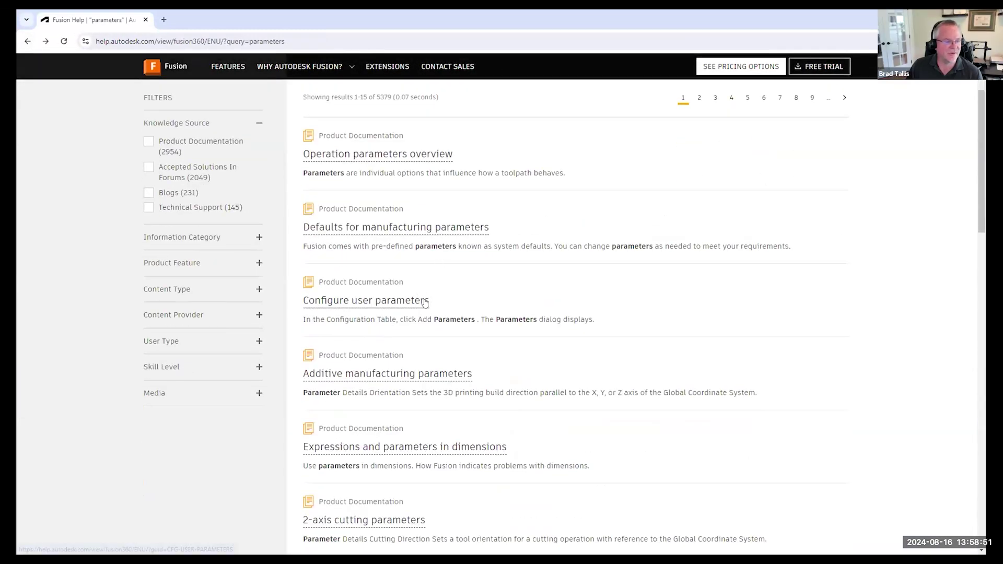
{"action": "scroll", "coordinate": [427, 306], "scroll_direction": "down", "scroll_amount": 2}
{"action": "left_click", "coordinate": [389, 355]}
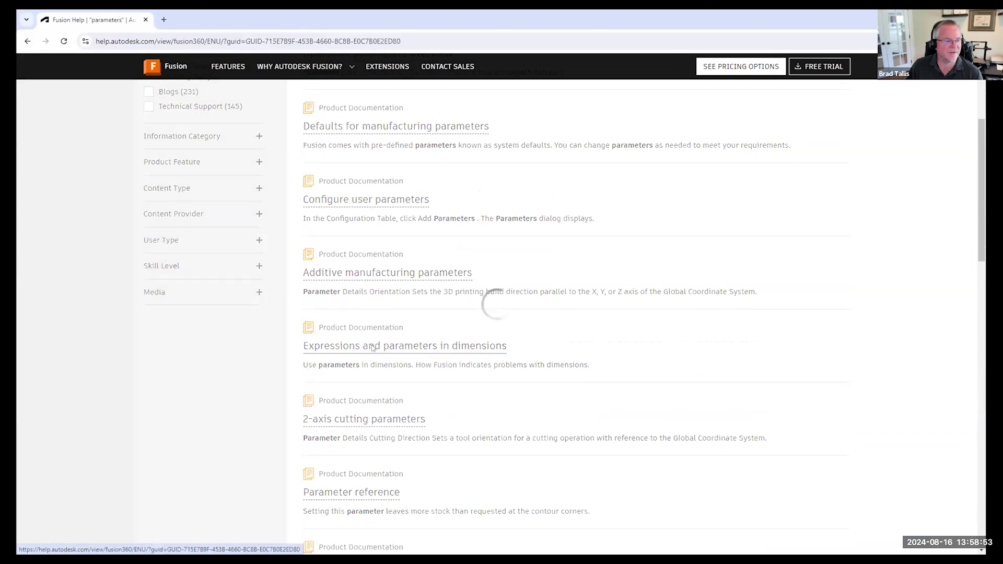
{"action": "left_click", "coordinate": [28, 41]}
{"action": "scroll", "coordinate": [402, 366], "scroll_direction": "down", "scroll_amount": 2}
{"action": "scroll", "coordinate": [408, 376], "scroll_direction": "down", "scroll_amount": 3}
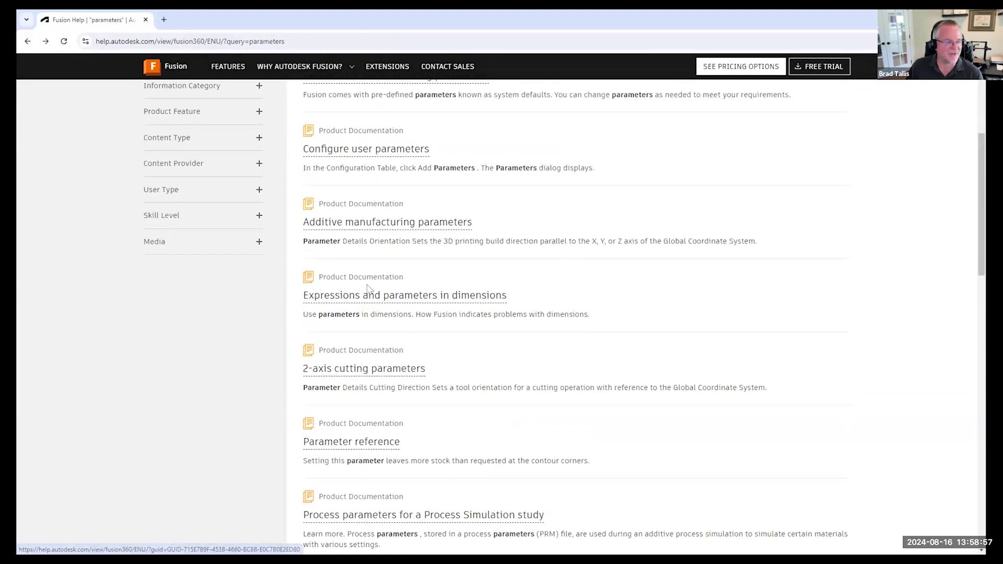
Step: Skim the "Parameter reference" article, go back to the search results and return to the bookcase design in Fusion
{"action": "left_click", "coordinate": [363, 443]}
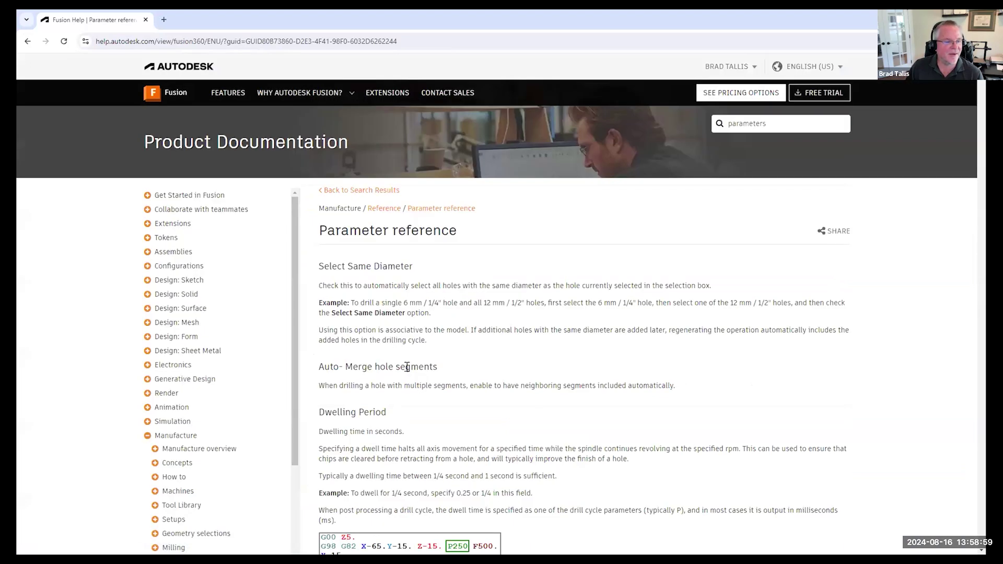
{"action": "scroll", "coordinate": [411, 368], "scroll_direction": "down", "scroll_amount": 3}
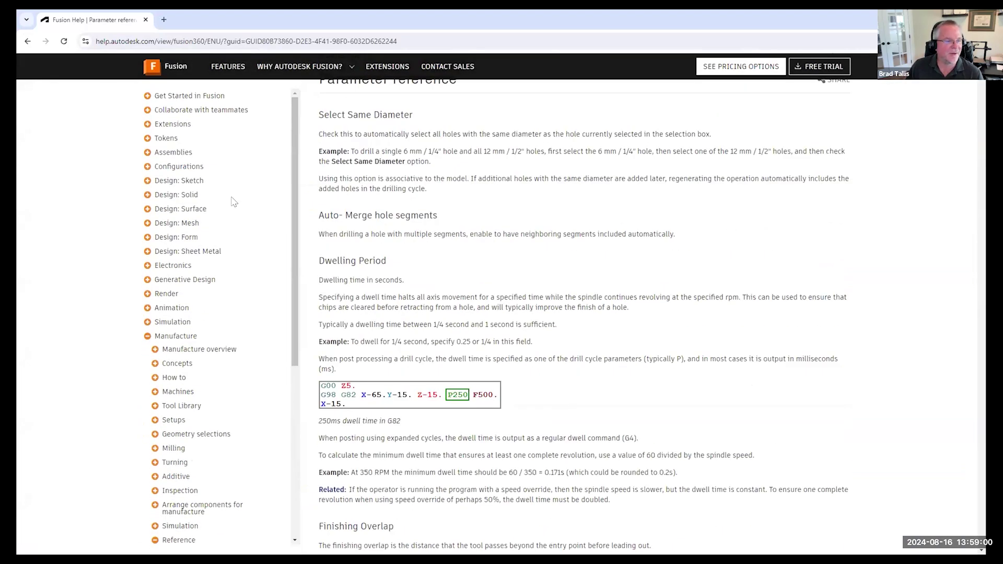
{"action": "left_click", "coordinate": [27, 40]}
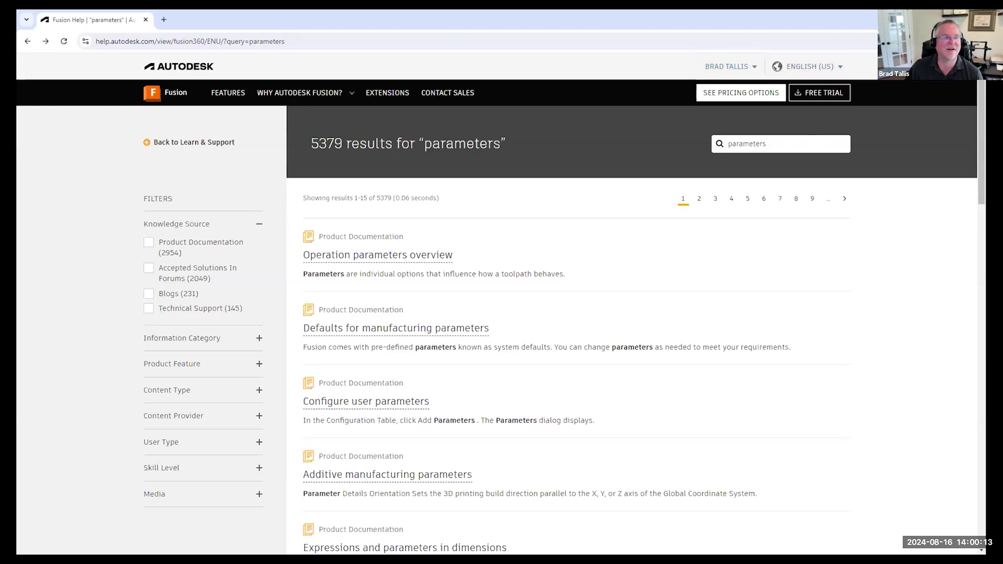
{"action": "left_click", "coordinate": [926, 19]}
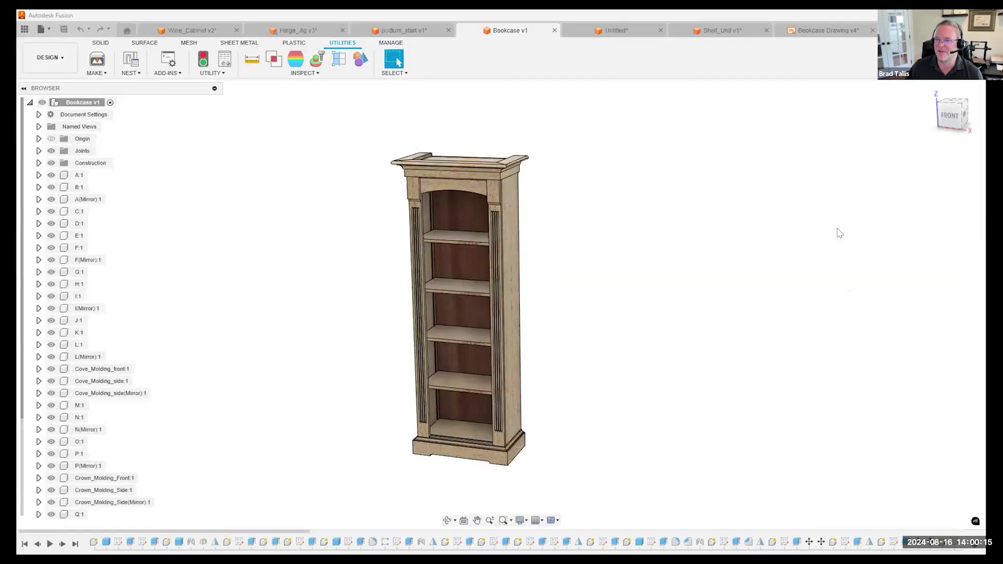